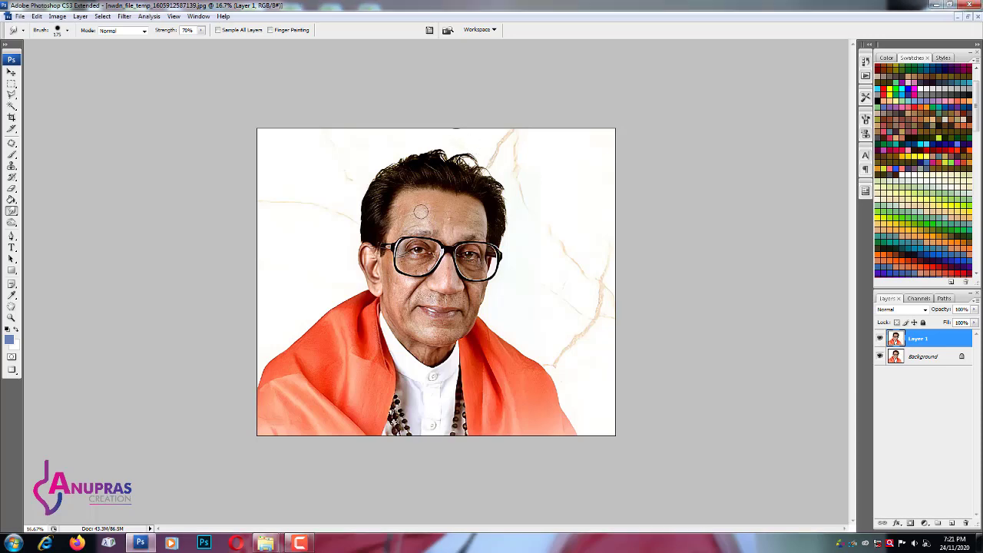
- Zoom in on the face and size the Smudge brush for working on the nose ridge
key(ctrl+plus)
key(ctrl+plus)
key(ctrl+plus)
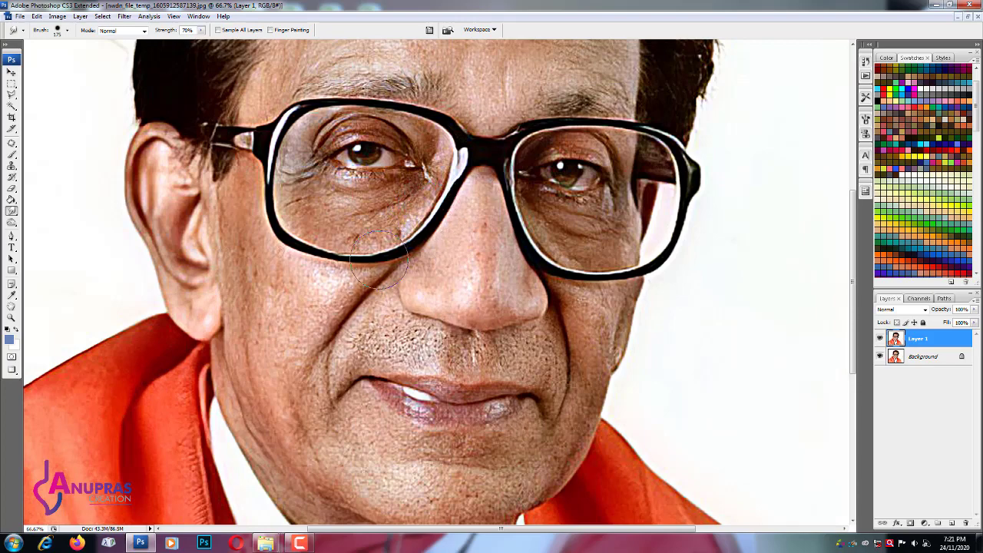
key(bracketright)
key(bracketright)
key(bracketright)
key(bracketright)
key(bracketright)
key(bracketright)
key(bracketright)
key(bracketright)
key(bracketleft)
key(bracketleft)
key(bracketleft)
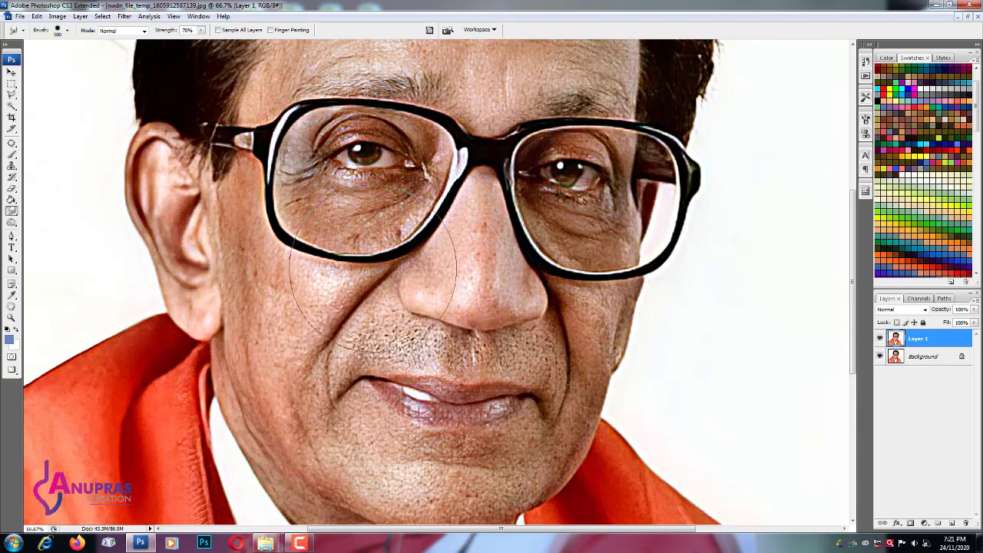
key(bracketleft)
key(bracketleft)
key(bracketleft)
scroll(370, 266, up, 2)
scroll(370, 266, up, 1)
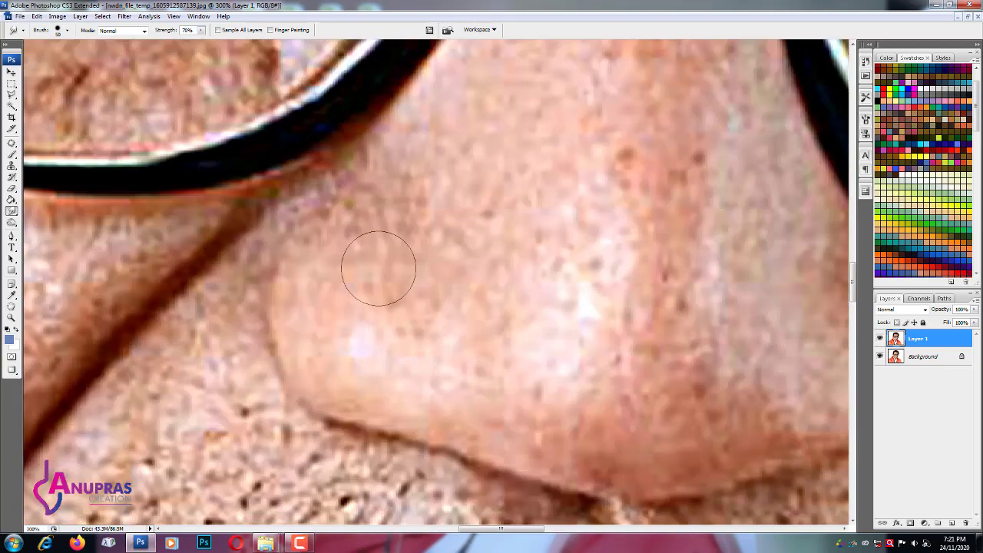
scroll(369, 267, down, 2)
scroll(370, 266, down, 1)
scroll(456, 309, down, 1)
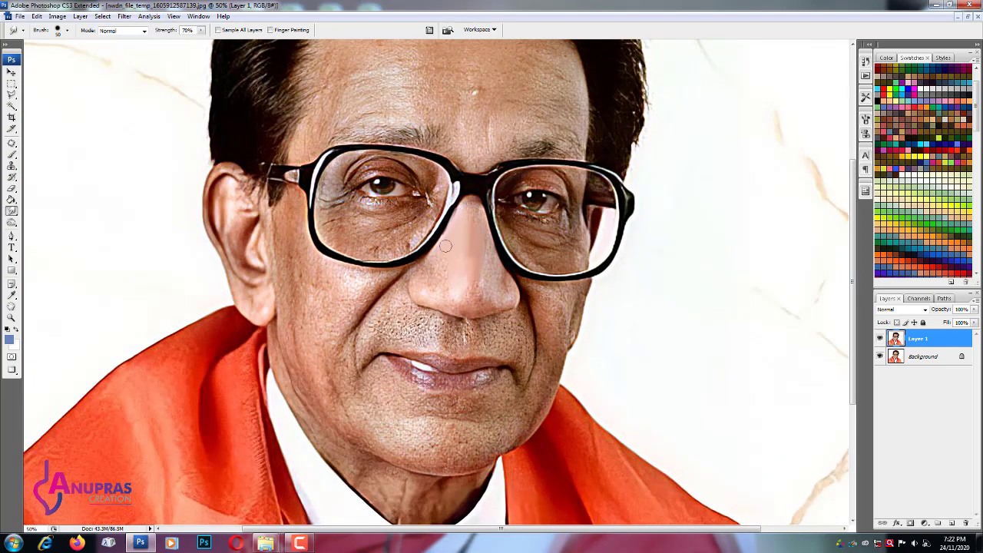
scroll(439, 270, up, 3)
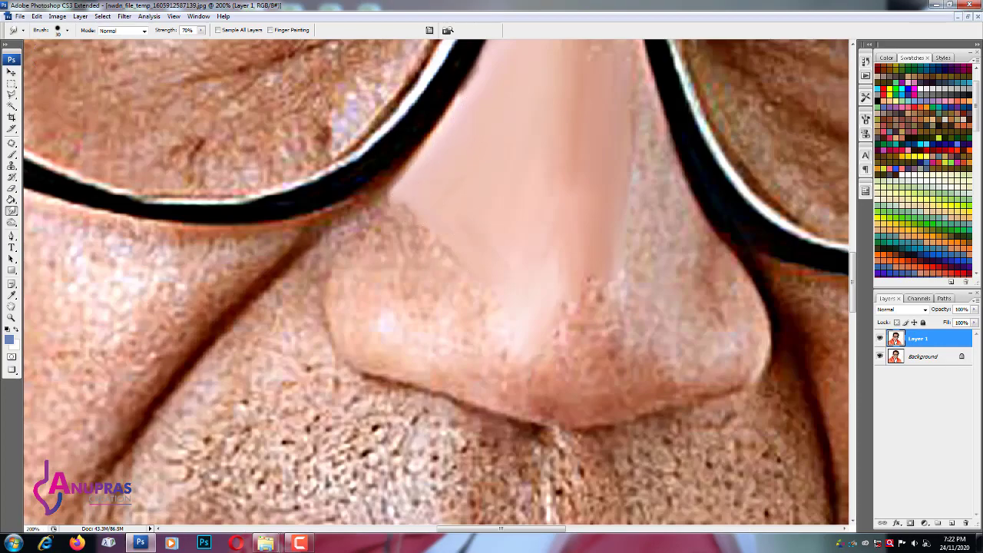
- Smudge the nose ridge, both sides, lower nose, right nostril and bridge into smooth skin
key(bracketright)
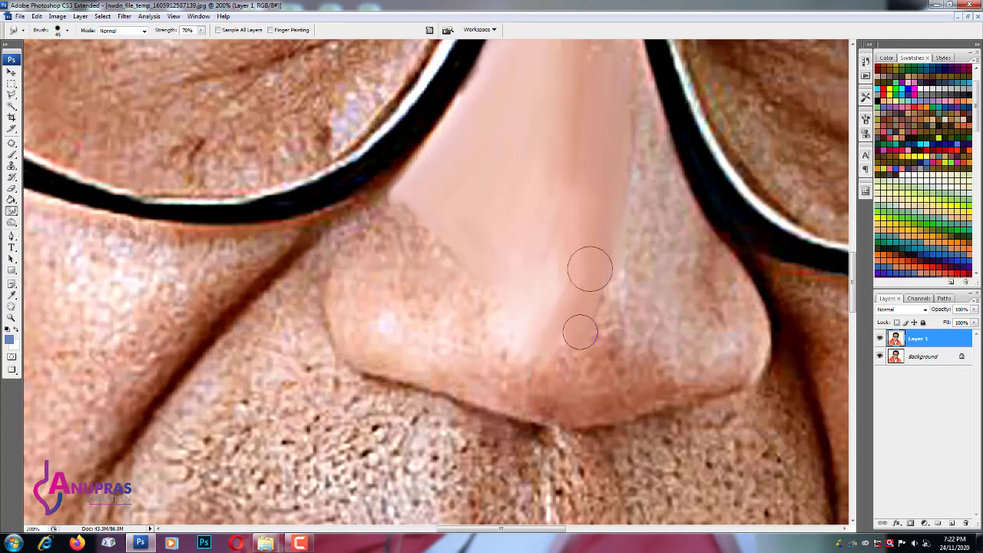
drag(527, 258, 555, 275)
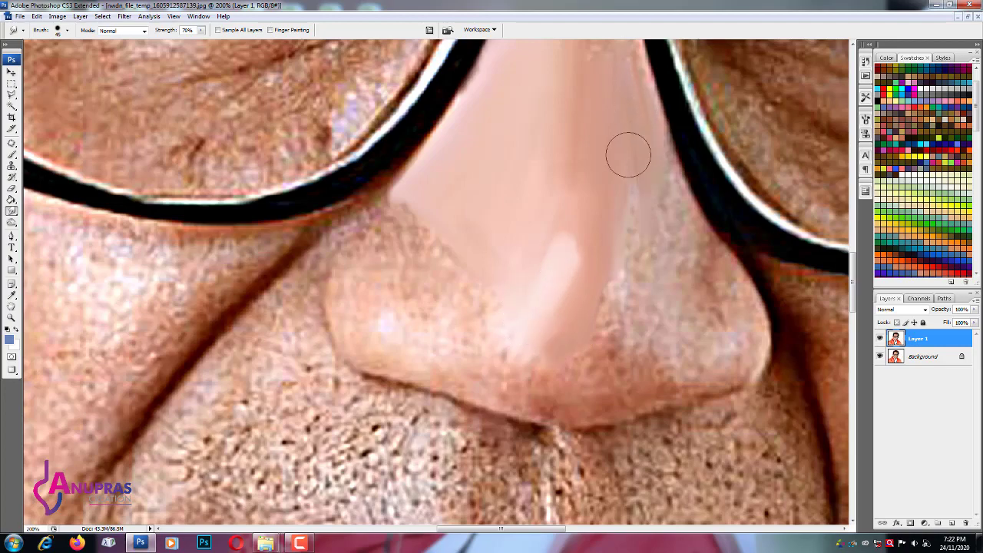
scroll(429, 267, down, 1)
drag(429, 267, 391, 284)
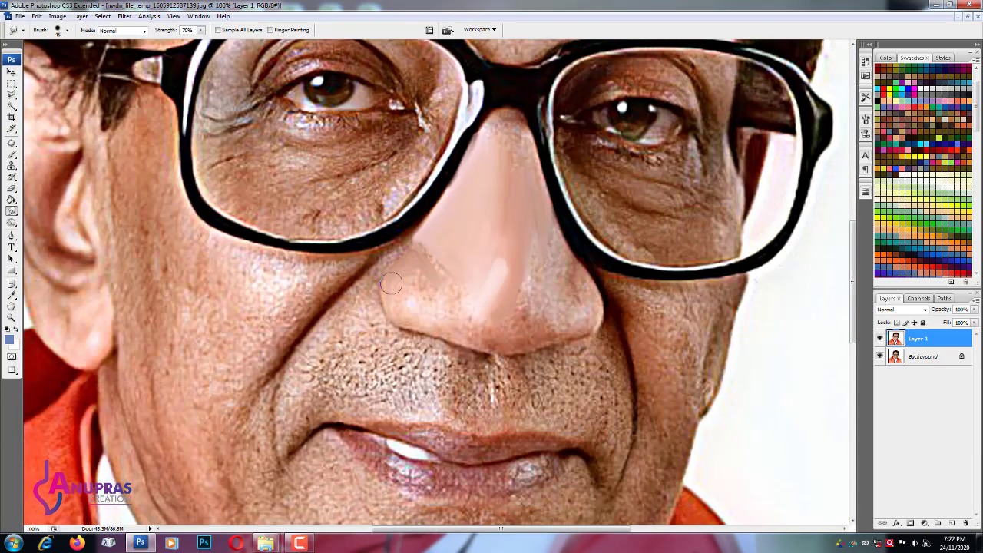
mouse_move(470, 294)
mouse_down()
mouse_move(453, 325)
mouse_move(494, 331)
mouse_up()
drag(454, 295, 447, 319)
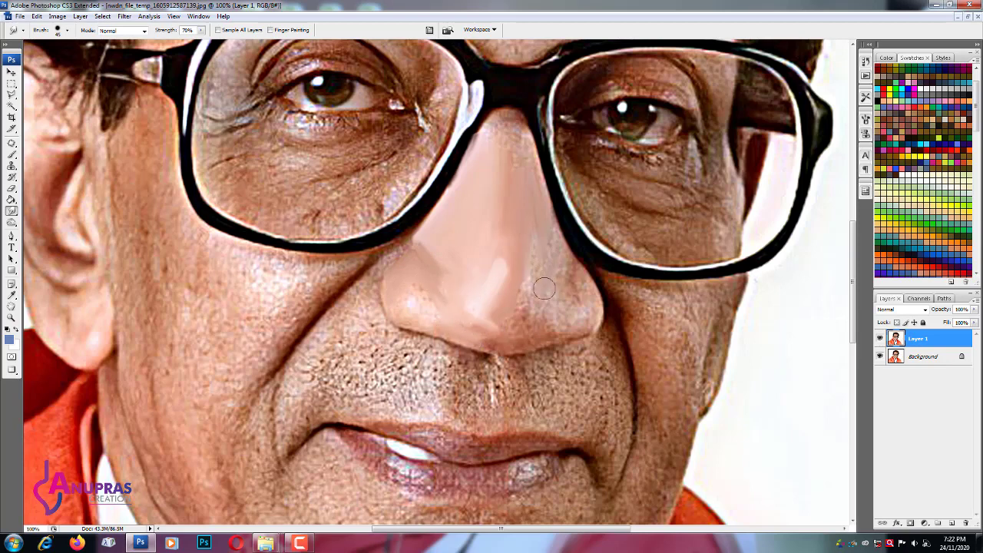
mouse_move(543, 288)
mouse_down()
mouse_move(559, 232)
mouse_move(538, 232)
mouse_up()
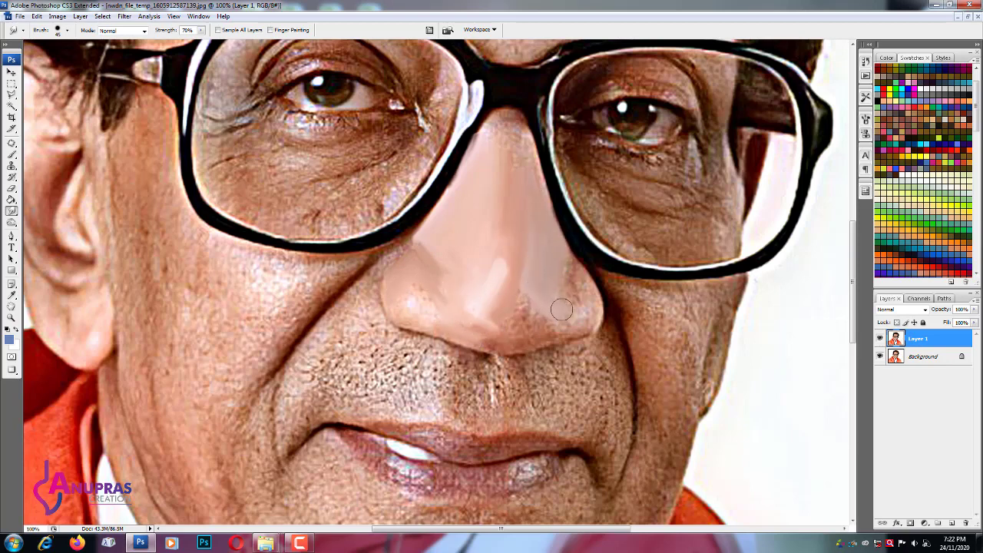
mouse_move(561, 309)
mouse_down()
mouse_move(577, 325)
mouse_move(583, 288)
mouse_move(524, 344)
mouse_move(527, 298)
mouse_up()
mouse_move(513, 132)
mouse_down()
mouse_move(491, 136)
mouse_move(530, 158)
mouse_up()
drag(496, 129, 520, 322)
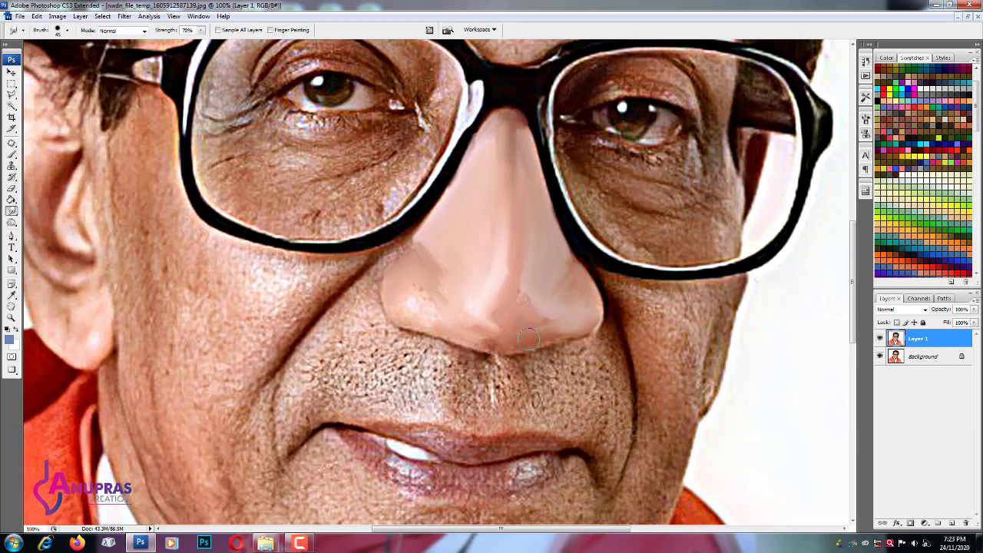
- Undo a stray streak, then smooth the nose bridge, tip's lower edge and left edges
mouse_move(537, 88)
mouse_down()
mouse_move(614, 223)
mouse_move(80, 399)
mouse_up()
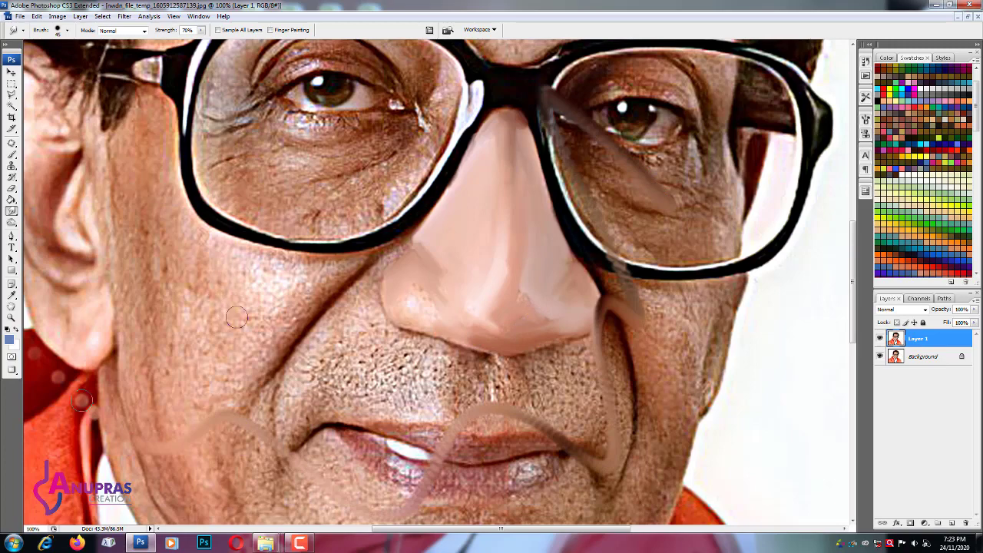
key(ctrl+z)
scroll(402, 291, up, 1)
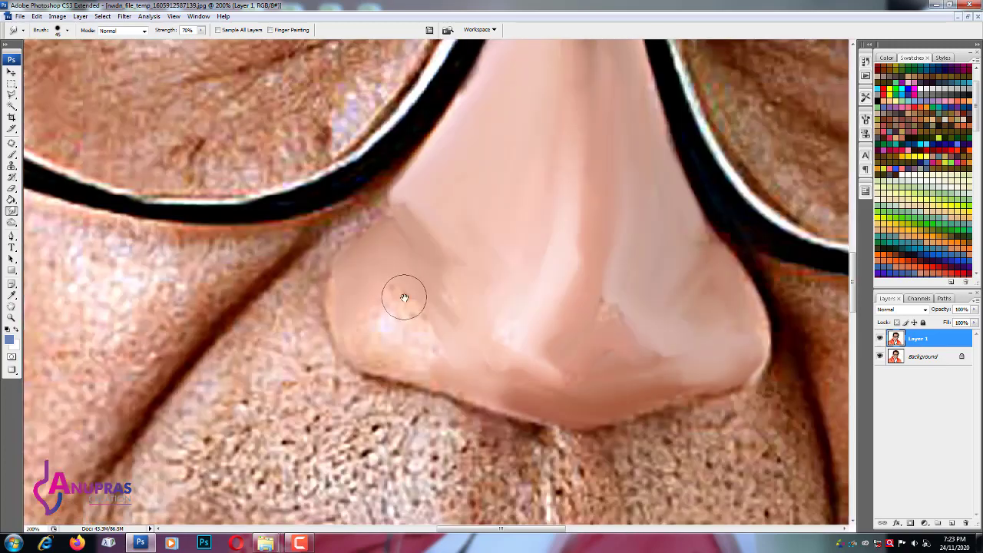
scroll(461, 277, up, 1)
drag(529, 256, 503, 174)
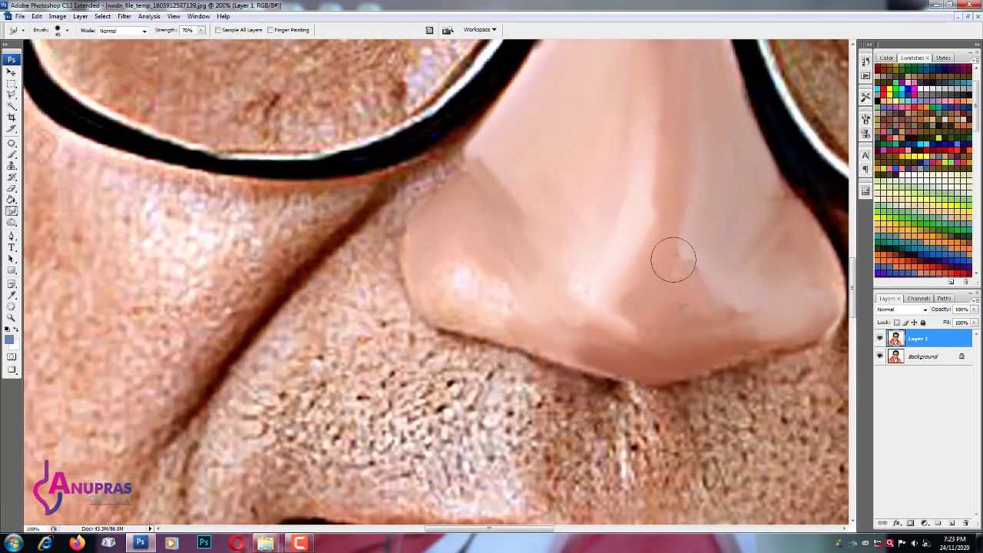
drag(665, 317, 741, 370)
key(bracketleft)
key(bracketleft)
key(bracketleft)
drag(649, 384, 600, 366)
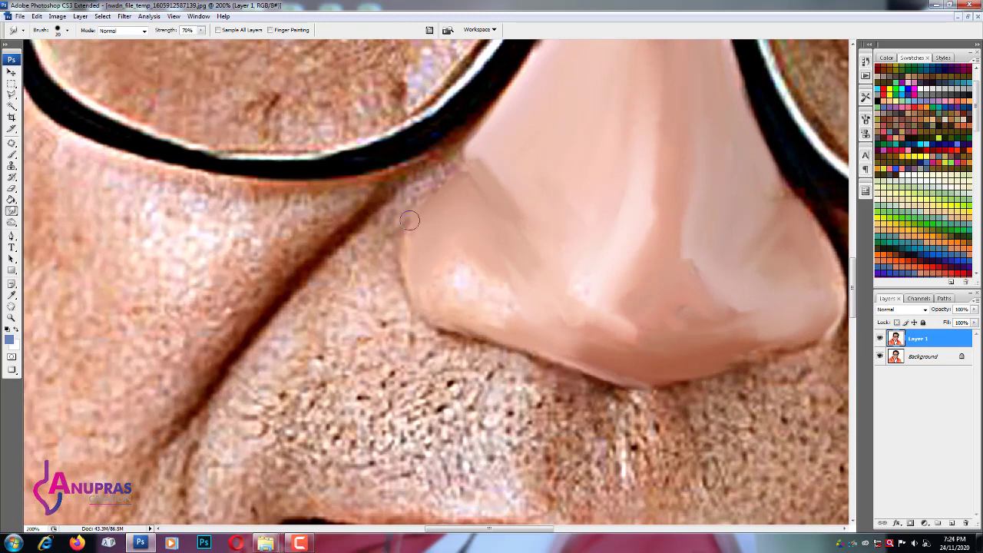
drag(400, 228, 516, 350)
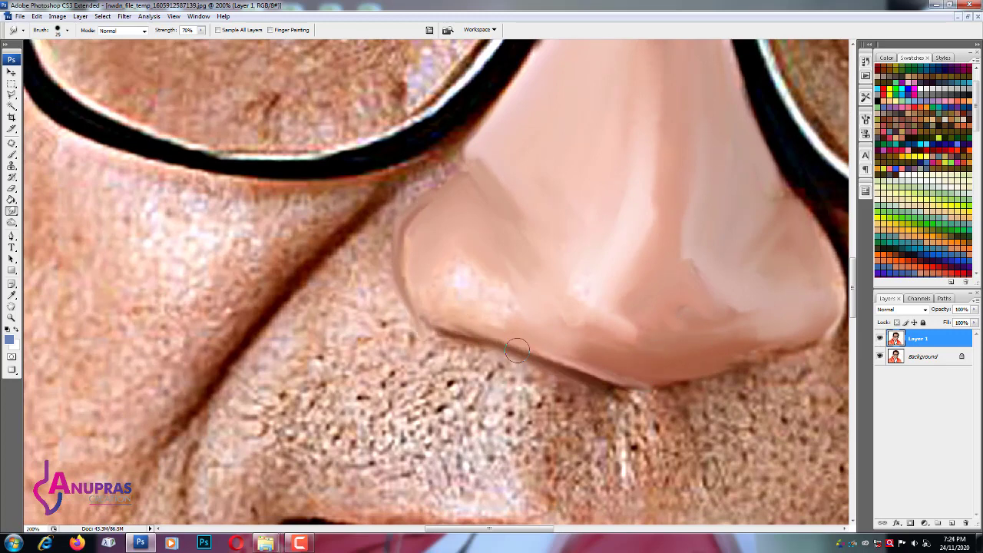
drag(452, 275, 553, 339)
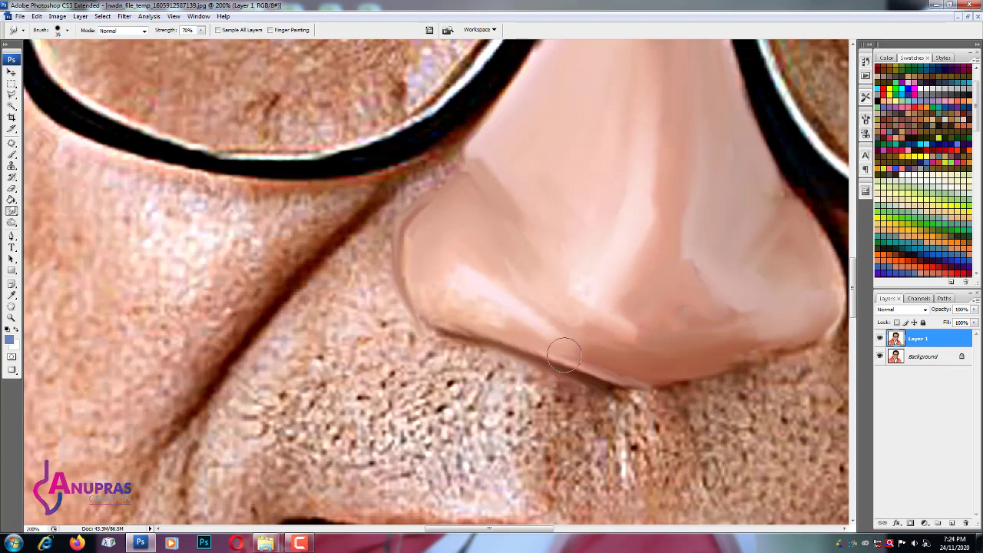
key(bracketright)
key(bracketright)
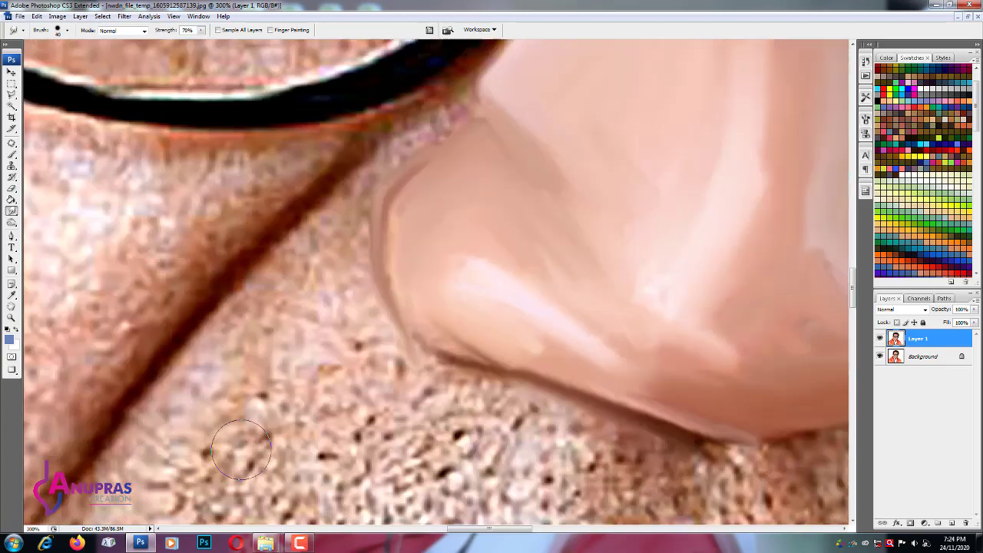
key(ctrl+minus)
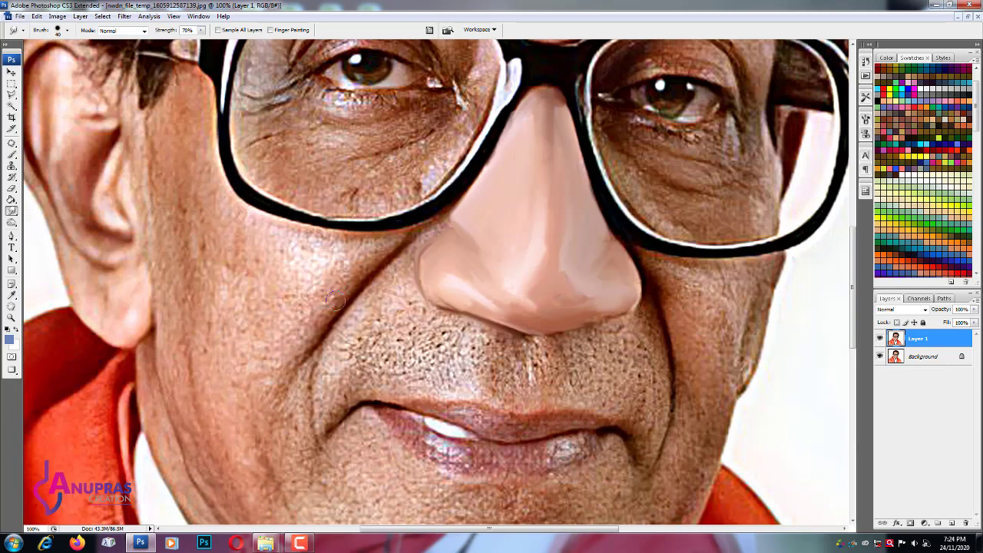
- Smudge down the left cheek fold and the cheek beside the nose with a smaller brush
mouse_move(336, 301)
mouse_down()
mouse_move(280, 358)
mouse_move(275, 339)
mouse_up()
key(bracketleft)
key(bracketleft)
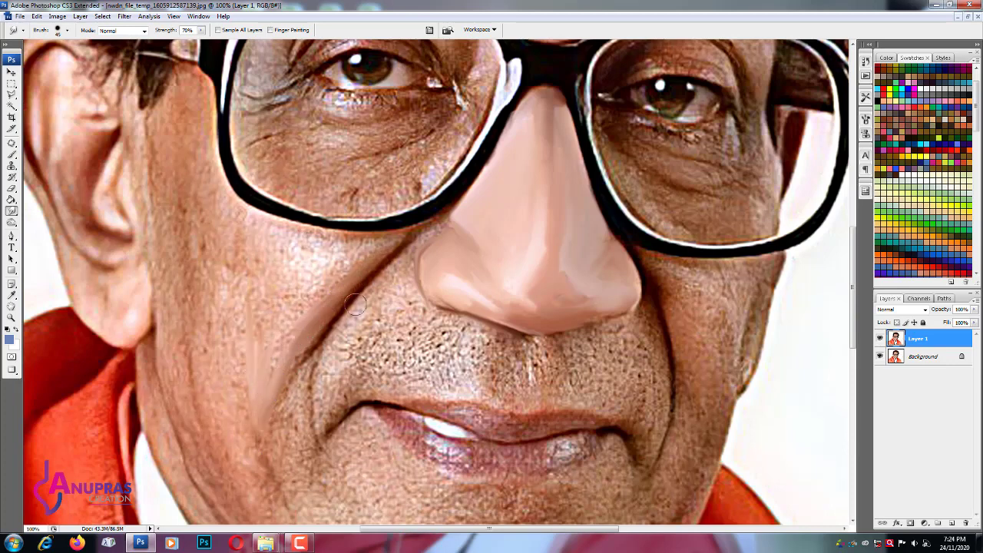
mouse_move(385, 265)
mouse_down()
mouse_move(395, 247)
mouse_move(384, 270)
mouse_move(407, 257)
mouse_move(331, 345)
mouse_move(312, 415)
mouse_move(338, 407)
mouse_move(403, 303)
mouse_move(330, 399)
mouse_move(399, 299)
mouse_move(404, 272)
mouse_move(346, 330)
mouse_move(295, 323)
mouse_move(248, 351)
mouse_move(263, 492)
mouse_move(170, 230)
mouse_move(189, 92)
mouse_move(202, 270)
mouse_move(225, 355)
mouse_move(237, 323)
mouse_move(230, 231)
mouse_up()
- Smooth the speckled cheek crease and the skin just below and beside the glasses rim
key(ctrl+plus)
key(ctrl+plus)
key(ctrl+plus)
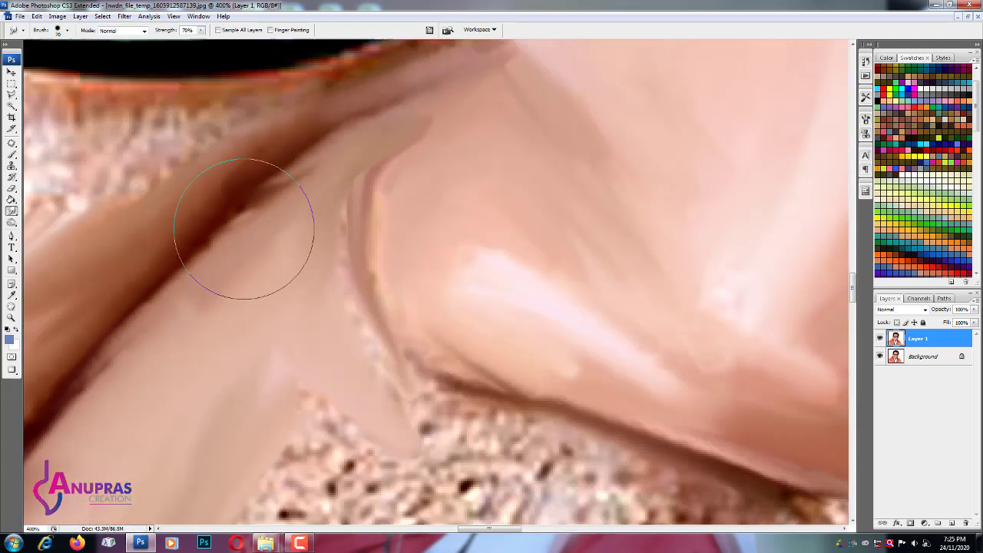
key(ctrl+minus)
key(ctrl+minus)
scroll(171, 268, left, 5)
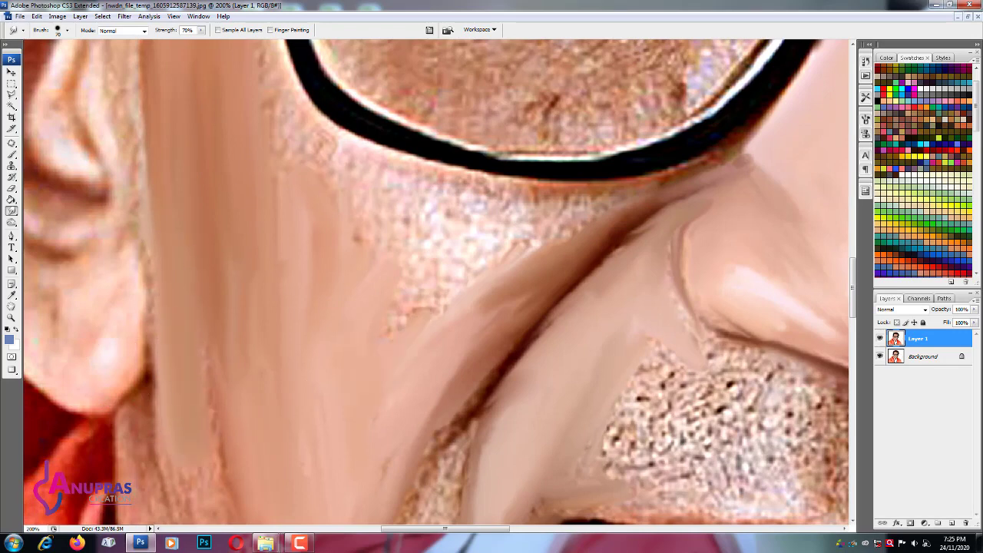
mouse_move(378, 367)
mouse_down()
mouse_move(450, 275)
mouse_move(626, 217)
mouse_up()
mouse_move(653, 183)
mouse_down()
mouse_move(691, 169)
mouse_move(597, 201)
mouse_move(399, 161)
mouse_move(453, 184)
mouse_move(322, 134)
mouse_move(265, 138)
mouse_move(361, 223)
mouse_move(468, 245)
mouse_move(430, 300)
mouse_up()
drag(599, 230, 439, 213)
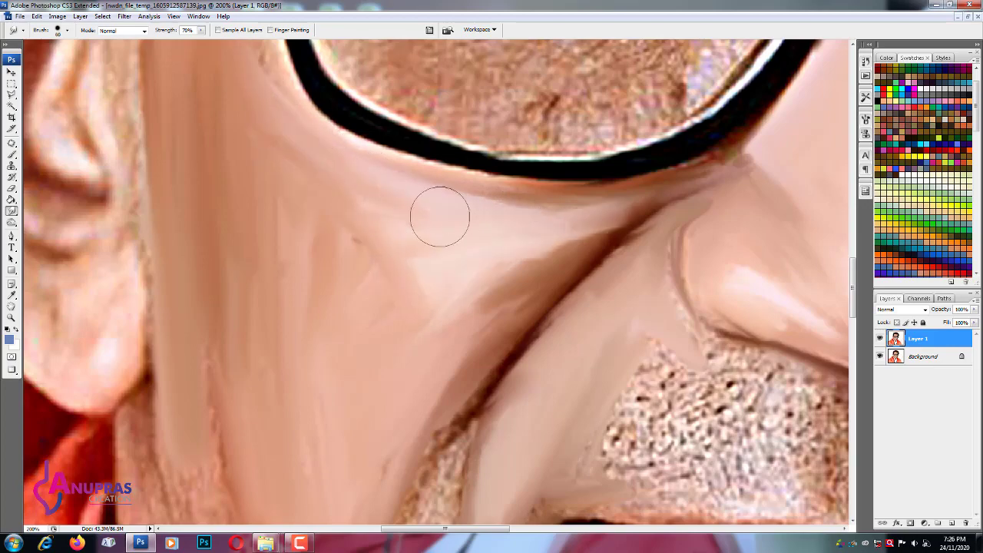
scroll(427, 252, up, 1)
scroll(428, 253, down, 5)
scroll(316, 293, up, 1)
- Smudge the jaw edge, the skin under the chin, the chin edge and the cheek contour
scroll(316, 293, up, 2)
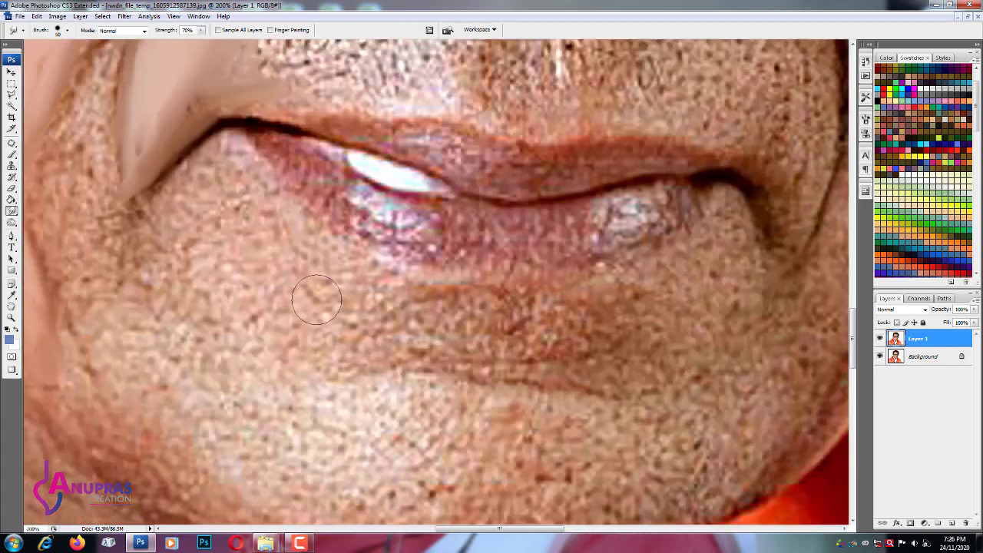
scroll(322, 298, down, 2)
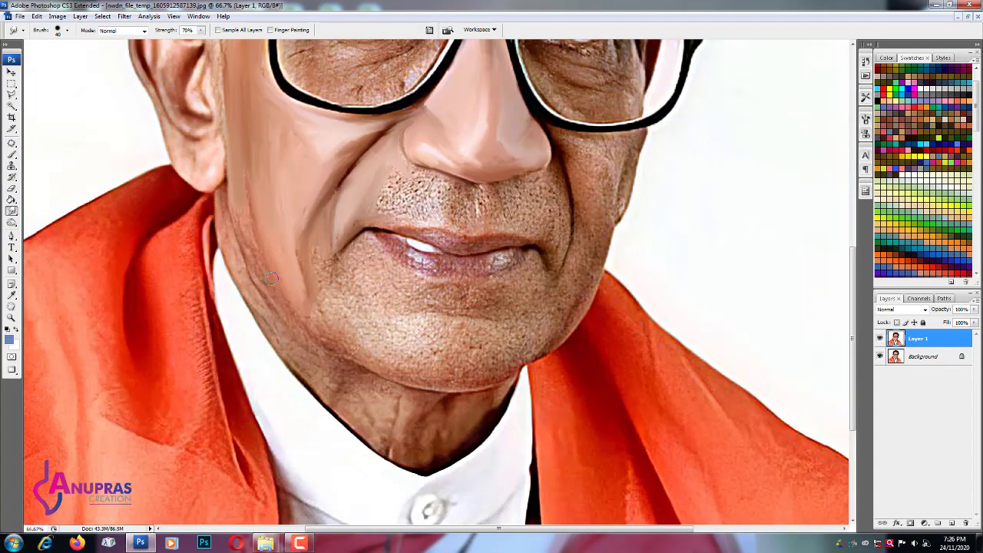
mouse_move(242, 247)
mouse_down()
mouse_move(238, 222)
mouse_move(248, 290)
mouse_move(349, 357)
mouse_up()
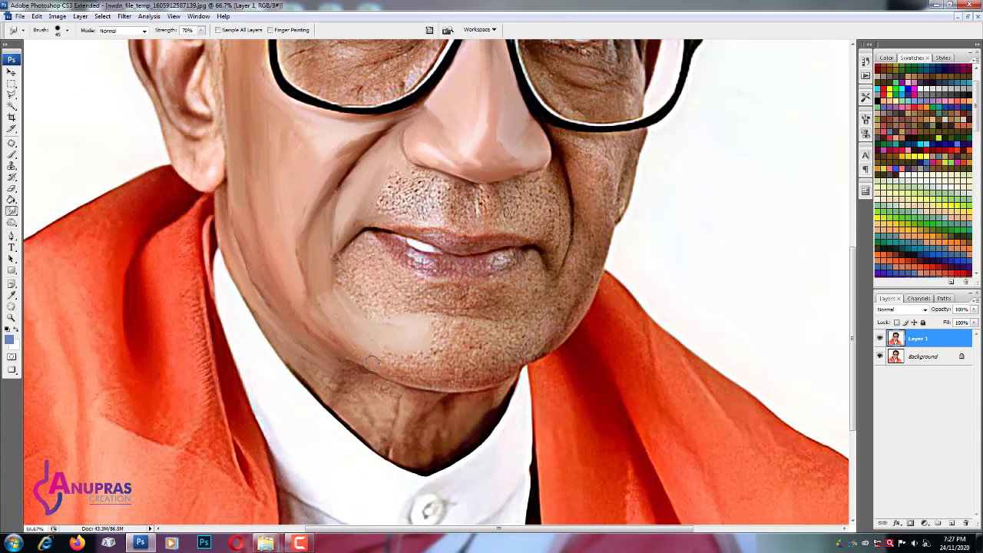
drag(371, 362, 349, 343)
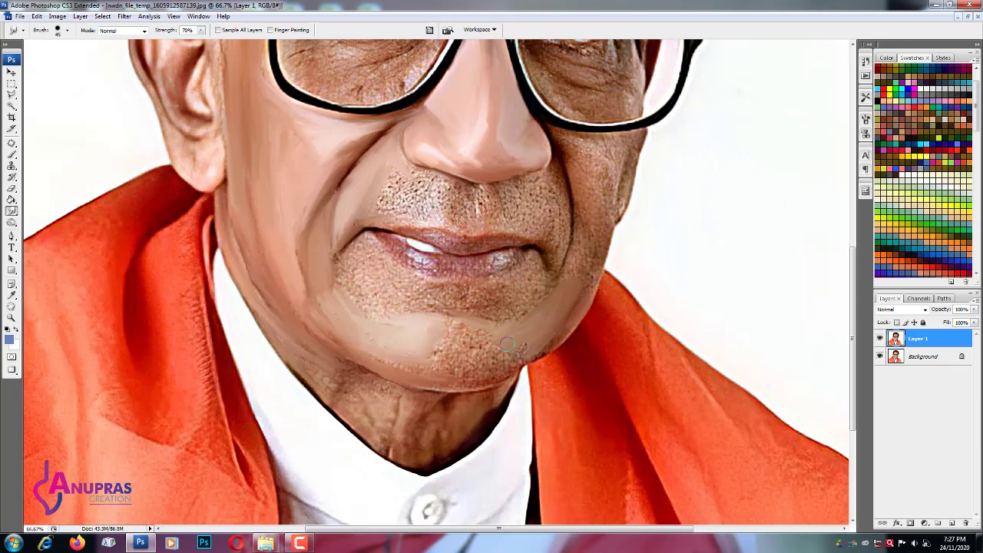
drag(443, 345, 466, 359)
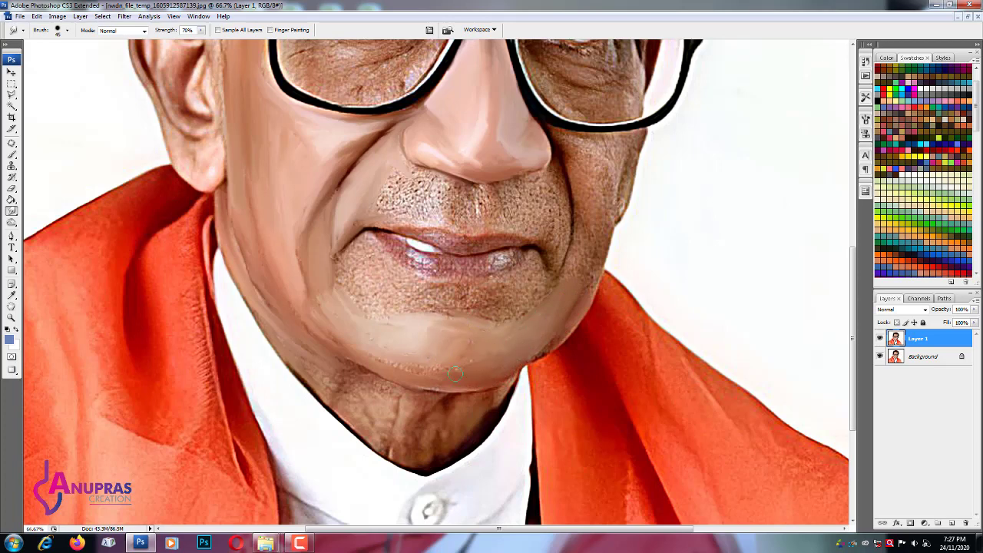
drag(456, 374, 410, 377)
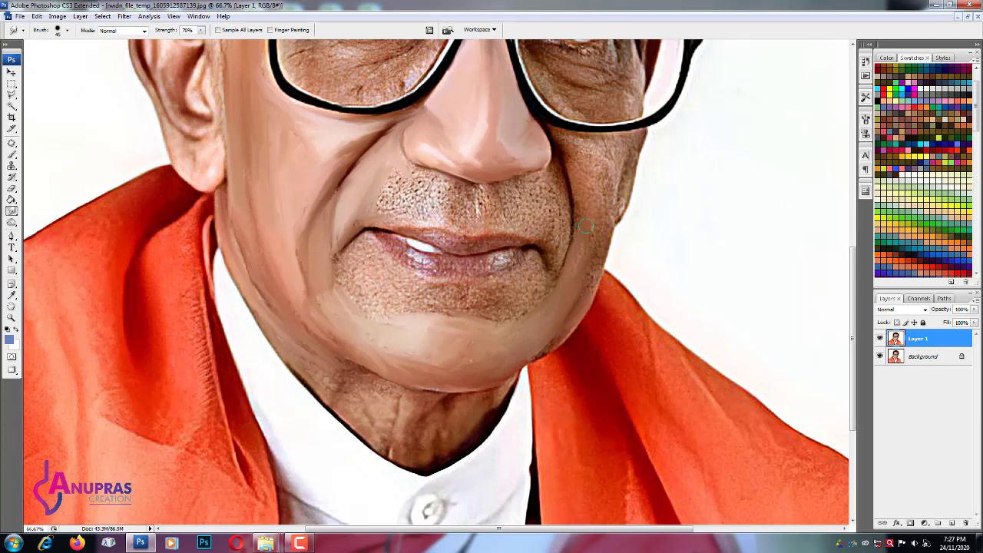
drag(570, 178, 575, 222)
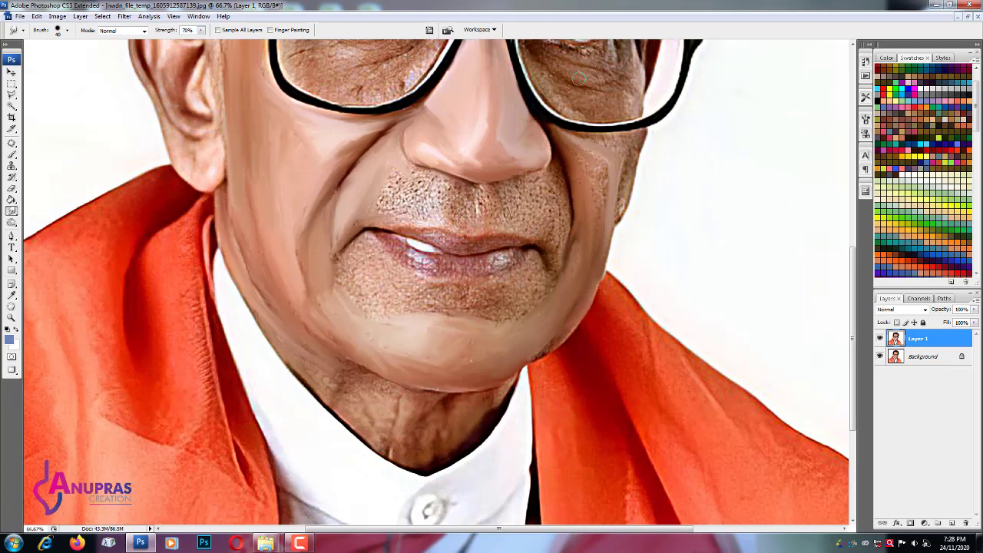
- Smooth the cheek fold, blend the dark nose fold, and soften the cheek under the glasses rim
scroll(579, 77, up, 1)
scroll(526, 185, up, 1)
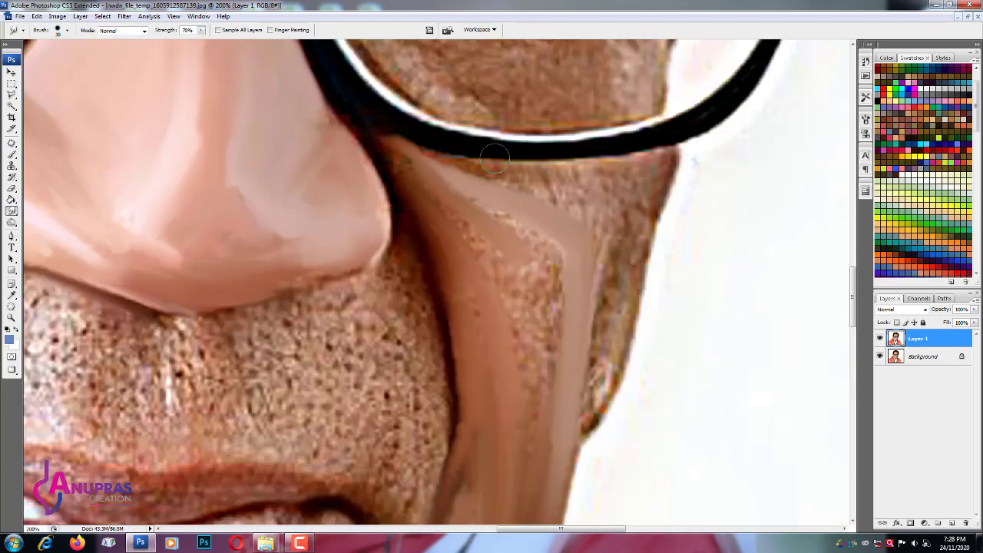
mouse_move(493, 158)
mouse_down()
mouse_move(546, 253)
mouse_move(528, 444)
mouse_up()
mouse_move(514, 338)
mouse_down()
mouse_move(474, 221)
mouse_move(386, 151)
mouse_up()
drag(410, 211, 436, 461)
mouse_move(446, 165)
mouse_down()
mouse_move(661, 177)
mouse_move(597, 310)
mouse_move(642, 223)
mouse_move(592, 422)
mouse_move(629, 287)
mouse_up()
drag(625, 225, 605, 265)
mouse_move(614, 192)
mouse_down()
mouse_move(537, 192)
mouse_move(528, 268)
mouse_up()
- Smudge the speckled skin under the nose, the upper lip edge and the stubble above the lip
mouse_move(399, 284)
mouse_down()
mouse_move(598, 93)
mouse_move(768, 139)
mouse_up()
mouse_move(345, 134)
mouse_down()
mouse_move(430, 162)
mouse_move(361, 192)
mouse_up()
mouse_move(414, 162)
mouse_down()
mouse_move(426, 278)
mouse_move(285, 262)
mouse_up()
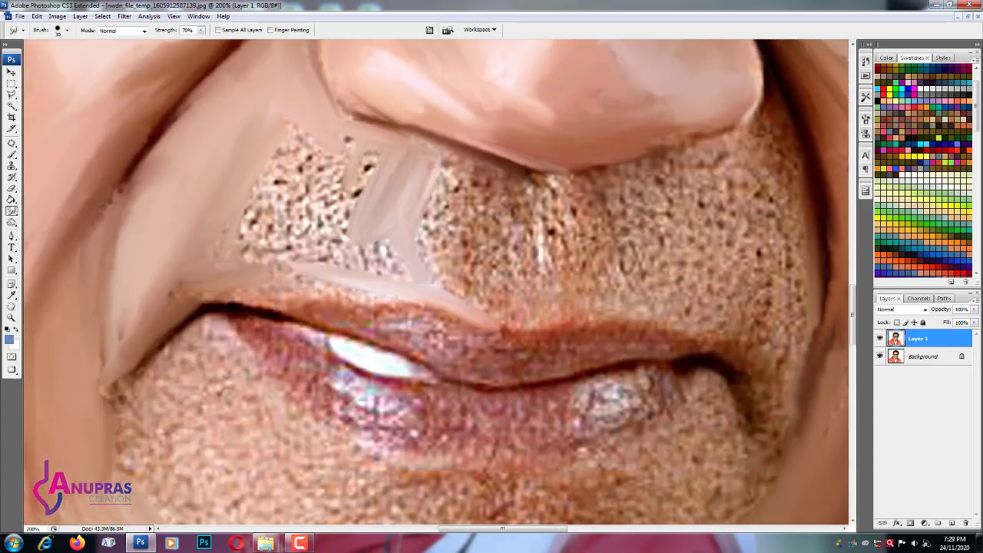
drag(434, 66, 457, 8)
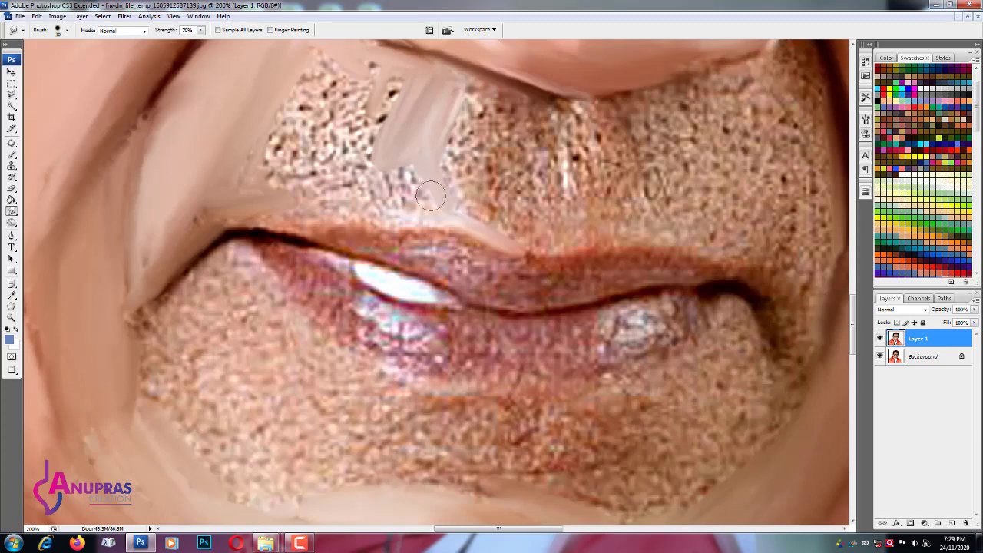
mouse_move(430, 196)
mouse_down()
mouse_move(239, 211)
mouse_move(262, 184)
mouse_move(208, 226)
mouse_up()
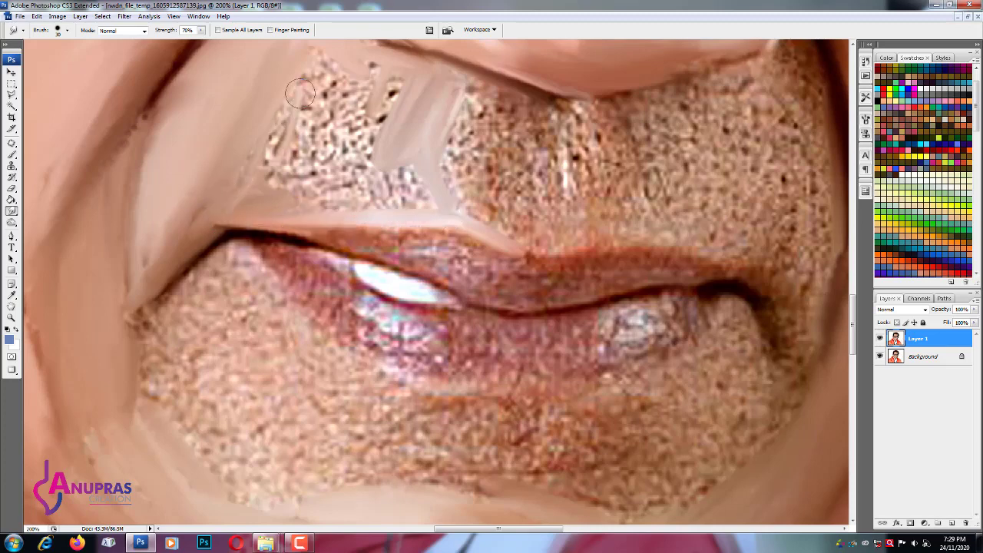
drag(276, 184, 307, 85)
drag(294, 154, 322, 100)
mouse_move(338, 138)
mouse_down()
mouse_move(329, 153)
mouse_move(345, 99)
mouse_move(379, 82)
mouse_move(450, 108)
mouse_move(499, 192)
mouse_up()
mouse_move(500, 100)
mouse_down()
mouse_move(508, 227)
mouse_move(522, 115)
mouse_move(549, 188)
mouse_up()
- Blend the stubble patch above the lip and the cheek crease beside the mouth, adjusting brush size
key(bracketleft)
key(bracketleft)
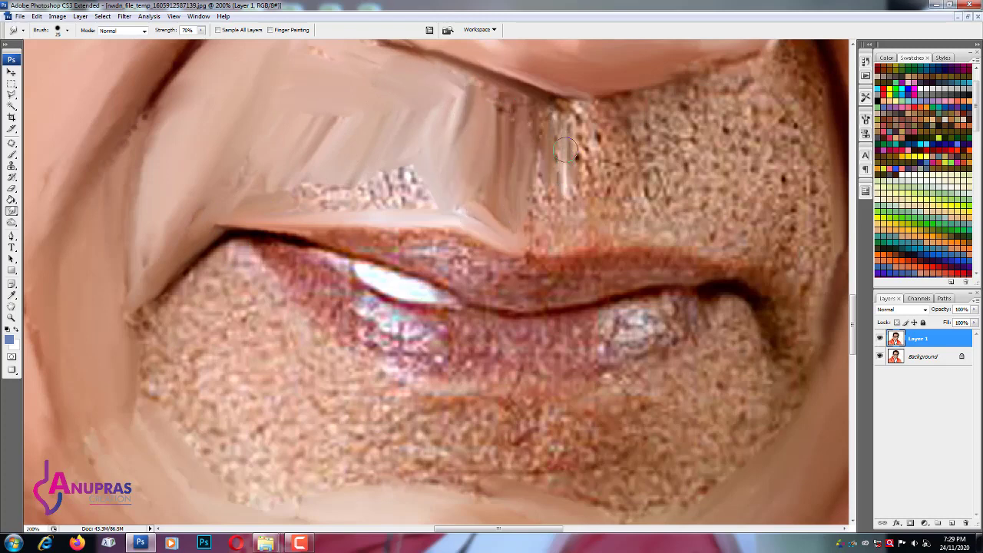
mouse_move(560, 122)
mouse_down()
mouse_move(568, 196)
mouse_move(585, 131)
mouse_move(541, 89)
mouse_move(541, 215)
mouse_move(588, 226)
mouse_move(503, 222)
mouse_move(369, 192)
mouse_up()
key(bracketright)
key(bracketright)
mouse_move(461, 123)
mouse_down()
mouse_move(447, 187)
mouse_move(391, 189)
mouse_move(495, 178)
mouse_move(241, 255)
mouse_up()
mouse_move(537, 158)
mouse_down()
mouse_move(541, 369)
mouse_move(499, 469)
mouse_up()
drag(506, 384, 491, 507)
mouse_move(535, 338)
mouse_down()
mouse_move(526, 87)
mouse_move(485, 135)
mouse_move(498, 57)
mouse_up()
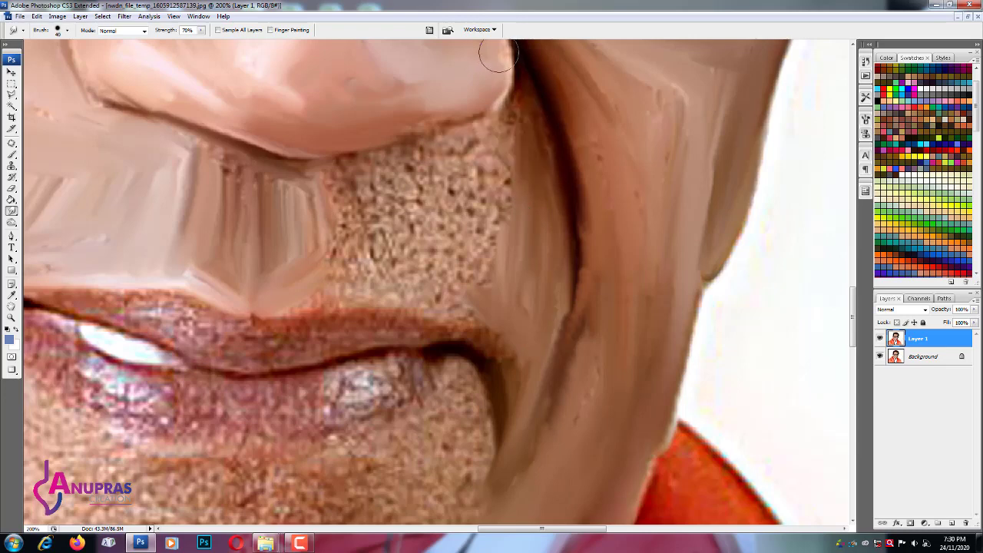
key(bracketright)
key(bracketright)
mouse_move(484, 139)
mouse_down()
mouse_move(496, 215)
mouse_move(475, 169)
mouse_move(369, 146)
mouse_up()
mouse_move(445, 142)
mouse_down()
mouse_move(327, 160)
mouse_move(361, 226)
mouse_up()
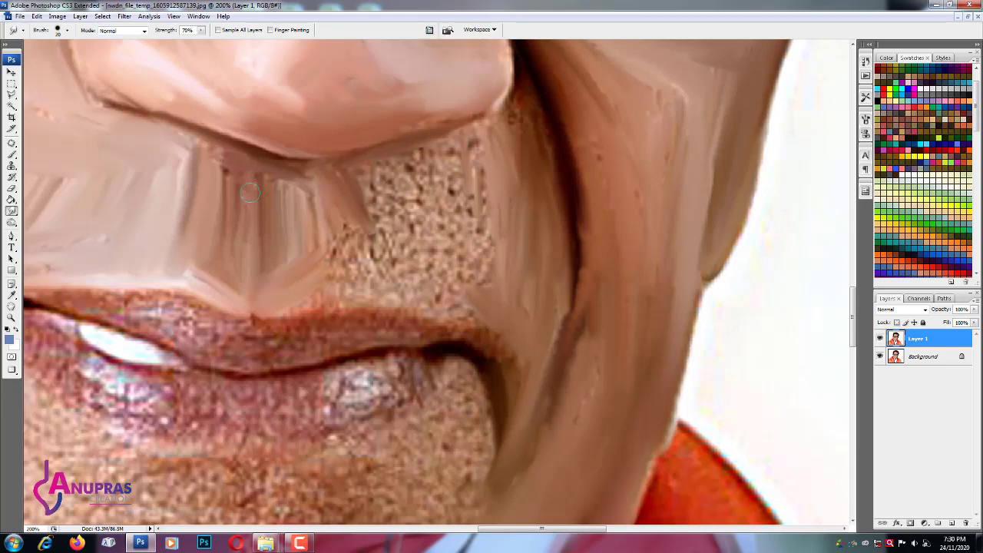
- With a larger brush, smear the remaining stubble above the lip into smooth vertical streaks
key(bracketright)
drag(479, 257, 472, 165)
drag(441, 265, 430, 161)
mouse_move(407, 261)
mouse_down()
mouse_move(397, 215)
mouse_move(369, 265)
mouse_up()
mouse_move(480, 265)
mouse_down()
mouse_move(407, 292)
mouse_move(373, 273)
mouse_move(335, 287)
mouse_up()
key(bracketleft)
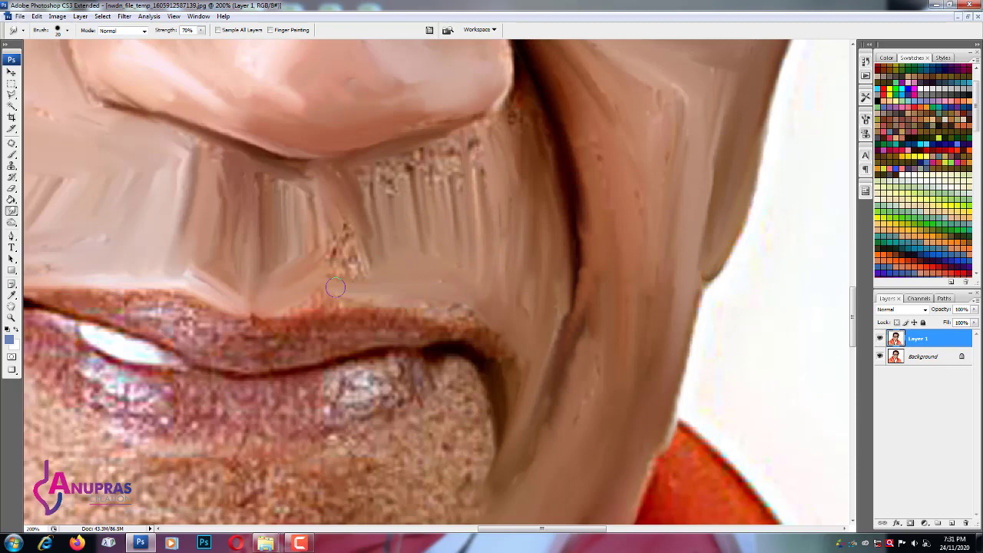
key(bracketright)
mouse_move(386, 268)
mouse_down()
mouse_move(349, 231)
mouse_move(338, 191)
mouse_up()
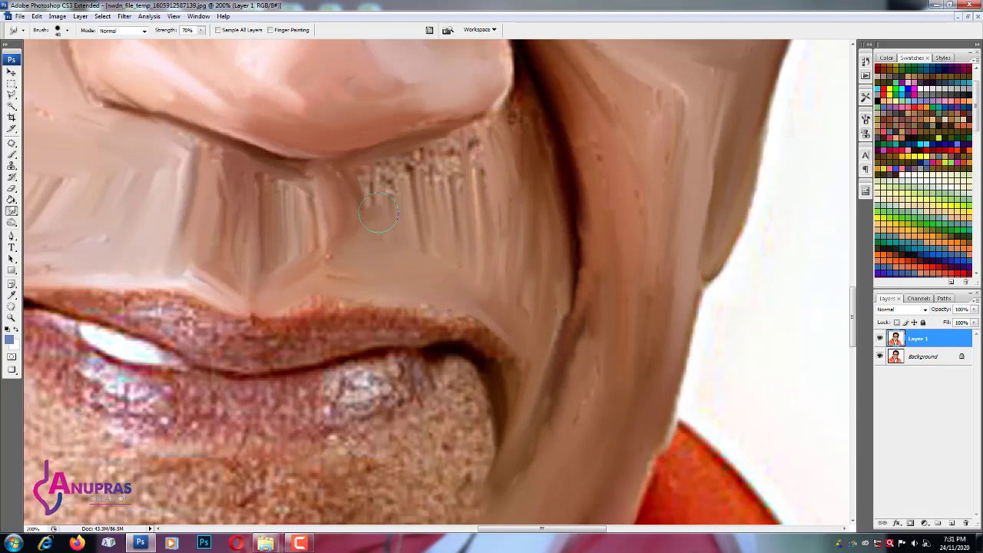
mouse_move(377, 222)
mouse_down()
mouse_move(330, 197)
mouse_move(338, 265)
mouse_up()
mouse_move(411, 199)
mouse_down()
mouse_move(434, 158)
mouse_move(468, 131)
mouse_up()
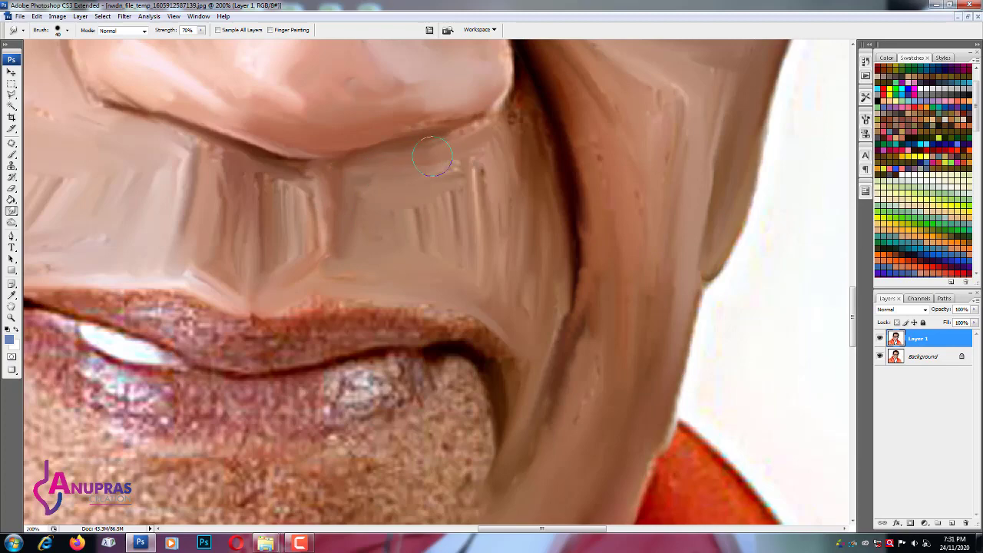
mouse_move(461, 173)
mouse_down()
mouse_move(477, 197)
mouse_move(458, 259)
mouse_up()
- Smooth the lower lip edge, the stubble below the lower lip, the chin edge and jaw shadow
key(ctrl+0)
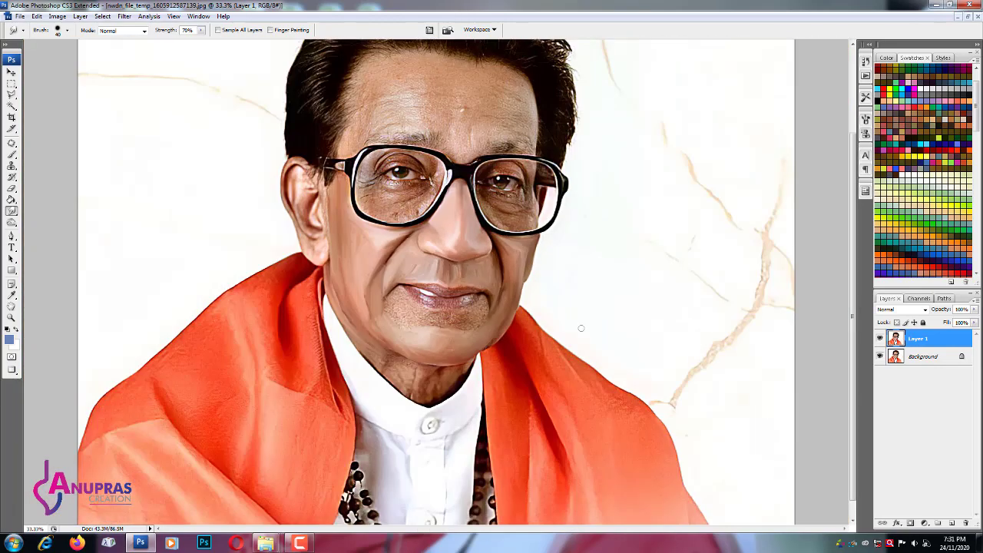
key(ctrl+plus)
key(ctrl+plus)
key(ctrl+plus)
key(ctrl+plus)
mouse_move(450, 362)
mouse_down()
mouse_move(544, 203)
mouse_move(308, 318)
mouse_up()
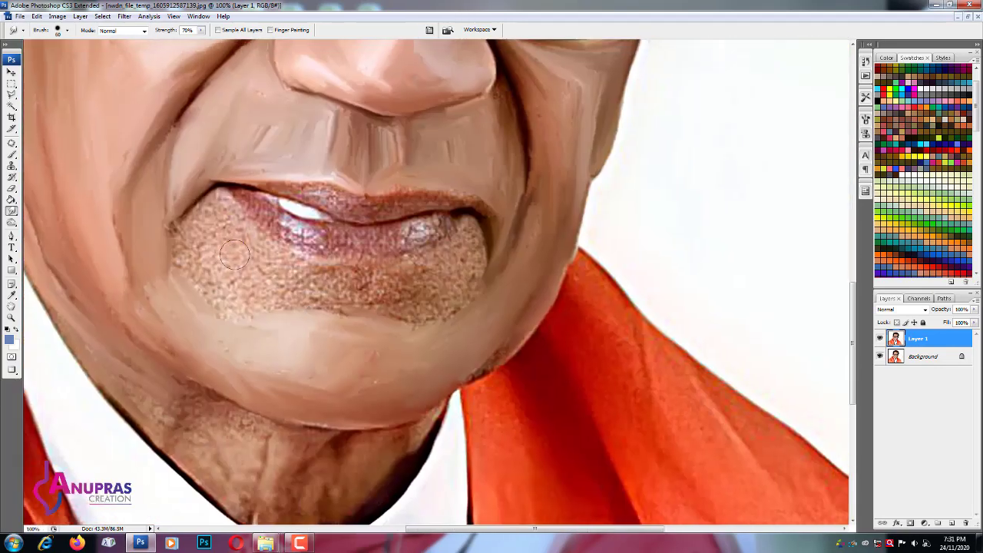
mouse_move(213, 201)
mouse_down()
mouse_move(327, 265)
mouse_move(417, 259)
mouse_up()
mouse_move(477, 238)
mouse_down()
mouse_move(453, 297)
mouse_move(396, 290)
mouse_up()
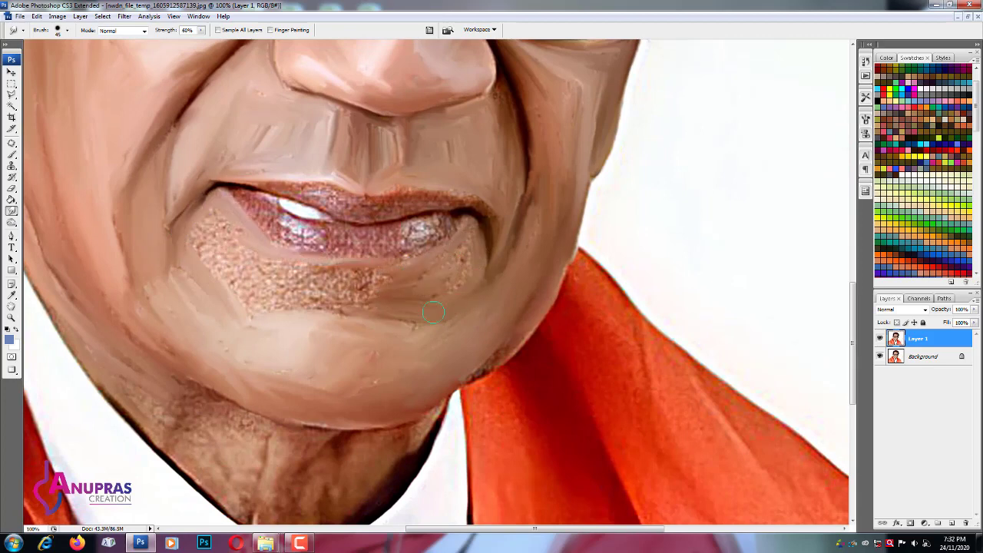
mouse_move(422, 279)
mouse_down()
mouse_move(338, 283)
mouse_move(311, 307)
mouse_move(280, 303)
mouse_move(273, 267)
mouse_move(241, 281)
mouse_move(281, 297)
mouse_move(223, 283)
mouse_move(240, 239)
mouse_up()
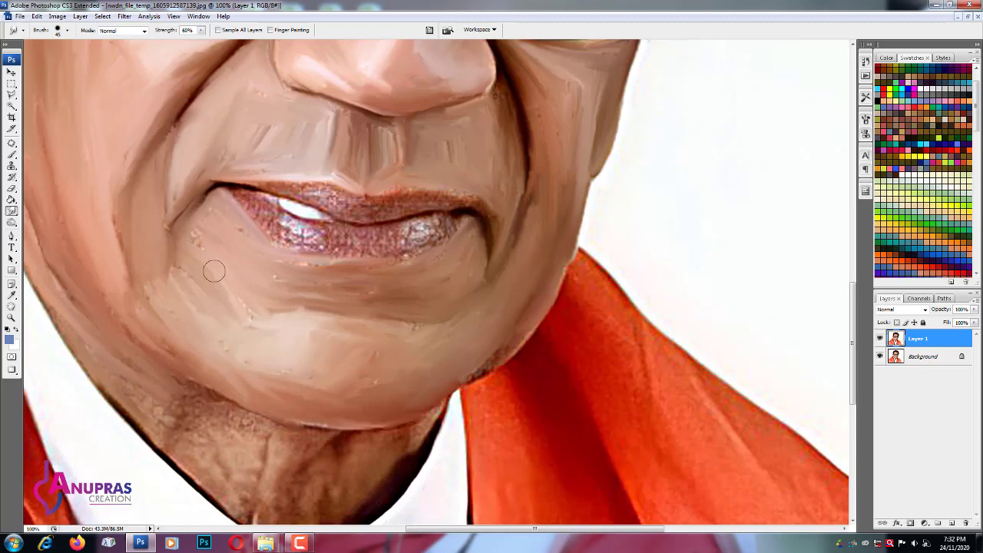
drag(215, 270, 281, 300)
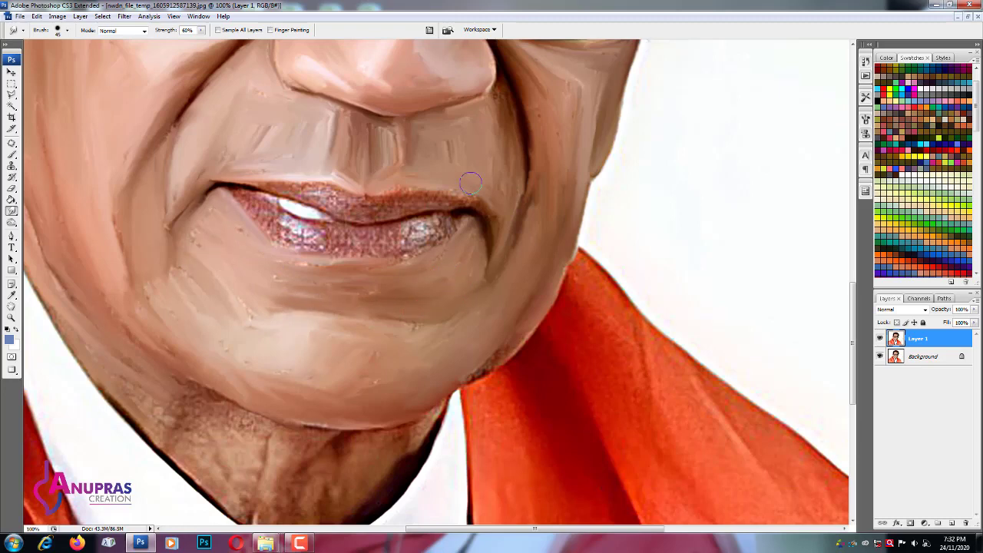
mouse_move(378, 428)
mouse_down()
mouse_move(425, 441)
mouse_move(373, 478)
mouse_move(363, 238)
mouse_up()
- Smooth the neck texture and shading under the chin
drag(395, 206, 321, 208)
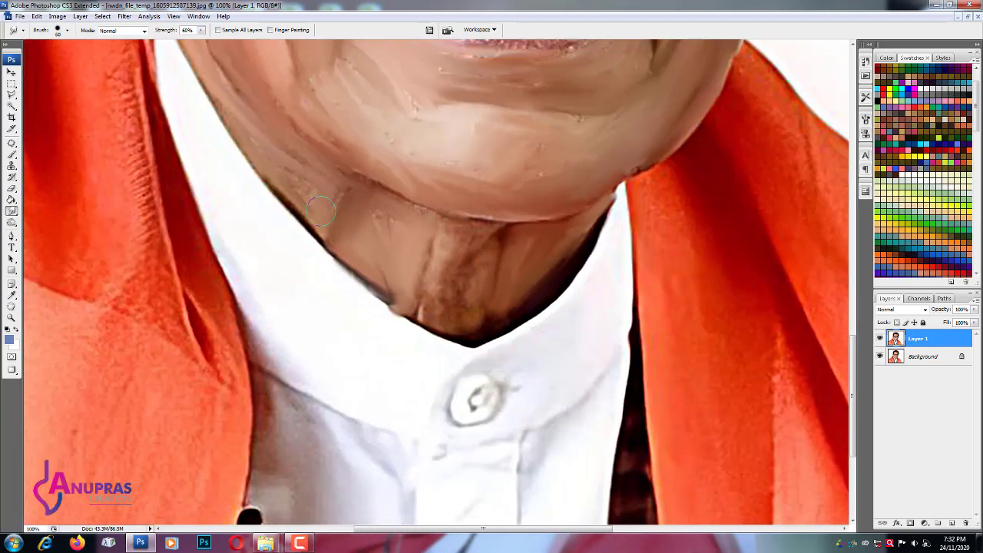
mouse_move(462, 280)
mouse_down()
mouse_move(520, 235)
mouse_move(453, 265)
mouse_up()
drag(330, 249, 361, 165)
drag(284, 138, 384, 188)
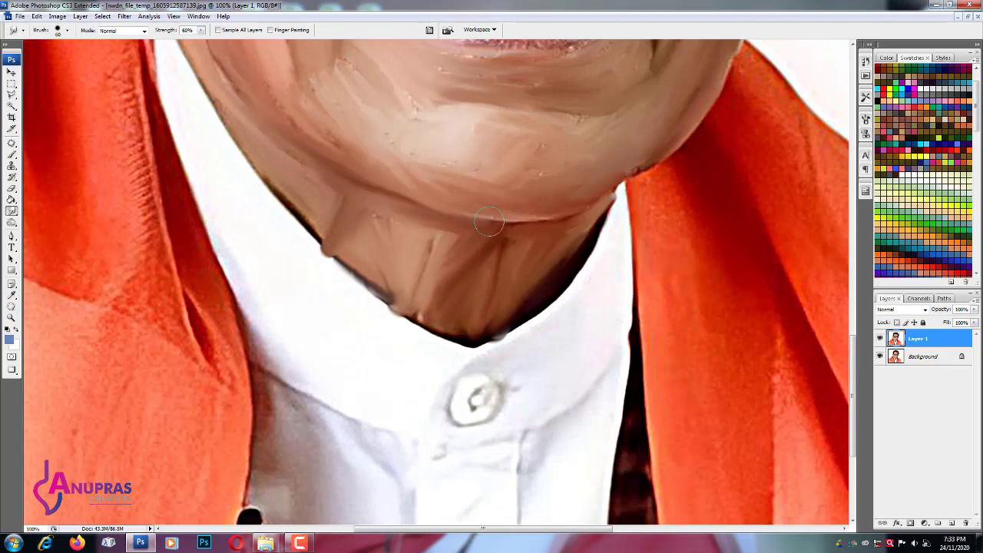
drag(437, 219, 538, 230)
drag(479, 97, 433, 327)
key(ctrl+plus)
mouse_move(382, 179)
mouse_down()
mouse_move(207, 246)
mouse_move(284, 269)
mouse_move(153, 230)
mouse_move(172, 228)
mouse_up()
- Smooth the line between the lips and smudge the lower-lip glitter into streaks
mouse_move(272, 248)
mouse_down()
mouse_move(384, 277)
mouse_move(480, 266)
mouse_up()
mouse_move(354, 278)
mouse_down()
mouse_move(476, 267)
mouse_move(484, 270)
mouse_move(472, 322)
mouse_up()
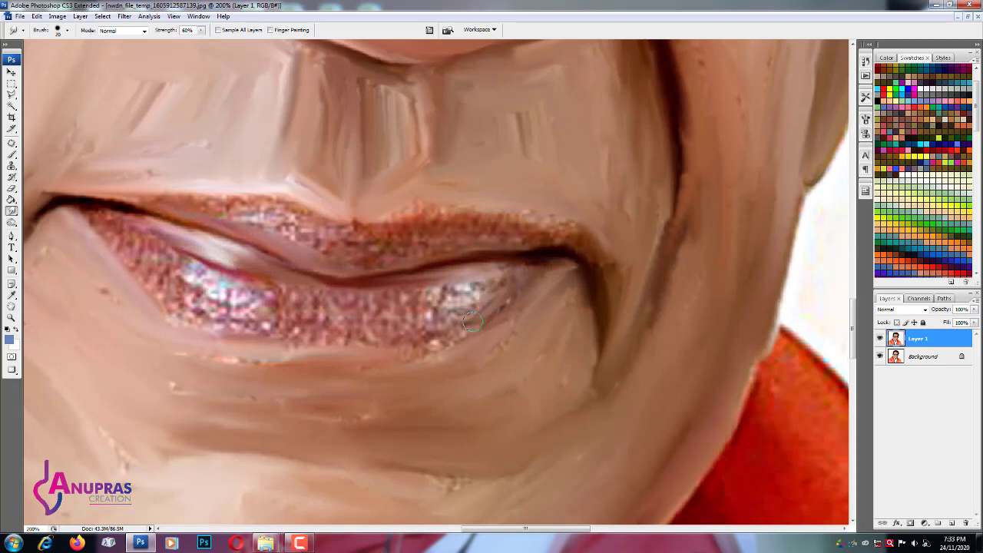
mouse_move(479, 289)
mouse_down()
mouse_move(461, 323)
mouse_move(353, 334)
mouse_move(430, 282)
mouse_up()
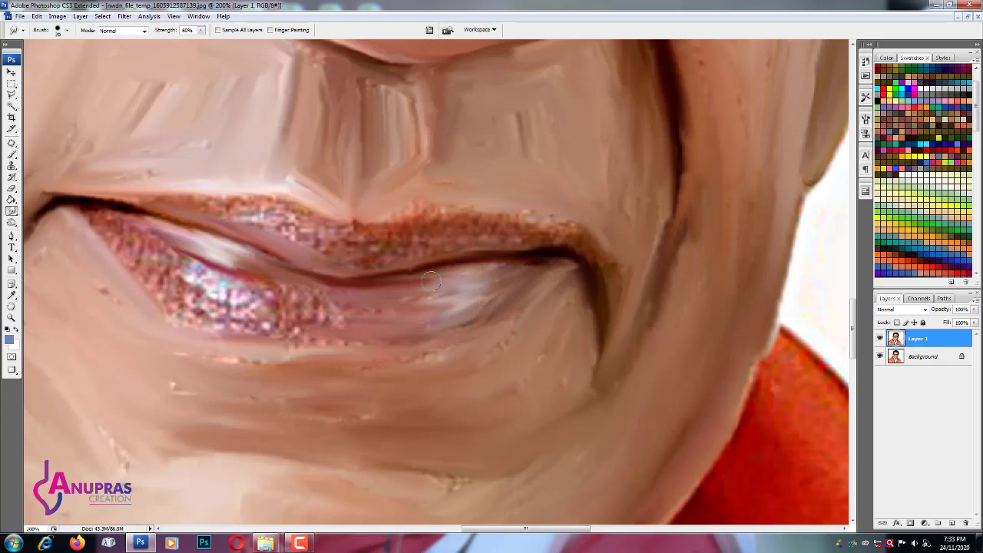
mouse_move(386, 307)
mouse_down()
mouse_move(223, 330)
mouse_move(180, 304)
mouse_move(281, 284)
mouse_move(84, 211)
mouse_move(123, 261)
mouse_move(176, 257)
mouse_move(165, 295)
mouse_move(265, 337)
mouse_up()
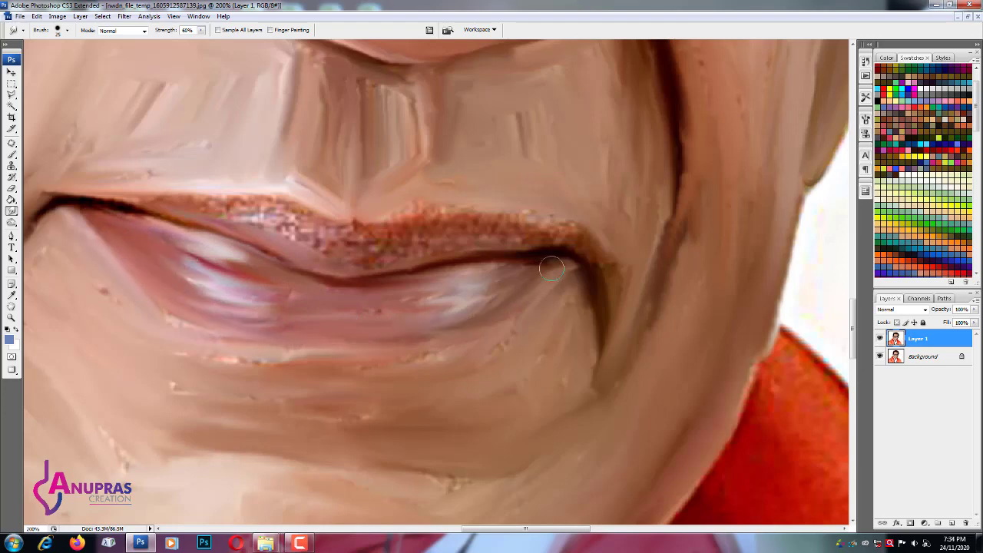
drag(552, 268, 432, 332)
- Smooth the upper-lip glitter, soften the dark lip line, and blend below the lip and cheek crease
mouse_move(570, 245)
mouse_down()
mouse_move(499, 239)
mouse_move(461, 222)
mouse_move(388, 226)
mouse_move(430, 247)
mouse_up()
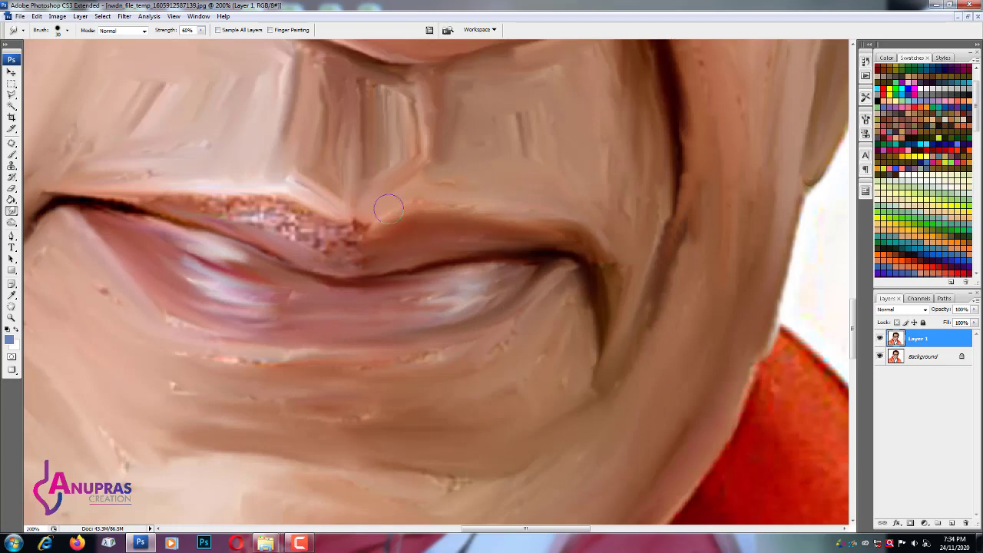
mouse_move(491, 237)
mouse_down()
mouse_move(219, 218)
mouse_move(319, 224)
mouse_move(338, 246)
mouse_move(230, 288)
mouse_move(153, 223)
mouse_move(320, 270)
mouse_move(553, 257)
mouse_up()
mouse_move(553, 257)
mouse_down()
mouse_move(384, 271)
mouse_move(239, 246)
mouse_up()
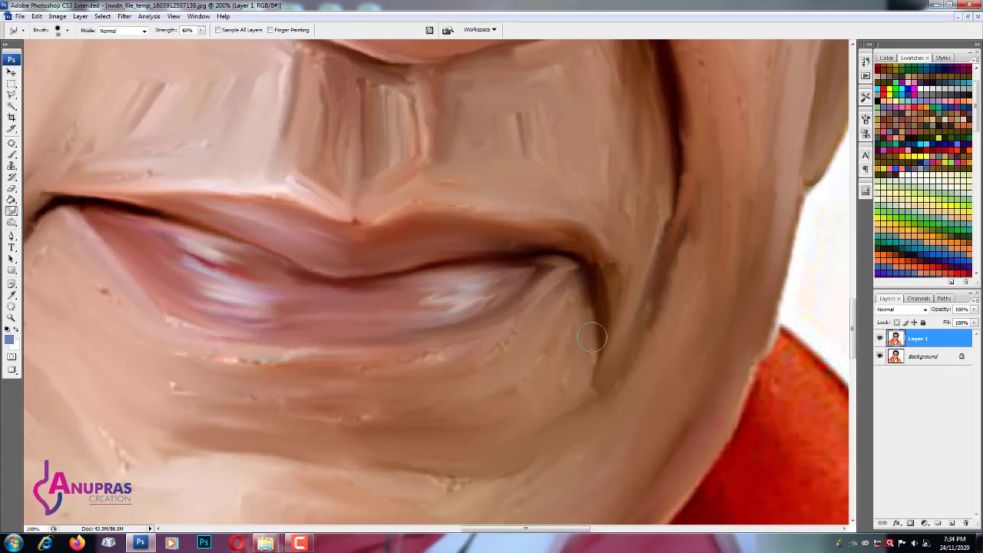
mouse_move(374, 358)
mouse_down()
mouse_move(207, 359)
mouse_move(259, 355)
mouse_move(441, 438)
mouse_up()
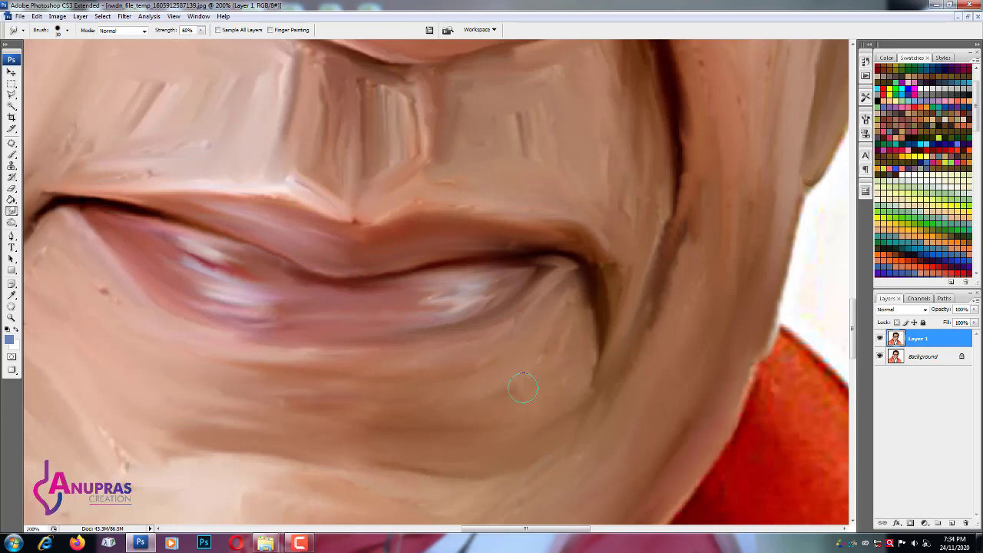
mouse_move(689, 164)
mouse_down()
mouse_move(658, 246)
mouse_move(713, 103)
mouse_up()
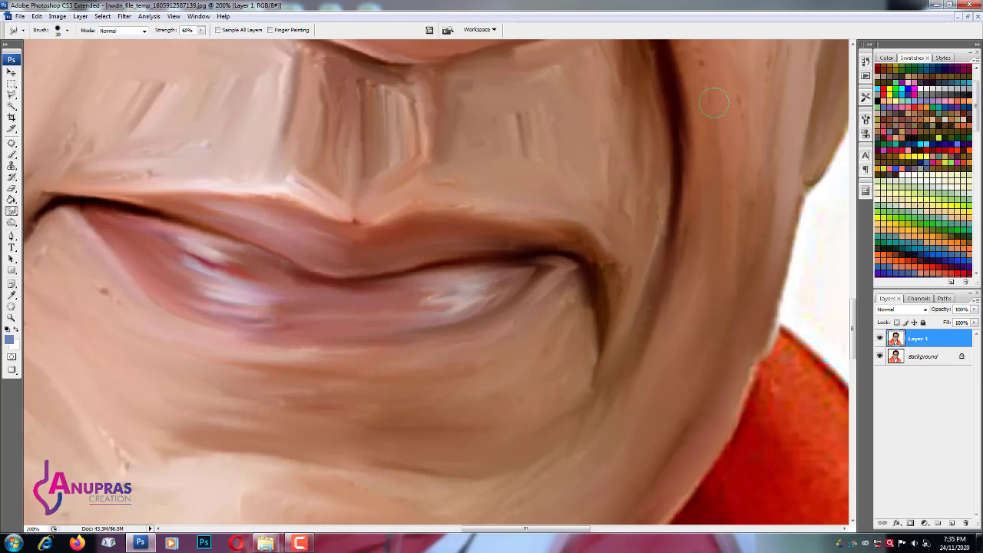
- Soften the cheek edge by the shawl, the crease below the mouth corner and the nose edge
drag(749, 377, 785, 254)
drag(698, 138, 611, 372)
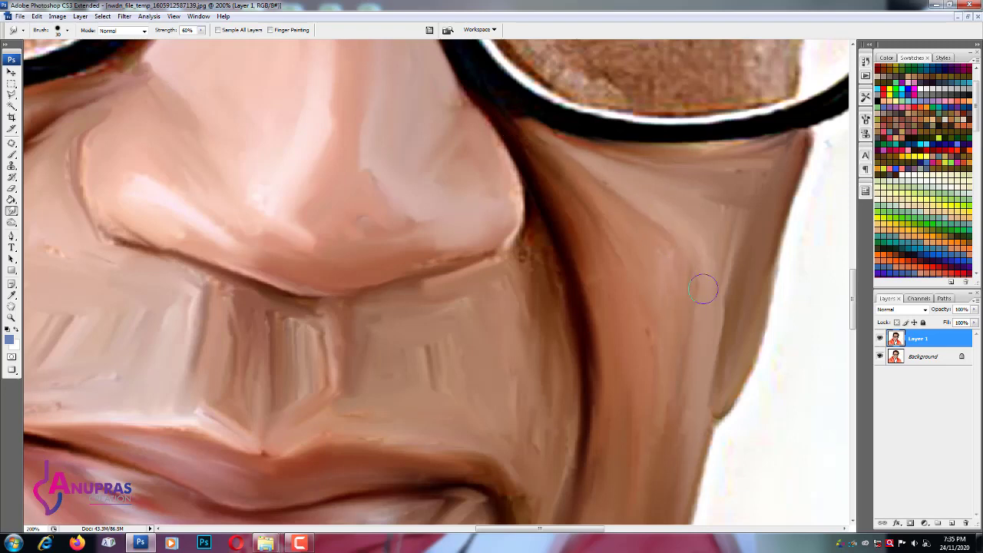
drag(748, 221, 673, 461)
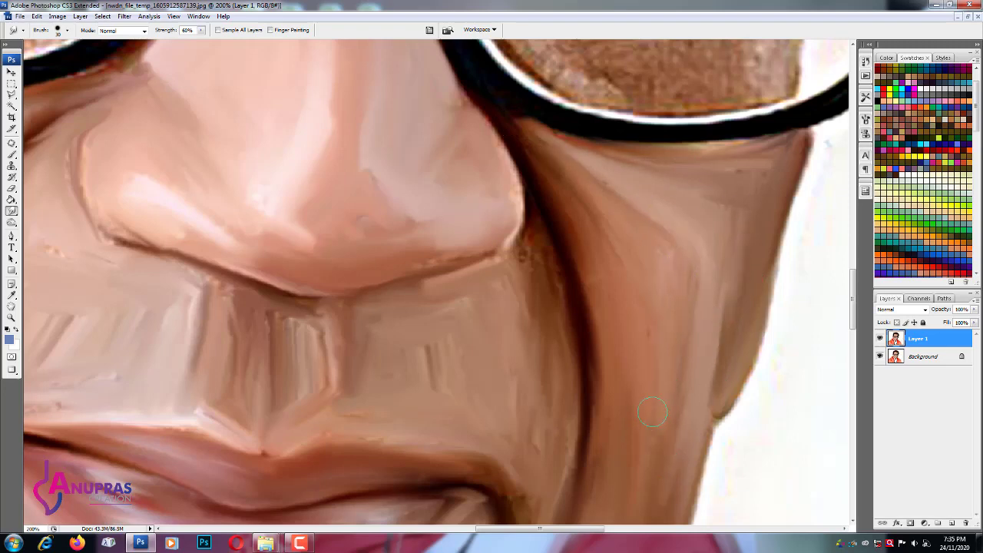
drag(653, 412, 641, 274)
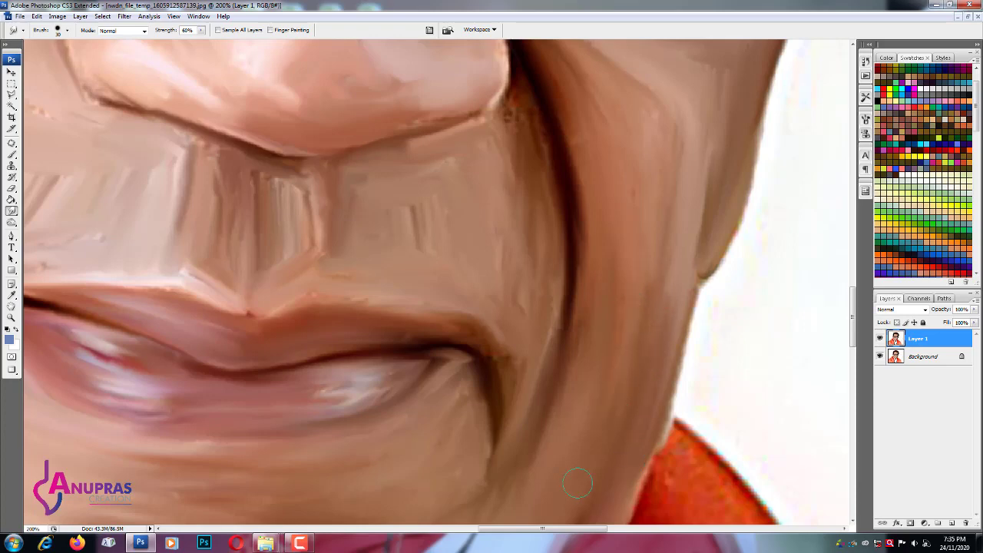
drag(503, 376, 485, 468)
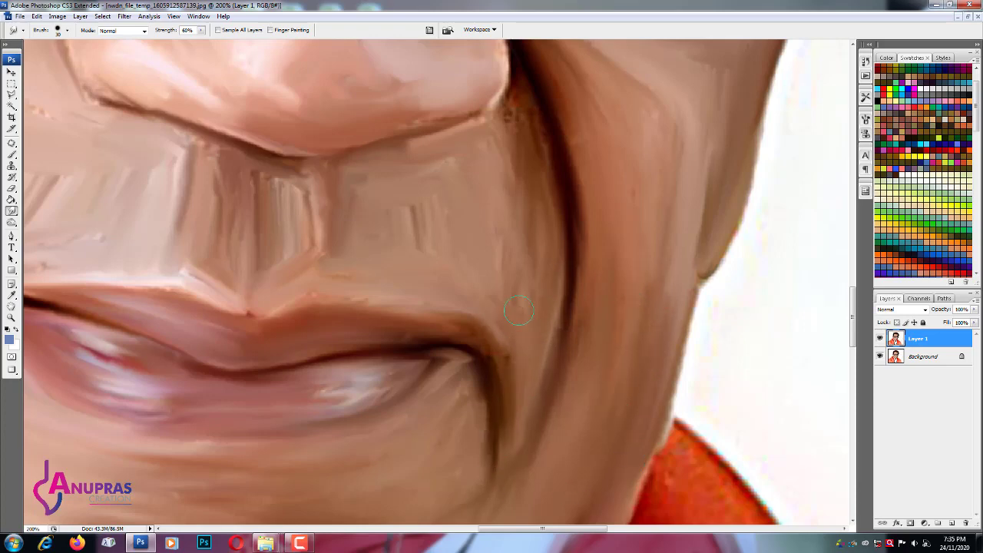
mouse_move(510, 115)
mouse_down()
mouse_move(493, 117)
mouse_move(518, 135)
mouse_up()
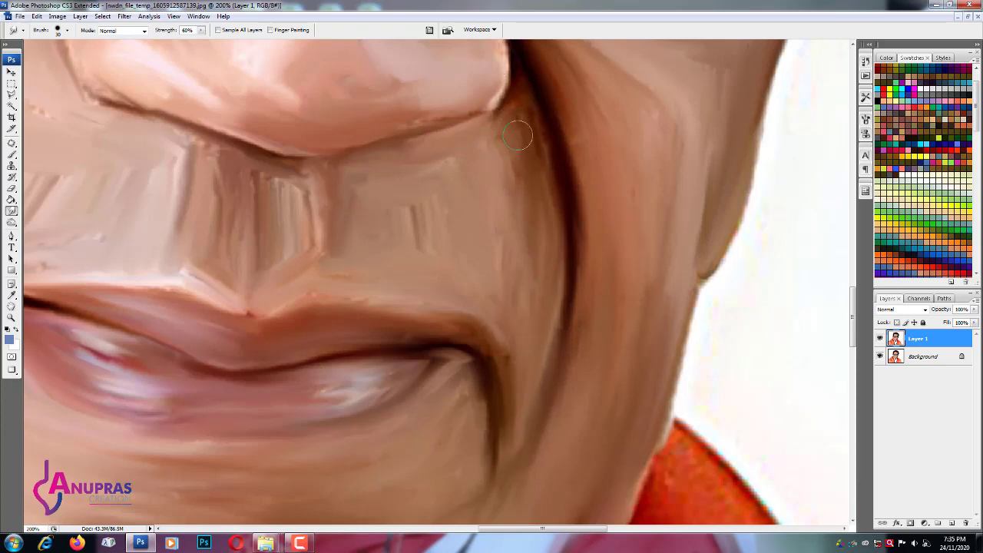
drag(524, 242, 620, 216)
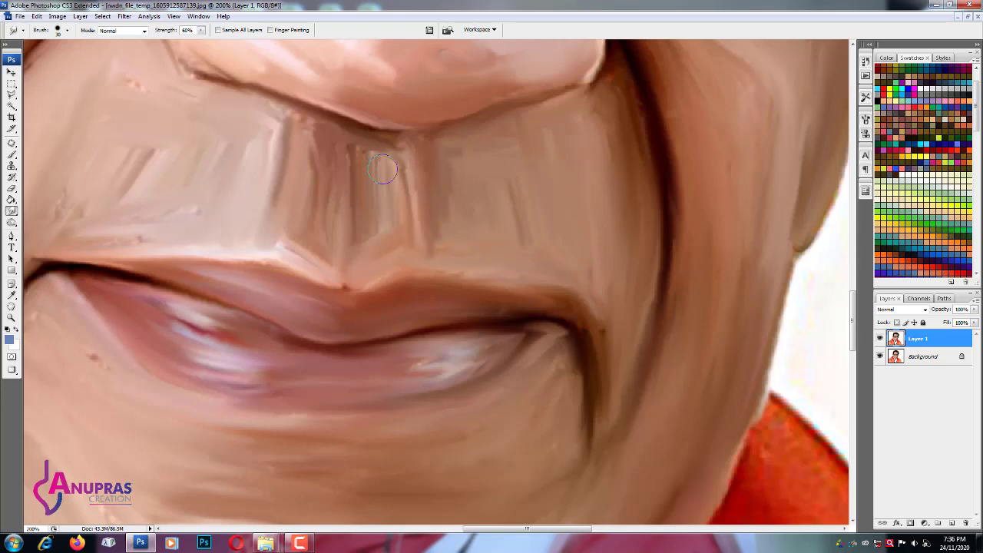
- Smudge the philtrum, the streaky skin above the upper lip and the left mouth-corner fold
drag(382, 169, 387, 251)
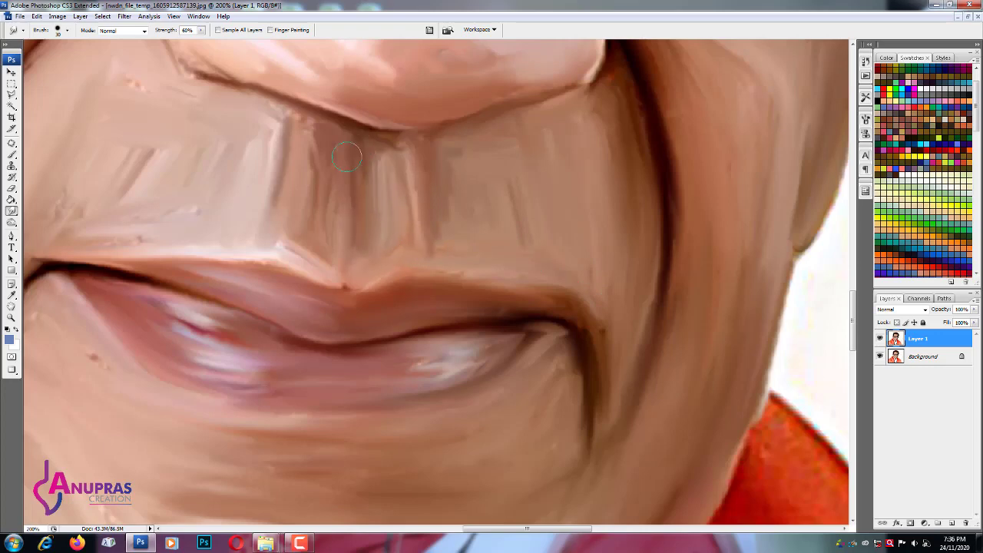
drag(84, 243, 295, 245)
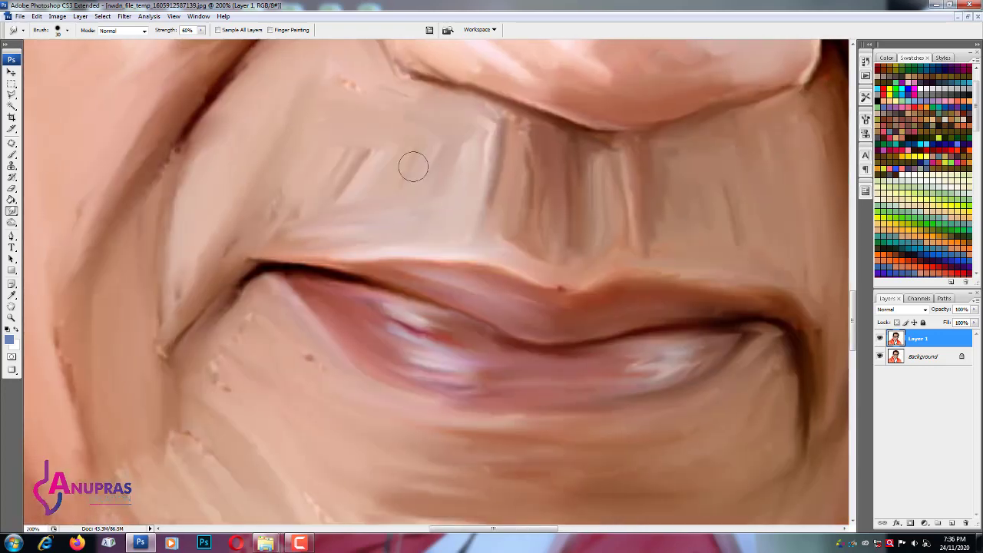
mouse_move(344, 83)
mouse_down()
mouse_move(361, 179)
mouse_move(312, 193)
mouse_up()
key(bracketright)
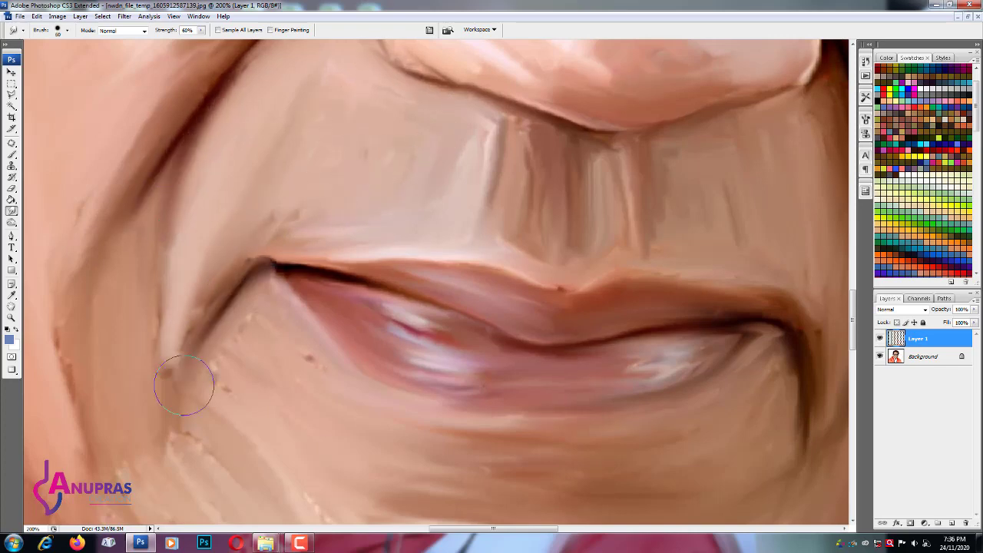
drag(275, 251, 317, 138)
key(bracketleft)
key(bracketleft)
key(bracketleft)
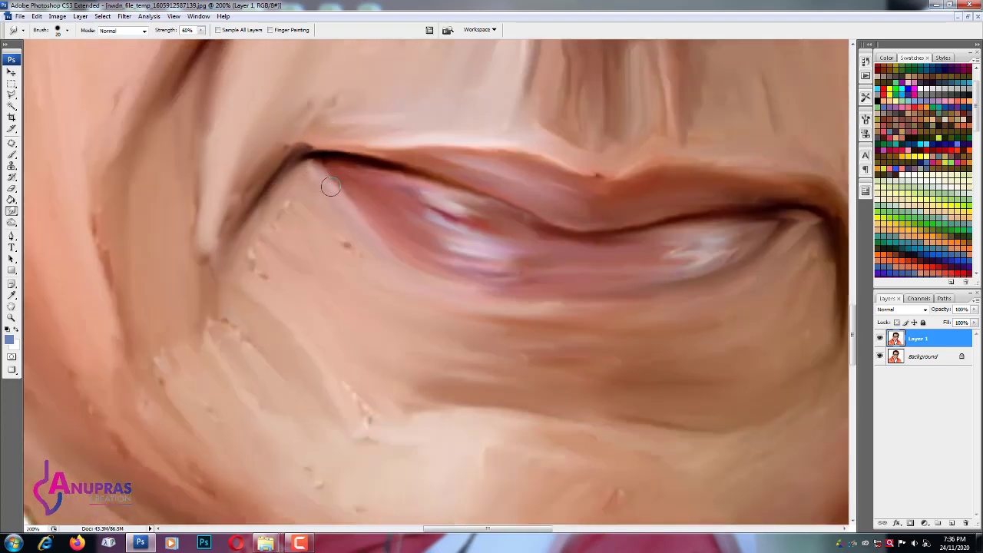
- Smooth the chin skin below the mouth and the right side of the chin
drag(301, 295, 332, 123)
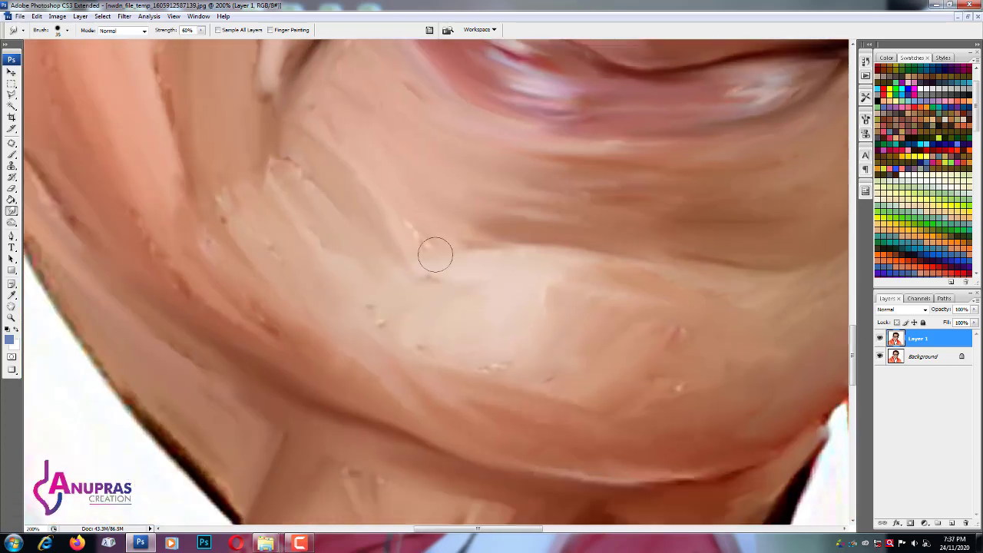
mouse_move(293, 201)
mouse_down()
mouse_move(395, 220)
mouse_move(540, 201)
mouse_up()
drag(522, 293, 664, 311)
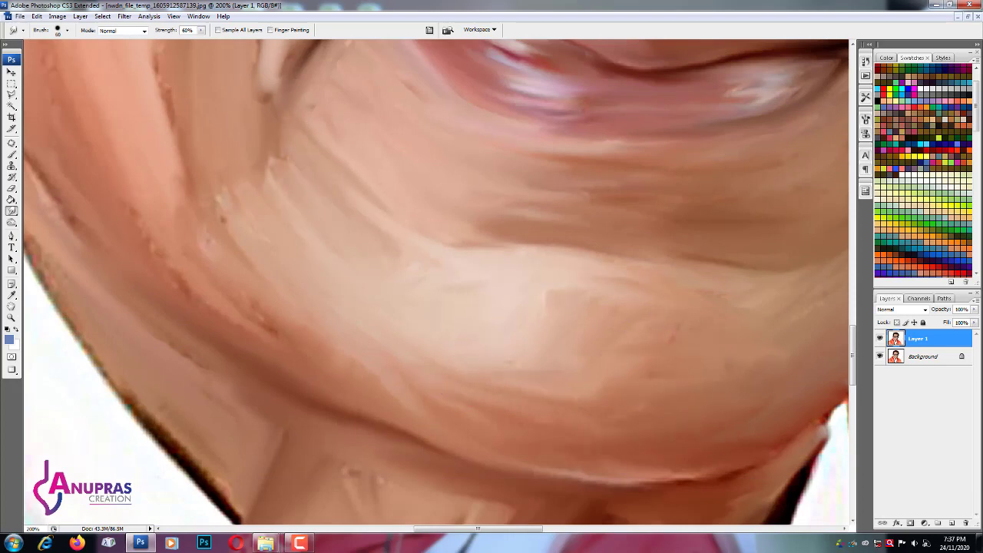
drag(235, 297, 351, 340)
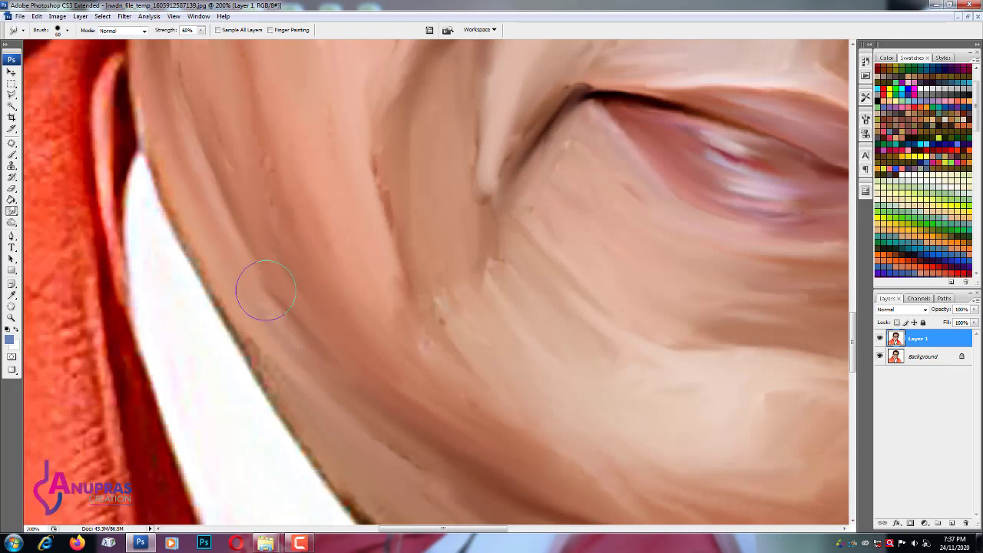
- Blend the cheek crease and smooth the cheek skin just below the glasses
drag(341, 264, 394, 417)
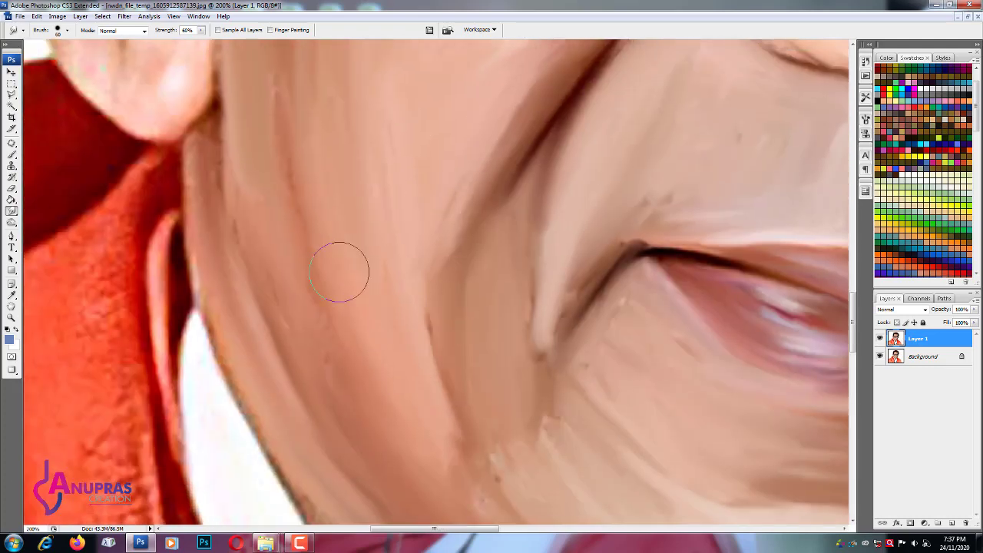
scroll(325, 198, up, 3)
scroll(430, 192, up, 3)
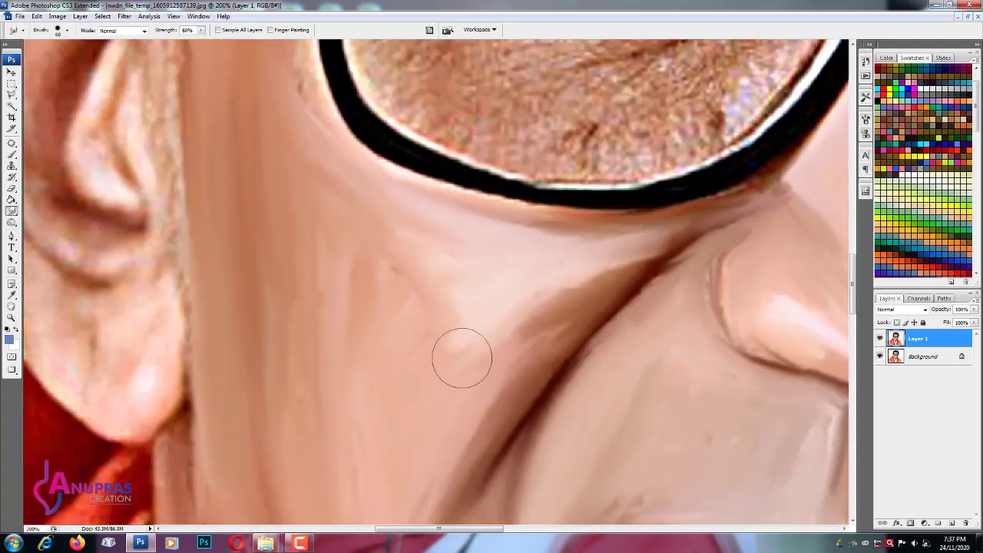
mouse_move(621, 259)
mouse_down()
mouse_move(520, 346)
mouse_move(491, 358)
mouse_move(530, 300)
mouse_up()
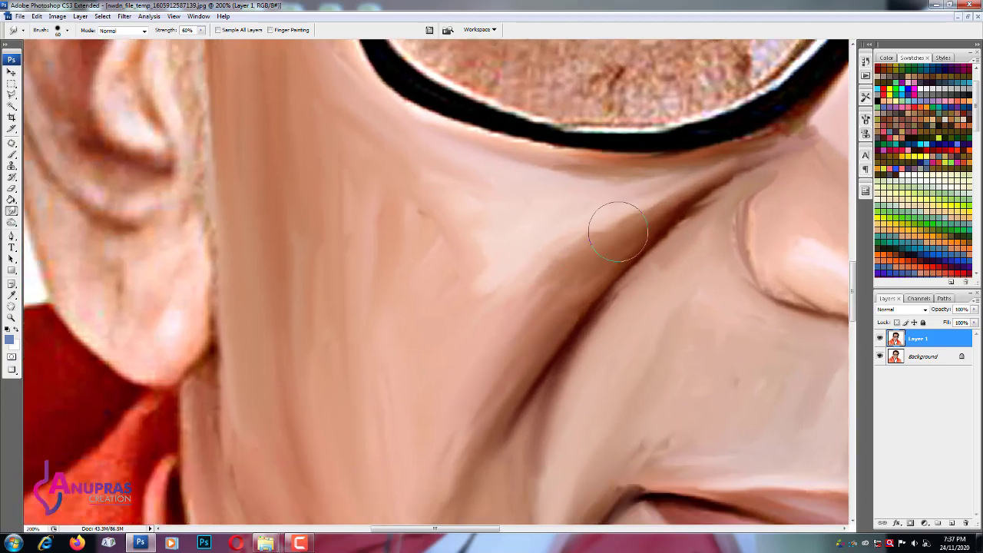
mouse_move(345, 92)
mouse_down()
mouse_move(553, 248)
mouse_move(367, 133)
mouse_up()
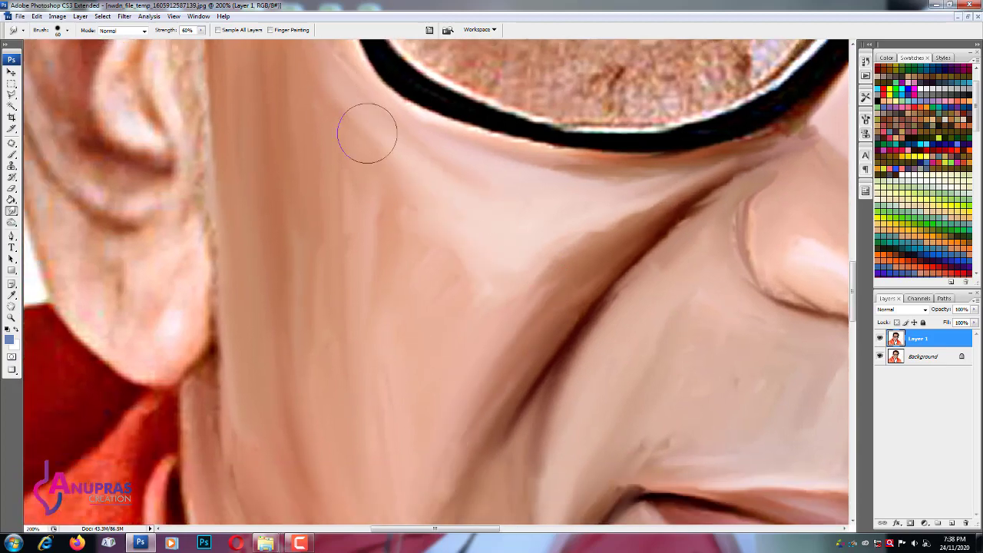
scroll(238, 248, up, 5)
- At 100% zoom, smudge the skin above the right eyebrow and across the brow area
scroll(112, 269, up, 4)
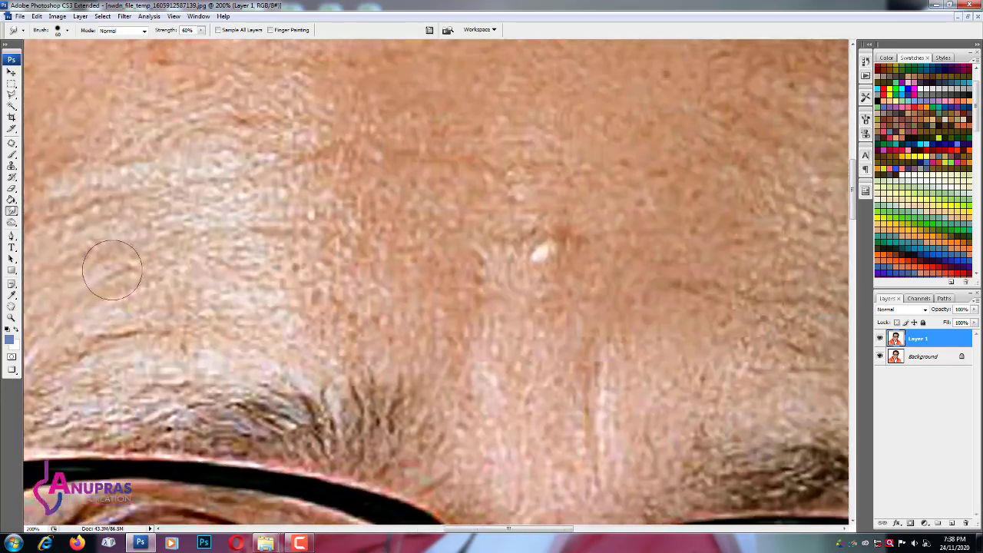
key(ctrl+minus)
mouse_move(538, 297)
mouse_down()
mouse_move(532, 331)
mouse_move(636, 277)
mouse_up()
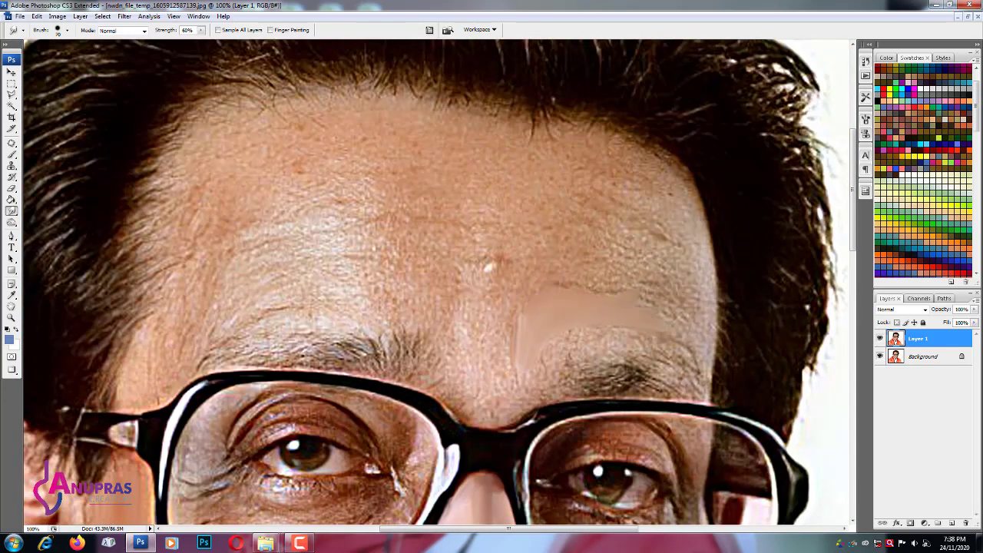
mouse_move(566, 269)
mouse_down()
mouse_move(699, 253)
mouse_move(676, 165)
mouse_move(670, 198)
mouse_move(698, 269)
mouse_move(702, 331)
mouse_move(702, 292)
mouse_move(430, 230)
mouse_move(496, 292)
mouse_move(450, 340)
mouse_move(478, 356)
mouse_move(453, 384)
mouse_move(507, 352)
mouse_up()
mouse_move(439, 285)
mouse_down()
mouse_move(384, 322)
mouse_move(423, 259)
mouse_move(454, 268)
mouse_up()
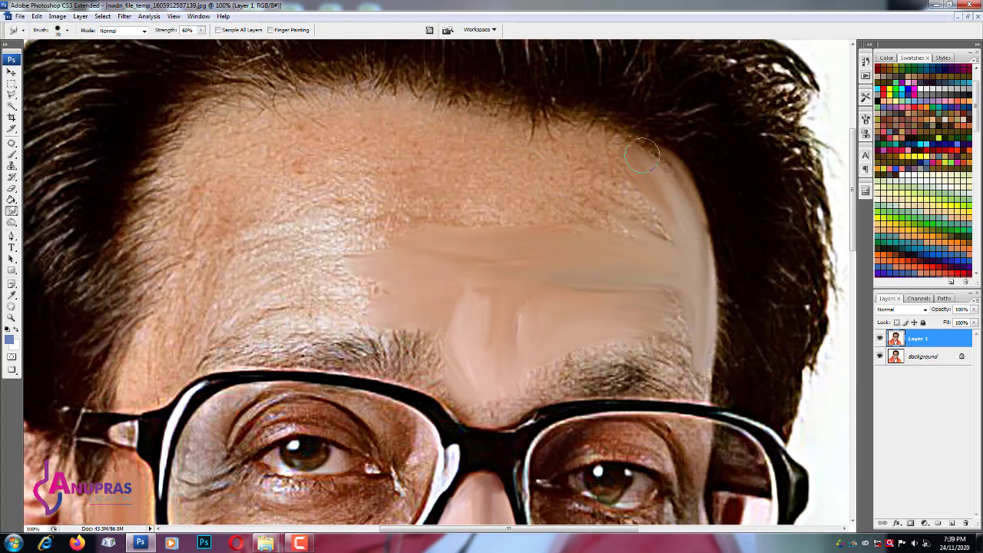
- Smooth the upper and middle forehead along the hairline into painted skin
mouse_move(618, 141)
mouse_down()
mouse_move(476, 104)
mouse_move(621, 193)
mouse_move(551, 226)
mouse_move(491, 215)
mouse_move(538, 206)
mouse_up()
drag(461, 215, 343, 146)
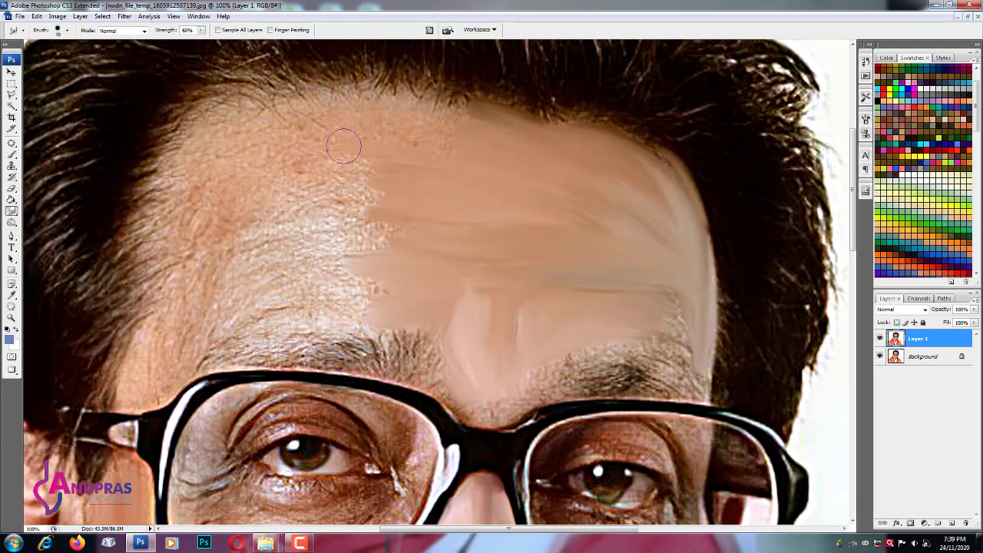
drag(395, 116, 445, 119)
mouse_move(312, 127)
mouse_down()
mouse_move(268, 131)
mouse_move(272, 169)
mouse_move(333, 125)
mouse_move(249, 131)
mouse_move(361, 215)
mouse_move(327, 180)
mouse_move(272, 167)
mouse_move(410, 220)
mouse_move(259, 259)
mouse_move(215, 330)
mouse_move(349, 224)
mouse_up()
- Smudge the left temple and blend it into the hairline
mouse_move(218, 178)
mouse_down()
mouse_move(240, 115)
mouse_move(307, 114)
mouse_move(208, 153)
mouse_move(237, 163)
mouse_move(173, 277)
mouse_move(389, 281)
mouse_move(240, 316)
mouse_move(324, 314)
mouse_move(304, 271)
mouse_up()
mouse_move(237, 268)
mouse_down()
mouse_move(178, 347)
mouse_move(185, 340)
mouse_up()
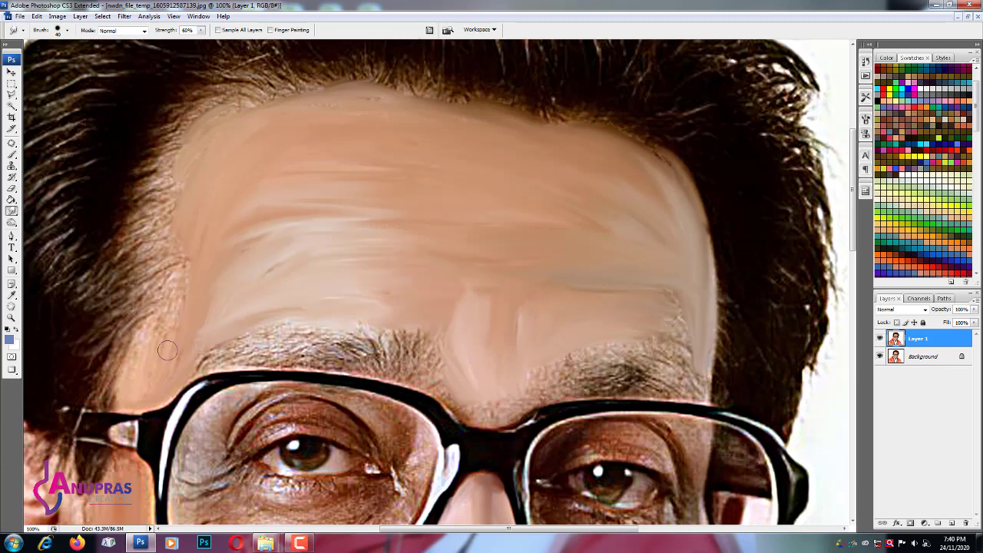
mouse_move(162, 316)
mouse_down()
mouse_move(179, 284)
mouse_move(156, 189)
mouse_move(114, 230)
mouse_move(200, 208)
mouse_up()
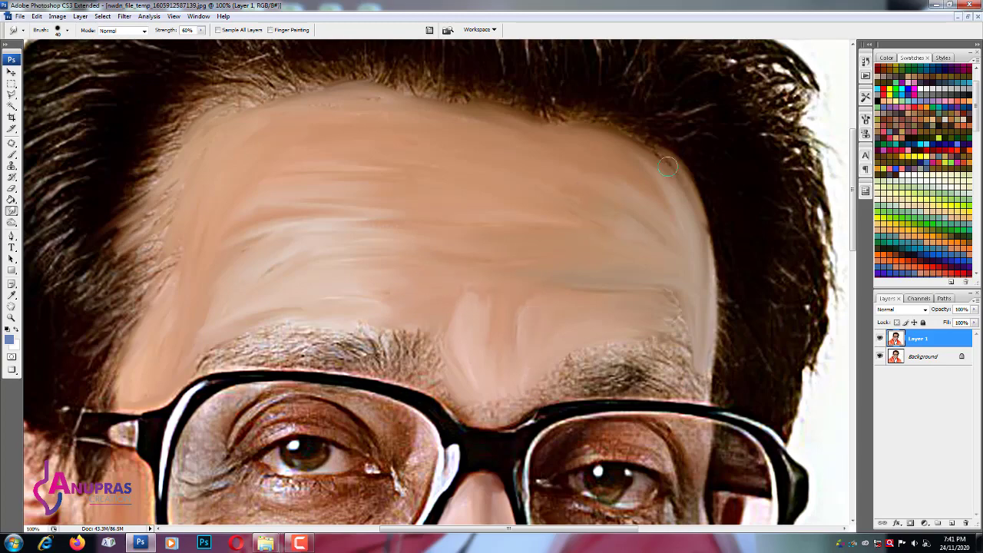
mouse_move(495, 277)
mouse_down()
mouse_move(430, 254)
mouse_move(391, 209)
mouse_up()
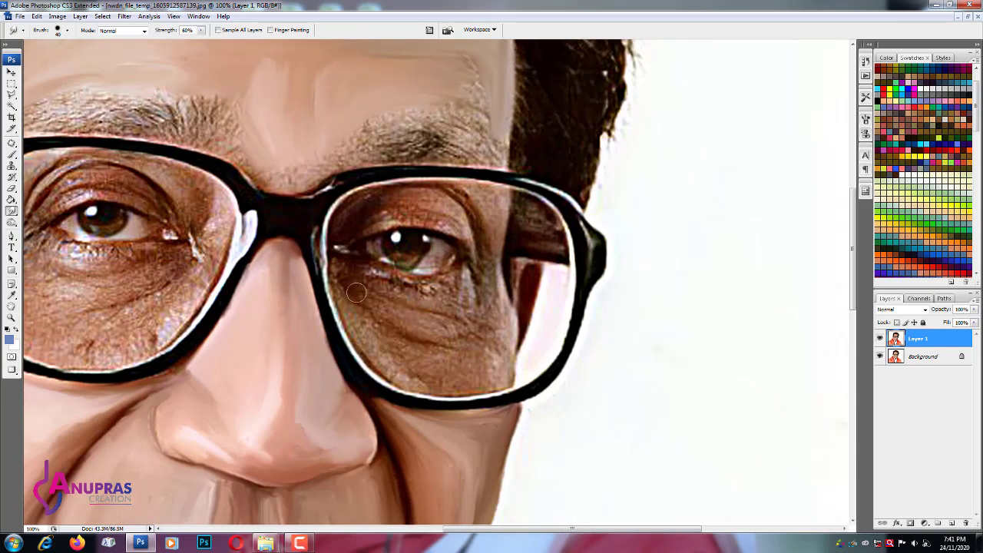
- Zoom in and smudge the wrinkles, bag and lower lid under the eye
key(ctrl+plus)
drag(293, 311, 311, 349)
mouse_move(261, 299)
mouse_down()
mouse_move(308, 296)
mouse_move(499, 380)
mouse_move(446, 411)
mouse_move(415, 376)
mouse_up()
drag(280, 284, 346, 305)
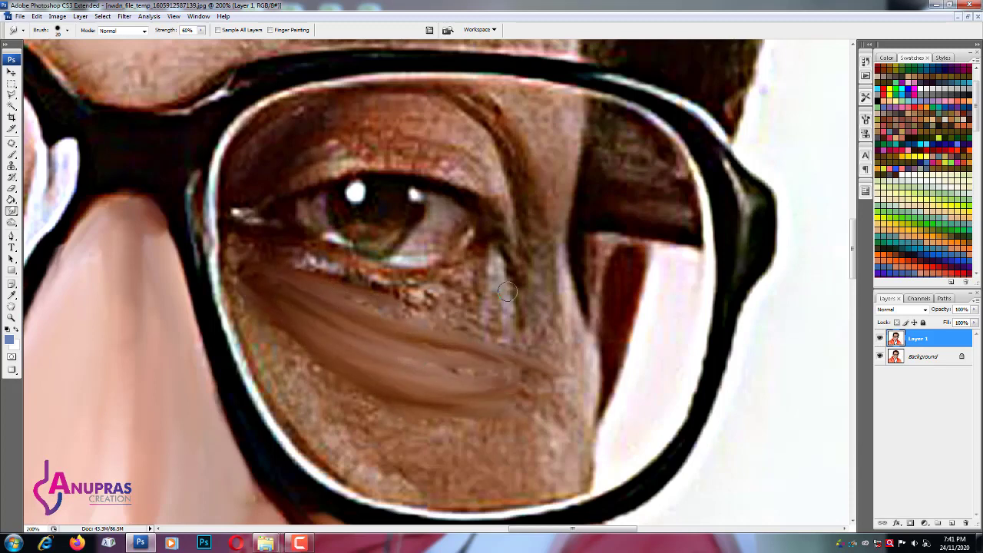
- Smooth the crease beside the nose and the lower eyelid skin
drag(507, 291, 528, 341)
drag(515, 158, 522, 282)
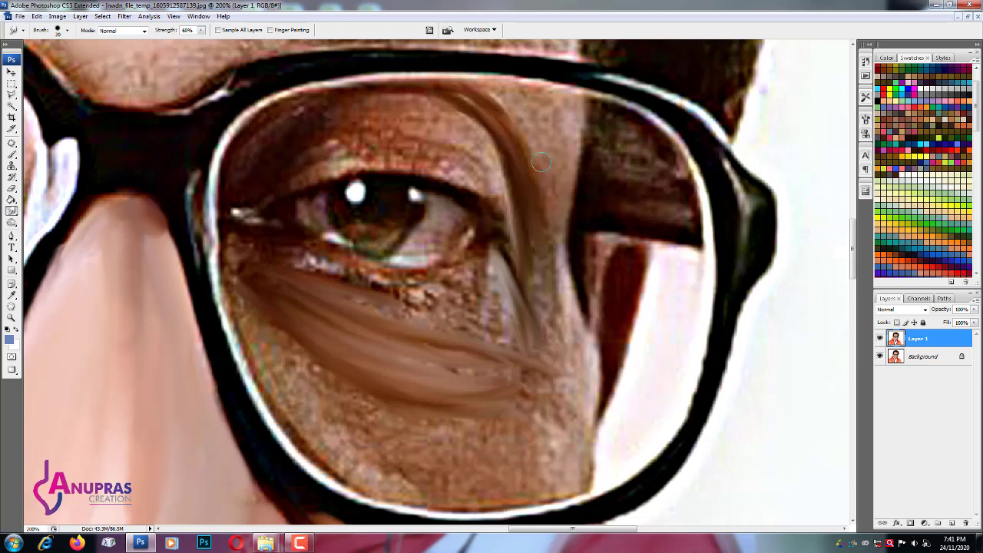
drag(540, 162, 570, 346)
drag(499, 278, 460, 342)
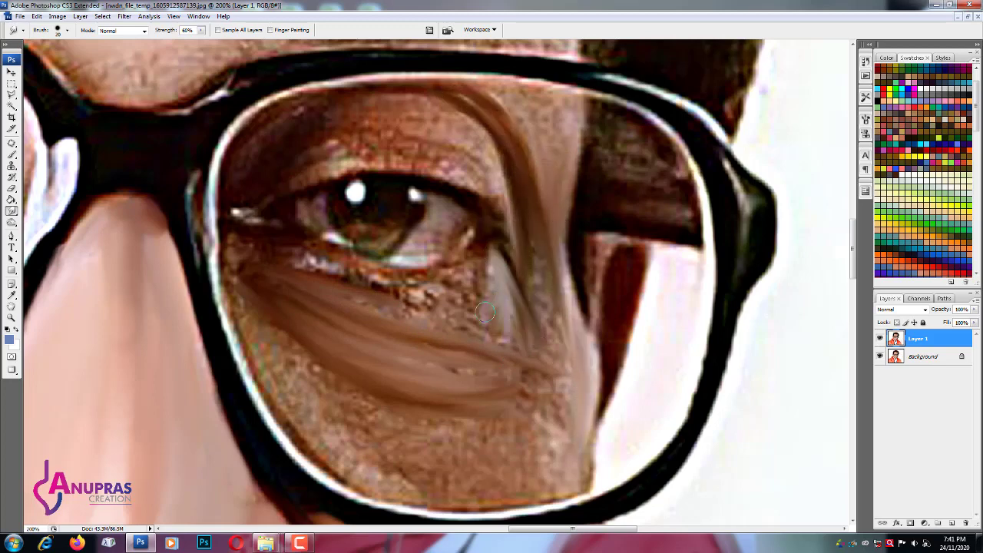
drag(484, 239, 281, 236)
mouse_move(376, 258)
mouse_down()
mouse_move(263, 235)
mouse_move(266, 270)
mouse_up()
- Smudge the upper eyelid crease below the lens rim and the texture under the lower lid
mouse_move(298, 146)
mouse_down()
mouse_move(399, 129)
mouse_move(436, 151)
mouse_up()
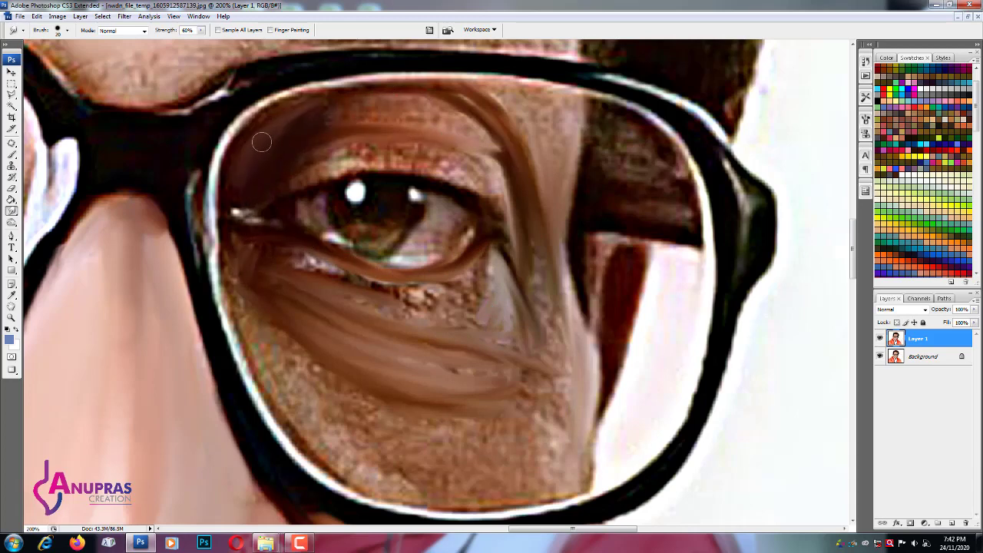
mouse_move(261, 142)
mouse_down()
mouse_move(284, 88)
mouse_move(432, 125)
mouse_up()
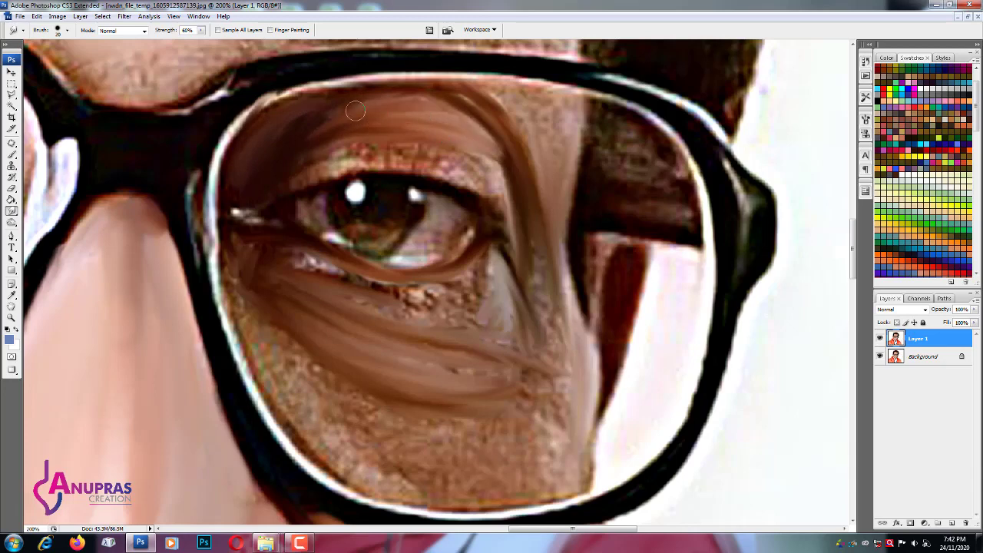
mouse_move(372, 156)
mouse_down()
mouse_move(479, 192)
mouse_move(421, 159)
mouse_up()
mouse_move(354, 161)
mouse_down()
mouse_move(258, 202)
mouse_move(285, 176)
mouse_move(420, 135)
mouse_up()
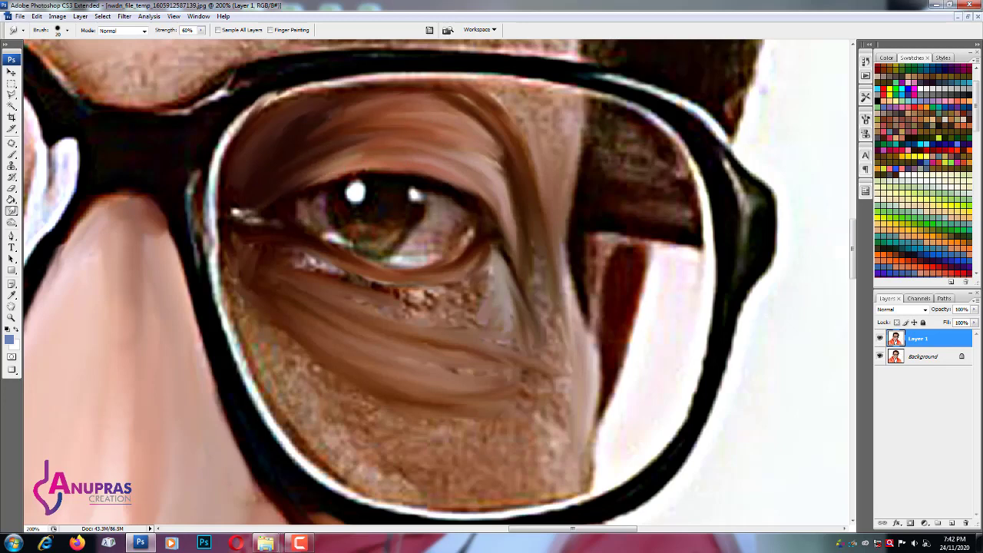
drag(483, 265, 364, 293)
- With a larger brush, smooth the cheek beside the nose and the skin along the lens's inner edge
key(bracketright)
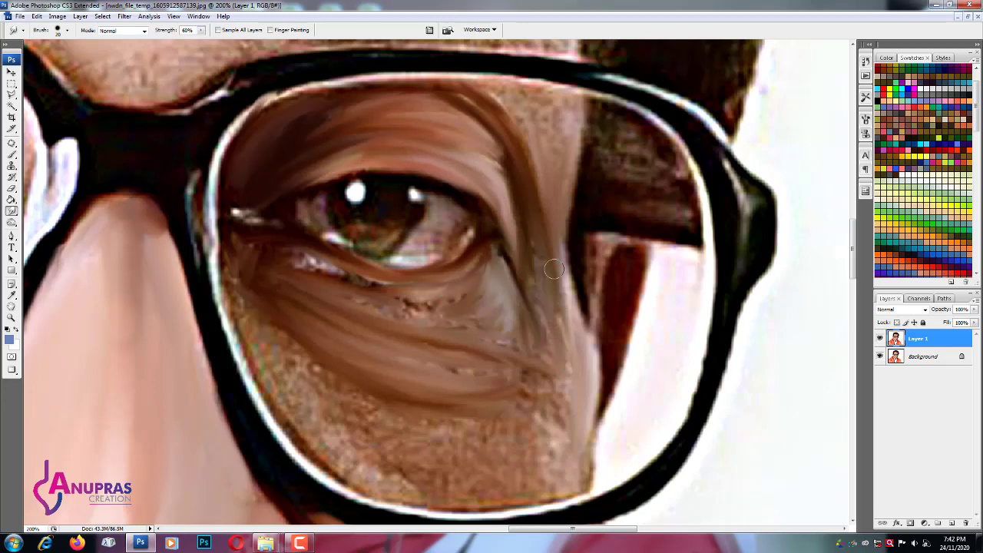
drag(554, 253, 591, 338)
mouse_move(559, 277)
mouse_down()
mouse_move(572, 338)
mouse_move(569, 469)
mouse_up()
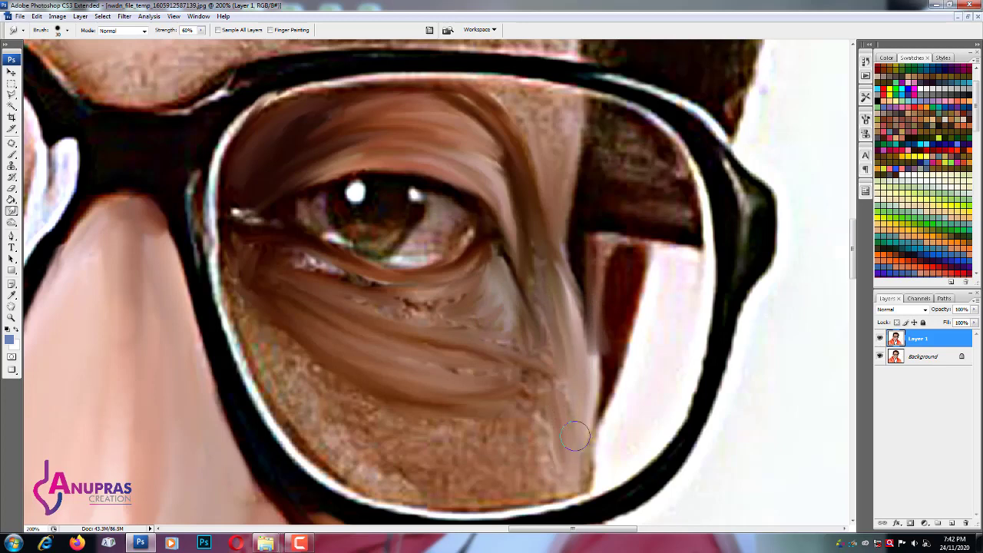
drag(576, 430, 476, 499)
mouse_move(553, 415)
mouse_down()
mouse_move(545, 499)
mouse_move(399, 482)
mouse_move(277, 376)
mouse_up()
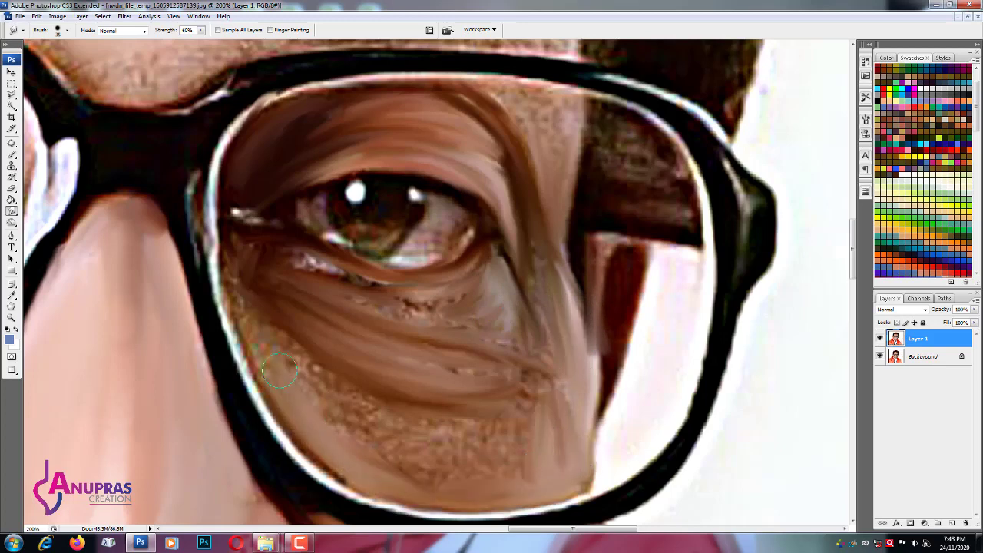
mouse_move(299, 415)
mouse_down()
mouse_move(238, 299)
mouse_move(276, 430)
mouse_up()
mouse_move(245, 346)
mouse_down()
mouse_move(245, 247)
mouse_move(461, 300)
mouse_up()
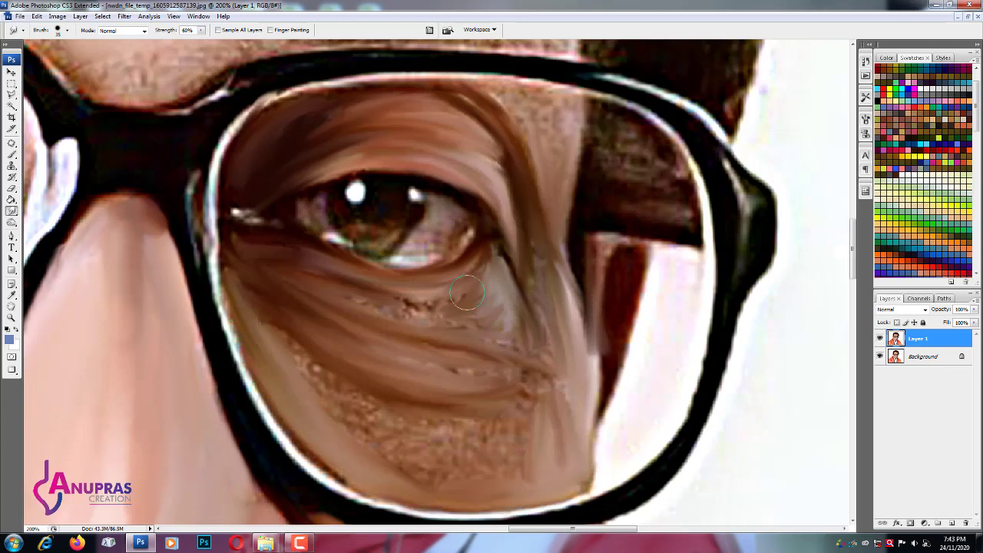
mouse_move(284, 261)
mouse_down()
mouse_move(510, 321)
mouse_move(530, 291)
mouse_move(560, 376)
mouse_move(414, 369)
mouse_move(521, 431)
mouse_move(553, 430)
mouse_move(461, 480)
mouse_move(300, 373)
mouse_move(291, 341)
mouse_move(535, 417)
mouse_up()
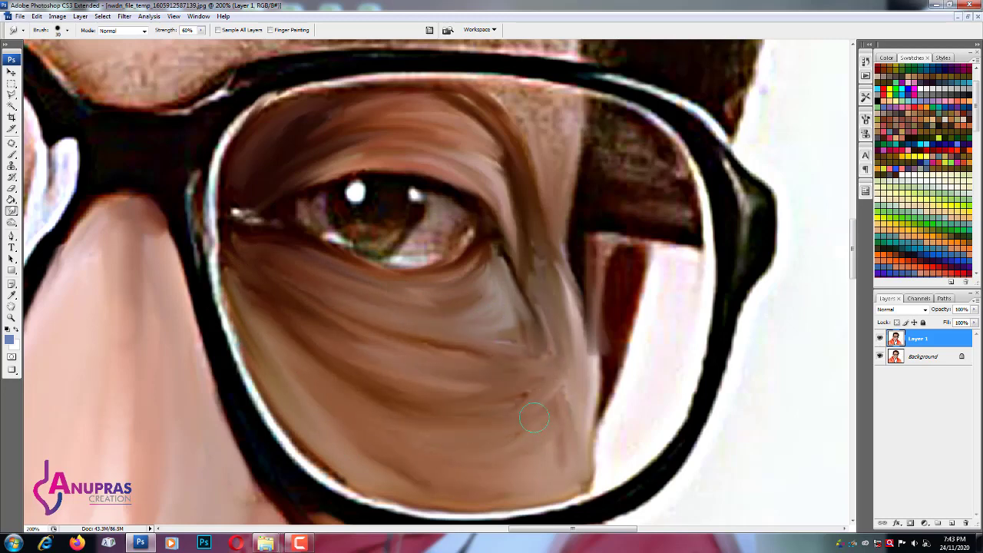
mouse_move(528, 311)
mouse_down()
mouse_move(551, 357)
mouse_move(574, 307)
mouse_move(572, 123)
mouse_move(569, 263)
mouse_move(485, 93)
mouse_move(560, 157)
mouse_move(538, 223)
mouse_move(461, 107)
mouse_move(274, 136)
mouse_move(299, 164)
mouse_up()
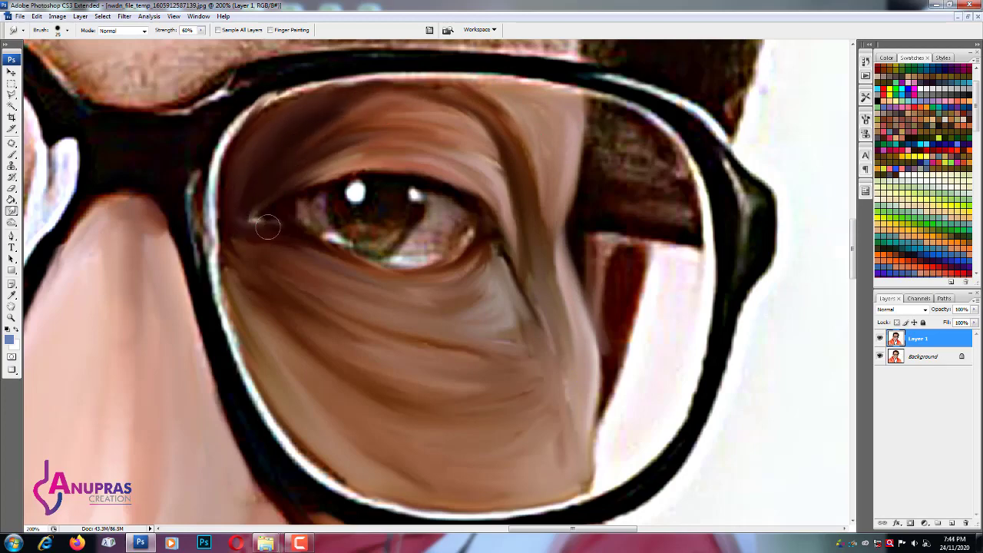
scroll(397, 243, left, 5)
- Zoom back in on the other eye and smudge the skin beside the glasses frame
key(ctrl+0)
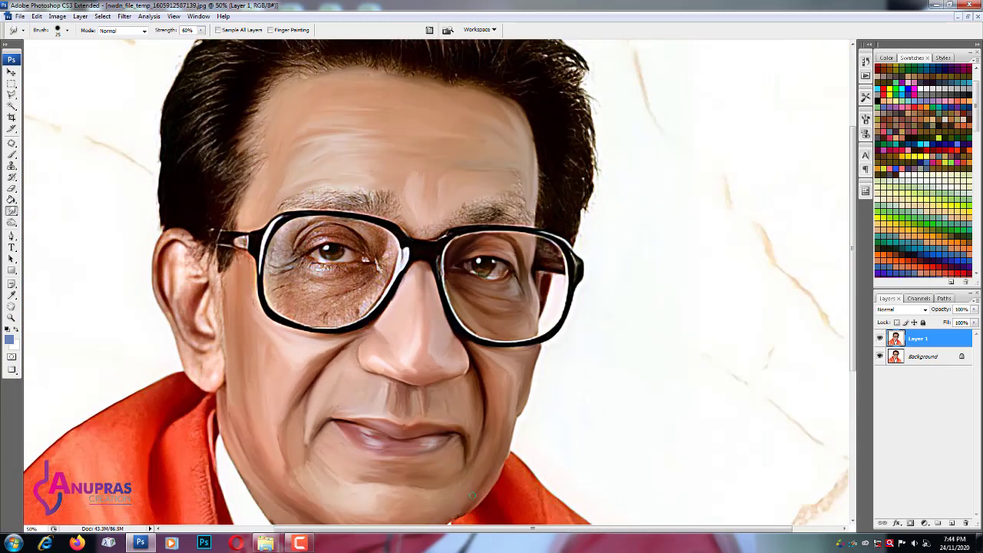
key(ctrl+alt+0)
scroll(448, 377, left, 2)
key(ctrl+plus)
scroll(578, 70, down, 3)
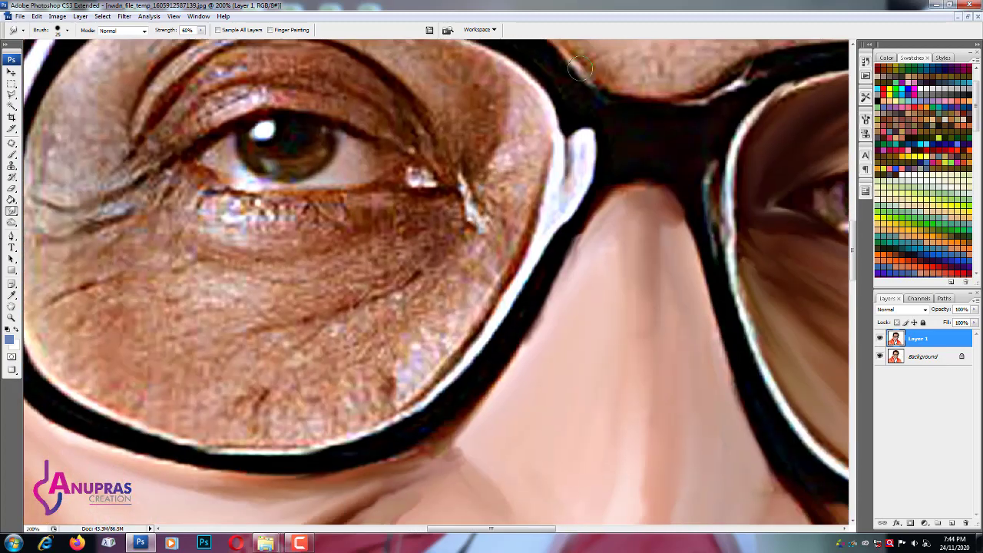
drag(523, 184, 514, 144)
mouse_move(525, 192)
mouse_down()
mouse_move(495, 284)
mouse_move(476, 154)
mouse_move(507, 238)
mouse_up()
mouse_move(461, 184)
mouse_down()
mouse_move(450, 292)
mouse_move(473, 338)
mouse_move(404, 384)
mouse_move(439, 300)
mouse_move(416, 284)
mouse_move(338, 346)
mouse_up()
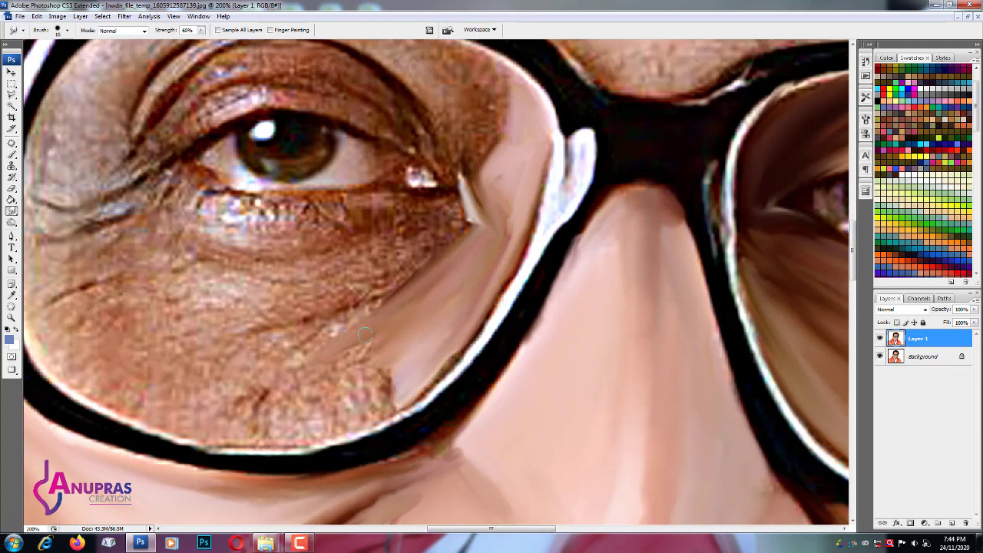
- Blend the under-eye bag, lower eyelid and textured skin below it
mouse_move(377, 307)
mouse_down()
mouse_move(284, 346)
mouse_move(230, 391)
mouse_move(219, 340)
mouse_up()
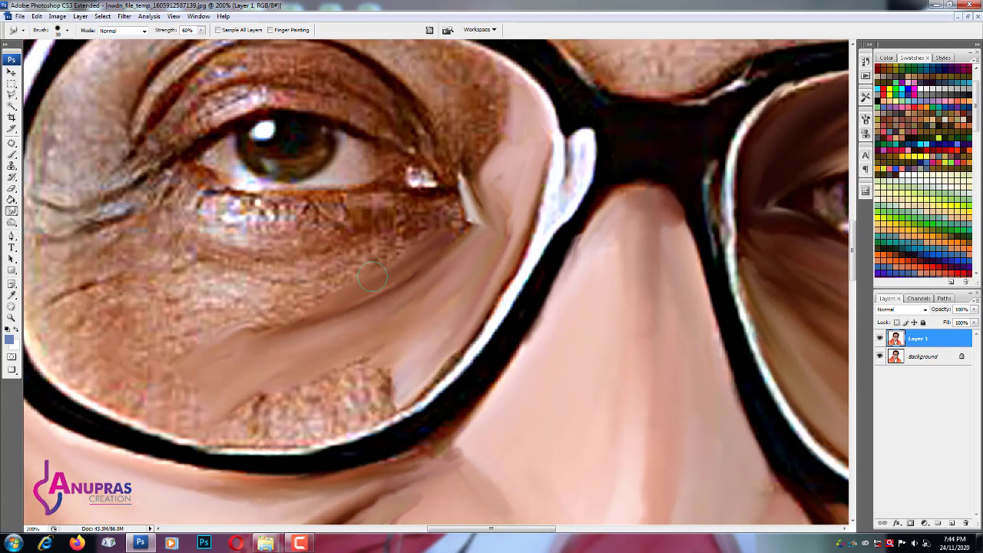
drag(460, 211, 309, 252)
drag(389, 203, 231, 211)
mouse_move(338, 192)
mouse_down()
mouse_move(169, 176)
mouse_move(392, 208)
mouse_move(231, 230)
mouse_up()
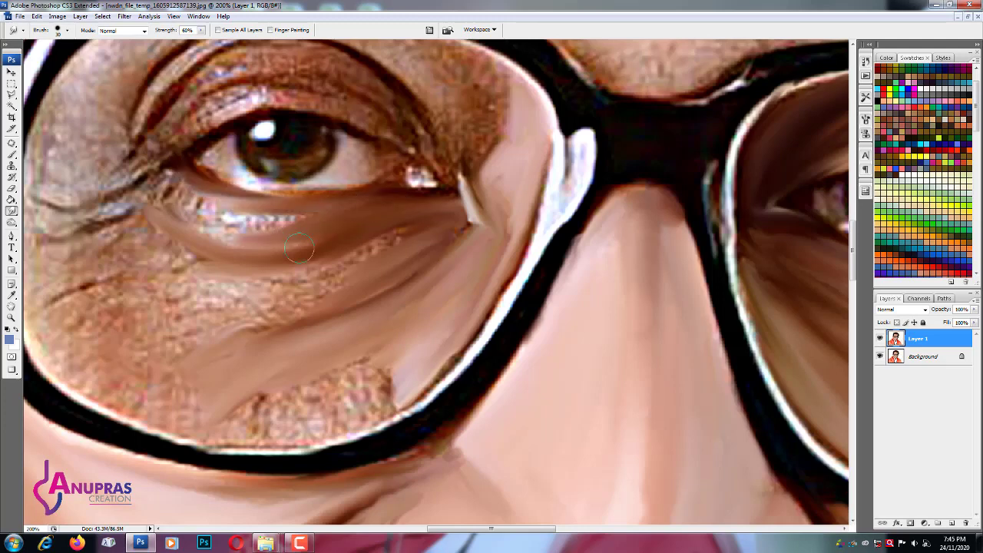
drag(360, 208, 176, 188)
drag(277, 219, 153, 181)
drag(246, 238, 153, 196)
mouse_move(412, 251)
mouse_down()
mouse_move(299, 292)
mouse_move(153, 261)
mouse_up()
drag(346, 314, 157, 261)
drag(230, 326, 140, 276)
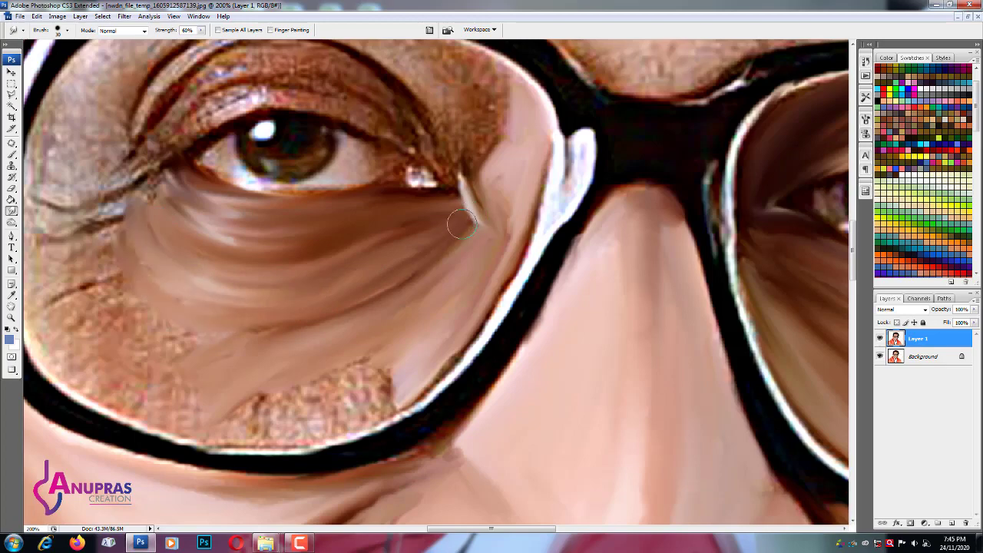
- Smooth the upper eyelid below the frame and the crow's-feet at the outer corner
drag(454, 92, 466, 201)
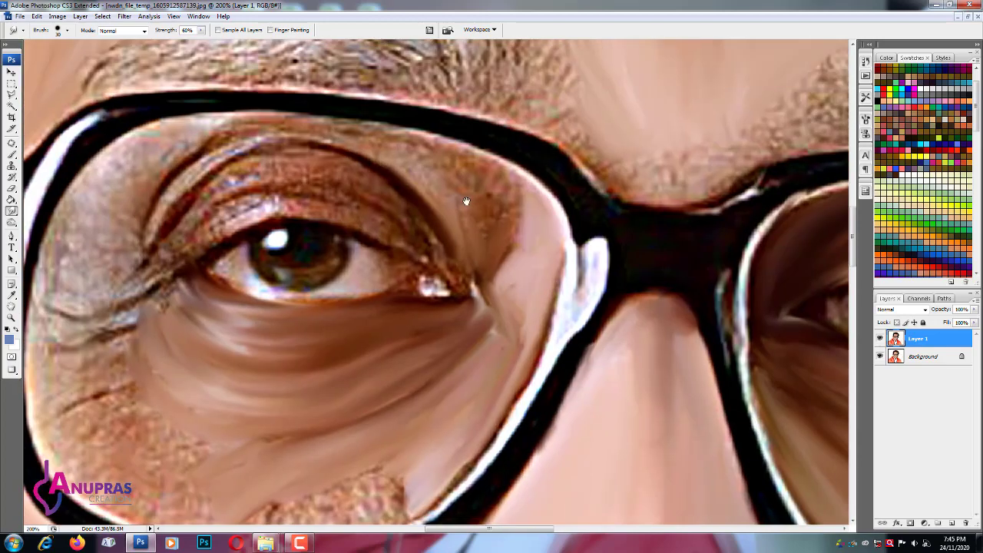
drag(522, 253, 460, 165)
drag(510, 188, 338, 127)
drag(430, 238, 307, 123)
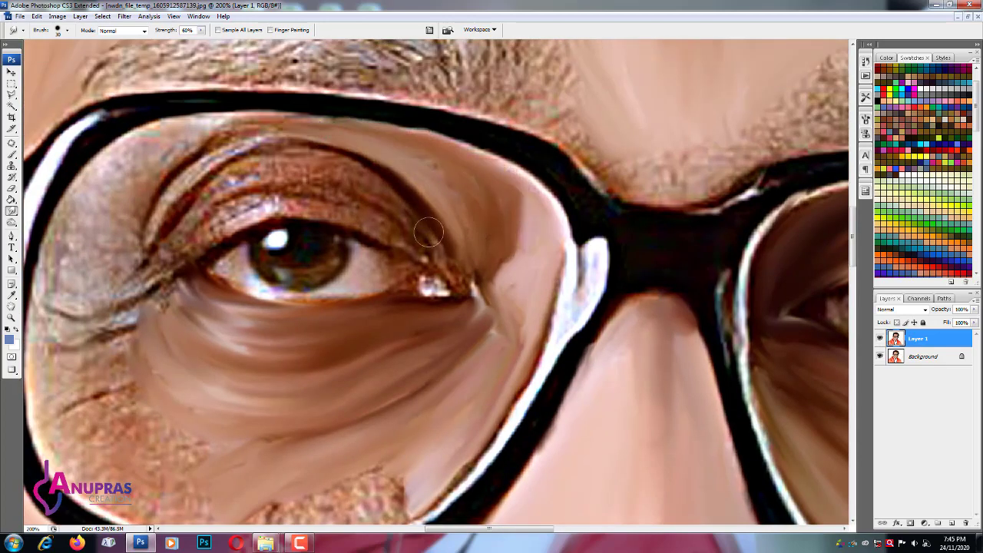
drag(395, 153, 249, 220)
drag(204, 246, 104, 311)
drag(161, 254, 58, 326)
drag(131, 338, 54, 388)
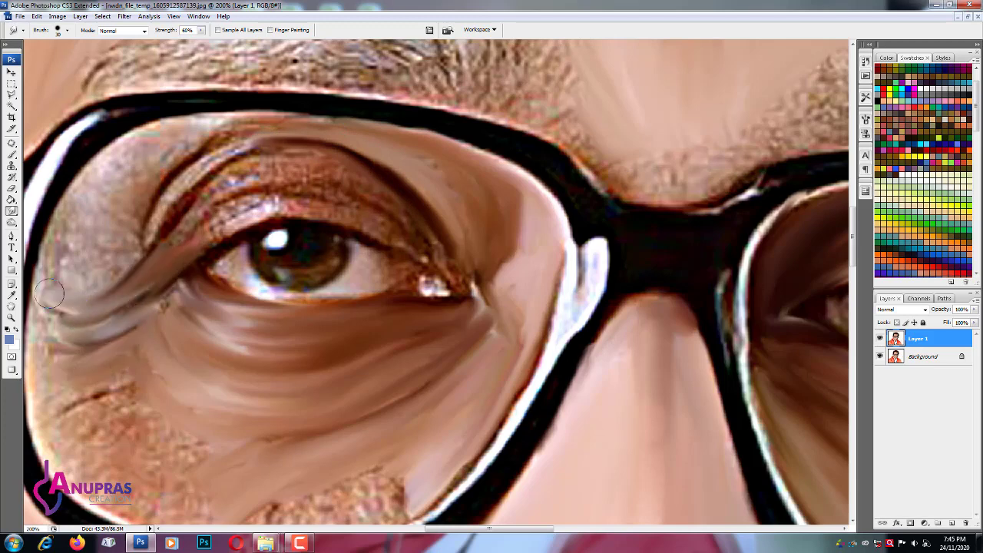
drag(84, 200, 76, 282)
- Blend the outer eye corner and the skin just under the glasses frame
drag(172, 170, 132, 259)
drag(246, 123, 154, 230)
drag(222, 112, 158, 245)
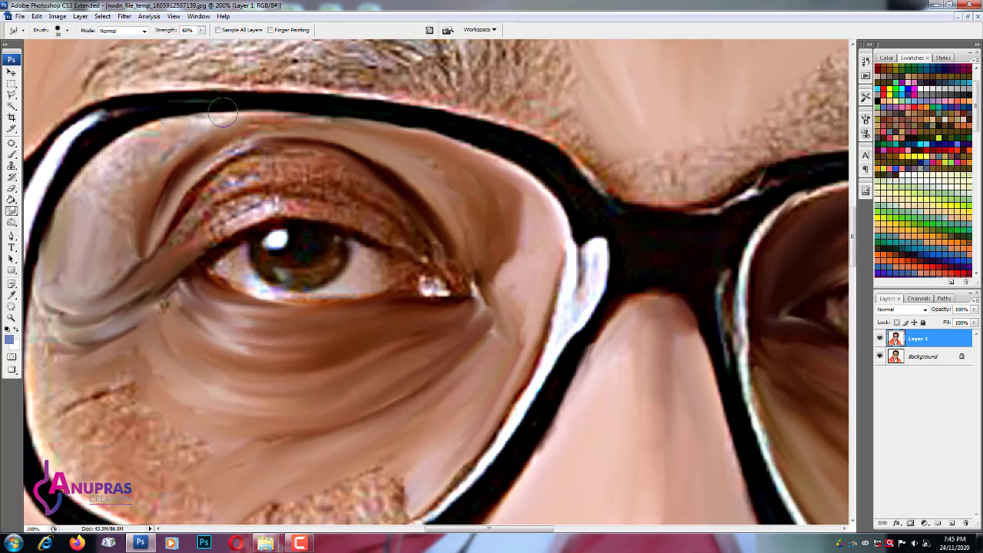
drag(303, 116, 192, 184)
drag(334, 118, 142, 184)
drag(154, 139, 72, 215)
mouse_move(227, 111)
mouse_down()
mouse_move(77, 219)
mouse_move(42, 269)
mouse_up()
- Smooth the upper eyelid crease and the skin above the lash line
drag(403, 187, 192, 201)
drag(261, 146, 173, 230)
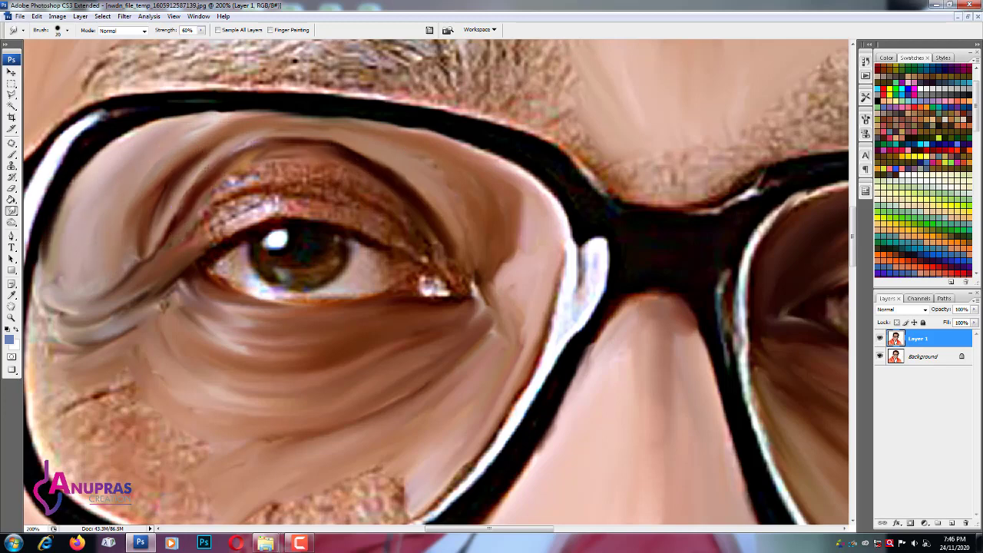
mouse_move(307, 150)
mouse_down()
mouse_move(224, 165)
mouse_move(196, 204)
mouse_up()
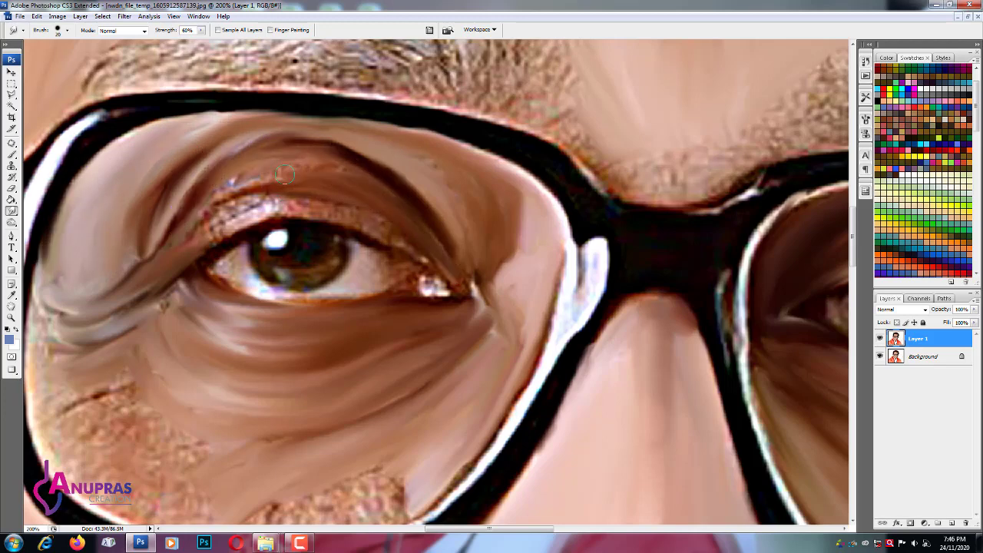
drag(255, 182, 204, 207)
drag(292, 153, 177, 224)
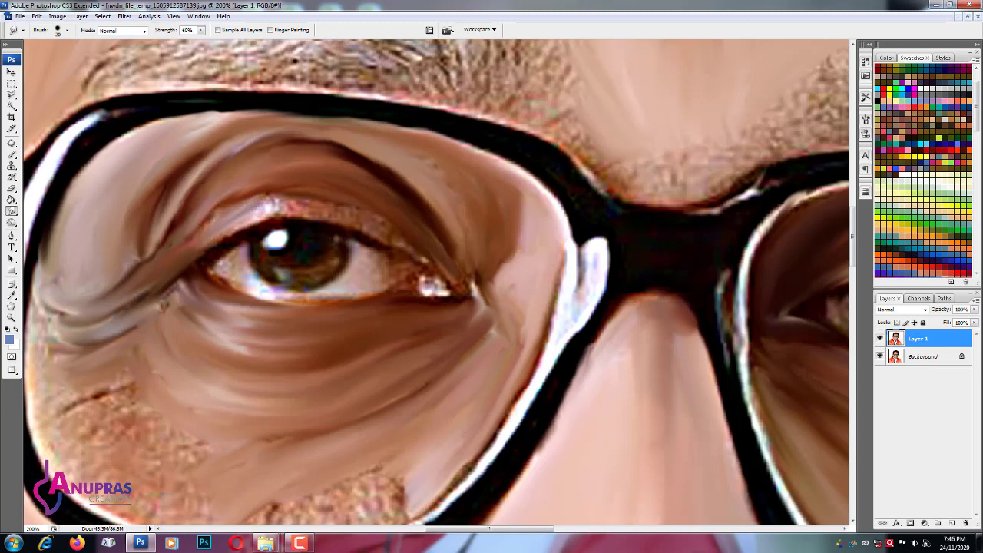
drag(261, 203, 188, 246)
drag(338, 209, 235, 219)
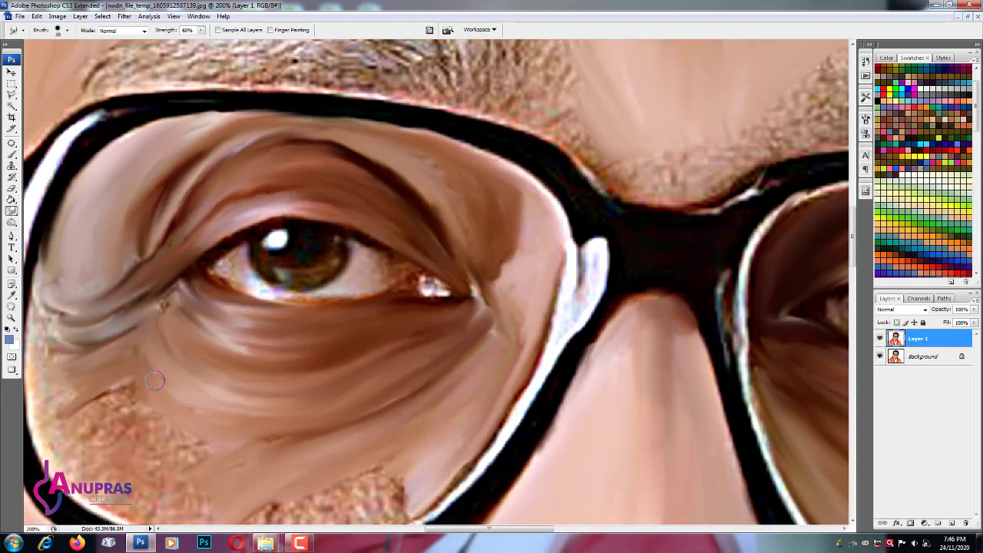
- Soften the speckled skin and dark mark above the lower lens rim
drag(154, 380, 276, 241)
mouse_move(499, 338)
mouse_down()
mouse_move(441, 357)
mouse_move(423, 384)
mouse_up()
mouse_move(522, 353)
mouse_down()
mouse_move(420, 414)
mouse_move(495, 383)
mouse_up()
drag(399, 407, 238, 400)
mouse_move(403, 378)
mouse_down()
mouse_move(226, 370)
mouse_move(410, 323)
mouse_up()
mouse_move(249, 301)
mouse_down()
mouse_move(244, 346)
mouse_move(169, 277)
mouse_move(178, 189)
mouse_move(221, 225)
mouse_up()
mouse_move(315, 322)
mouse_down()
mouse_move(493, 373)
mouse_move(528, 353)
mouse_up()
drag(282, 196, 363, 275)
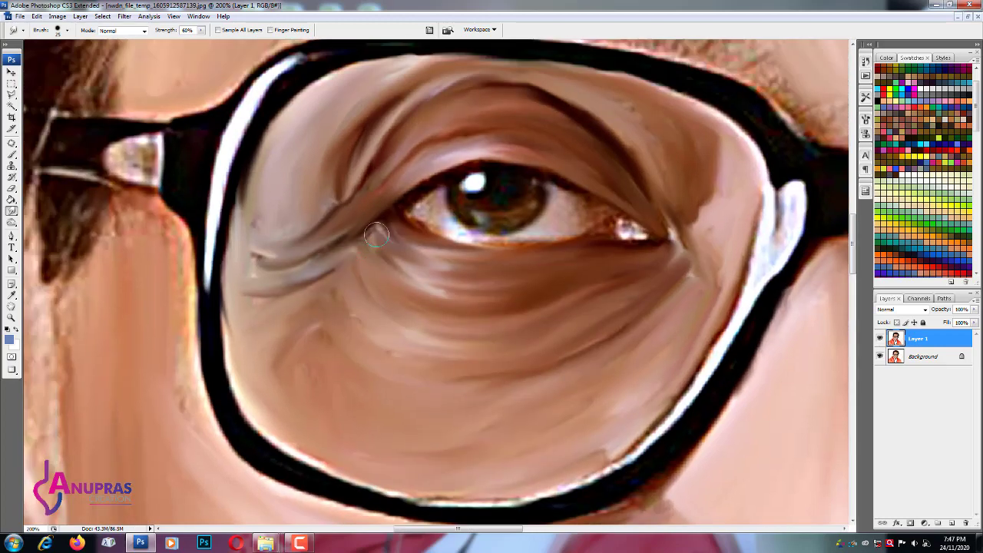
mouse_move(377, 235)
mouse_down()
mouse_move(292, 254)
mouse_move(234, 230)
mouse_up()
- Blend the wrinkles near the lens rim and brow hair above the bridge
drag(267, 193, 269, 240)
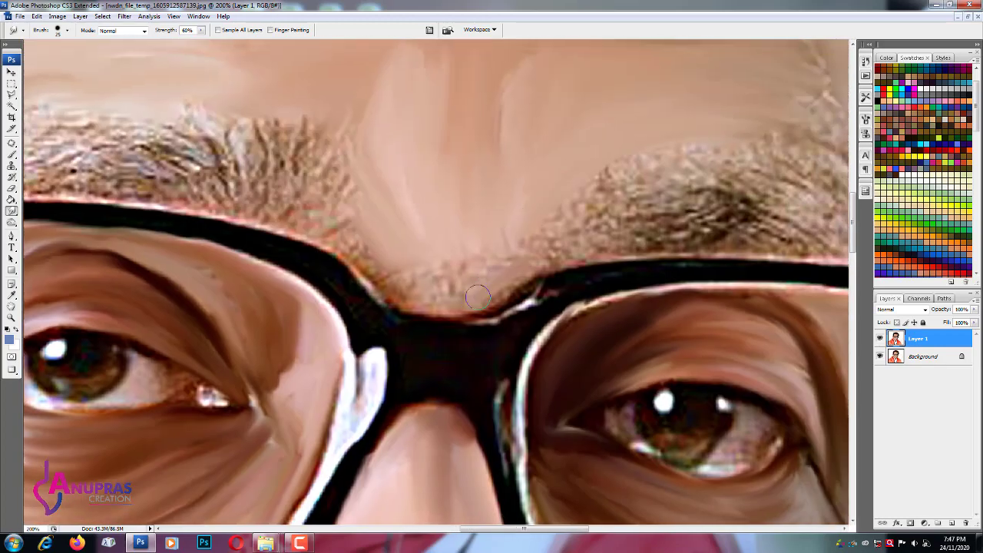
drag(455, 302, 354, 249)
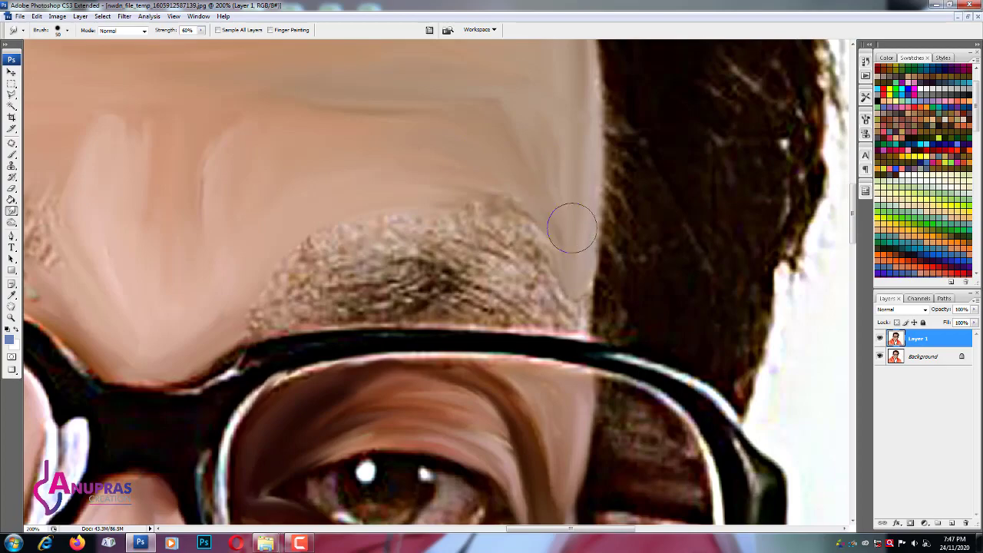
key(ctrl+0)
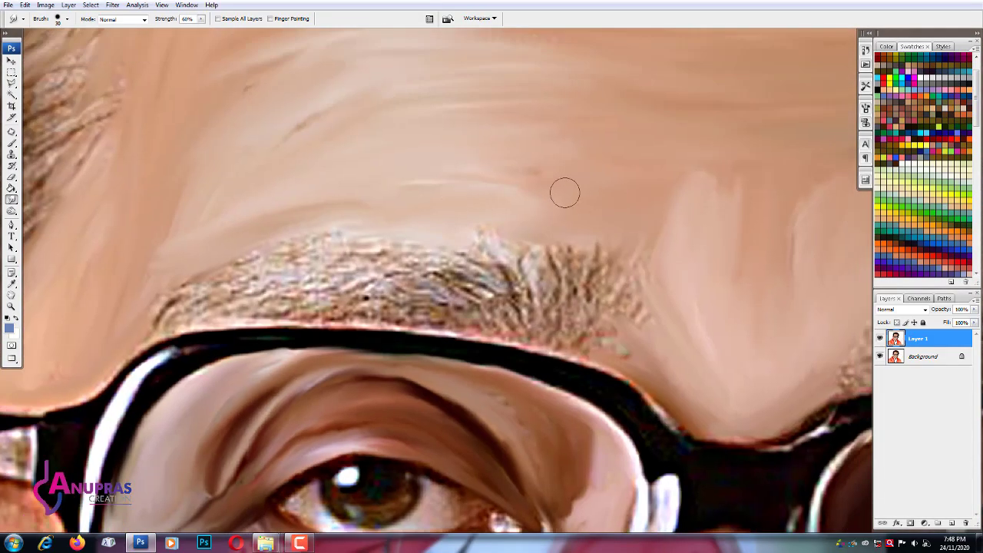
- Pull the first eyebrow's hairs into upward streaks, blending its outer end
mouse_move(530, 286)
mouse_down()
mouse_move(504, 233)
mouse_move(557, 230)
mouse_up()
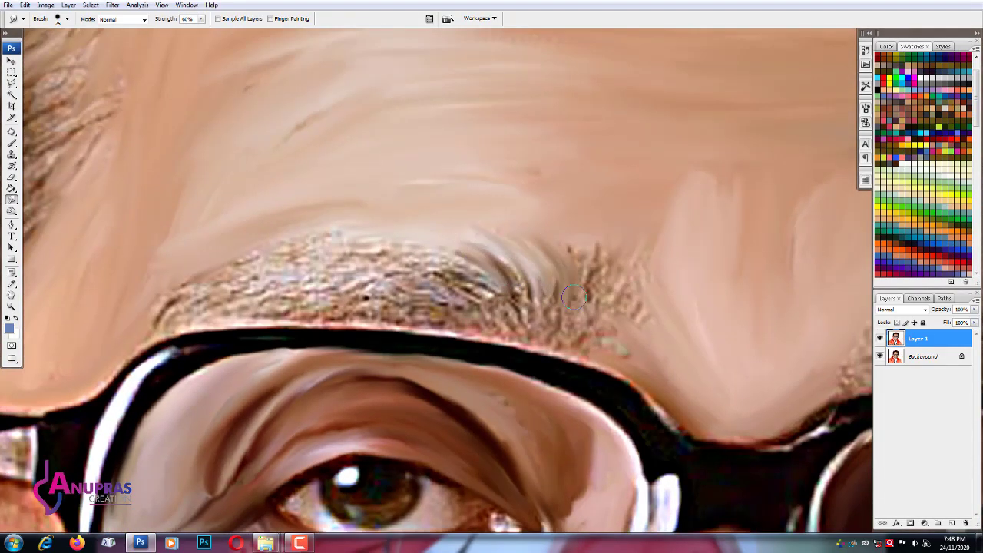
drag(583, 303, 575, 232)
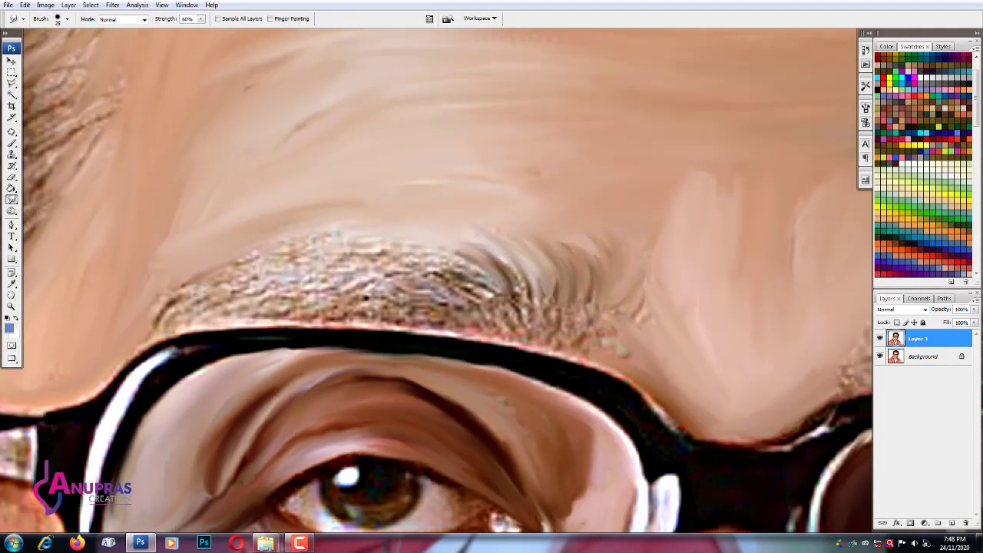
mouse_move(519, 298)
mouse_down()
mouse_move(569, 315)
mouse_move(627, 309)
mouse_move(566, 226)
mouse_up()
drag(553, 265, 507, 219)
drag(483, 300, 430, 253)
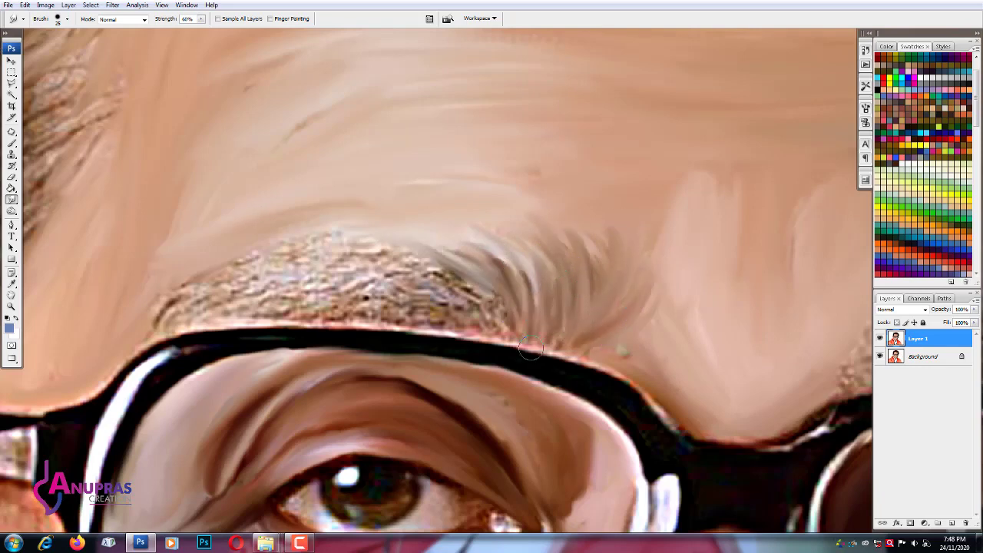
mouse_move(430, 311)
mouse_down()
mouse_move(489, 331)
mouse_move(450, 265)
mouse_up()
- Curve the eyebrow hairs toward the inner brow and blend the brow texture
drag(470, 319, 361, 261)
drag(460, 284, 377, 241)
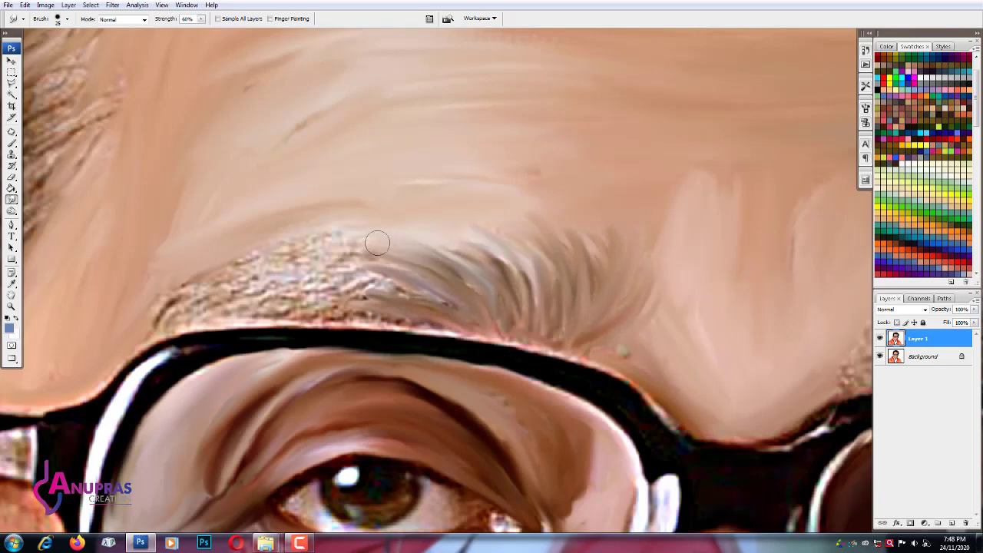
mouse_move(391, 291)
mouse_down()
mouse_move(328, 283)
mouse_move(277, 307)
mouse_move(199, 300)
mouse_move(145, 322)
mouse_up()
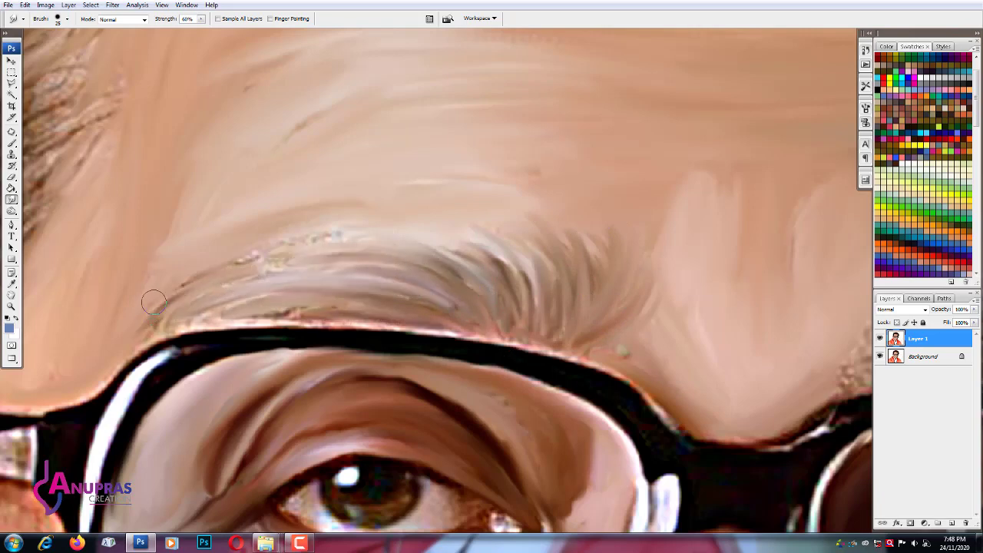
mouse_move(200, 292)
mouse_down()
mouse_move(179, 296)
mouse_move(399, 230)
mouse_up()
mouse_move(215, 307)
mouse_down()
mouse_move(407, 315)
mouse_move(468, 253)
mouse_up()
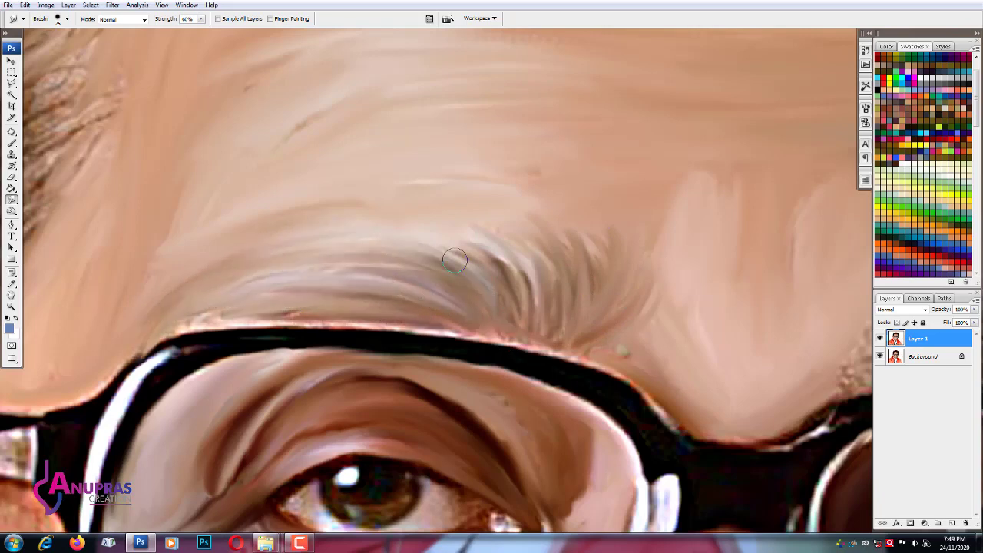
mouse_move(507, 315)
mouse_down()
mouse_move(502, 265)
mouse_move(469, 233)
mouse_up()
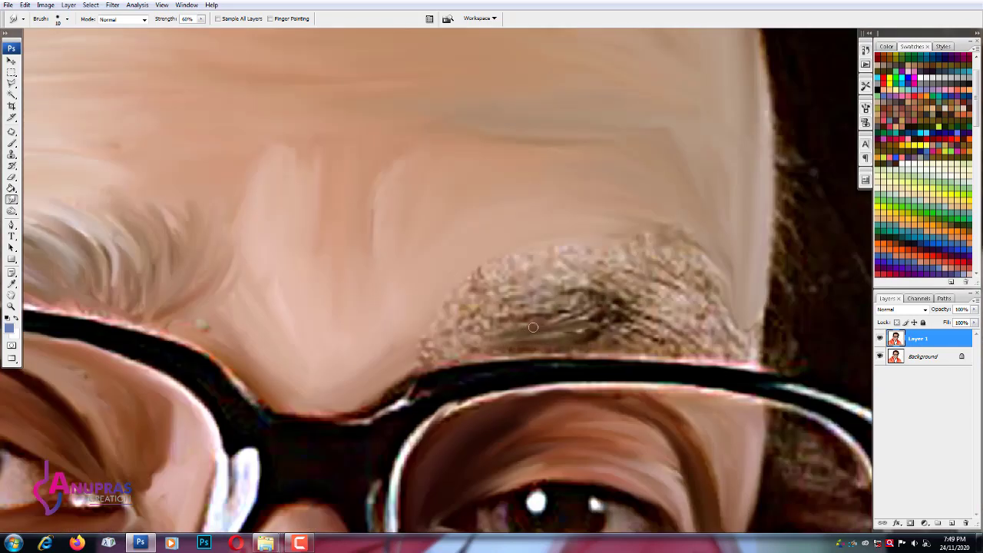
- With a 25 px brush, sweep the other eyebrow's hairs into smooth curved streaks
key(bracketright)
key(bracketright)
drag(532, 328, 484, 326)
drag(591, 307, 461, 323)
drag(522, 284, 427, 290)
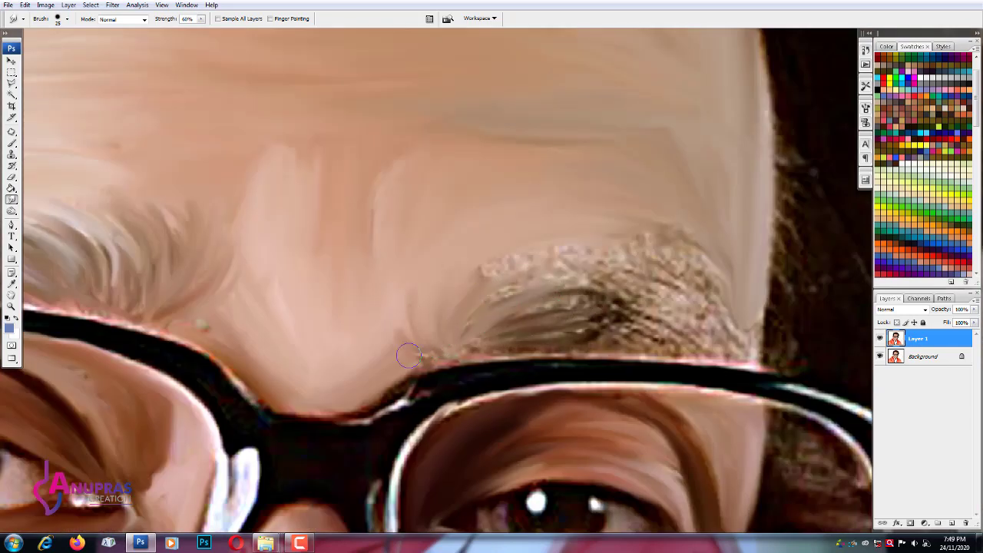
drag(408, 355, 538, 334)
drag(522, 292, 629, 323)
mouse_move(538, 323)
mouse_down()
mouse_move(674, 291)
mouse_move(733, 337)
mouse_up()
mouse_move(722, 299)
mouse_down()
mouse_move(645, 234)
mouse_move(526, 273)
mouse_up()
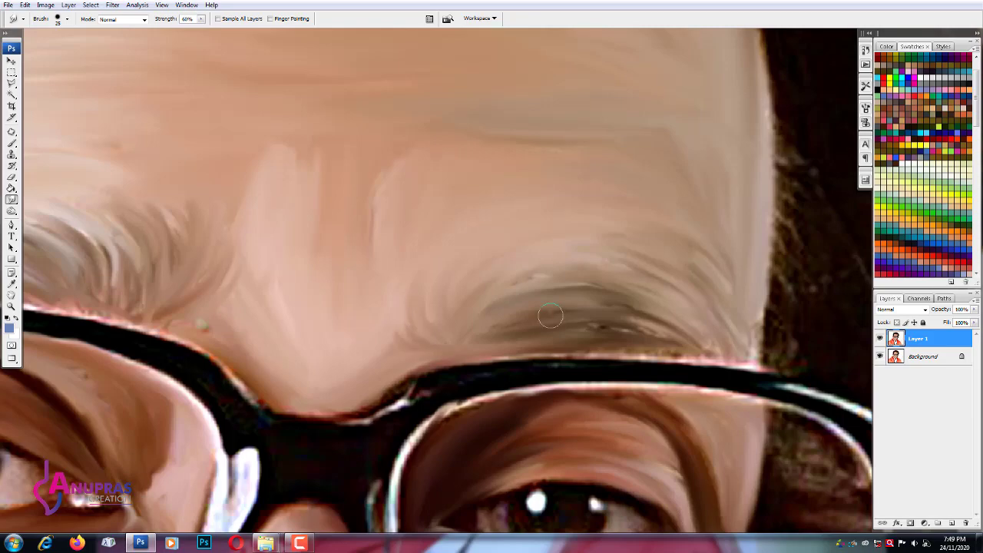
key(ctrl+0)
- Smudge the inner ear hollow and upper rim with a larger brush
scroll(332, 149, up, 3)
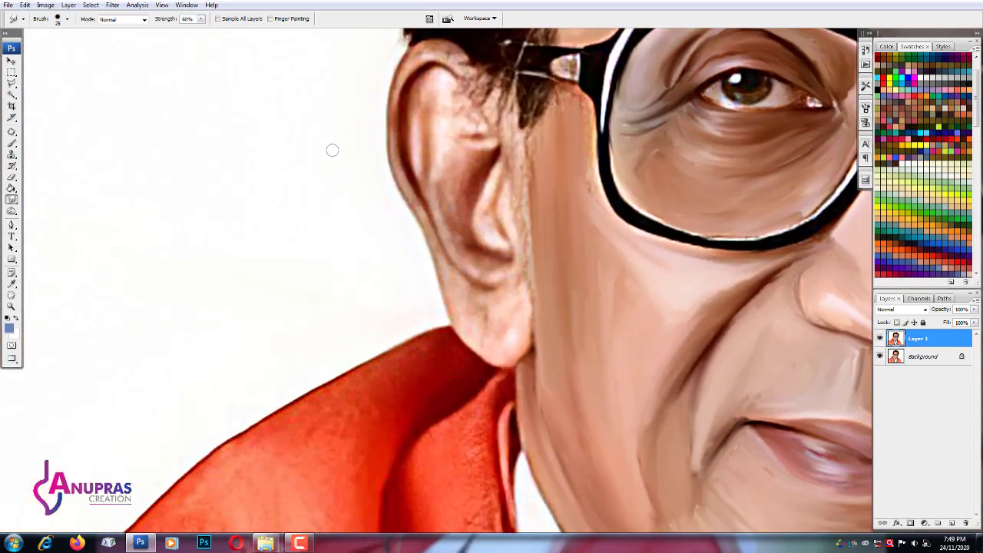
scroll(331, 150, up, 2)
scroll(348, 182, up, 2)
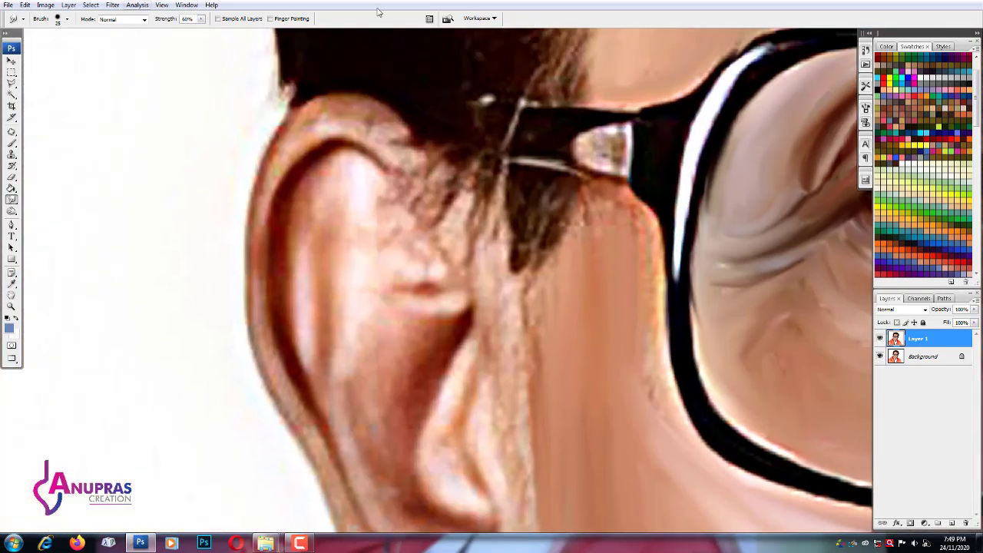
mouse_move(358, 288)
mouse_down()
mouse_move(351, 386)
mouse_move(407, 415)
mouse_up()
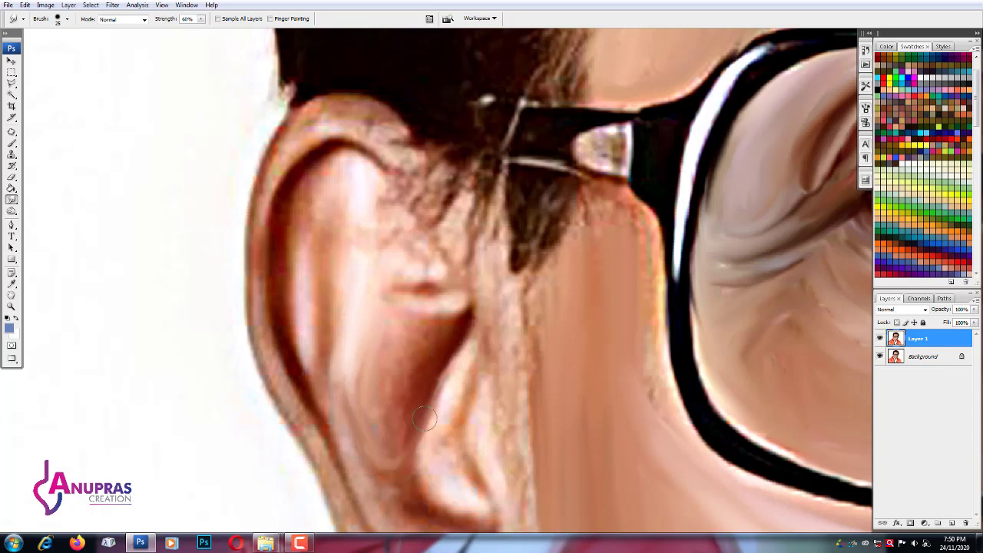
scroll(433, 508, down, 2)
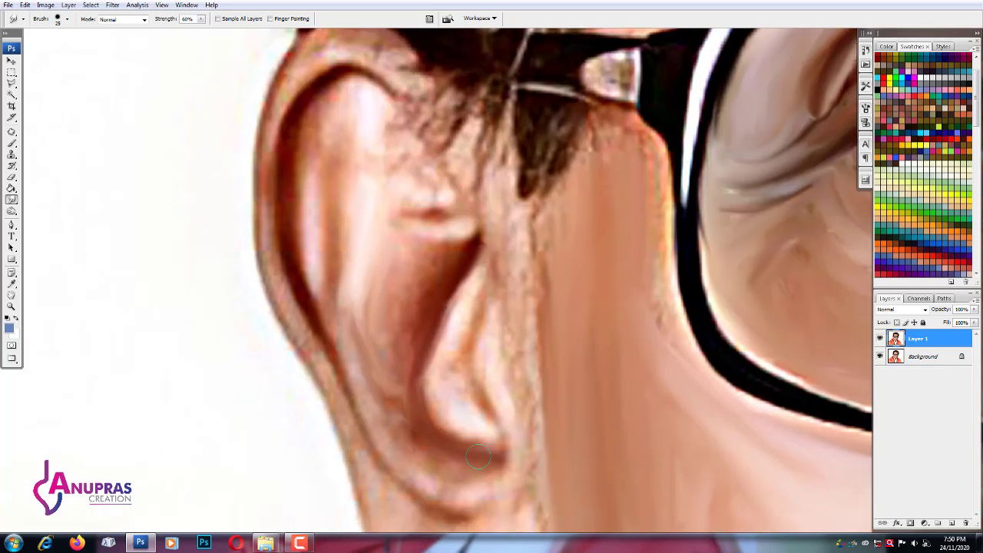
key(bracketright)
mouse_move(477, 456)
mouse_down()
mouse_move(421, 361)
mouse_move(430, 246)
mouse_move(389, 290)
mouse_move(382, 420)
mouse_move(460, 430)
mouse_move(443, 255)
mouse_move(390, 202)
mouse_move(307, 187)
mouse_up()
mouse_move(287, 153)
mouse_down()
mouse_move(355, 78)
mouse_move(417, 169)
mouse_move(371, 161)
mouse_move(423, 482)
mouse_move(348, 148)
mouse_up()
- With a smaller brush, smooth the inner-ear ridge, top rim and hair behind the ear
key(bracketleft)
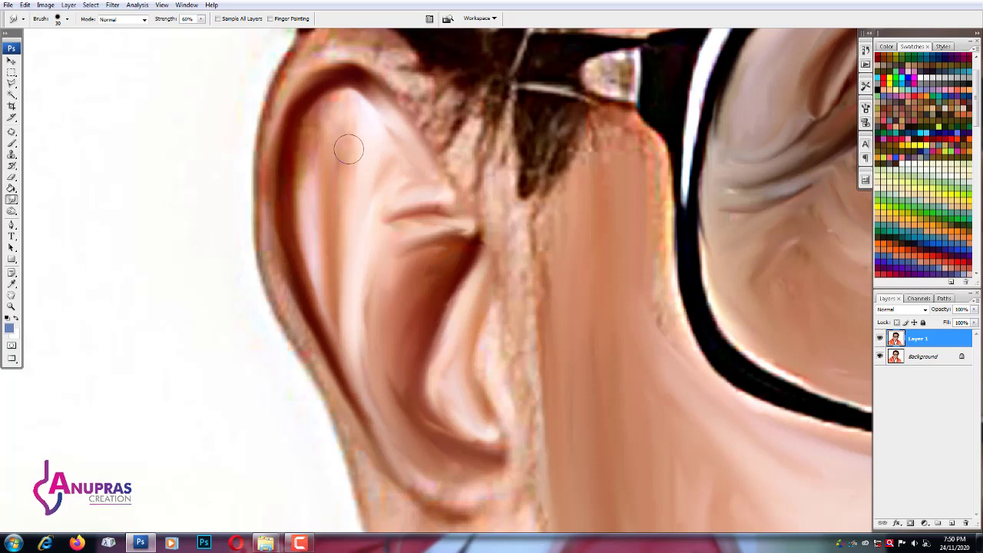
mouse_move(308, 115)
mouse_down()
mouse_move(305, 254)
mouse_move(334, 122)
mouse_up()
mouse_move(361, 246)
mouse_down()
mouse_move(428, 168)
mouse_move(406, 253)
mouse_move(392, 392)
mouse_move(487, 376)
mouse_move(508, 463)
mouse_up()
drag(308, 92, 361, 261)
mouse_move(315, 354)
mouse_down()
mouse_move(361, 215)
mouse_move(446, 222)
mouse_move(467, 288)
mouse_move(530, 361)
mouse_up()
mouse_move(500, 253)
mouse_down()
mouse_move(392, 231)
mouse_move(311, 369)
mouse_up()
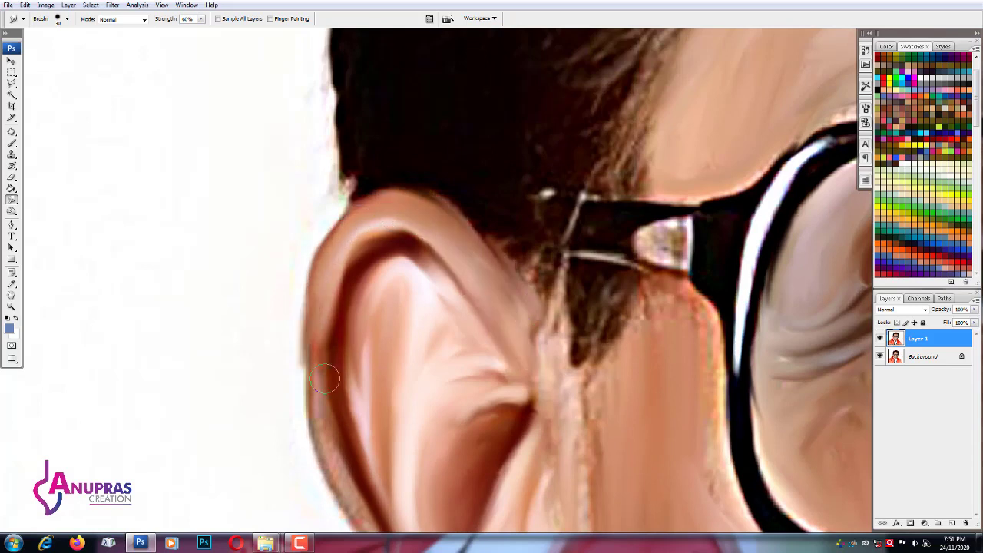
- Soften the ear rim, inner fold and earlobe to finish the lower ear
mouse_move(326, 444)
mouse_down()
mouse_move(341, 309)
mouse_move(410, 460)
mouse_move(443, 417)
mouse_up()
mouse_move(364, 146)
mouse_down()
mouse_move(428, 465)
mouse_move(351, 335)
mouse_up()
mouse_move(399, 265)
mouse_down()
mouse_move(508, 265)
mouse_move(440, 254)
mouse_up()
mouse_move(514, 200)
mouse_down()
mouse_move(476, 184)
mouse_move(470, 197)
mouse_move(504, 77)
mouse_move(508, 184)
mouse_up()
key(bracketright)
key(bracketright)
key(bracketright)
key(bracketleft)
key(bracketleft)
key(bracketright)
key(bracketright)
mouse_move(535, 432)
mouse_down()
mouse_move(509, 410)
mouse_move(500, 347)
mouse_move(407, 250)
mouse_move(491, 323)
mouse_move(307, 176)
mouse_move(452, 413)
mouse_move(509, 437)
mouse_move(496, 345)
mouse_up()
drag(461, 272, 491, 254)
drag(492, 461, 576, 230)
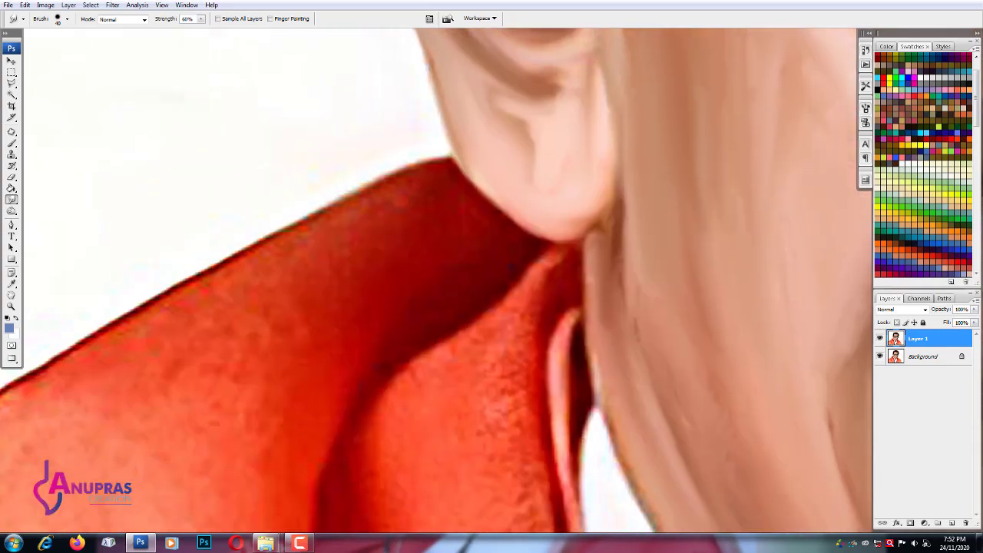
- Zoom in on the shawl and smudge its dark folds into stretched, smooth creases
key(ctrl+0)
key(ctrl+plus)
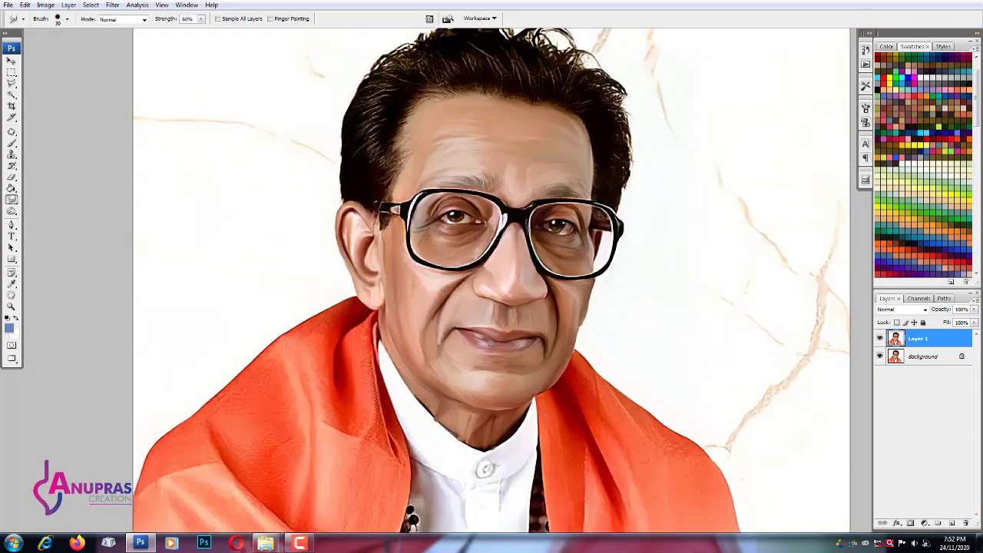
key(ctrl+plus)
key(ctrl+plus)
key(ctrl+plus)
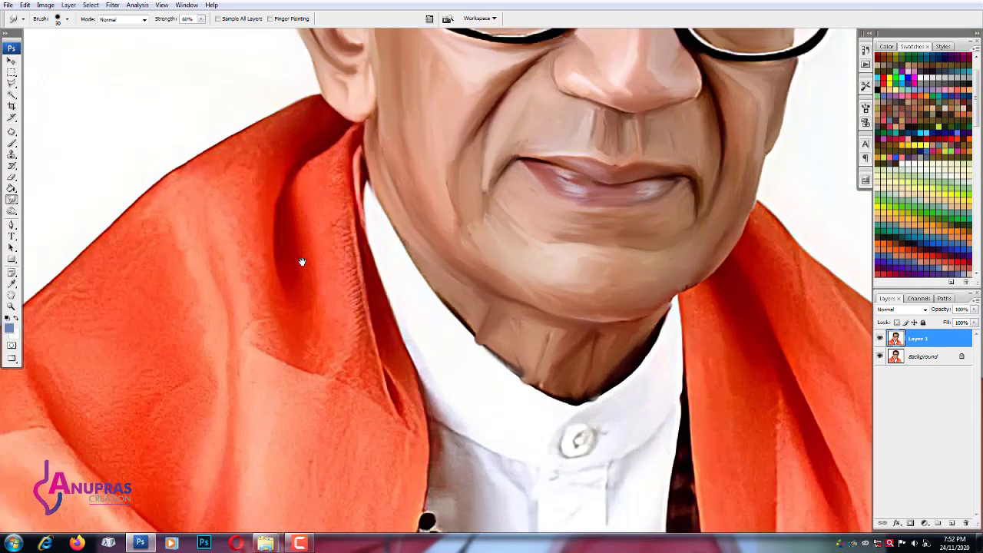
drag(302, 262, 452, 328)
drag(445, 376, 448, 261)
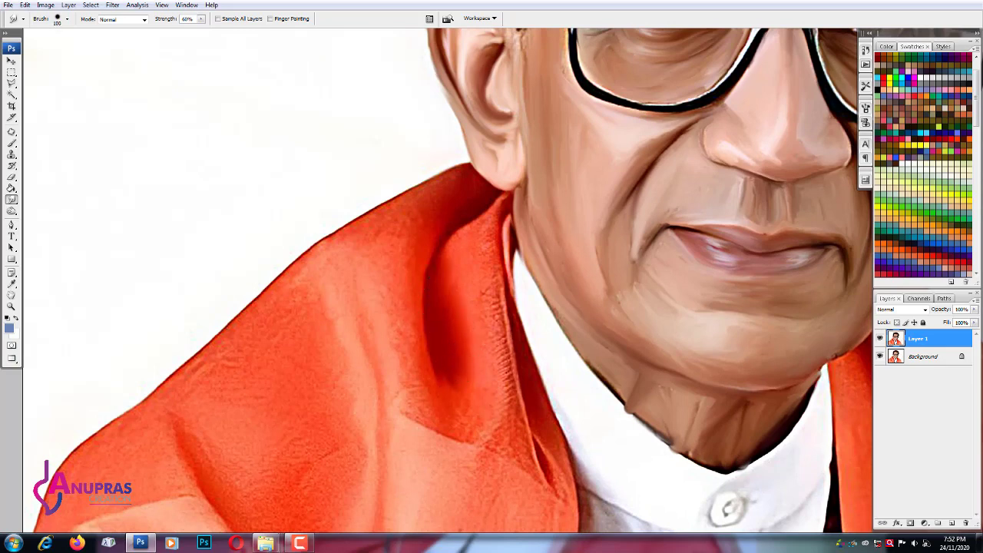
drag(437, 300, 492, 199)
drag(430, 245, 453, 391)
drag(461, 353, 530, 484)
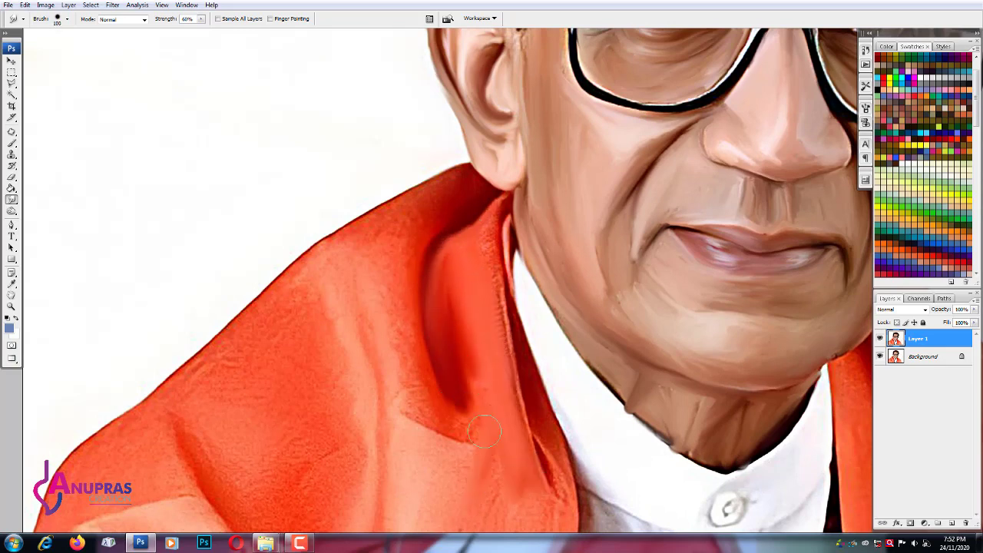
drag(483, 430, 449, 484)
drag(438, 415, 381, 347)
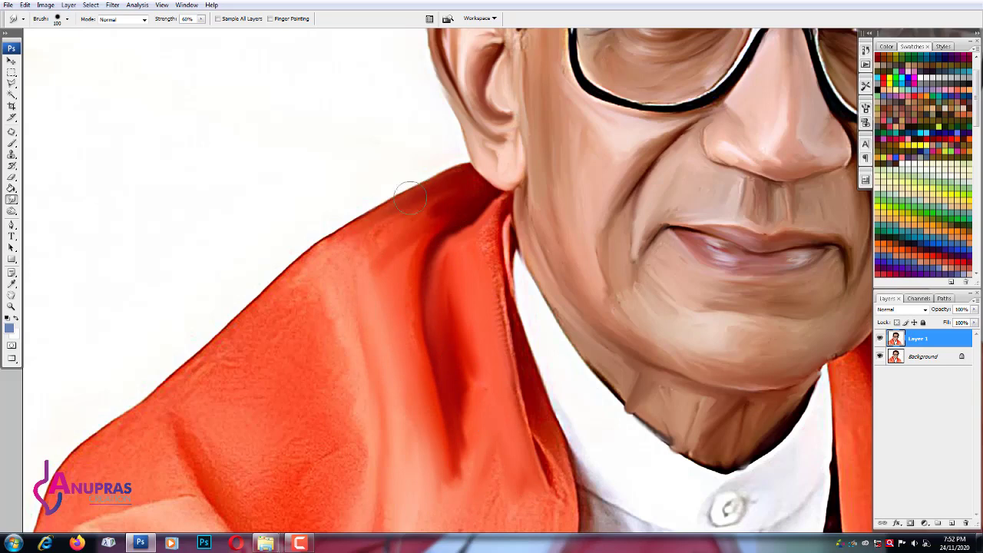
- With a larger brush, blend the shawl's shoulder edge into the white background
key(bracketright)
key(bracketright)
mouse_move(336, 288)
mouse_down()
mouse_move(393, 188)
mouse_move(422, 407)
mouse_up()
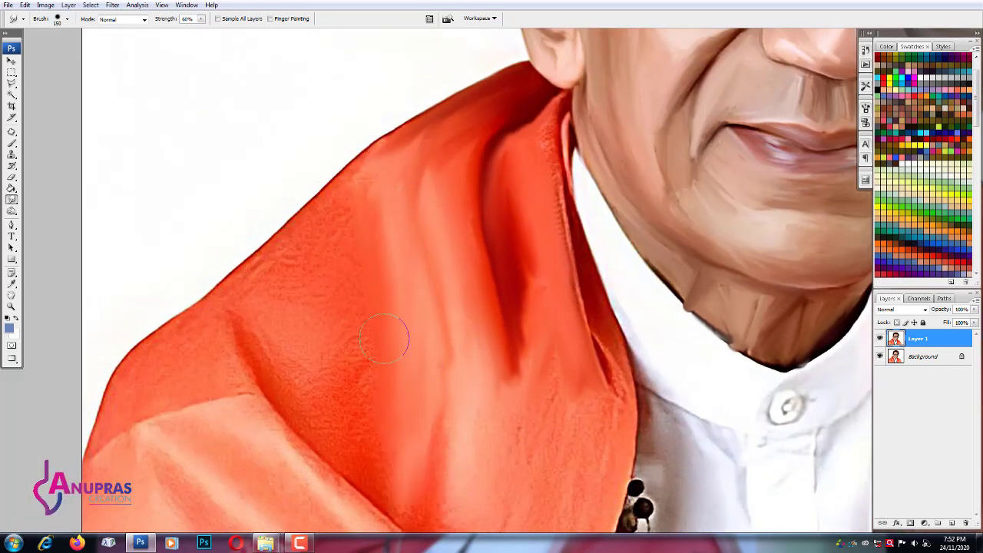
drag(380, 222, 253, 268)
drag(353, 161, 146, 330)
mouse_move(476, 84)
mouse_down()
mouse_move(219, 253)
mouse_move(115, 369)
mouse_up()
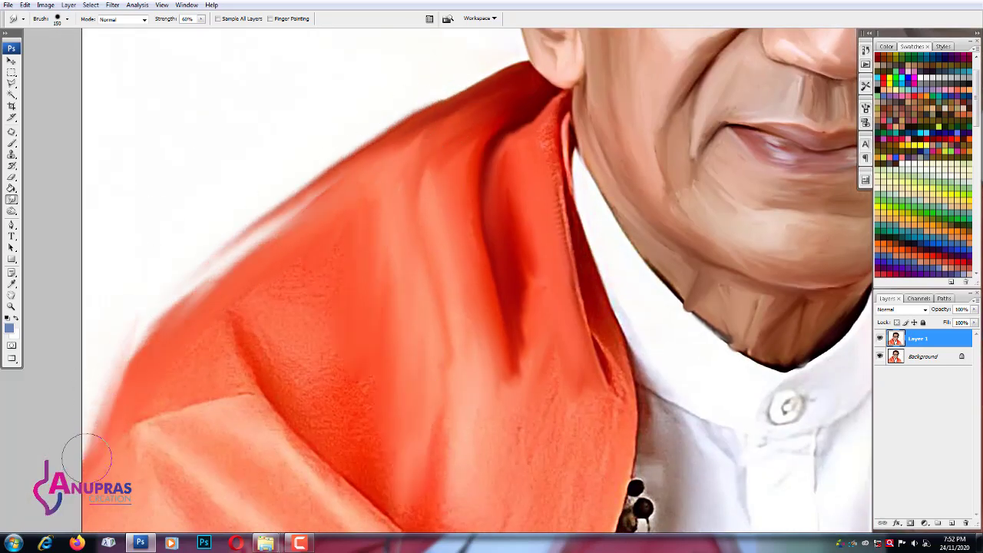
drag(207, 284, 100, 430)
drag(230, 315, 322, 399)
drag(307, 246, 195, 319)
- Blend the light streaks in the lower shawl and deepen its shadow folds
drag(226, 423, 248, 272)
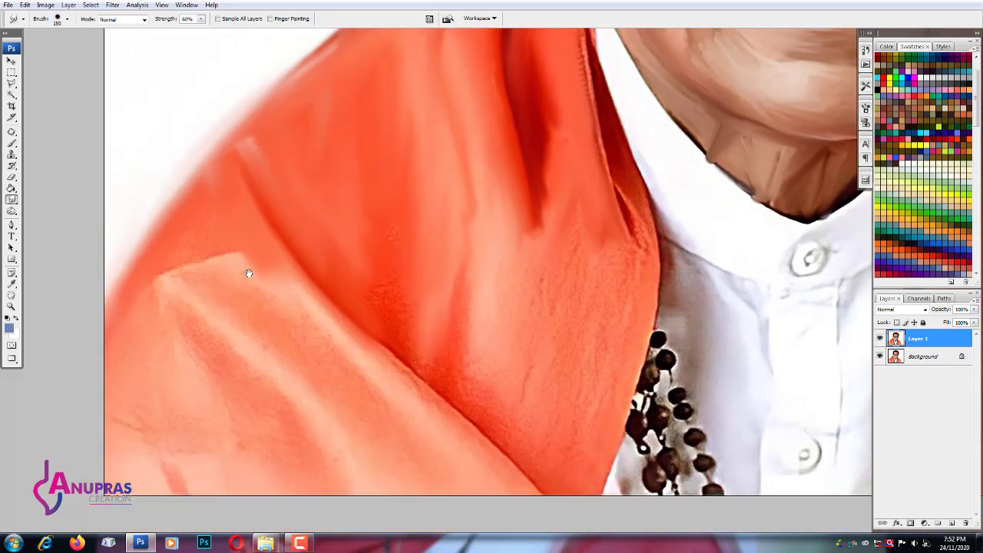
drag(299, 437, 169, 323)
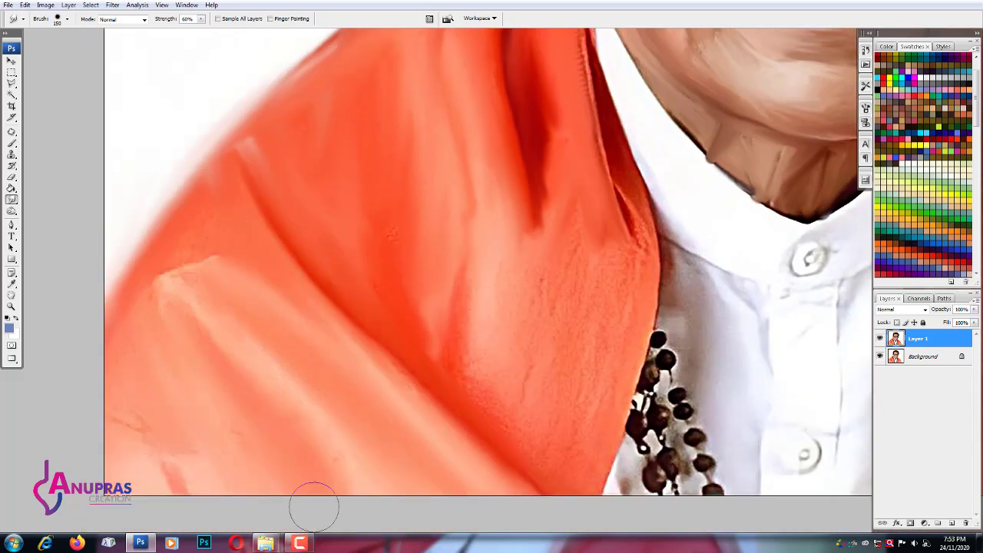
mouse_move(246, 307)
mouse_down()
mouse_move(202, 285)
mouse_move(115, 476)
mouse_up()
drag(484, 330, 530, 199)
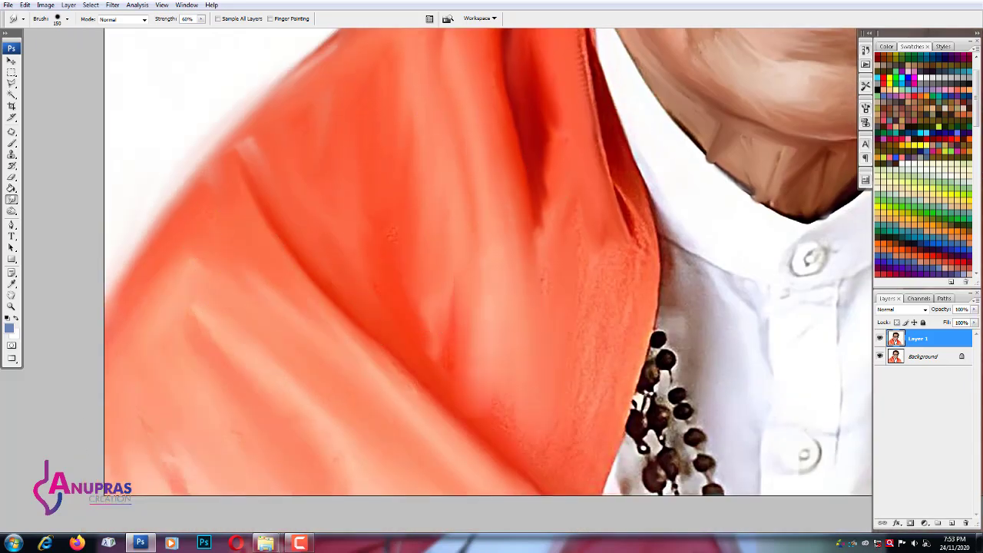
drag(538, 368, 568, 131)
mouse_move(614, 315)
mouse_down()
mouse_move(606, 208)
mouse_move(493, 162)
mouse_move(473, 415)
mouse_up()
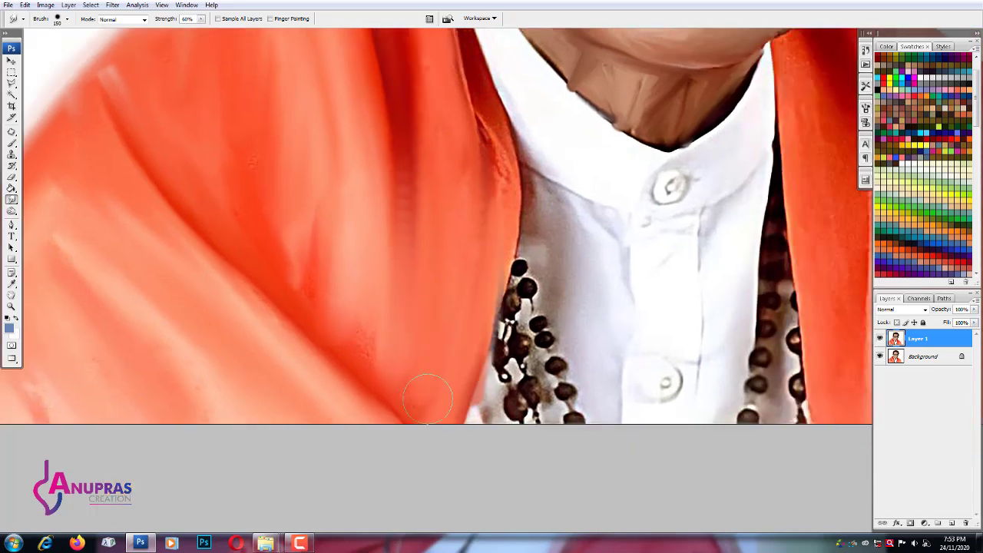
mouse_move(384, 414)
mouse_down()
mouse_move(361, 147)
mouse_move(353, 384)
mouse_up()
drag(413, 338, 420, 159)
- With a bigger brush, smooth the shawl edge by the collar, the neck edge and the shirt placket line
key(bracketright)
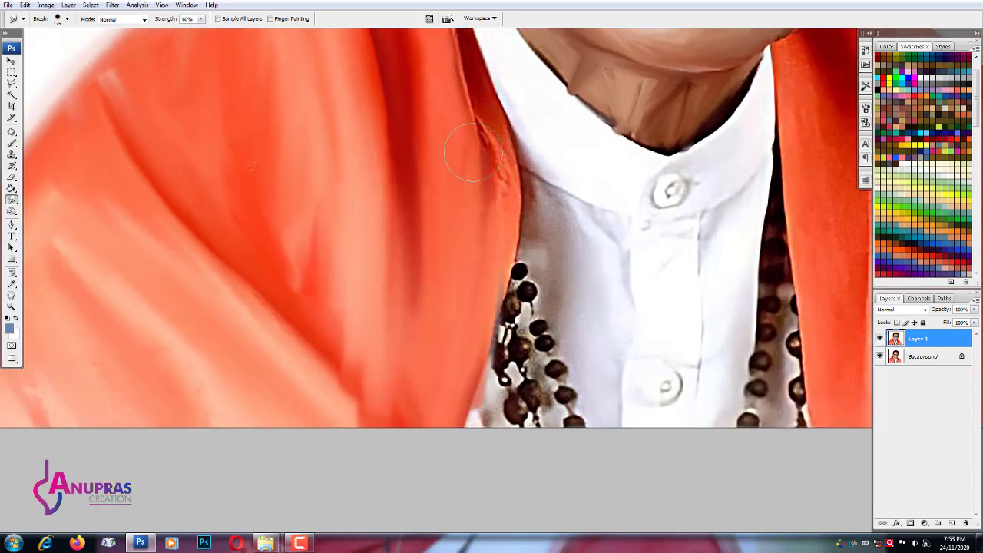
scroll(472, 97, up, 3)
drag(453, 188, 453, 349)
mouse_move(438, 211)
mouse_down()
mouse_move(468, 315)
mouse_move(460, 260)
mouse_move(436, 426)
mouse_up()
drag(428, 290, 413, 530)
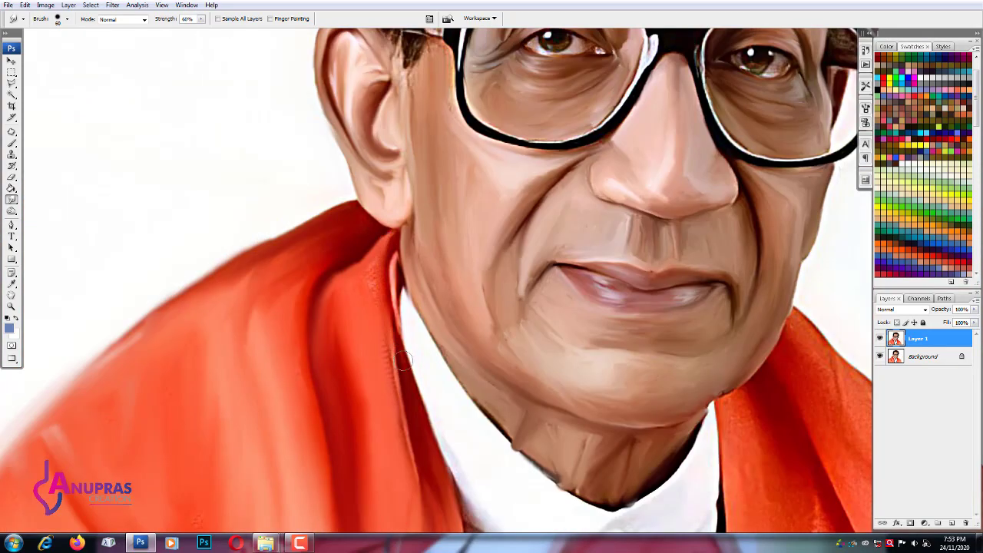
drag(384, 332, 395, 265)
drag(435, 352, 518, 453)
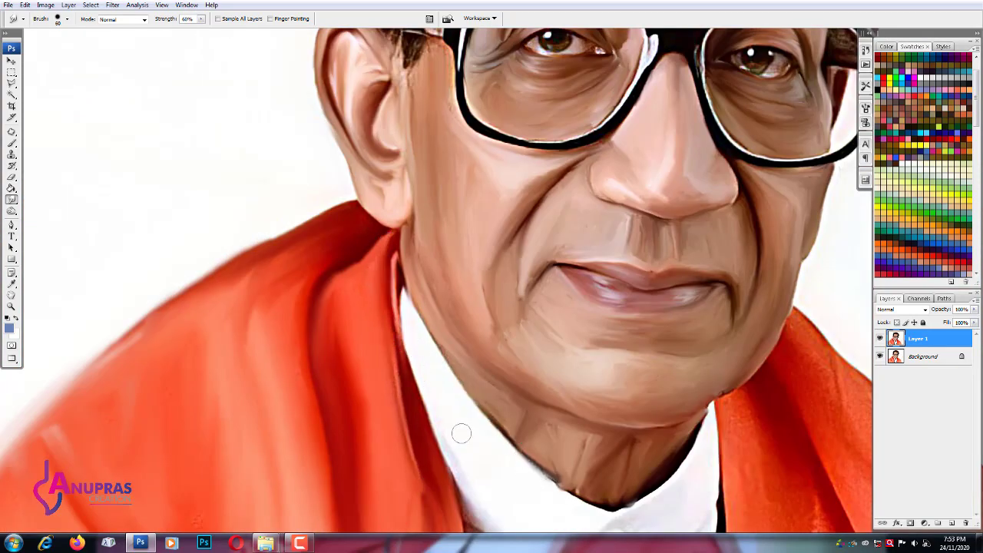
scroll(461, 433, down, 3)
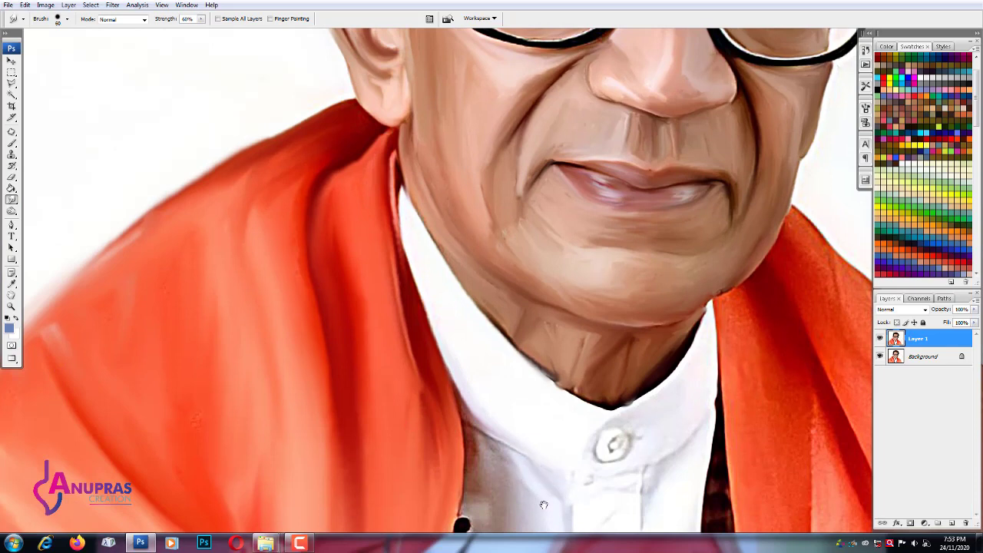
drag(543, 505, 514, 375)
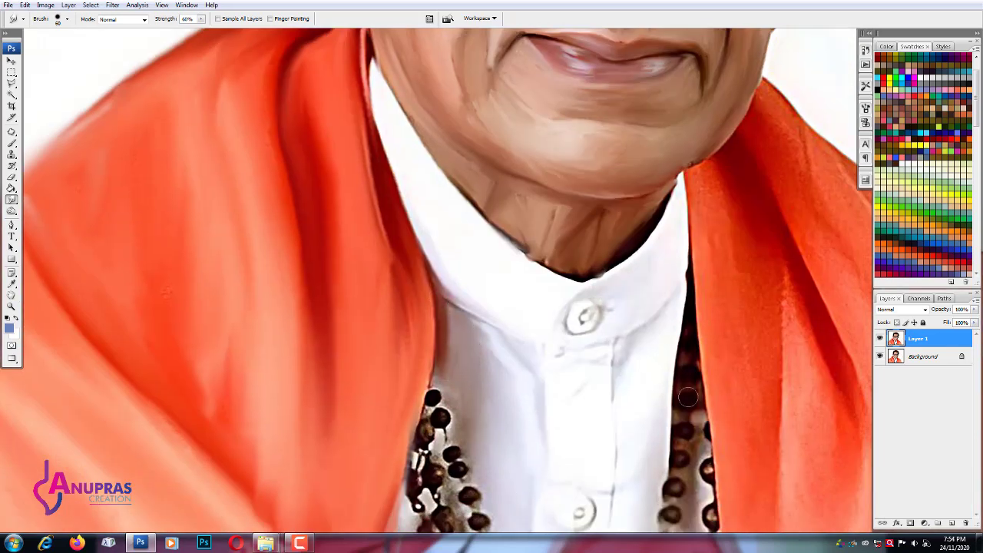
drag(622, 353, 646, 486)
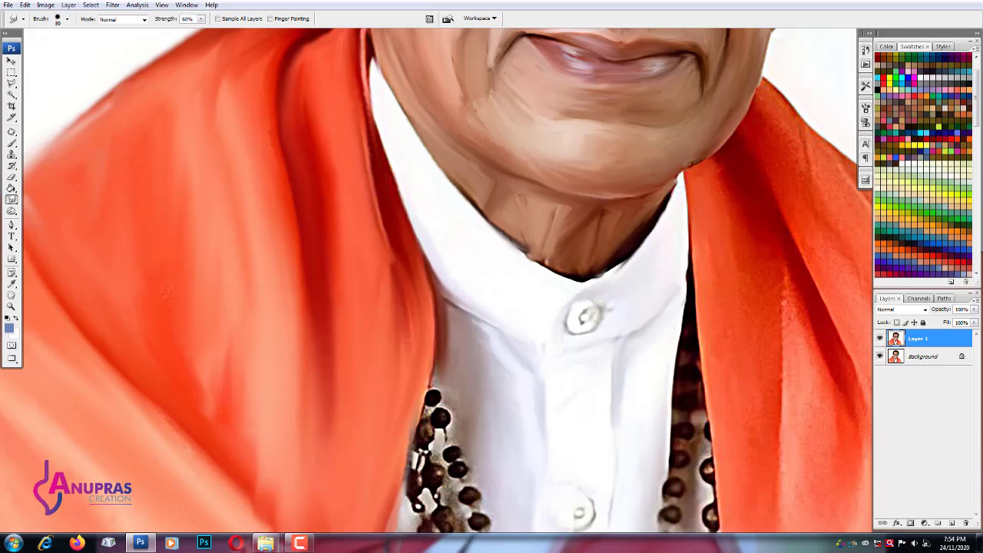
- Soften the folds on the right side of the shawl and the edge right of the chin
drag(806, 188, 772, 269)
drag(841, 276, 761, 415)
drag(834, 433, 719, 356)
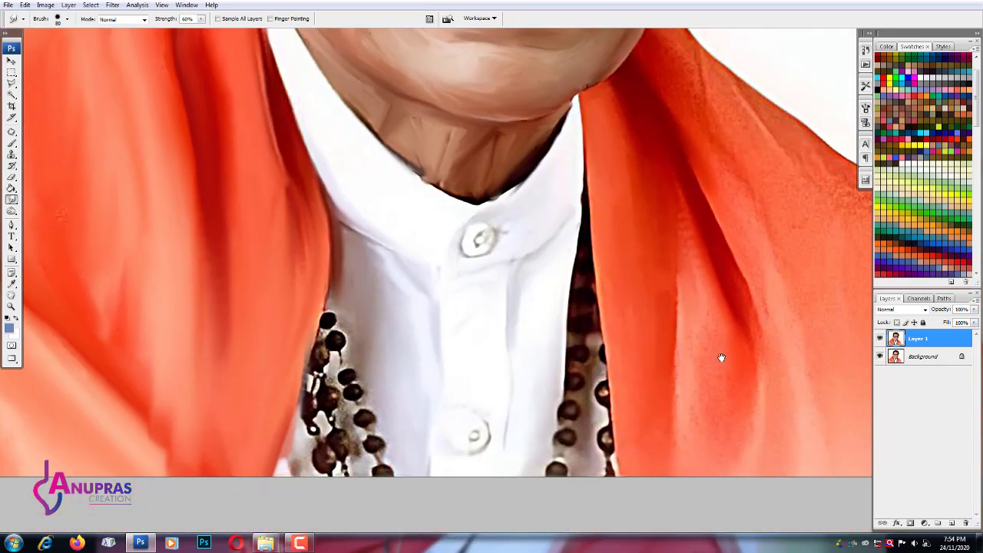
drag(676, 230, 622, 379)
drag(598, 150, 653, 253)
mouse_move(676, 296)
mouse_down()
mouse_move(581, 205)
mouse_move(595, 168)
mouse_up()
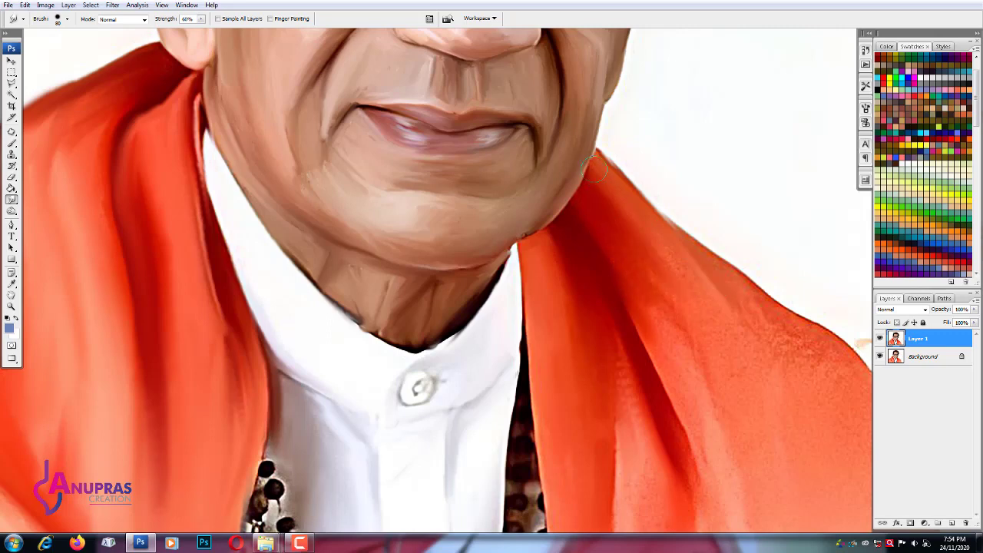
- With a smaller brush, smudge the right shawl folds, adding a darker crease
key(ctrl+0)
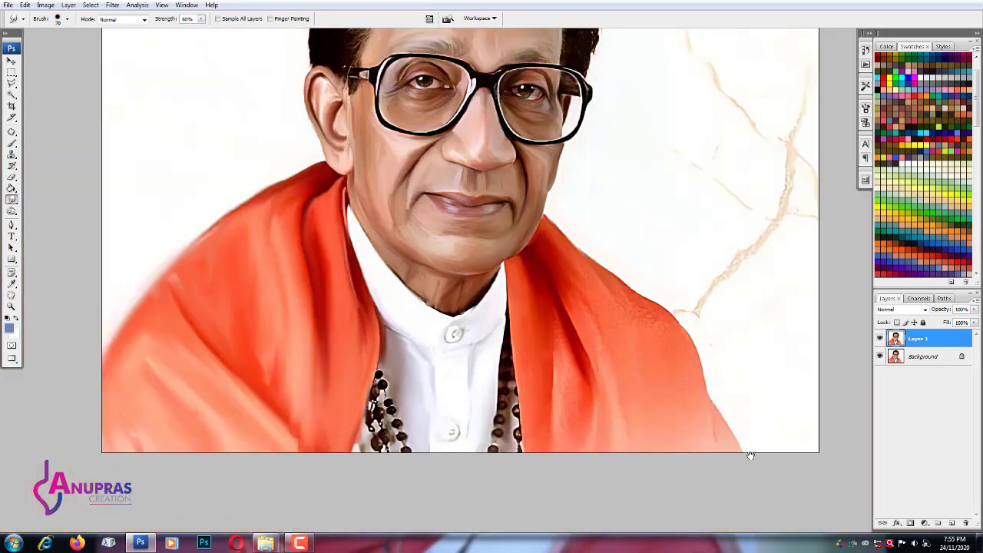
scroll(638, 291, up, 2)
scroll(653, 252, up, 2)
key(bracketleft)
key(bracketleft)
key(bracketleft)
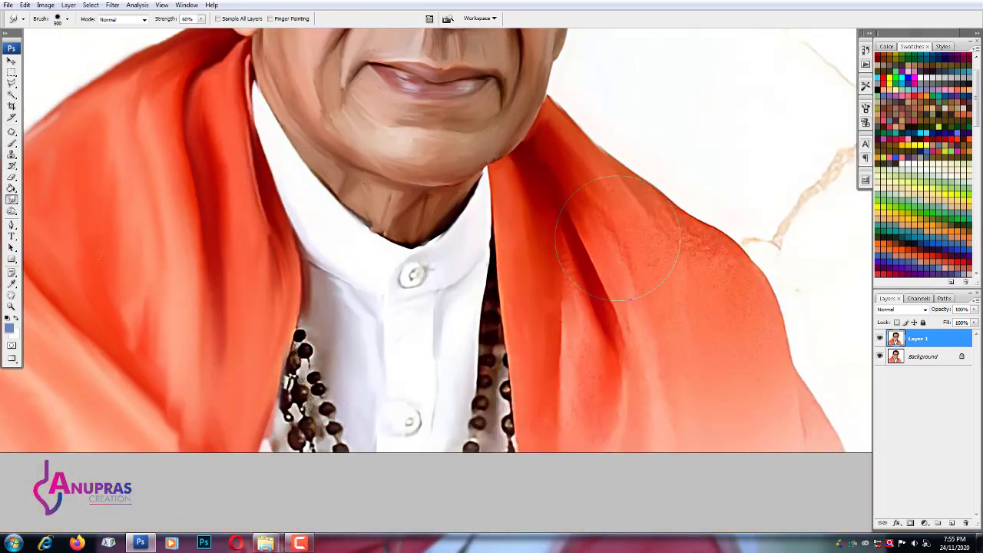
mouse_move(613, 196)
mouse_down()
mouse_move(709, 435)
mouse_move(710, 303)
mouse_move(599, 169)
mouse_up()
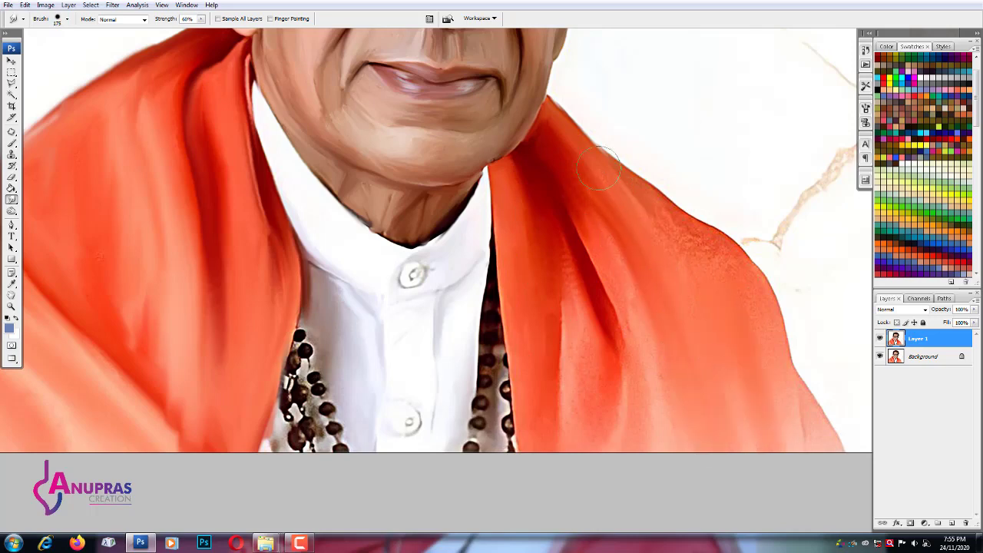
mouse_move(735, 269)
mouse_down()
mouse_move(687, 272)
mouse_move(676, 284)
mouse_move(584, 207)
mouse_move(568, 294)
mouse_move(525, 171)
mouse_up()
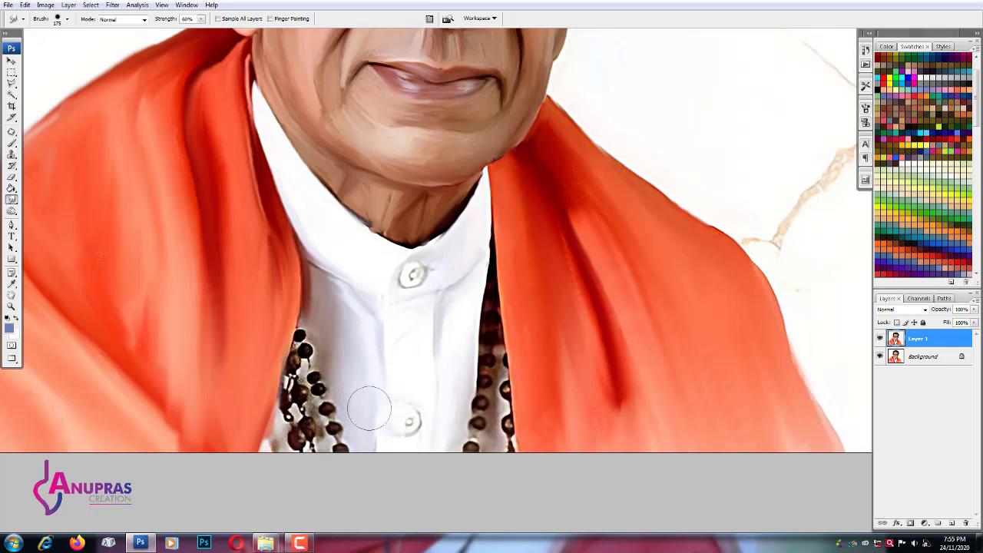
- Zoom out to the whole canvas and save the painting with Ctrl+S
scroll(384, 346, up, 5)
scroll(399, 230, up, 5)
key(ctrl+minus)
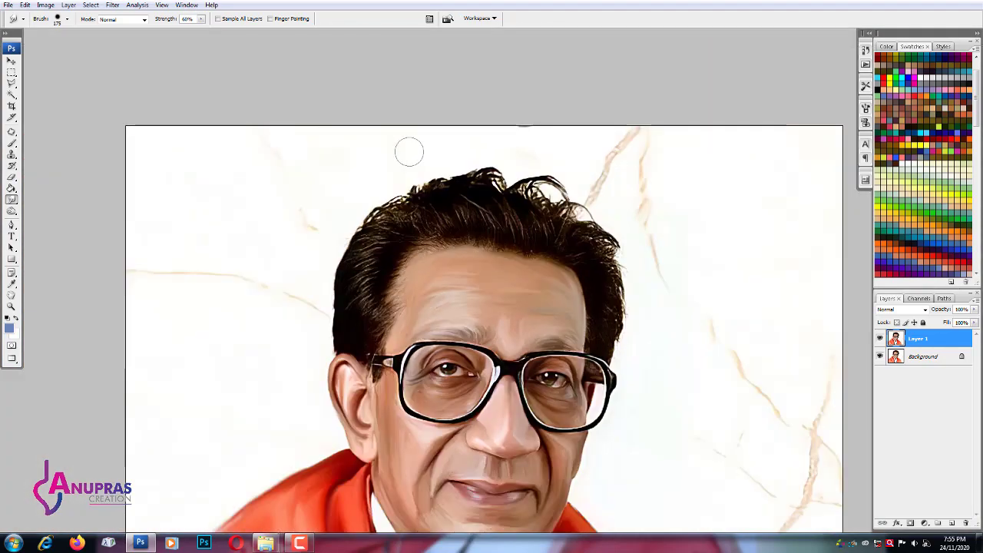
key(ctrl+s)
key(Return)
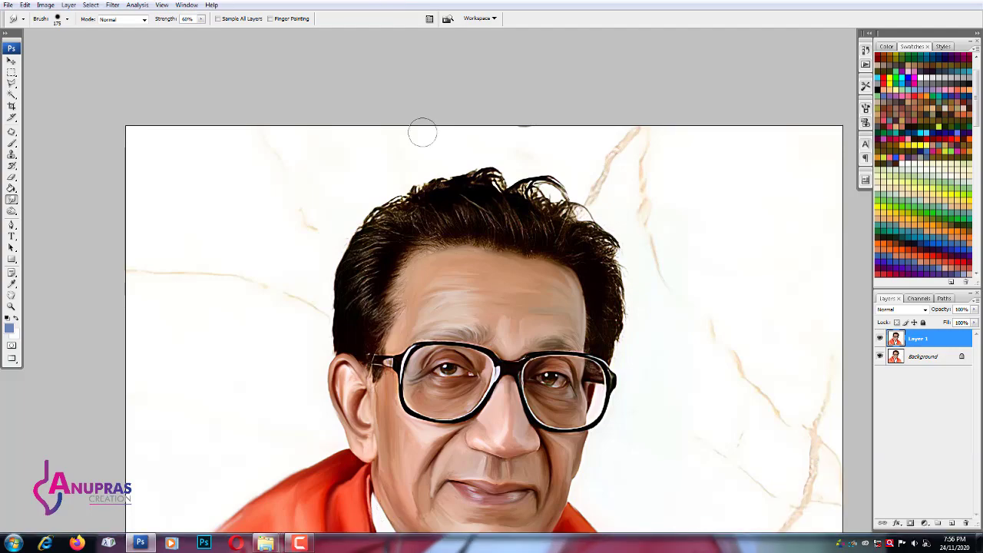
key(ctrl+plus)
- Zoom in on the hairline and pull dark hair strands down toward the forehead
drag(437, 234, 463, 271)
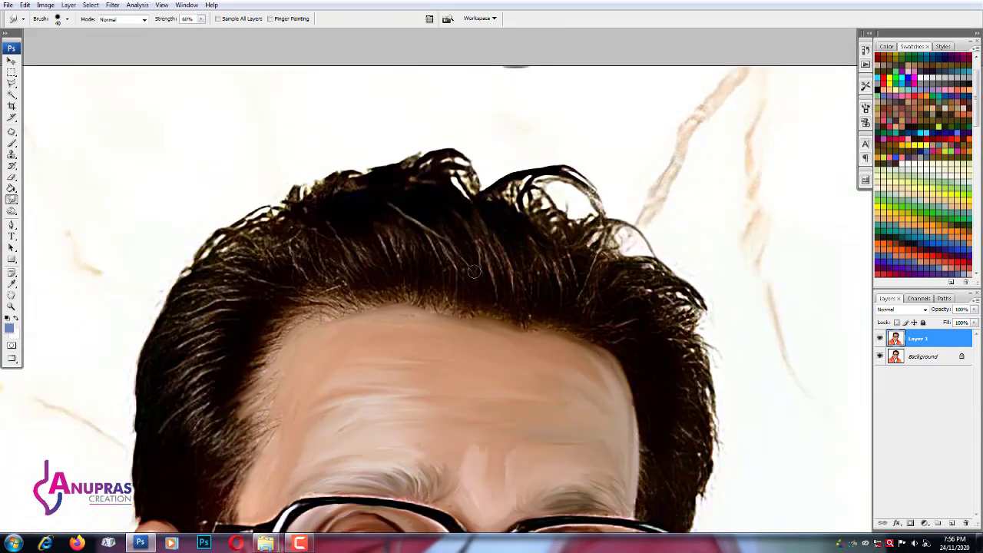
key(ctrl+plus)
drag(531, 277, 537, 361)
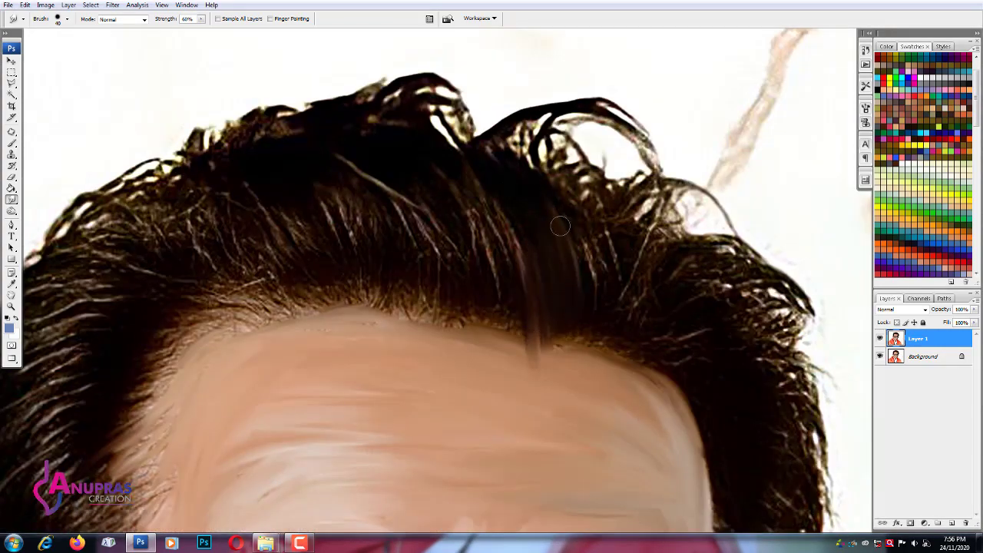
drag(560, 225, 576, 361)
drag(533, 211, 549, 365)
drag(595, 165, 612, 295)
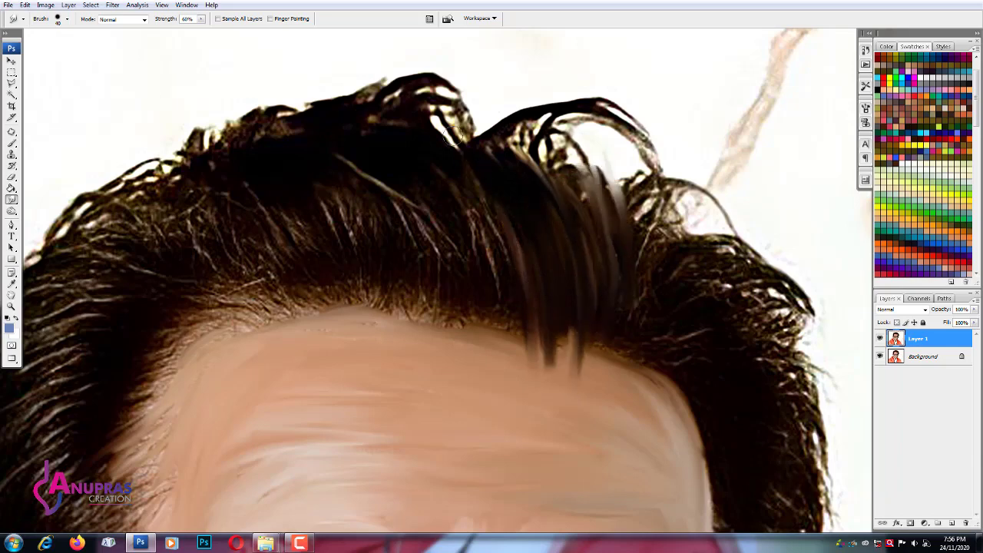
mouse_move(453, 134)
mouse_down()
mouse_move(486, 295)
mouse_move(463, 317)
mouse_move(432, 321)
mouse_up()
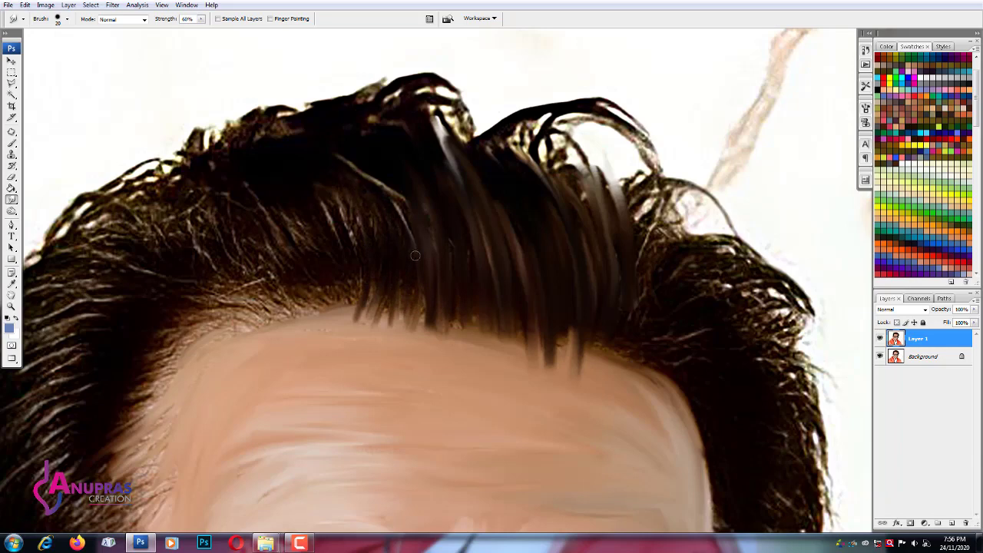
- With the brush grown to 50, 70, then 80, sweep the left and crown hair into strands
key(bracketright)
key(bracketright)
key(bracketright)
drag(203, 153, 245, 276)
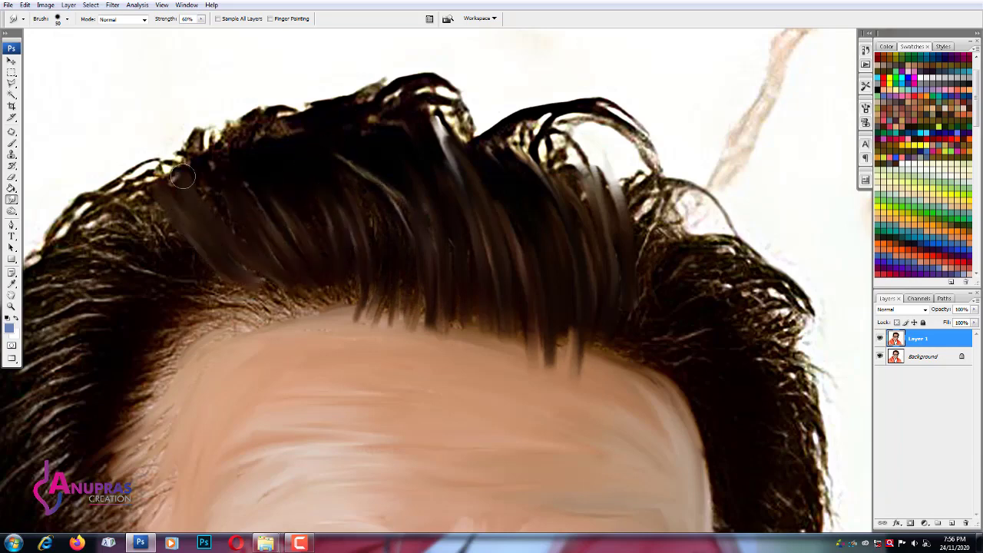
mouse_move(196, 192)
mouse_down()
mouse_move(205, 127)
mouse_move(261, 89)
mouse_up()
key(bracketright)
key(bracketright)
drag(307, 154, 330, 73)
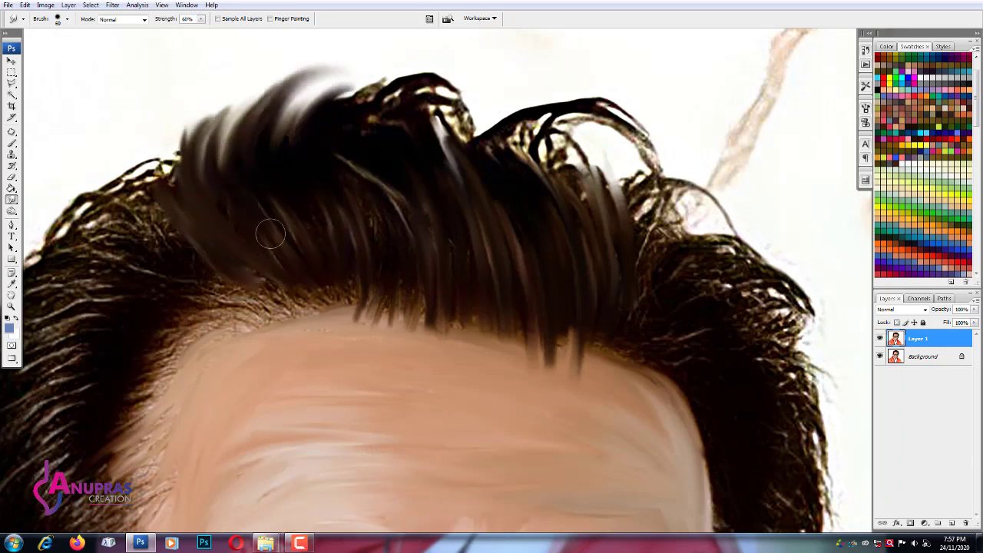
drag(200, 191, 165, 108)
key(bracketright)
drag(218, 224, 123, 146)
drag(442, 153, 391, 73)
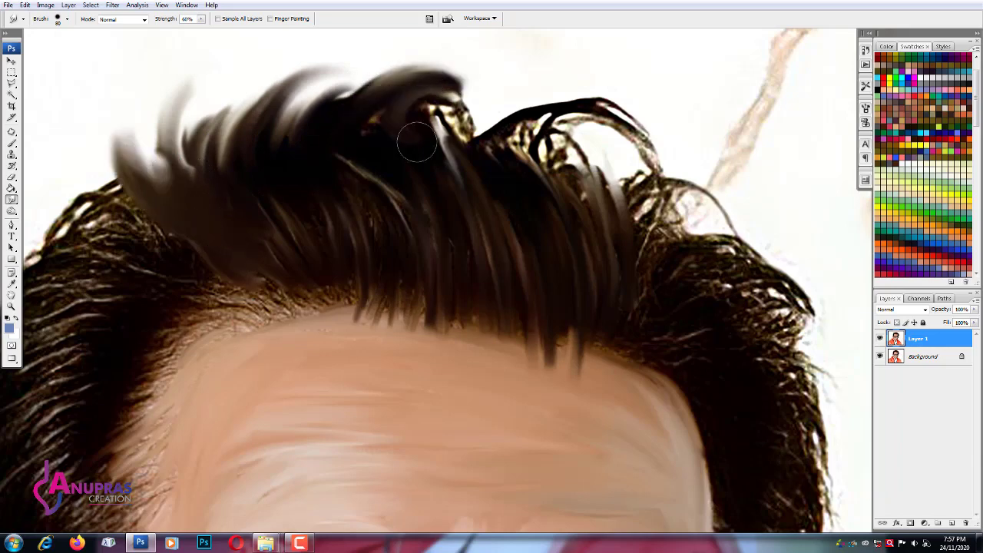
drag(449, 84, 414, 141)
drag(361, 115, 380, 219)
- Reshape the top curls into larger waves, shrinking the brush to 45 for the right curl
mouse_move(536, 138)
mouse_down()
mouse_move(583, 115)
mouse_move(599, 218)
mouse_up()
mouse_move(546, 112)
mouse_down()
mouse_move(645, 176)
mouse_move(655, 198)
mouse_move(710, 212)
mouse_up()
key(bracketleft)
key(bracketleft)
key(bracketleft)
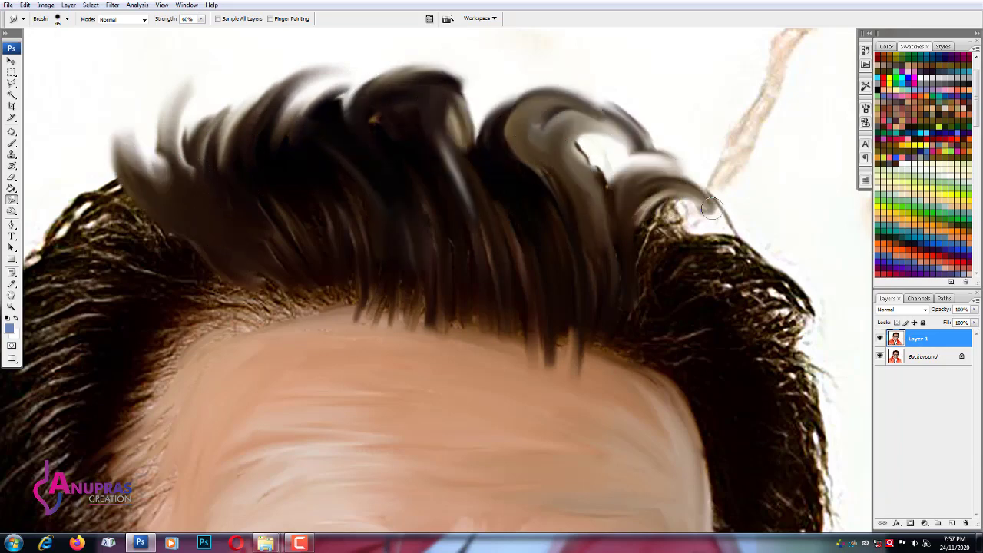
drag(637, 192, 761, 257)
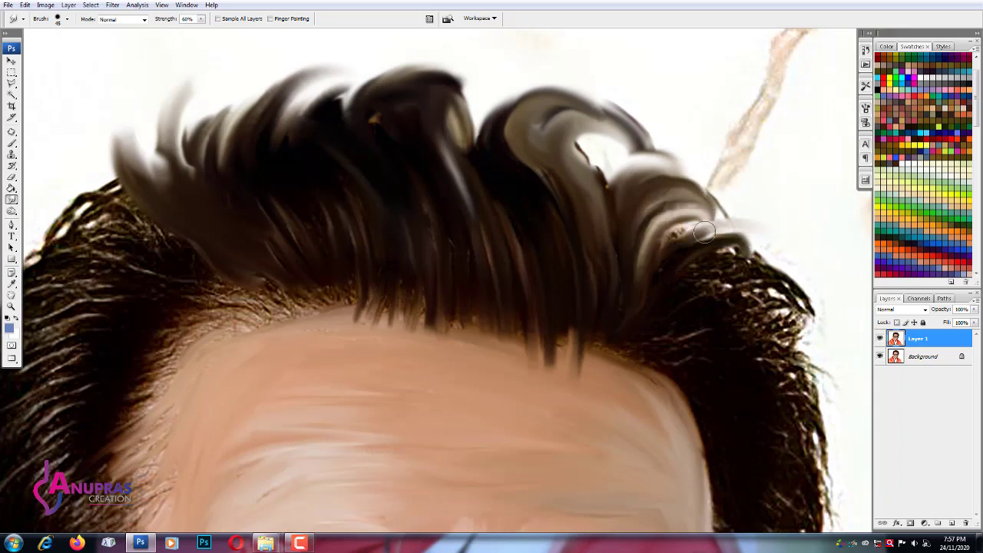
mouse_move(676, 196)
mouse_down()
mouse_move(783, 269)
mouse_move(730, 215)
mouse_up()
mouse_move(624, 310)
mouse_down()
mouse_move(737, 261)
mouse_move(588, 192)
mouse_up()
drag(653, 261, 583, 201)
mouse_move(622, 230)
mouse_down()
mouse_move(528, 194)
mouse_move(626, 253)
mouse_up()
- Blend the right-edge curly hair into smooth, dark downward strokes and soften the hairline
drag(553, 223, 645, 292)
mouse_move(645, 245)
mouse_down()
mouse_move(595, 270)
mouse_move(653, 311)
mouse_move(664, 376)
mouse_up()
mouse_move(626, 280)
mouse_down()
mouse_move(660, 349)
mouse_move(660, 414)
mouse_move(656, 330)
mouse_move(682, 377)
mouse_up()
scroll(619, 399, down, 3)
mouse_move(657, 207)
mouse_down()
mouse_move(675, 323)
mouse_move(636, 346)
mouse_up()
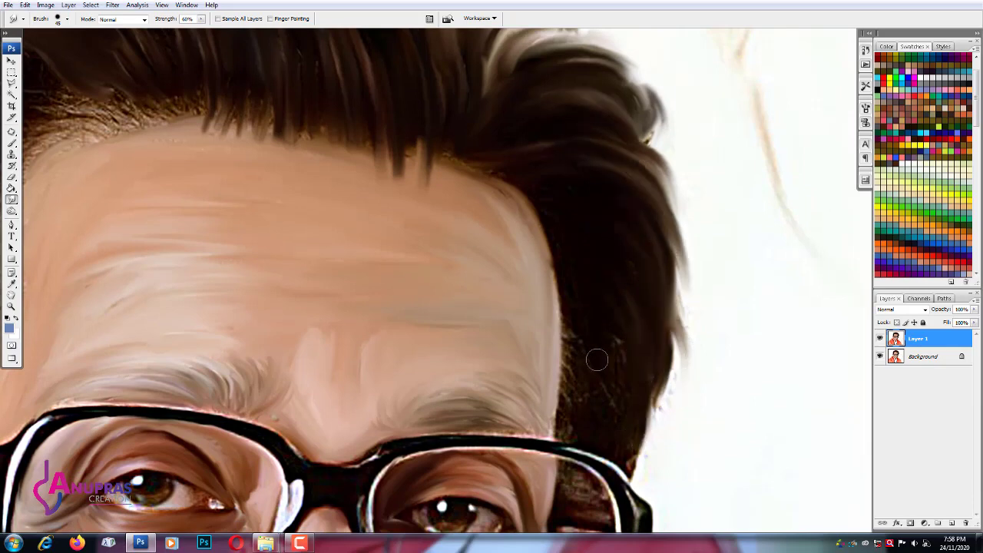
scroll(599, 323, down, 3)
drag(636, 240, 668, 261)
mouse_move(676, 169)
mouse_down()
mouse_move(592, 198)
mouse_move(626, 311)
mouse_move(586, 332)
mouse_move(635, 357)
mouse_up()
scroll(634, 357, up, 5)
mouse_move(517, 185)
mouse_down()
mouse_move(568, 241)
mouse_move(460, 230)
mouse_up()
scroll(461, 148, up, 3)
- Push the crown's top hair strands upward into flicks
mouse_move(413, 193)
mouse_down()
mouse_move(430, 117)
mouse_move(418, 103)
mouse_up()
drag(491, 201, 453, 96)
drag(516, 243, 568, 92)
drag(537, 180, 523, 83)
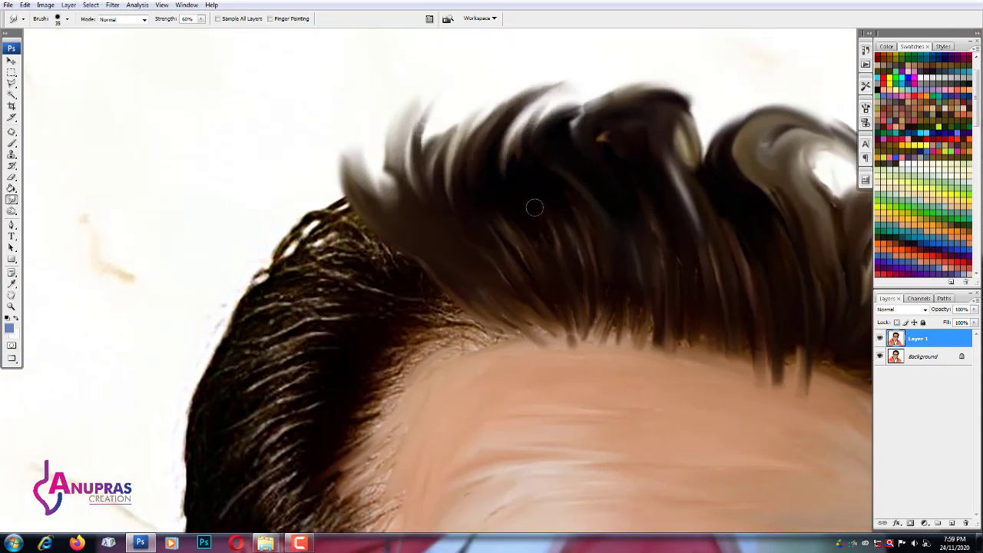
drag(415, 201, 419, 119)
drag(388, 208, 361, 150)
- Pull the left hair edge outward and blend the hairline down into the forehead
mouse_move(449, 268)
mouse_down()
mouse_move(300, 208)
mouse_move(265, 265)
mouse_up()
drag(323, 246, 258, 291)
drag(353, 235, 280, 269)
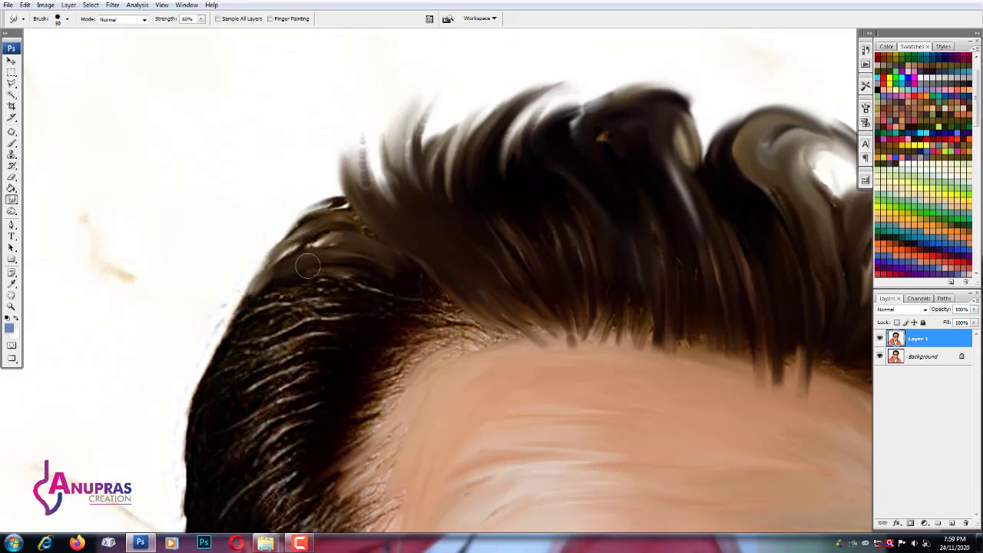
mouse_move(407, 264)
mouse_down()
mouse_move(419, 290)
mouse_move(482, 347)
mouse_move(369, 376)
mouse_move(319, 418)
mouse_up()
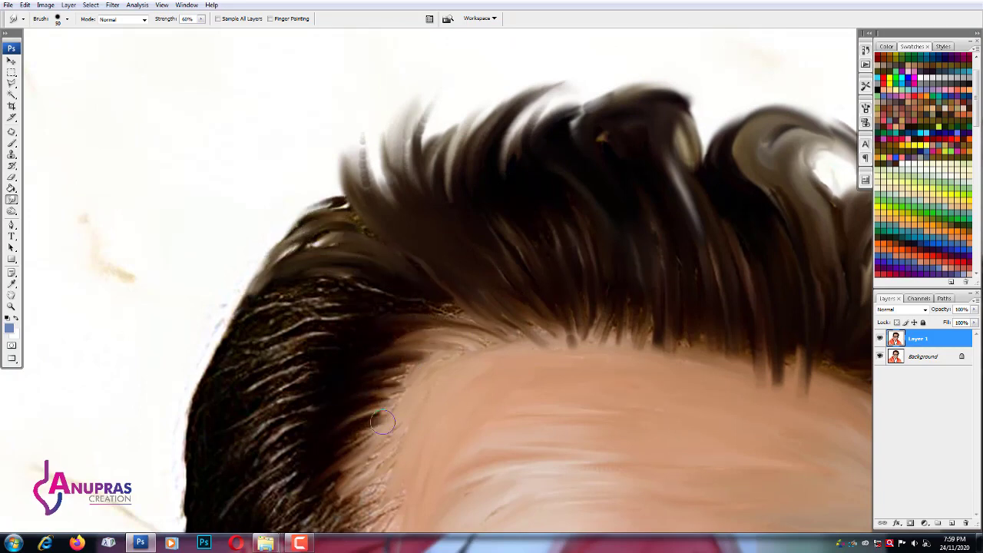
drag(431, 299, 319, 297)
- Reshape the left hair edge outward and smooth its strands
drag(386, 288, 261, 286)
drag(391, 253, 269, 223)
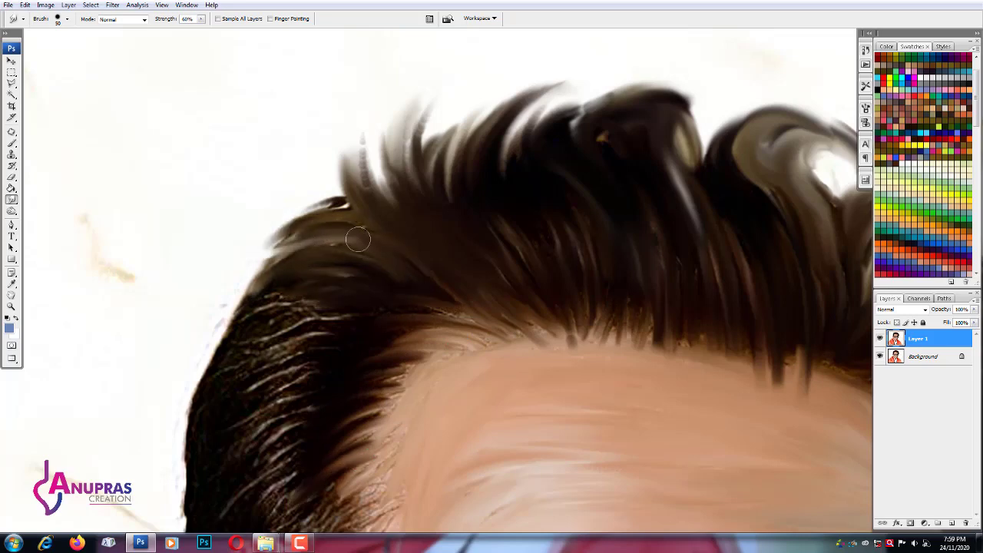
drag(358, 237, 254, 296)
mouse_move(314, 279)
mouse_down()
mouse_move(234, 338)
mouse_move(288, 295)
mouse_up()
drag(435, 285, 299, 303)
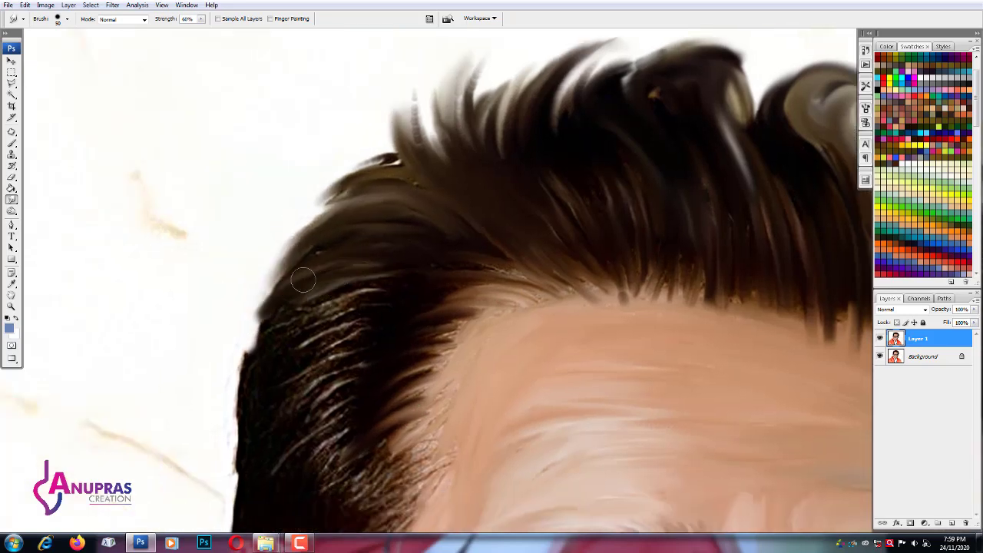
drag(407, 273, 269, 331)
drag(368, 288, 265, 350)
drag(427, 273, 246, 361)
mouse_move(361, 323)
mouse_down()
mouse_move(238, 407)
mouse_move(265, 369)
mouse_up()
mouse_move(386, 340)
mouse_down()
mouse_move(291, 379)
mouse_move(274, 461)
mouse_up()
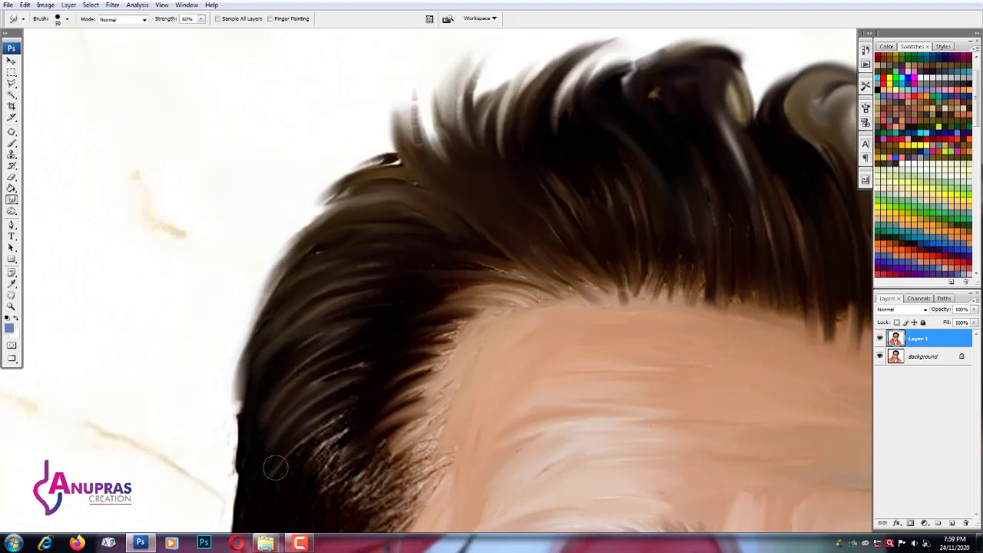
- Smooth away light strands at the lower-left hair and darken that edge
drag(350, 406, 267, 436)
drag(338, 372, 261, 434)
drag(246, 346, 234, 488)
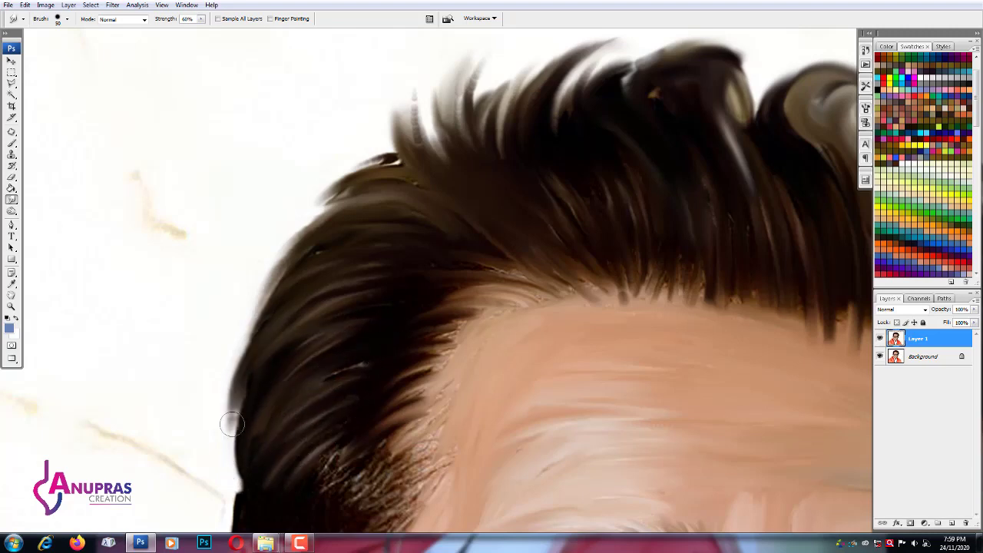
drag(253, 300, 231, 476)
drag(307, 276, 246, 384)
scroll(291, 286, down, 2)
drag(353, 369, 302, 450)
- Smudge the wispy hairline strands into solid hair and extend the hair edge above the ear
drag(376, 292, 307, 344)
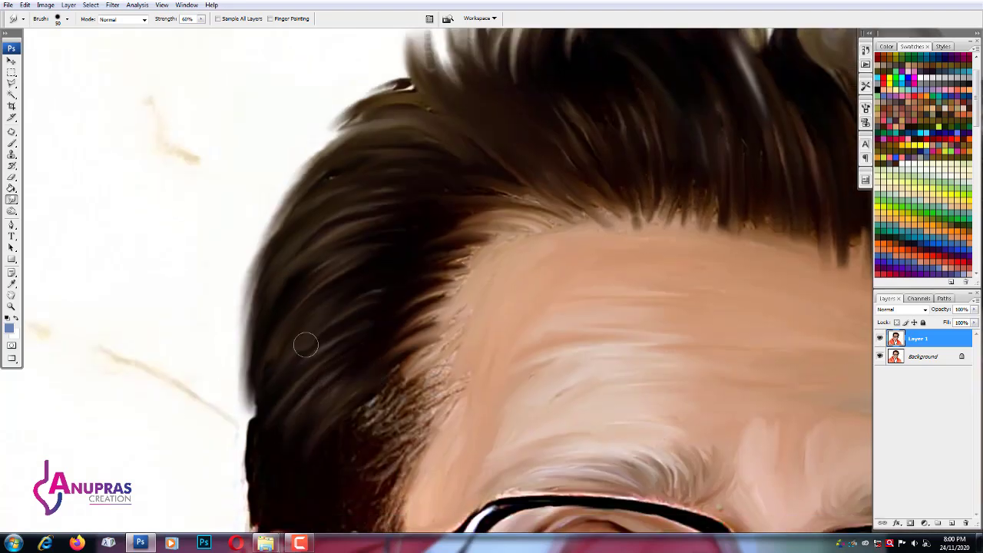
drag(254, 384, 302, 351)
drag(261, 407, 286, 325)
scroll(286, 325, down, 3)
mouse_move(399, 253)
mouse_down()
mouse_move(330, 307)
mouse_move(318, 340)
mouse_up()
drag(430, 288, 322, 345)
drag(400, 338, 303, 355)
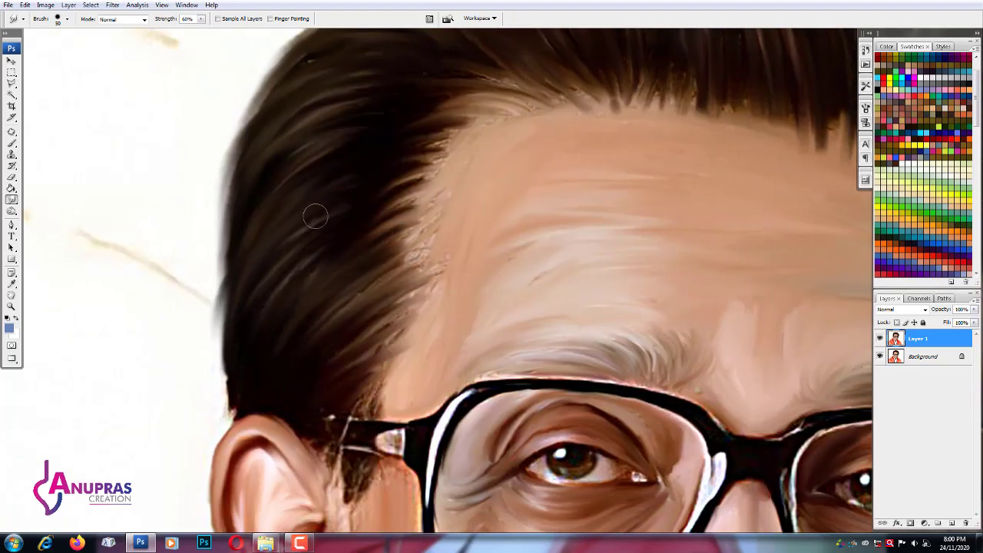
drag(230, 345, 226, 403)
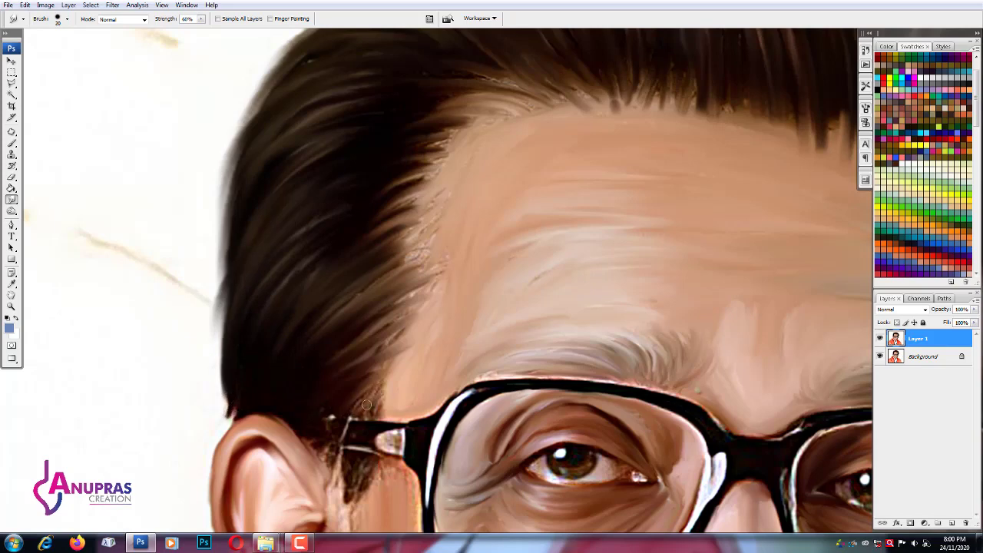
- Smooth the hair around the glasses arm and pull edge strands toward the forehead
drag(351, 484, 338, 452)
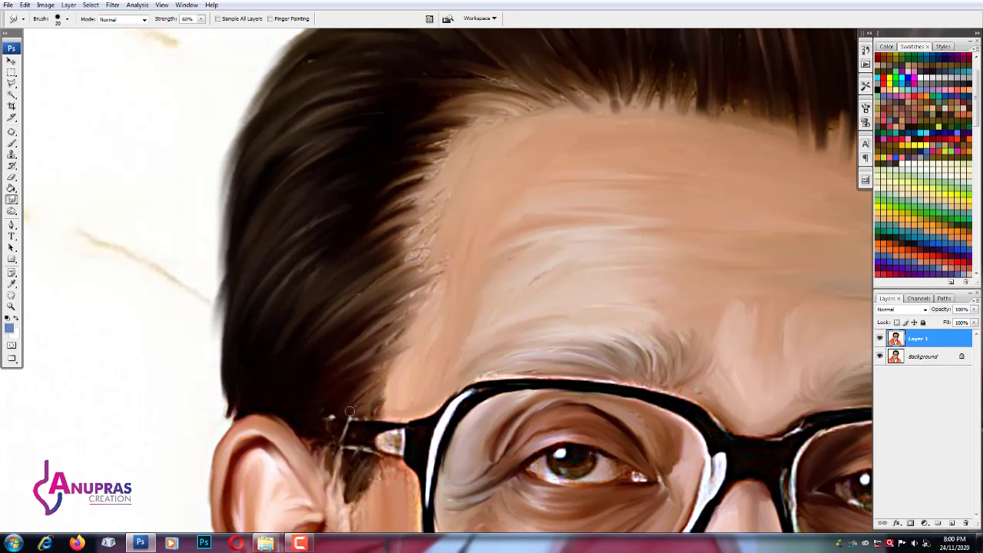
mouse_move(348, 367)
mouse_down()
mouse_move(407, 334)
mouse_move(360, 411)
mouse_up()
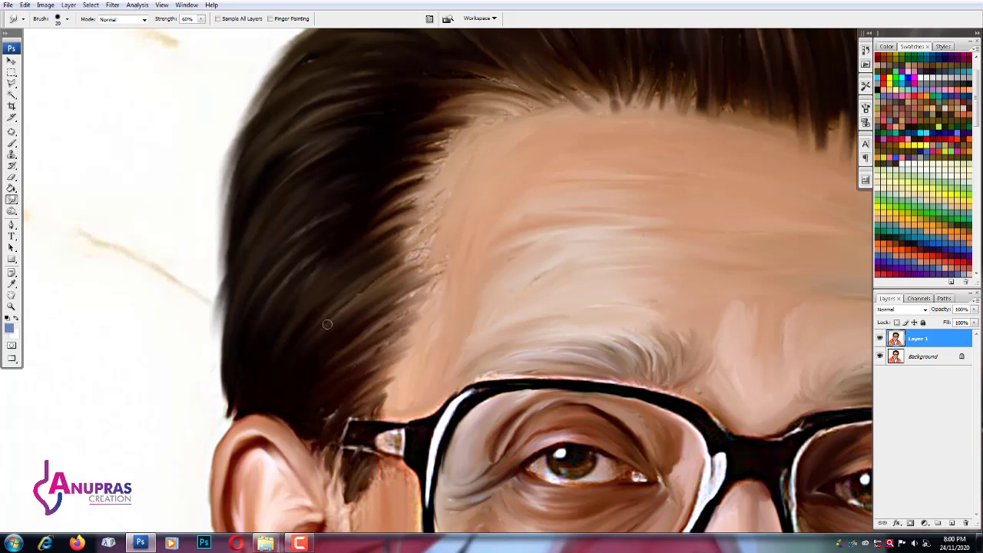
drag(387, 313, 411, 255)
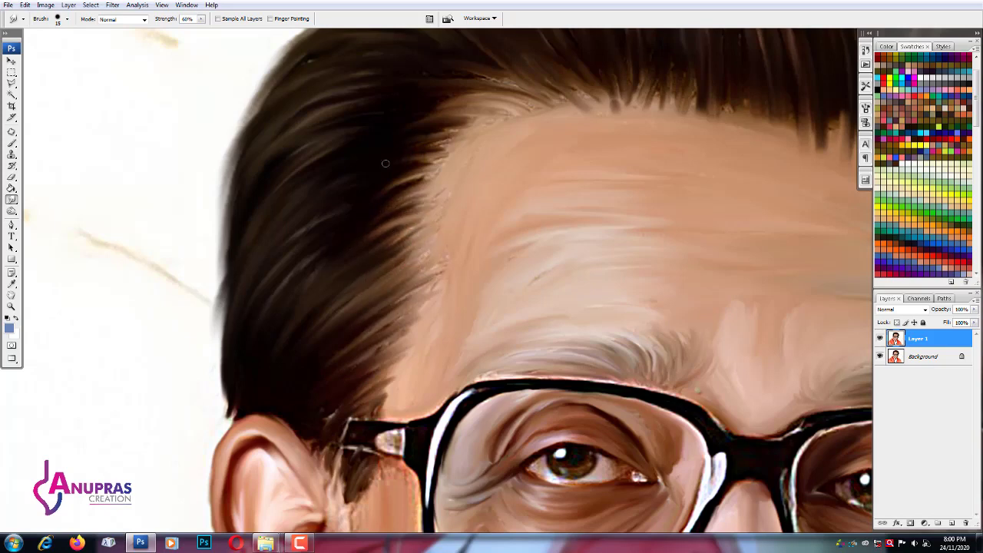
drag(390, 201, 442, 184)
drag(469, 131, 373, 177)
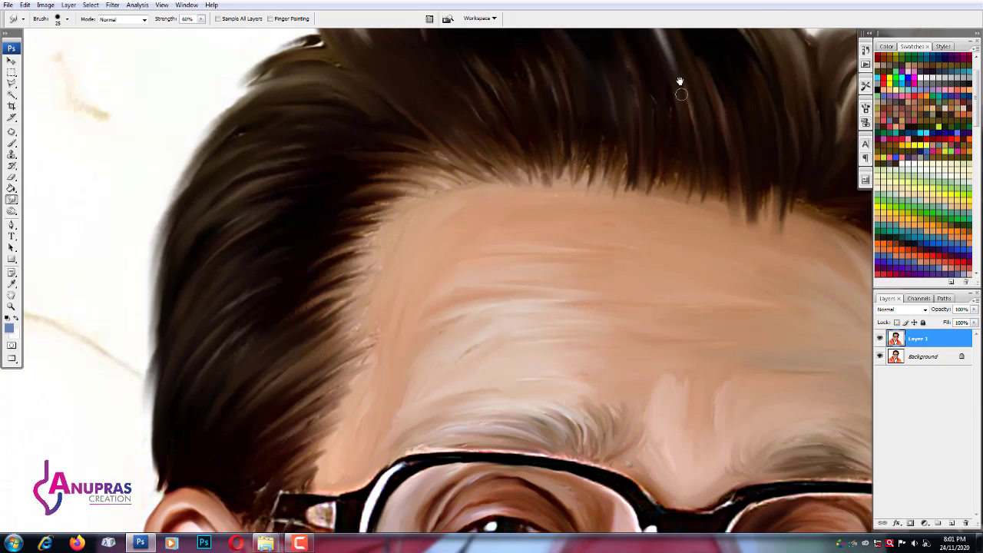
scroll(679, 83, up, 5)
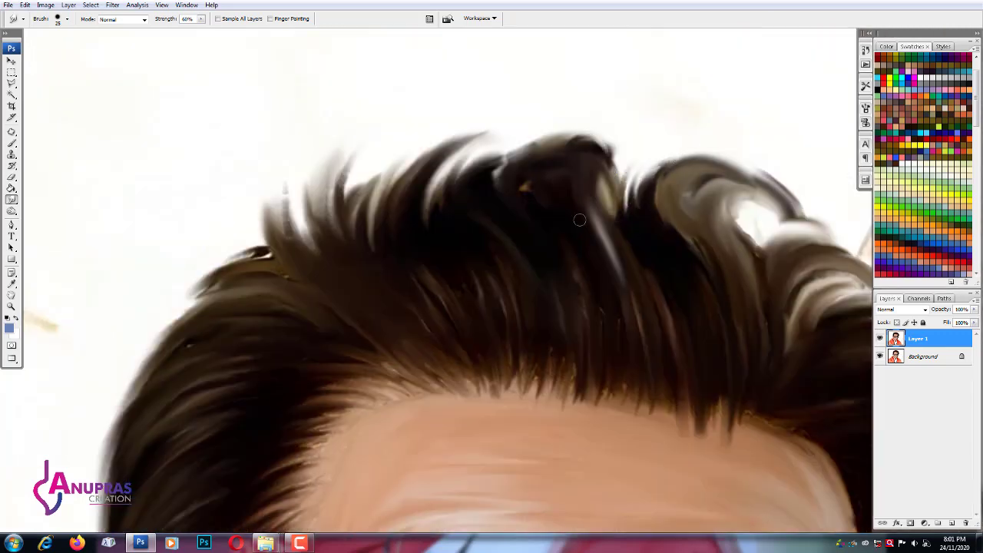
- Reshape the strands at the top of the head, pulling them up and right
drag(578, 221, 567, 130)
mouse_move(524, 187)
mouse_down()
mouse_move(556, 137)
mouse_move(495, 150)
mouse_up()
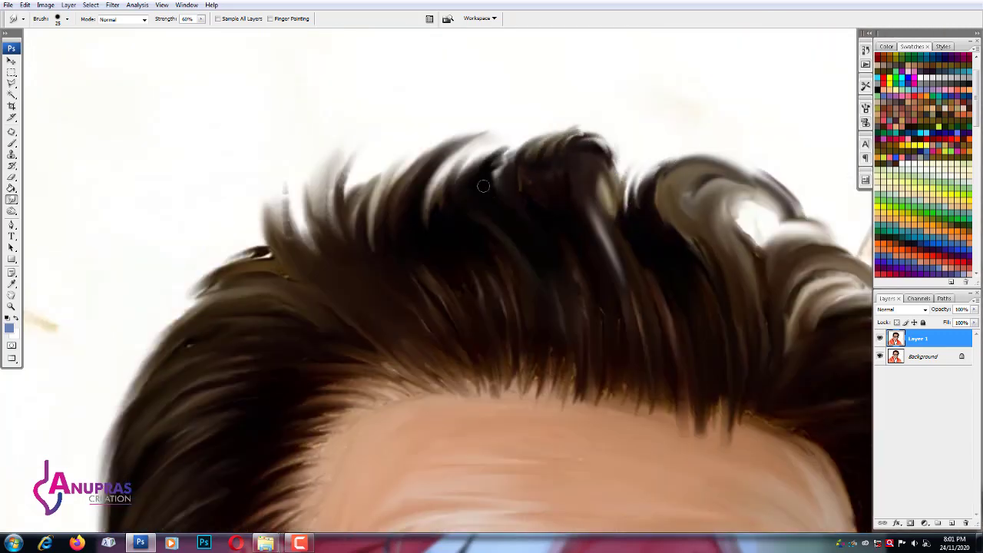
drag(350, 214, 404, 169)
drag(412, 254, 485, 212)
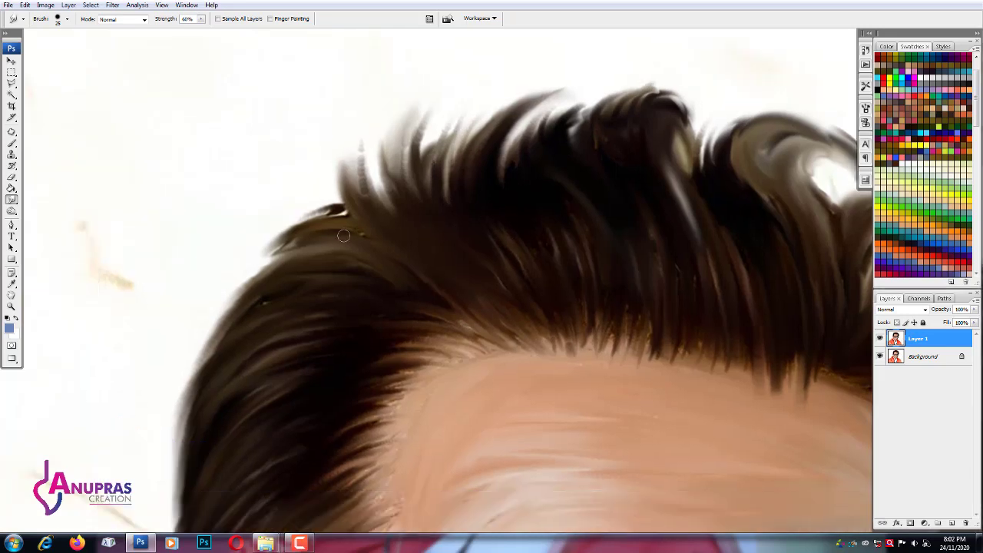
- Soften the highlights in the right-side curls and blend their edges into the forehead
drag(717, 277, 345, 322)
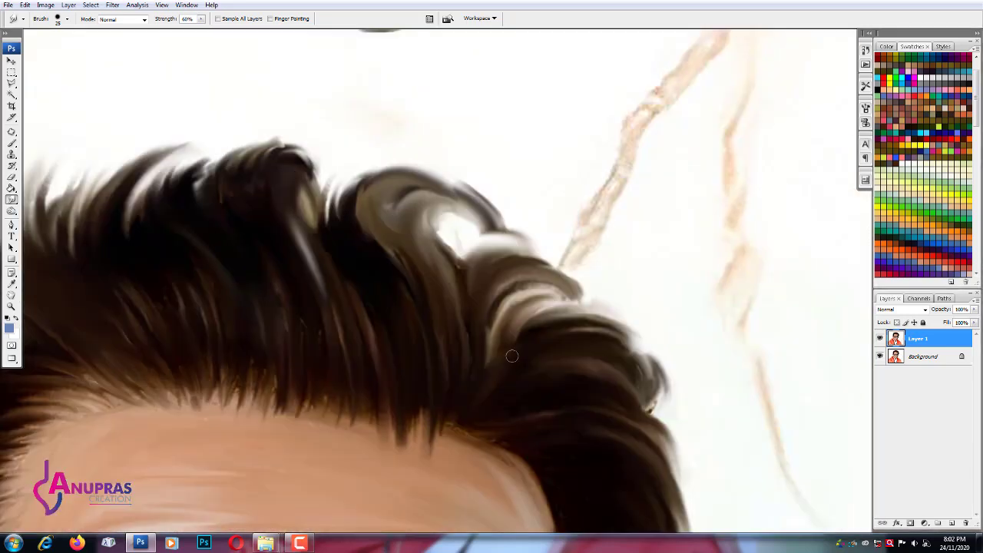
mouse_move(452, 208)
mouse_down()
mouse_move(445, 127)
mouse_move(457, 123)
mouse_up()
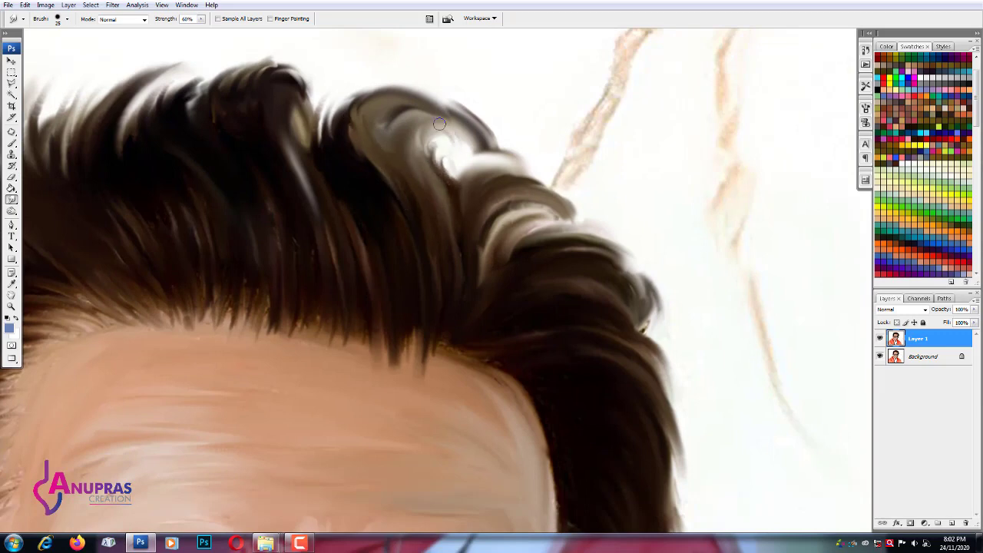
mouse_move(473, 168)
mouse_down()
mouse_move(530, 179)
mouse_move(572, 215)
mouse_up()
drag(469, 278, 485, 207)
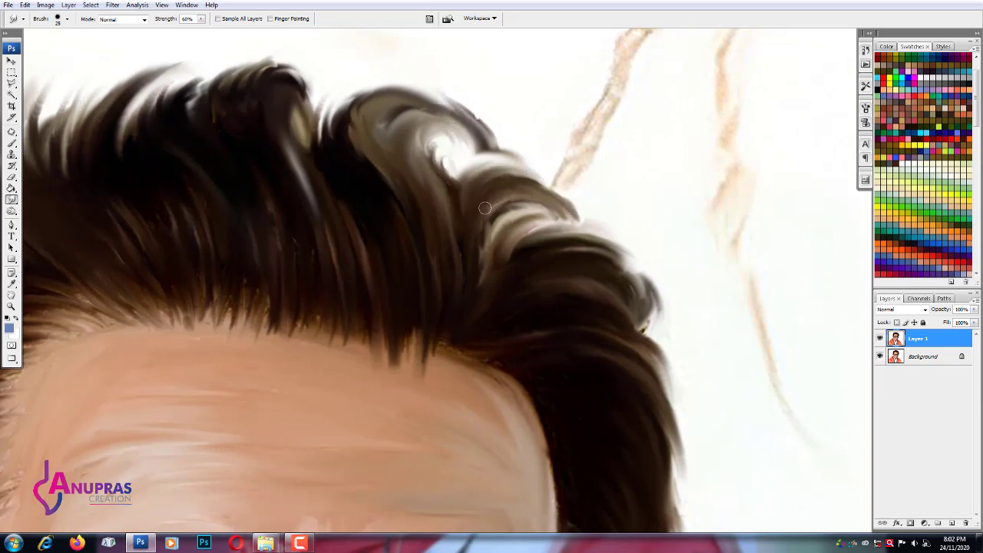
drag(466, 371, 546, 367)
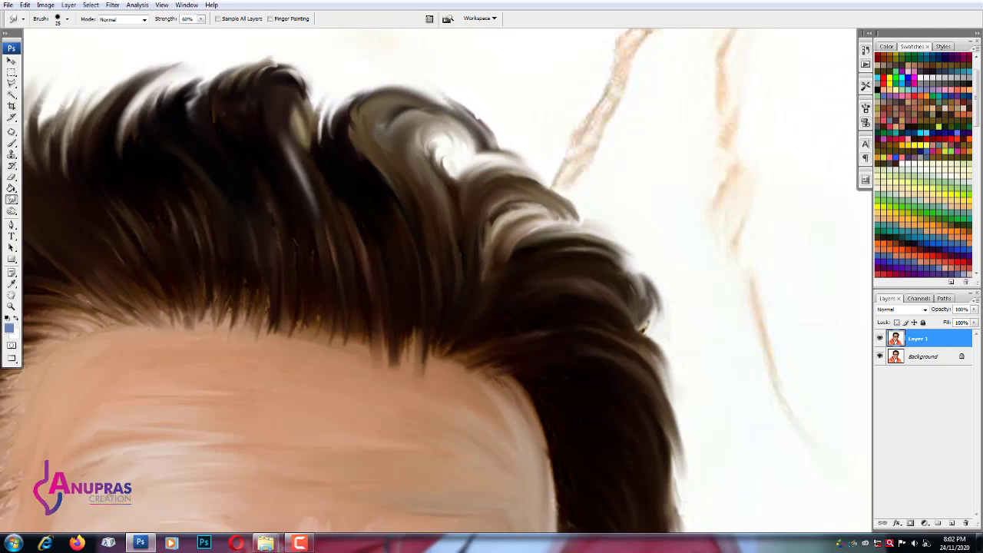
drag(645, 306, 648, 329)
mouse_move(591, 254)
mouse_down()
mouse_move(649, 311)
mouse_move(642, 281)
mouse_up()
drag(549, 231, 651, 268)
- With a larger brush, smooth the whole right side of the hair in long strokes
key(bracketright)
drag(599, 223, 530, 201)
drag(550, 246, 519, 61)
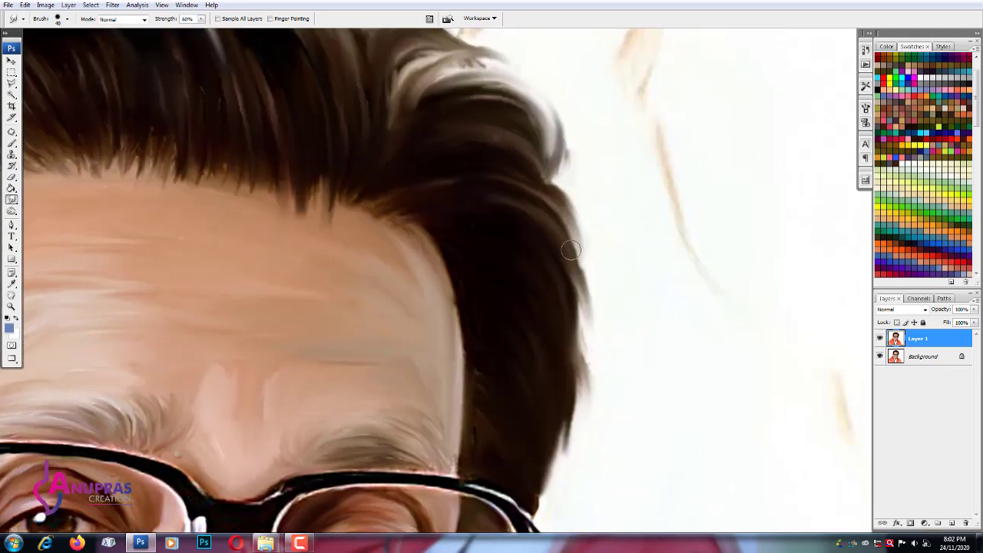
mouse_move(584, 285)
mouse_down()
mouse_move(587, 388)
mouse_move(553, 469)
mouse_up()
mouse_move(532, 344)
mouse_down()
mouse_move(512, 275)
mouse_move(566, 136)
mouse_up()
- Smooth the lower iris into a uniform tone and blend the eye white beside it
scroll(539, 150, up, 5)
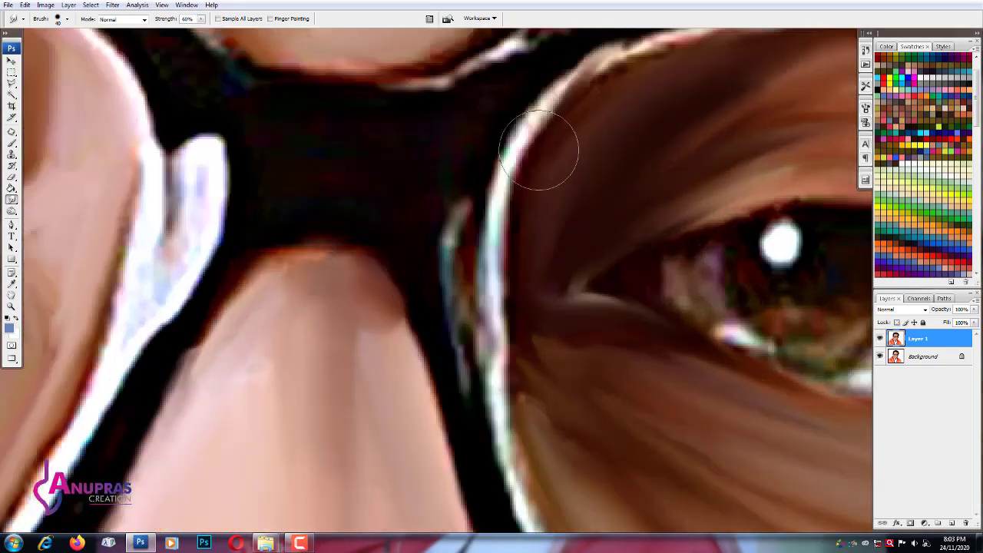
scroll(539, 151, down, 5)
scroll(539, 150, down, 2)
scroll(504, 166, up, 2)
scroll(505, 167, down, 2)
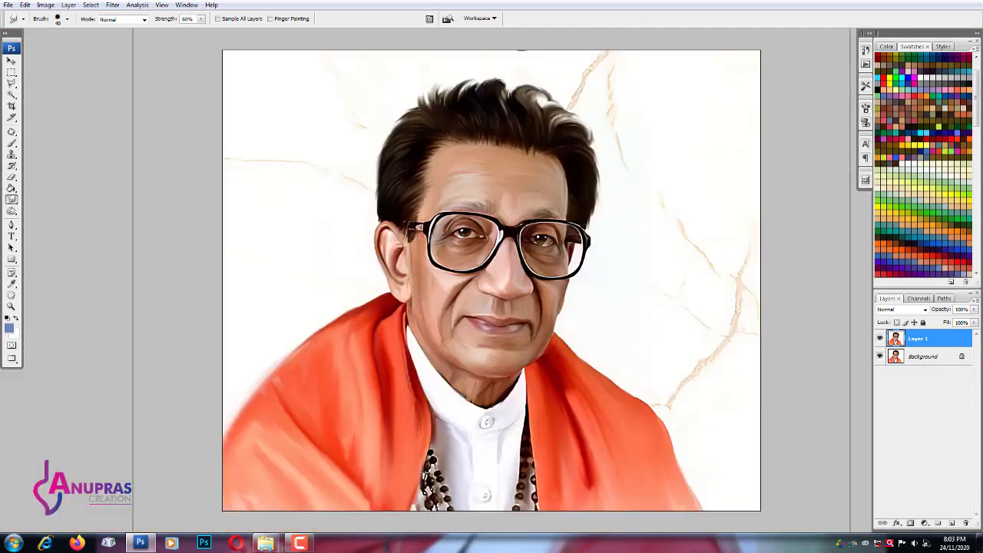
scroll(477, 270, up, 4)
scroll(482, 256, down, 1)
scroll(451, 222, up, 3)
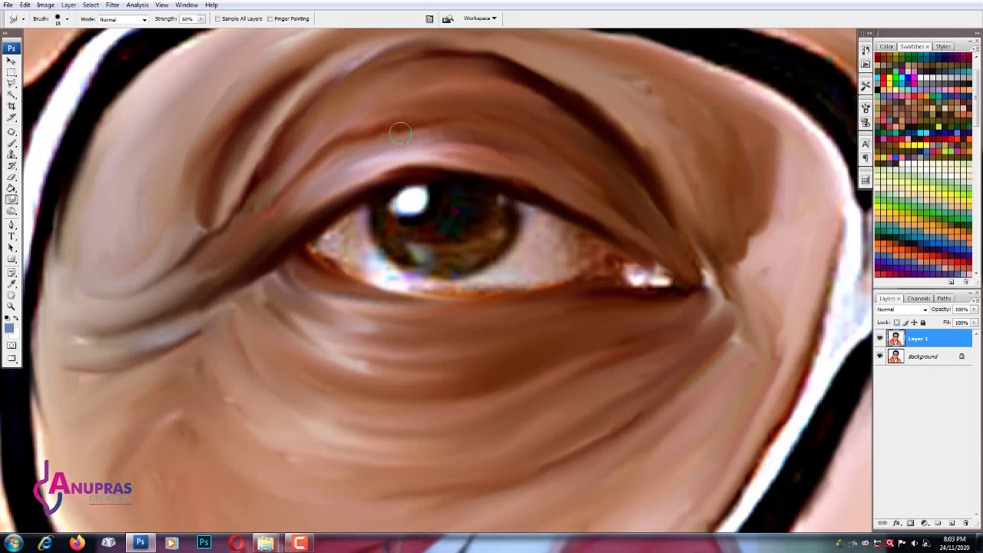
mouse_move(391, 246)
mouse_down()
mouse_move(435, 195)
mouse_move(465, 222)
mouse_up()
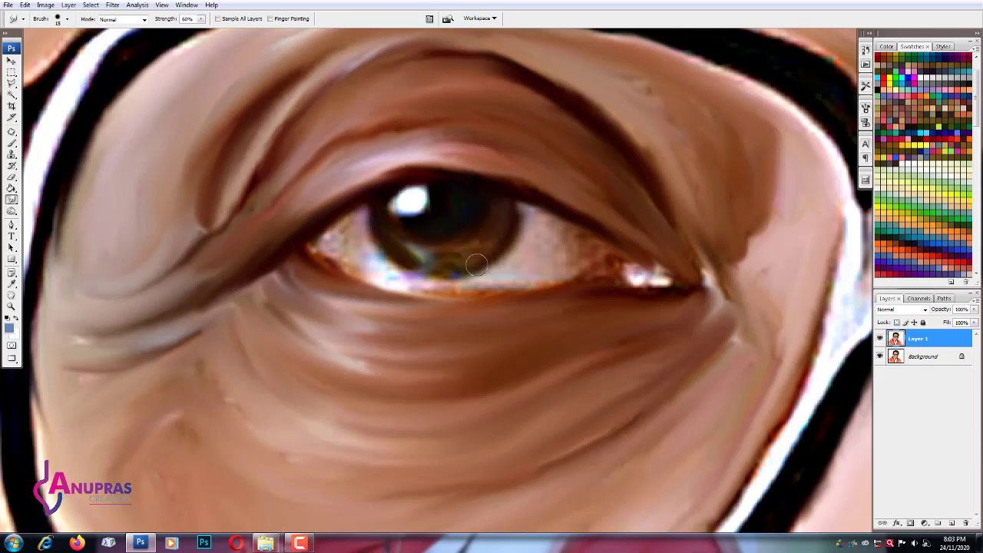
mouse_move(430, 265)
mouse_down()
mouse_move(488, 221)
mouse_move(487, 252)
mouse_move(424, 264)
mouse_move(434, 249)
mouse_up()
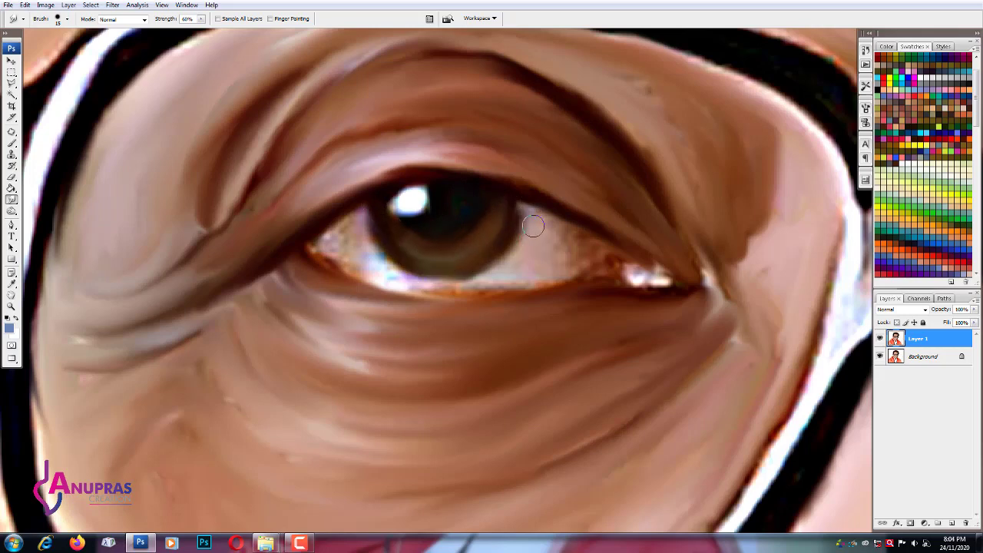
mouse_move(533, 225)
mouse_down()
mouse_move(495, 272)
mouse_move(574, 255)
mouse_move(615, 263)
mouse_move(550, 222)
mouse_up()
- With a smaller brush, blend the eye white toward the outer and inner corners and lower lid
key(bracketleft)
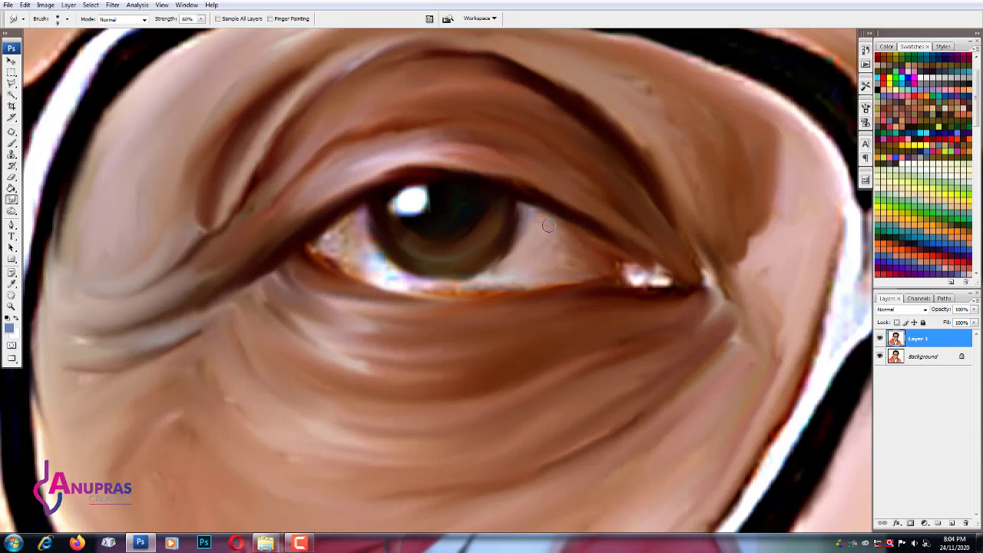
key(bracketleft)
mouse_move(584, 261)
mouse_down()
mouse_move(681, 281)
mouse_move(653, 264)
mouse_move(608, 288)
mouse_move(627, 259)
mouse_move(449, 290)
mouse_move(520, 278)
mouse_up()
mouse_move(327, 250)
mouse_down()
mouse_move(349, 224)
mouse_move(391, 284)
mouse_move(357, 229)
mouse_move(341, 237)
mouse_move(468, 305)
mouse_move(489, 277)
mouse_up()
mouse_move(390, 288)
mouse_down()
mouse_move(350, 243)
mouse_move(405, 283)
mouse_move(402, 275)
mouse_up()
- Set the foreground colour to white
click(6, 328)
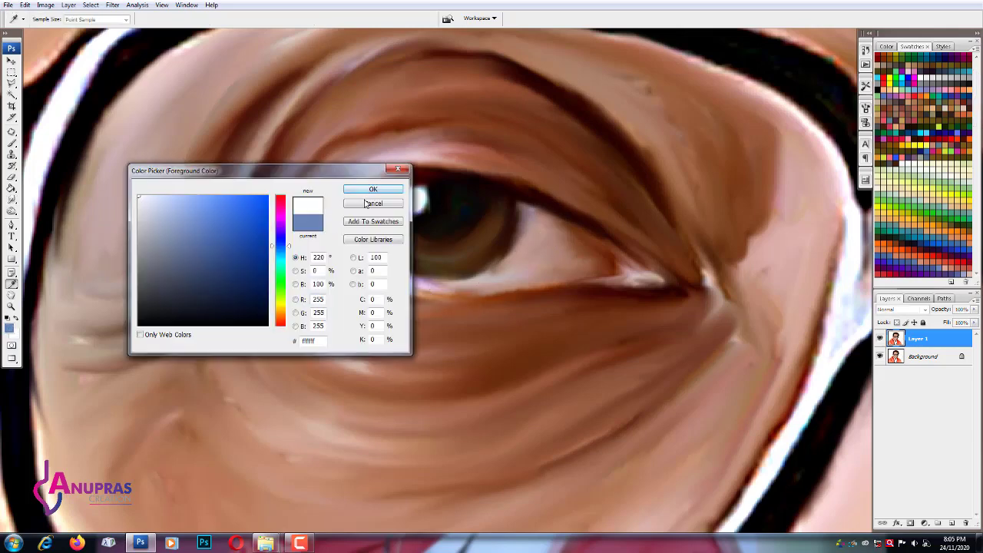
click(373, 189)
click(6, 330)
click(374, 188)
- Paint a white highlight in the inner eye corner with a small Brush at 83% flow
click(11, 142)
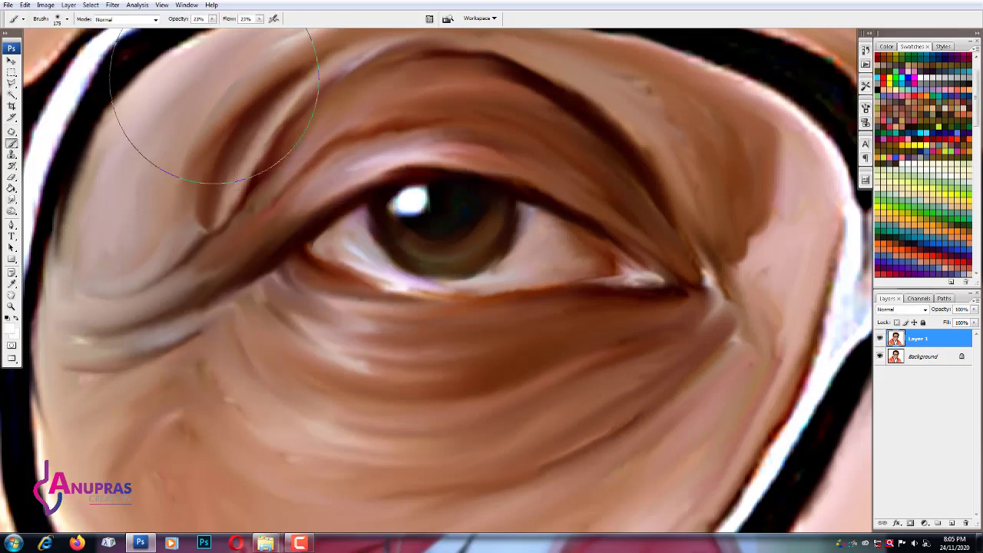
click(67, 18)
key(Return)
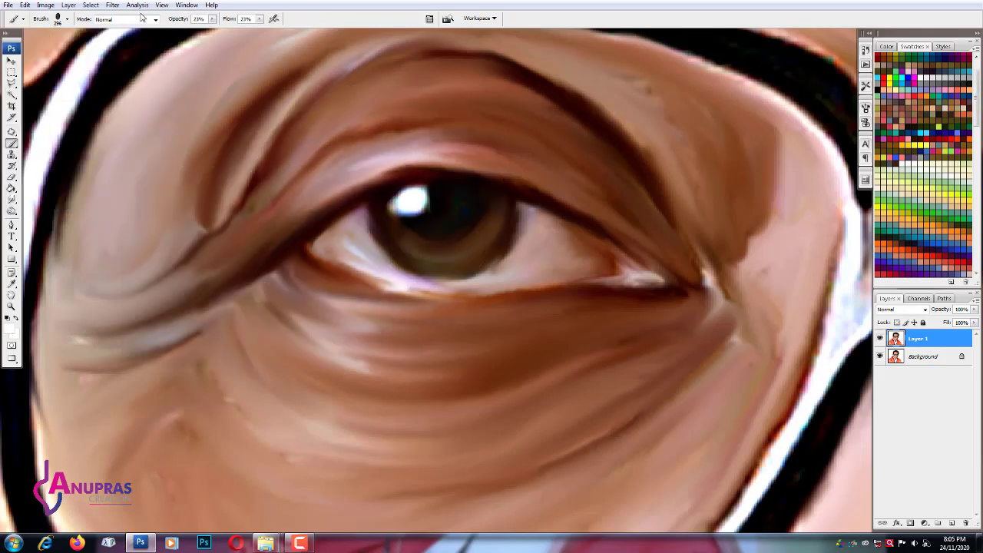
click(212, 19)
drag(259, 21, 290, 33)
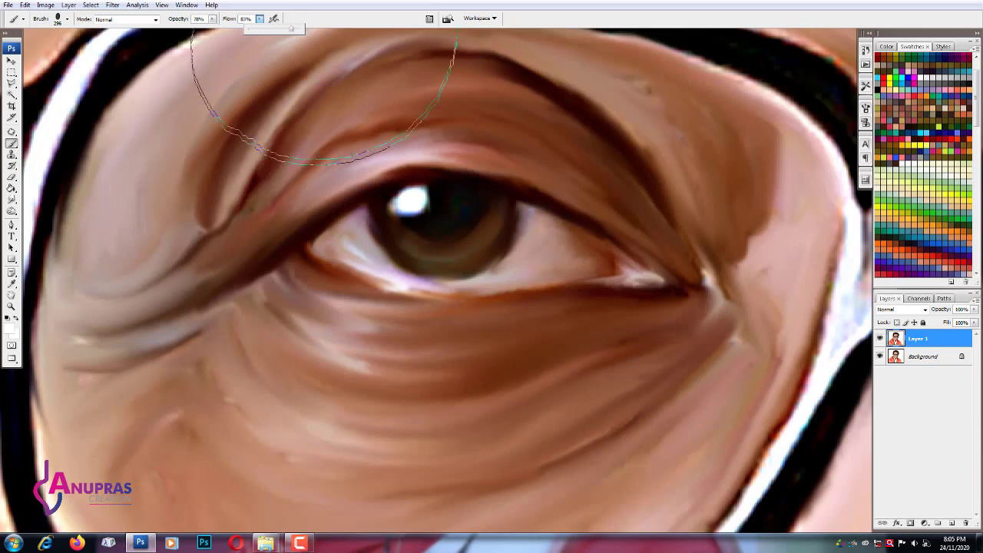
key(bracketleft)
key(bracketleft)
key(bracketleft)
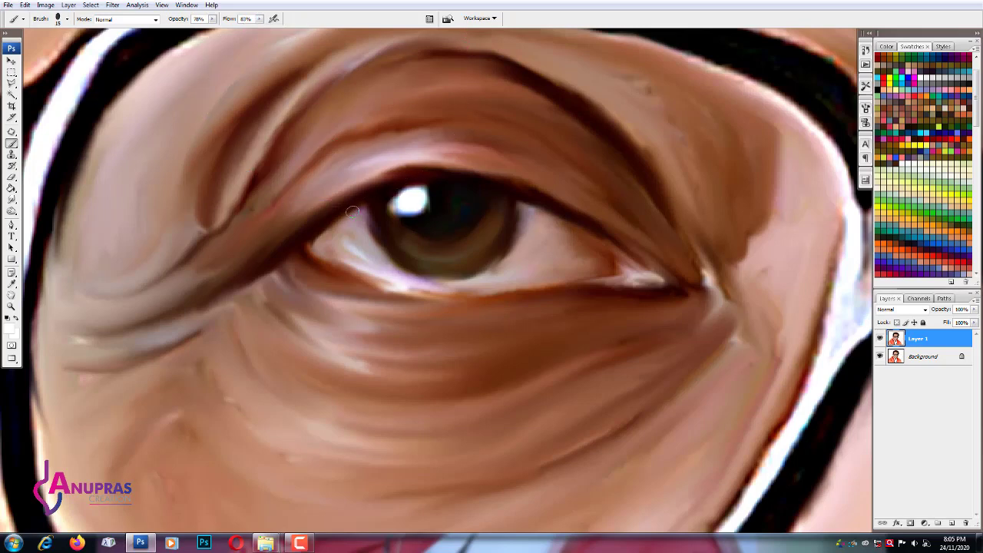
click(354, 230)
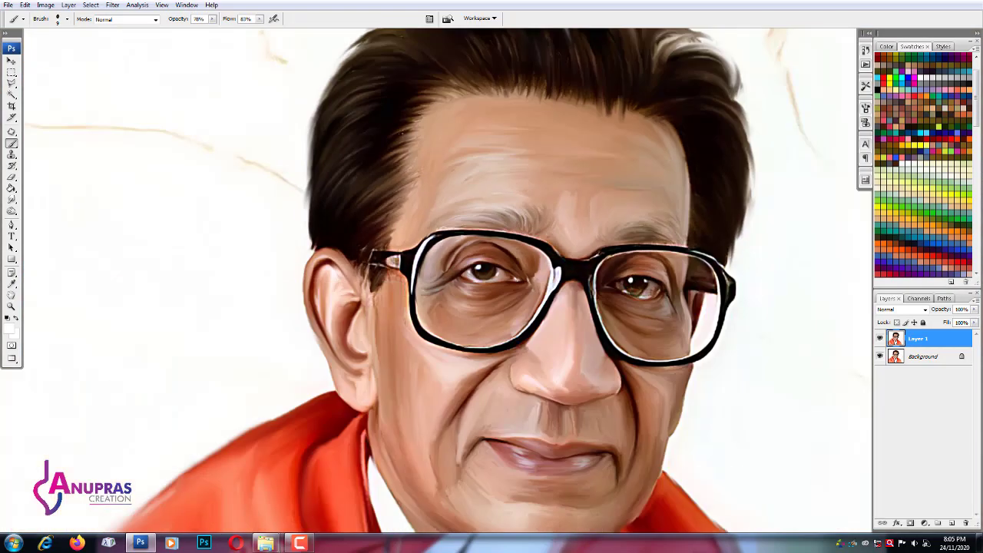
- Smudge the white highlights softly around the iris
key(r)
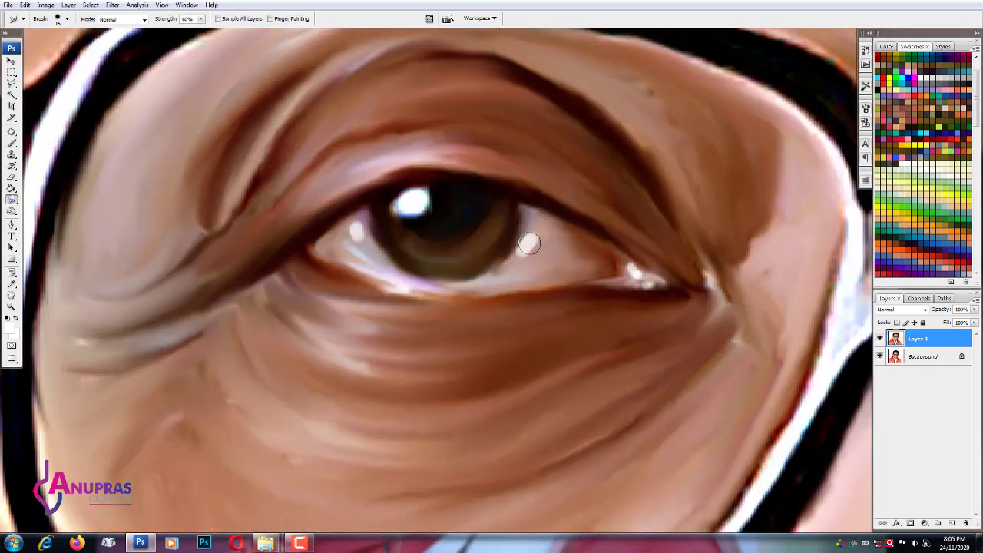
drag(530, 243, 532, 250)
drag(351, 233, 368, 247)
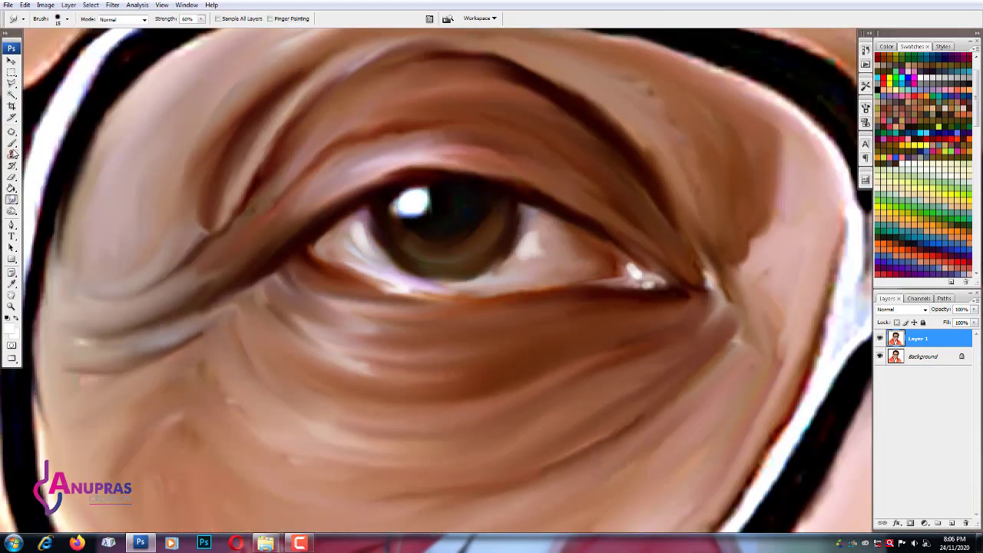
- Paint a small light-grey catch-light dot on the iris
click(12, 144)
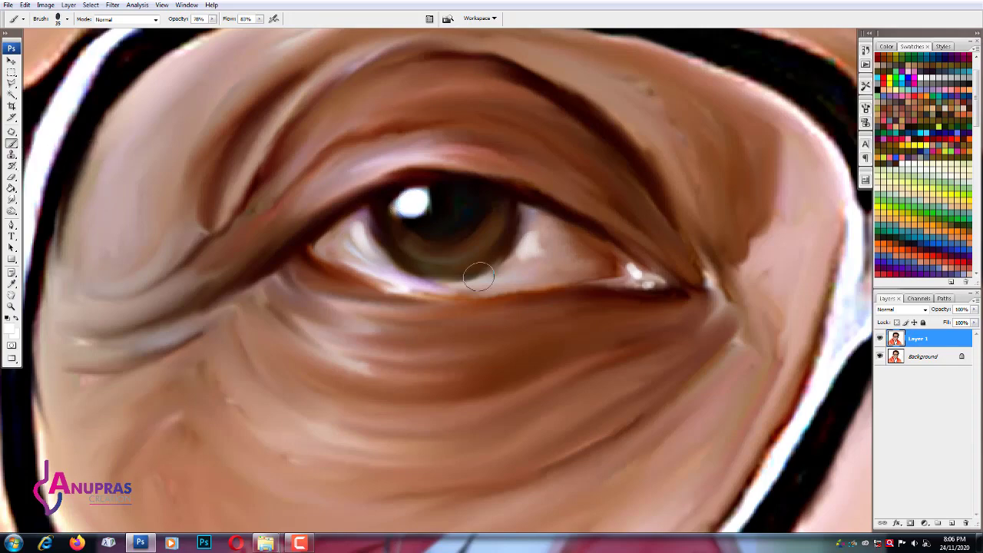
click(10, 328)
click(145, 210)
click(369, 191)
click(460, 206)
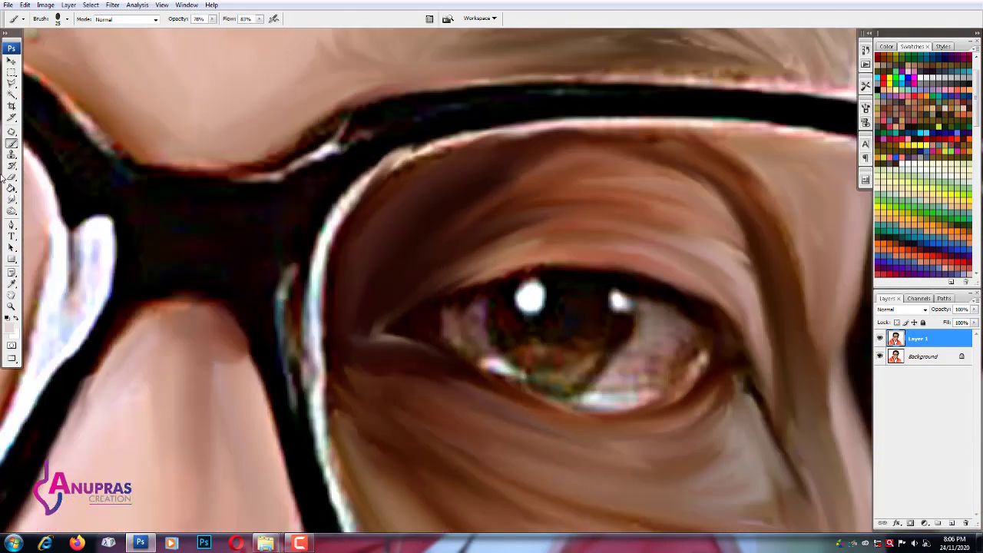
click(12, 205)
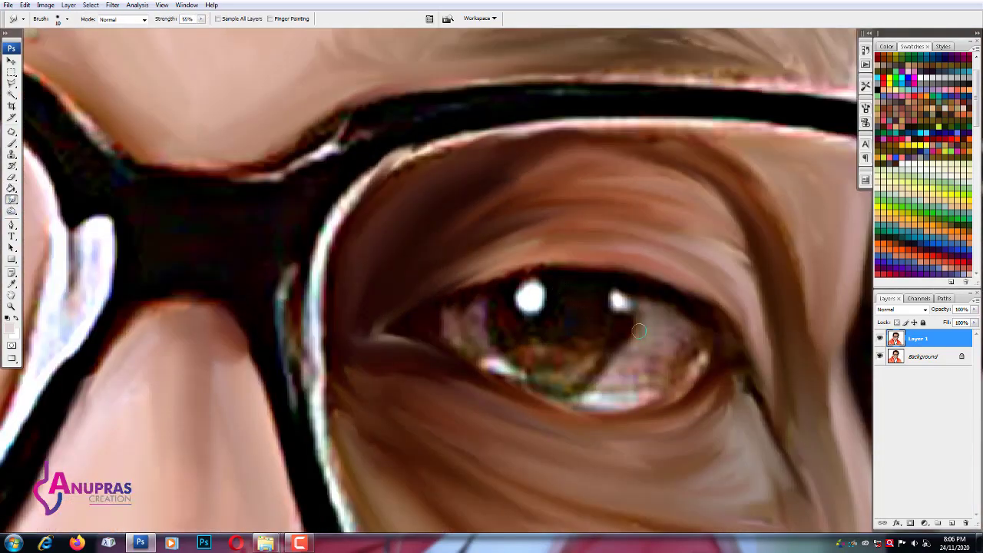
- Darken and blend the upper eyelid edge and smooth the iris into an even brown
drag(706, 319, 673, 297)
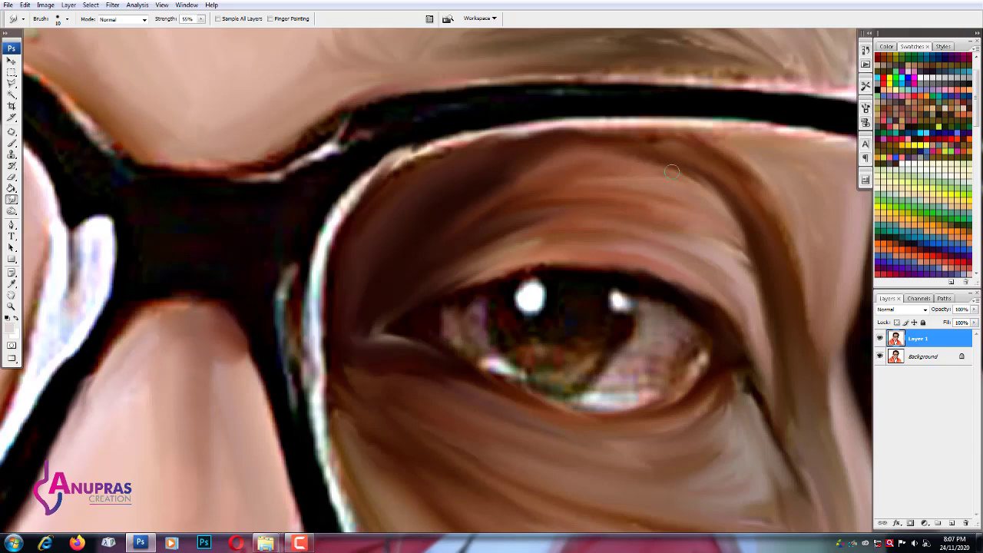
mouse_move(544, 265)
mouse_down()
mouse_move(560, 275)
mouse_move(436, 328)
mouse_up()
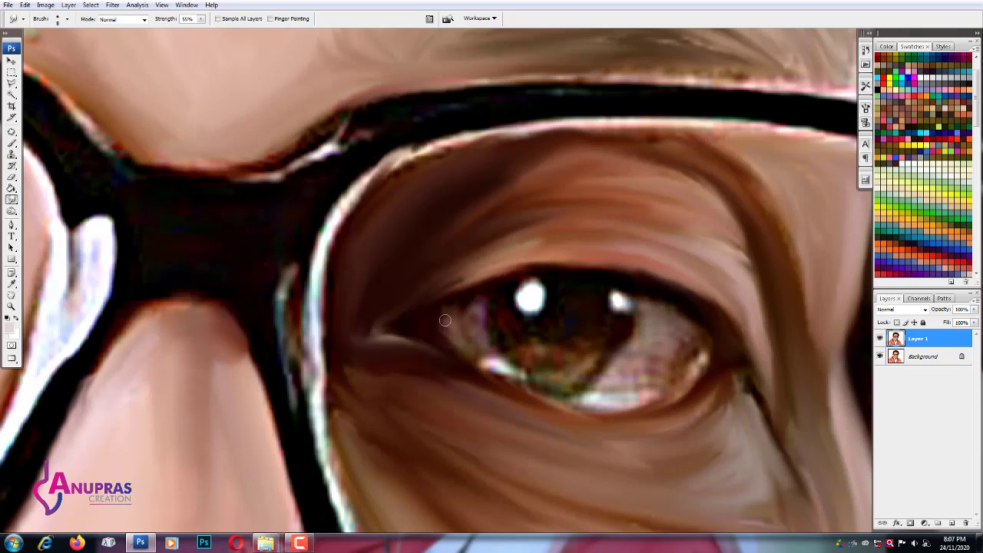
drag(479, 308, 503, 369)
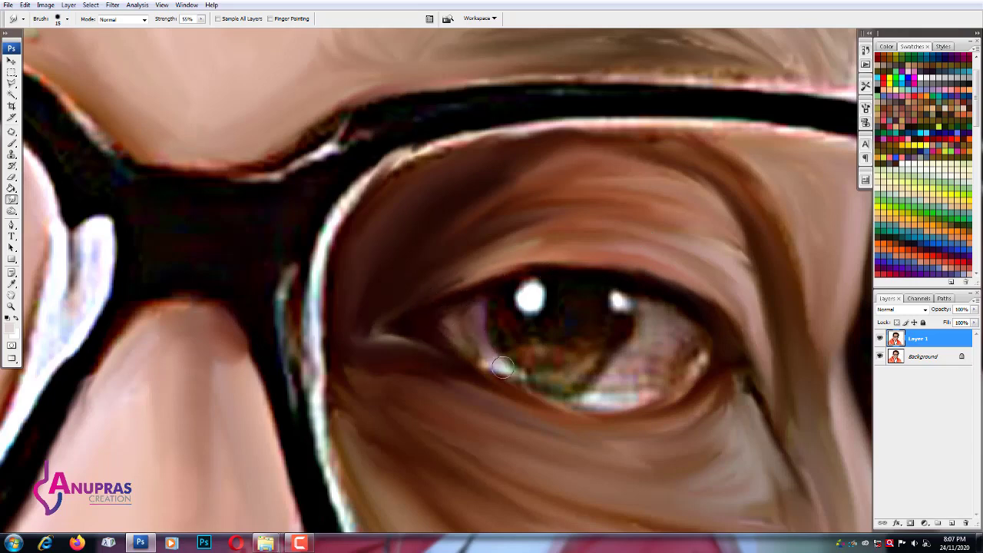
mouse_move(460, 326)
mouse_down()
mouse_move(499, 372)
mouse_move(479, 292)
mouse_up()
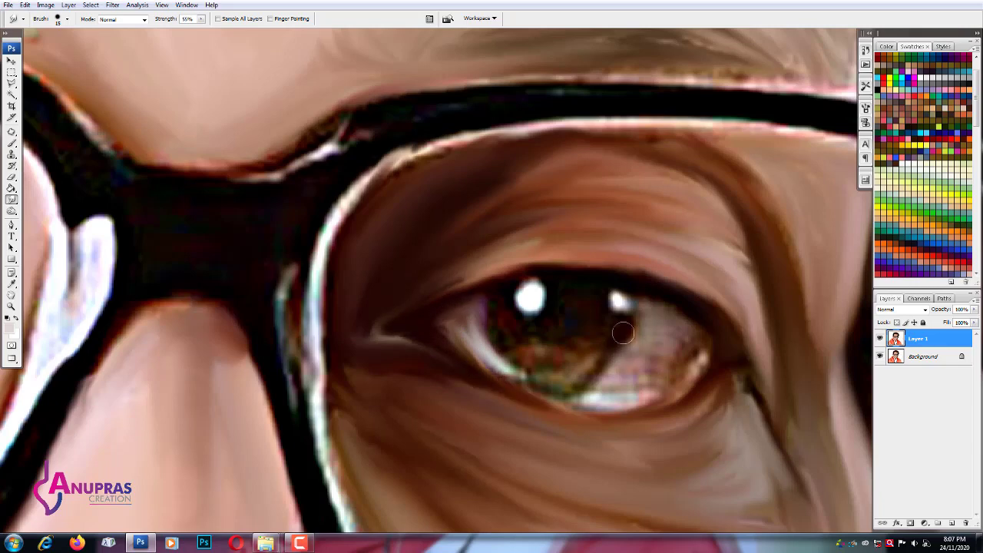
drag(509, 269, 513, 322)
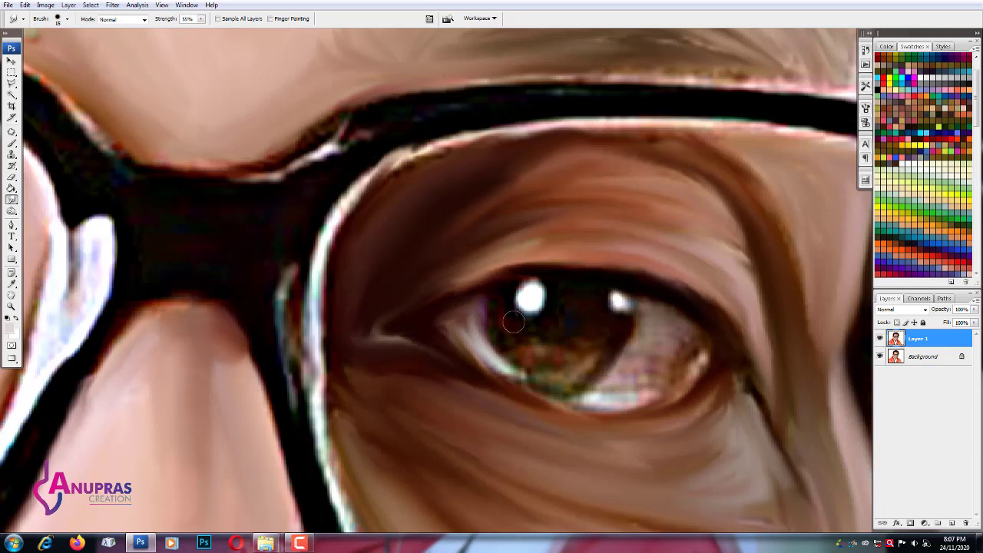
mouse_move(576, 308)
mouse_down()
mouse_move(561, 330)
mouse_move(592, 345)
mouse_move(522, 345)
mouse_move(616, 340)
mouse_move(591, 387)
mouse_move(679, 368)
mouse_move(684, 382)
mouse_move(707, 340)
mouse_move(661, 318)
mouse_move(676, 365)
mouse_move(597, 397)
mouse_move(513, 367)
mouse_move(549, 395)
mouse_move(595, 376)
mouse_move(500, 350)
mouse_up()
key(bracketleft)
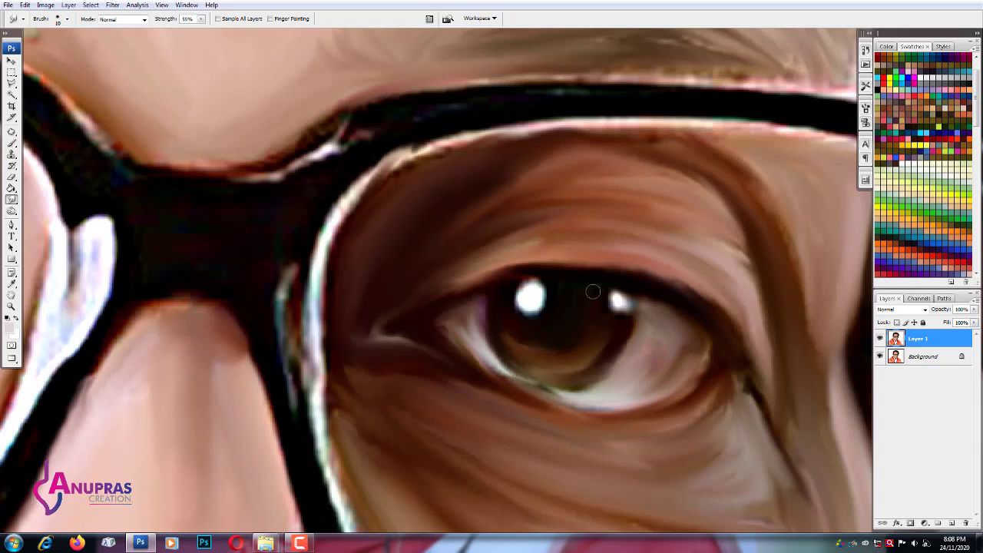
drag(635, 297, 624, 336)
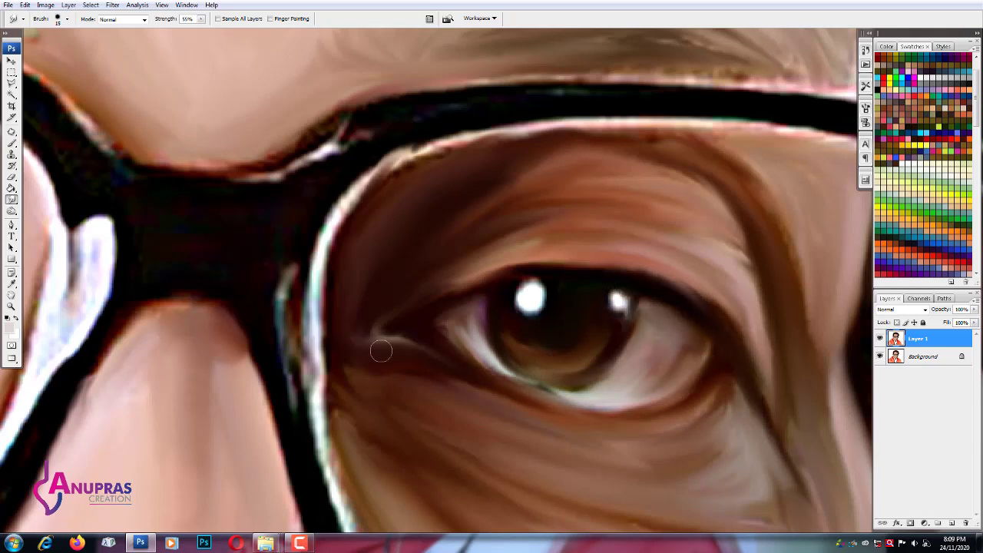
- With a larger brush, blend the inner glasses rim and its reflection into the dark frame
key(bracketright)
key(bracketright)
key(bracketright)
mouse_move(309, 193)
mouse_down()
mouse_move(372, 146)
mouse_move(314, 148)
mouse_up()
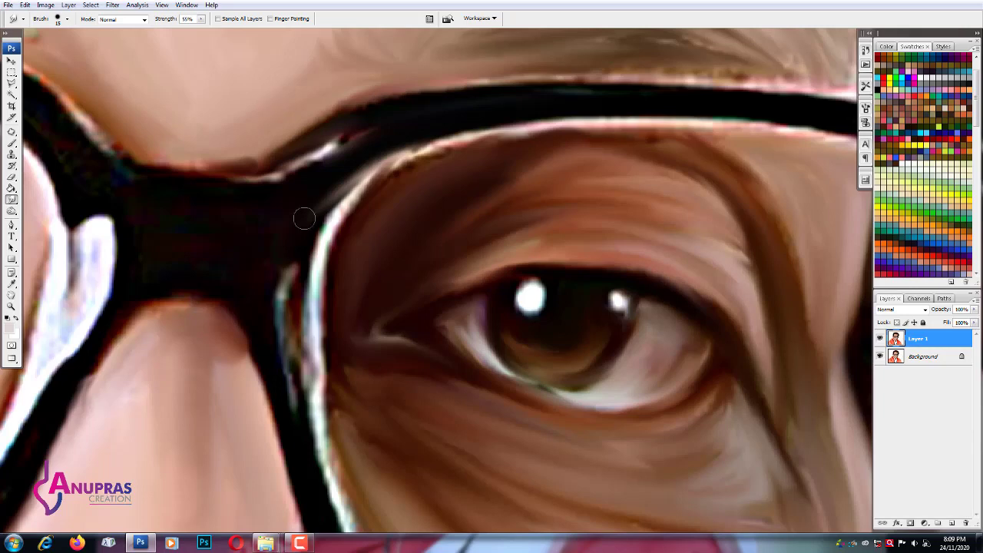
drag(288, 261, 297, 399)
drag(299, 323, 308, 407)
drag(283, 338, 318, 476)
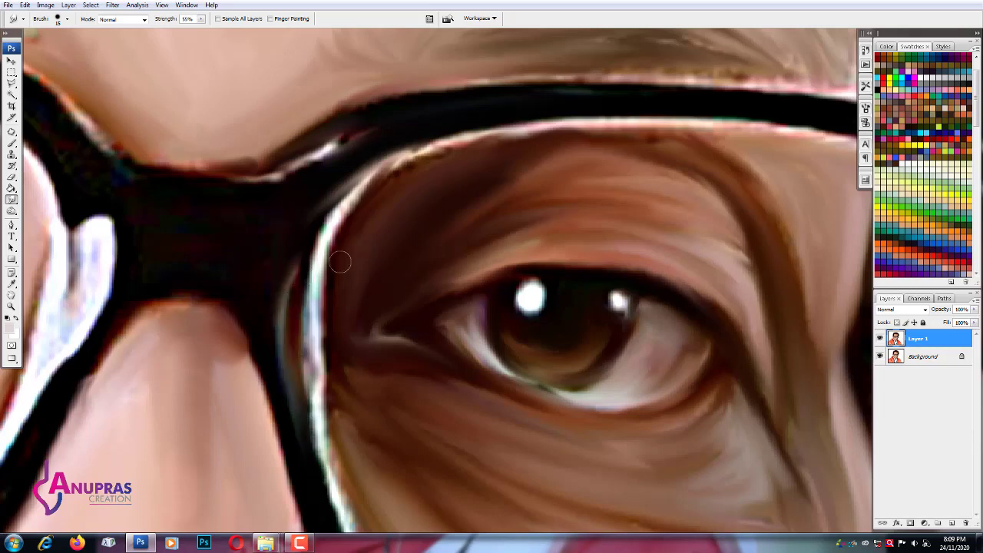
drag(431, 159, 338, 514)
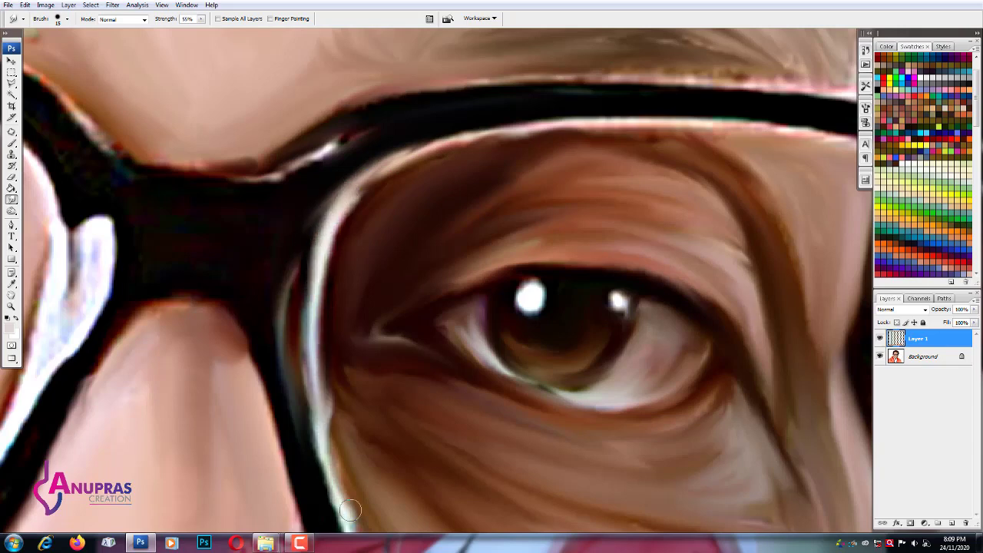
- Touch up the left rim and smooth the bridge's lower edge and top highlight
drag(288, 271, 278, 376)
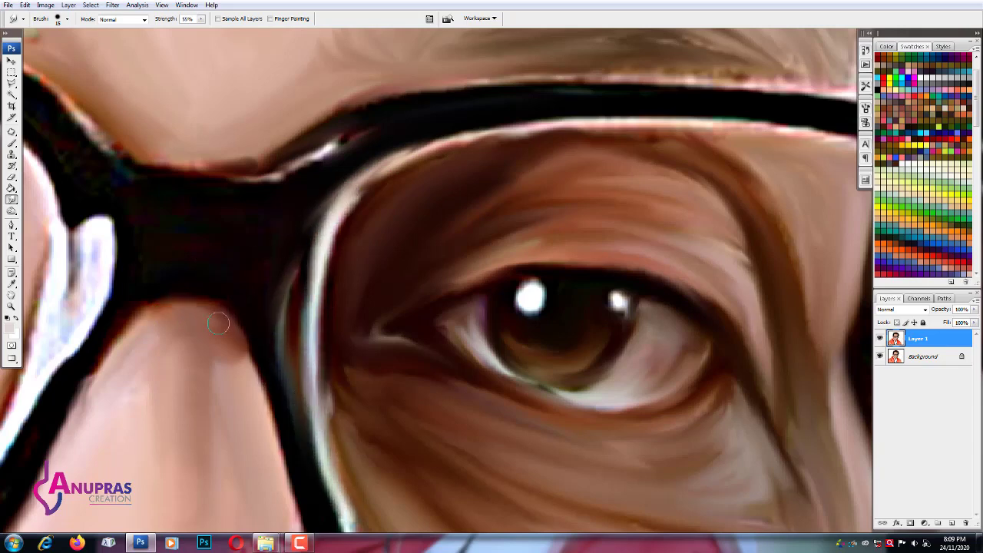
drag(138, 315, 69, 415)
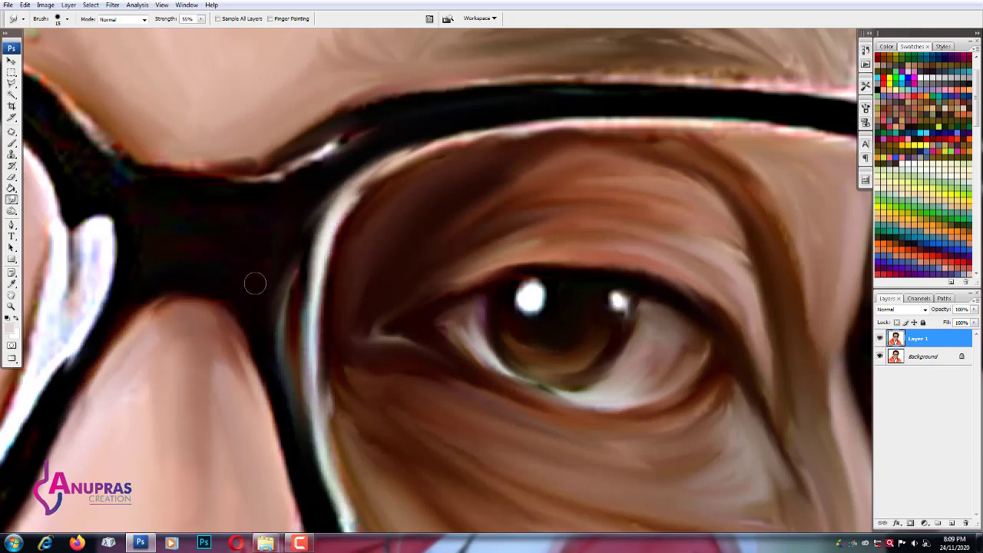
drag(276, 192, 414, 117)
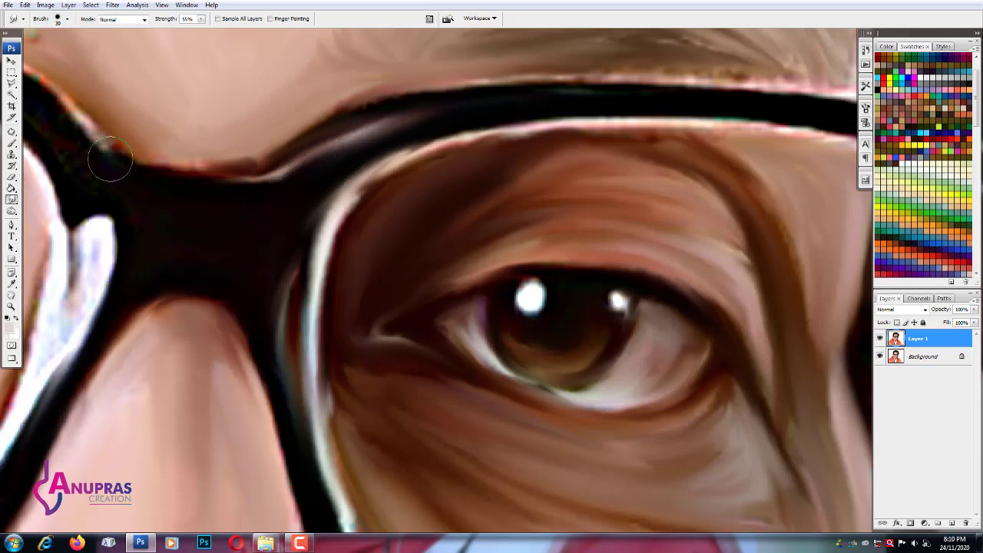
- Zoom in on one eye and smooth the eyelid, under-eye streaks, inner rim and bridge top
key(ctrl+minus)
key(ctrl+minus)
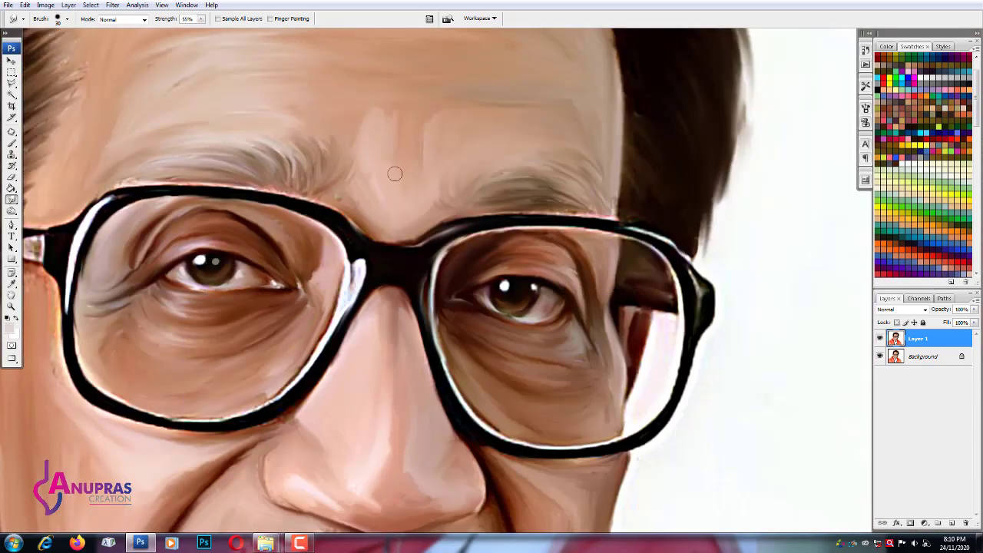
key(ctrl+plus)
key(ctrl+plus)
mouse_move(453, 232)
mouse_down()
mouse_move(333, 292)
mouse_move(438, 149)
mouse_move(660, 138)
mouse_move(762, 220)
mouse_move(761, 169)
mouse_move(790, 401)
mouse_move(454, 202)
mouse_move(468, 228)
mouse_move(741, 281)
mouse_move(566, 189)
mouse_move(796, 281)
mouse_move(809, 395)
mouse_move(713, 401)
mouse_move(728, 448)
mouse_move(783, 488)
mouse_move(491, 413)
mouse_up()
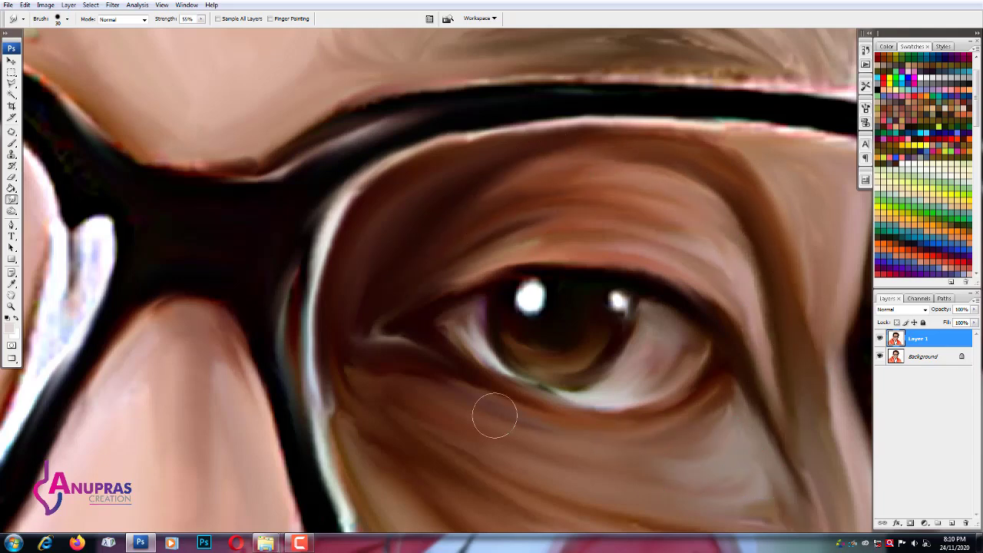
mouse_move(355, 423)
mouse_down()
mouse_move(316, 345)
mouse_move(244, 261)
mouse_up()
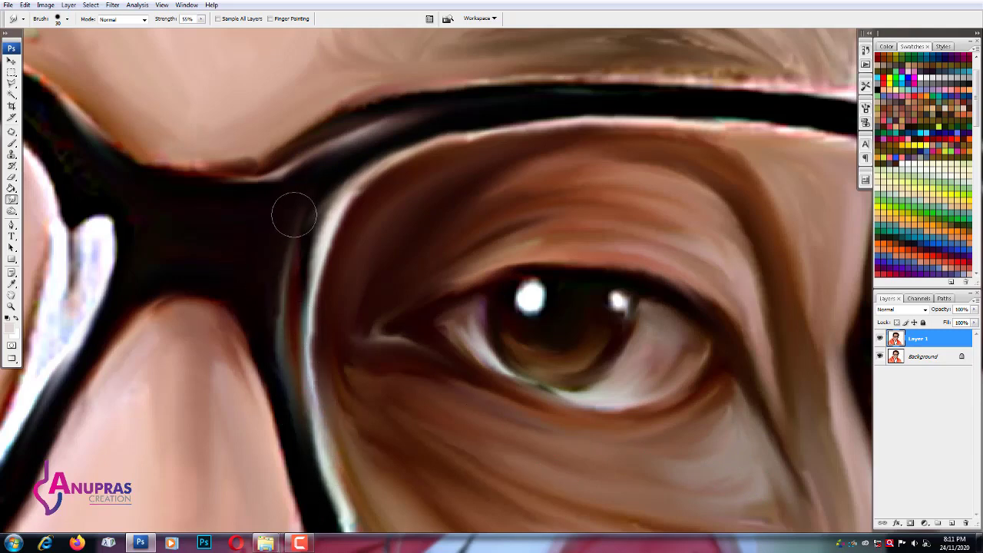
mouse_move(292, 212)
mouse_down()
mouse_move(281, 246)
mouse_move(167, 268)
mouse_up()
drag(248, 157, 184, 146)
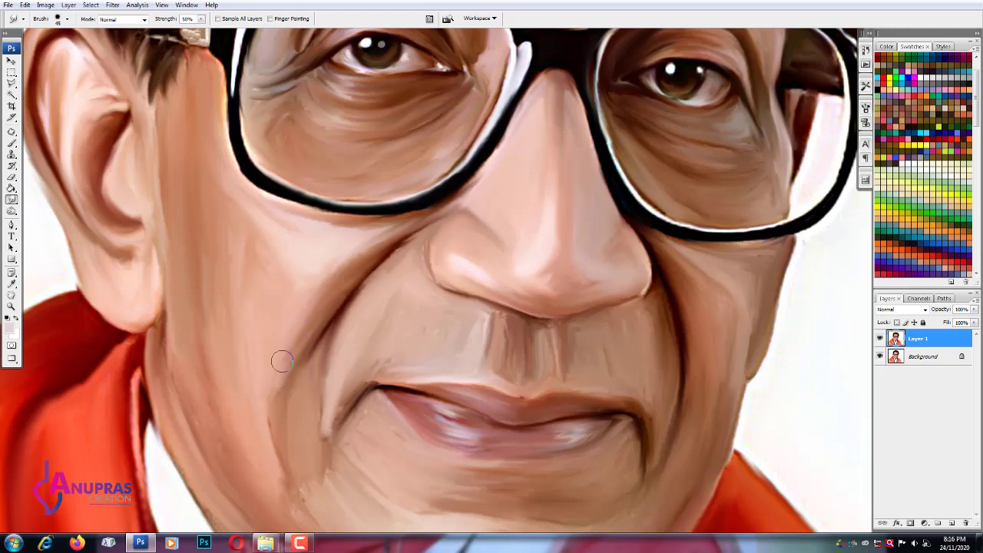
- Smooth the cheek skin texture and, with a smaller brush, the skin under the nostril
drag(278, 383, 280, 457)
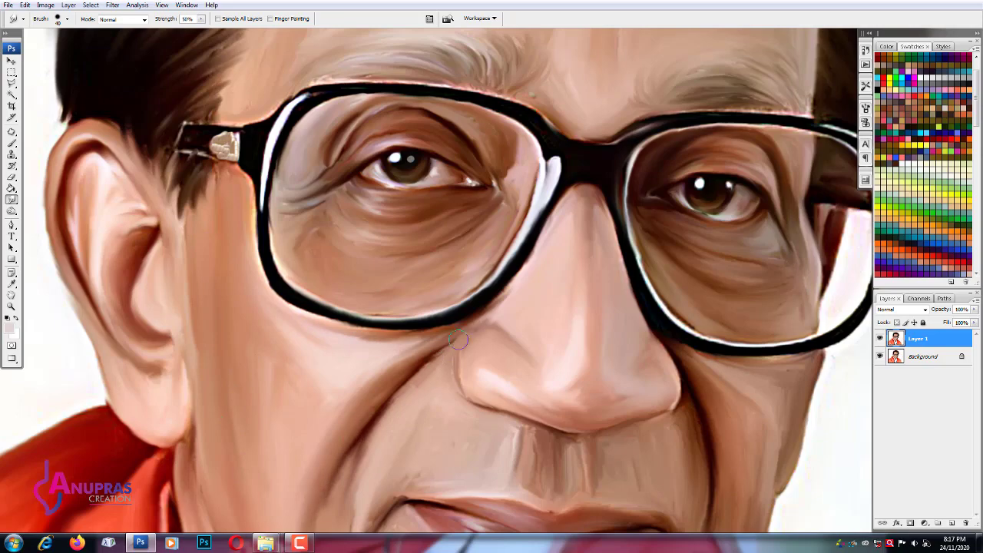
key(bracketleft)
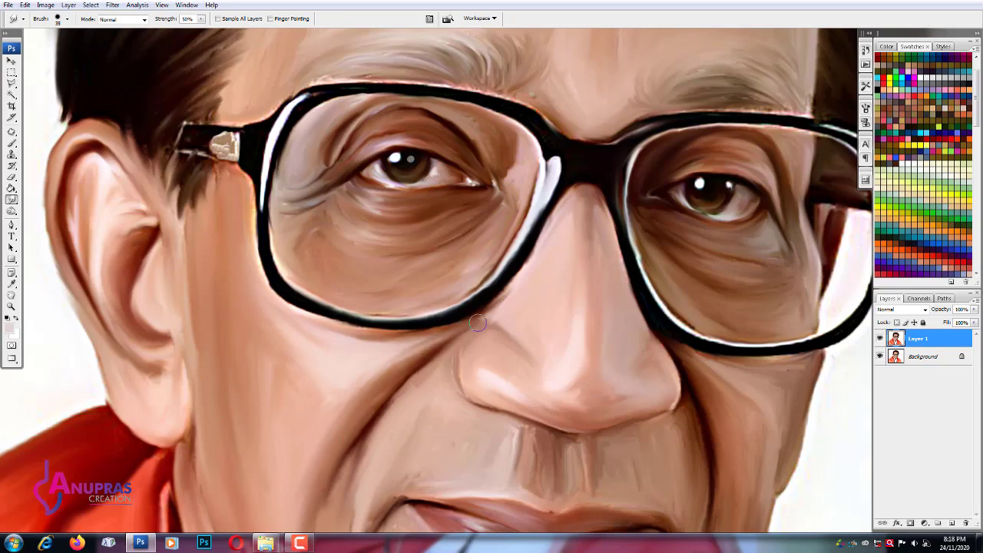
key(ctrl+plus)
key(bracketleft)
scroll(512, 410, down, 1)
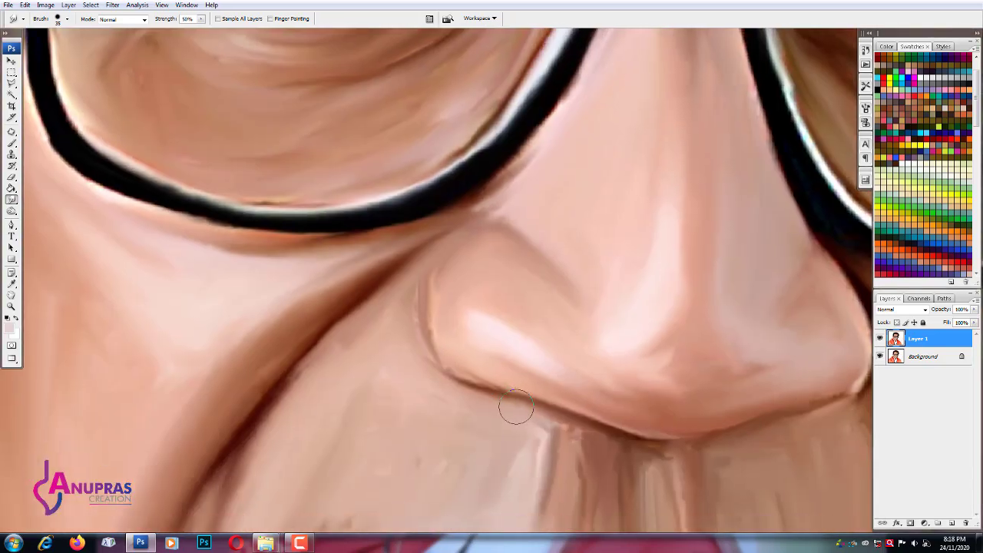
mouse_move(511, 410)
mouse_down()
mouse_move(575, 451)
mouse_move(579, 439)
mouse_move(450, 369)
mouse_move(417, 278)
mouse_move(463, 362)
mouse_move(418, 293)
mouse_move(455, 231)
mouse_move(370, 289)
mouse_up()
- At brush size about 40, blend the skin left of the nose, beside the philtrum and lip corner
key(bracketleft)
key(bracketright)
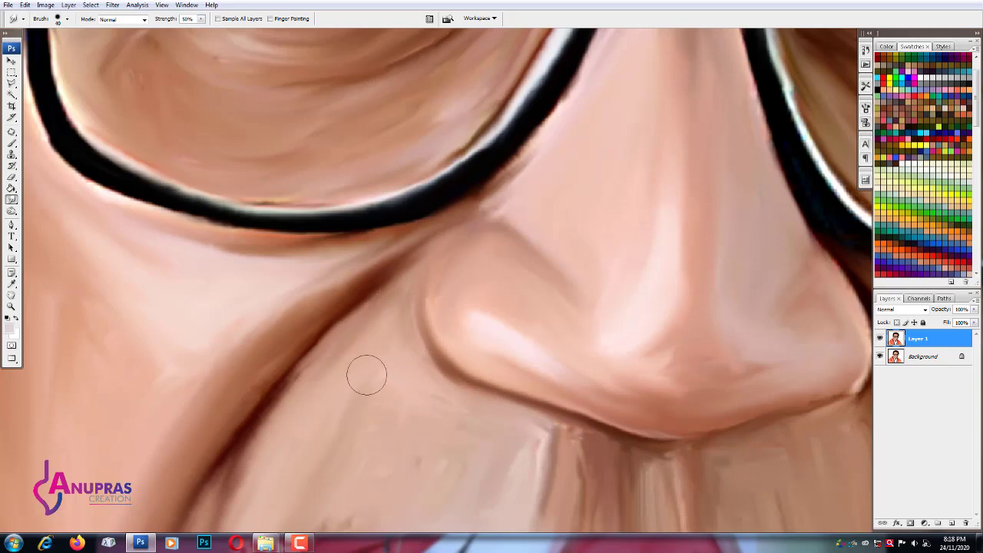
drag(390, 466, 306, 374)
mouse_move(376, 288)
mouse_down()
mouse_move(246, 396)
mouse_move(219, 484)
mouse_up()
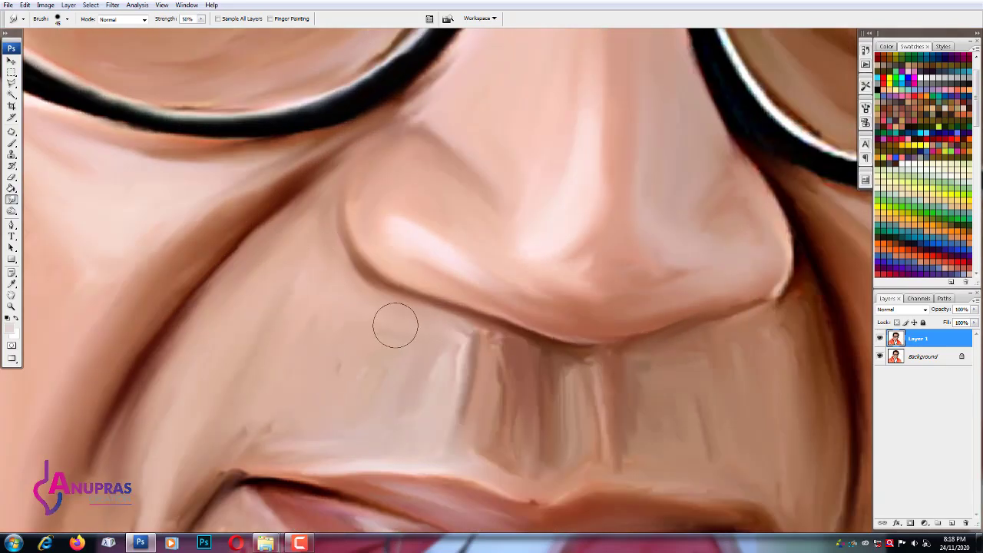
drag(432, 334, 444, 434)
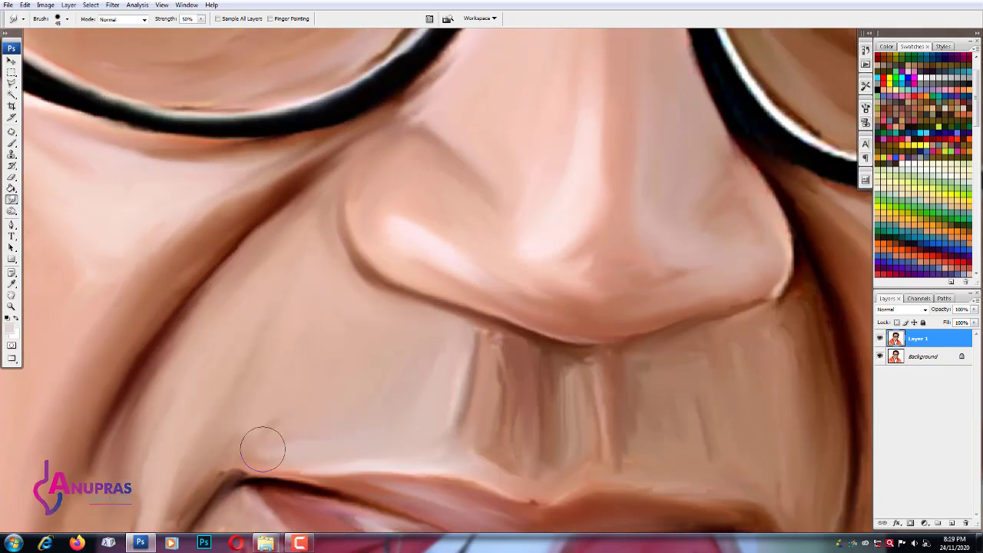
drag(263, 445, 222, 428)
- At brush size 60, smooth the cheek crease and soften the skin-to-white-collar edge
drag(138, 427, 235, 329)
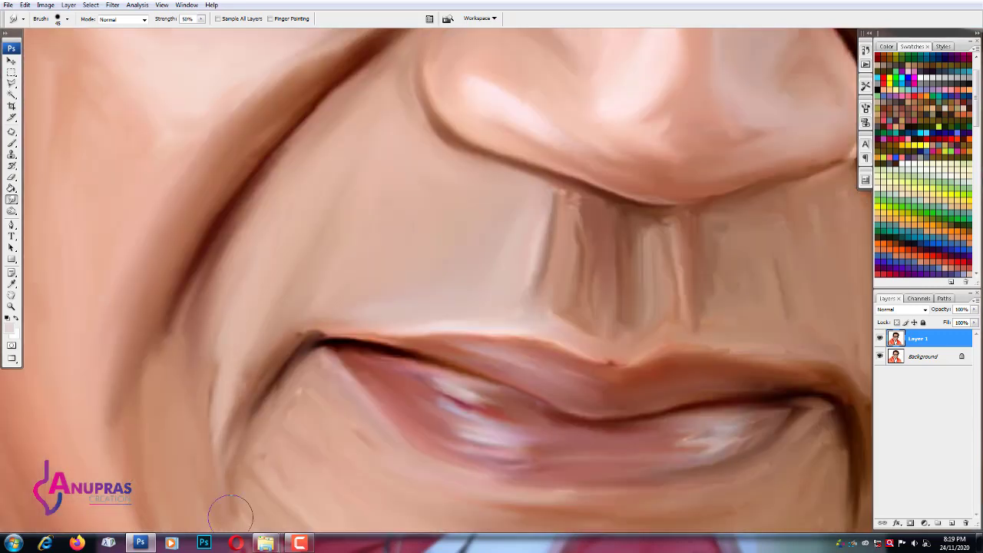
drag(160, 382, 213, 190)
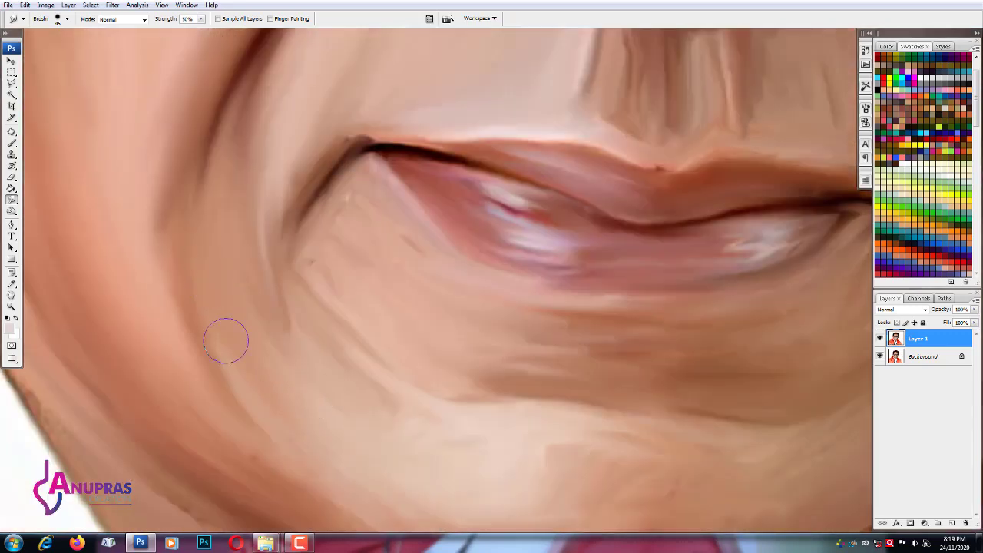
key(bracketright)
drag(312, 348, 390, 404)
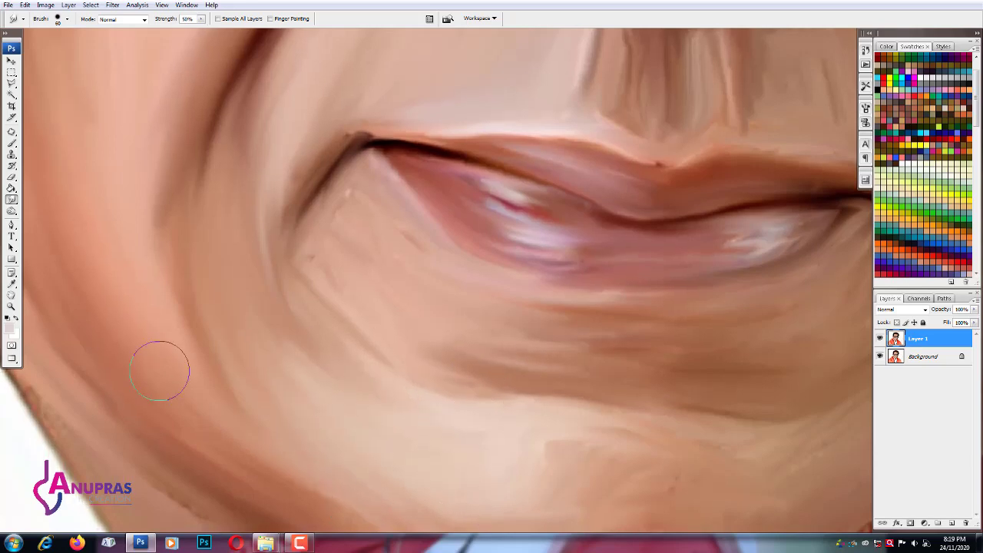
drag(160, 369, 321, 306)
drag(105, 193, 451, 506)
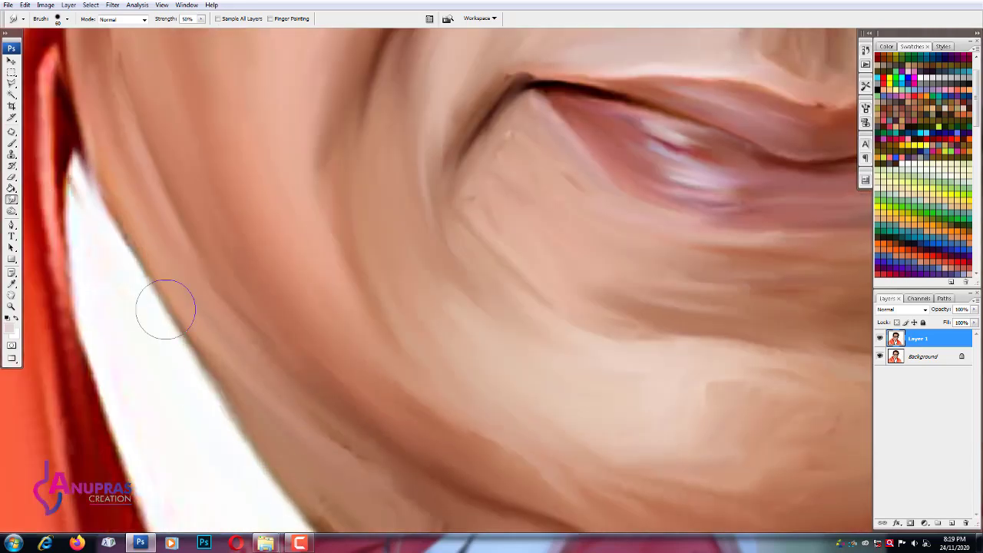
- Smudge the neck skin below the collar smooth
drag(388, 382, 576, 549)
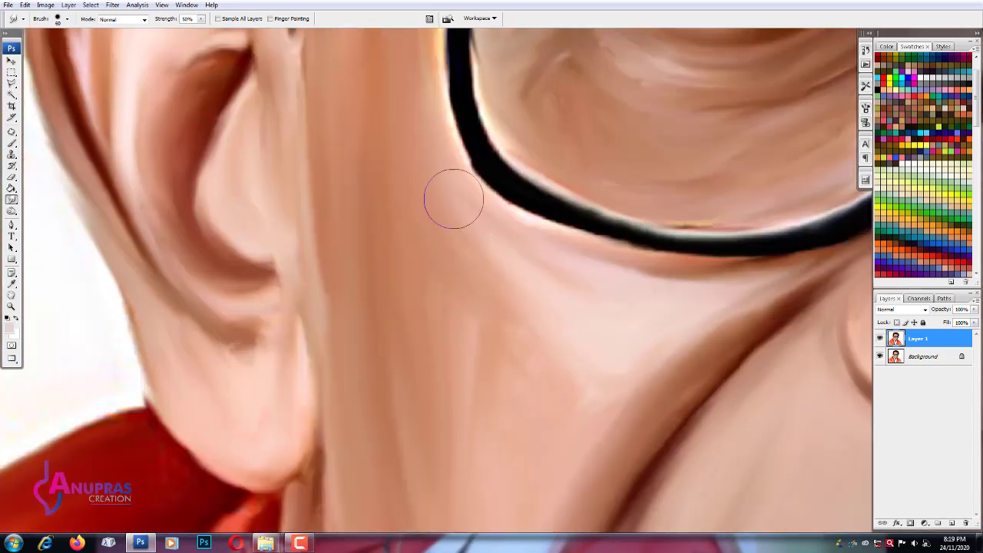
mouse_move(453, 198)
mouse_down()
mouse_move(517, 314)
mouse_move(417, 167)
mouse_move(463, 327)
mouse_move(494, 353)
mouse_move(469, 346)
mouse_move(444, 310)
mouse_move(463, 329)
mouse_move(470, 370)
mouse_up()
drag(558, 448, 458, 497)
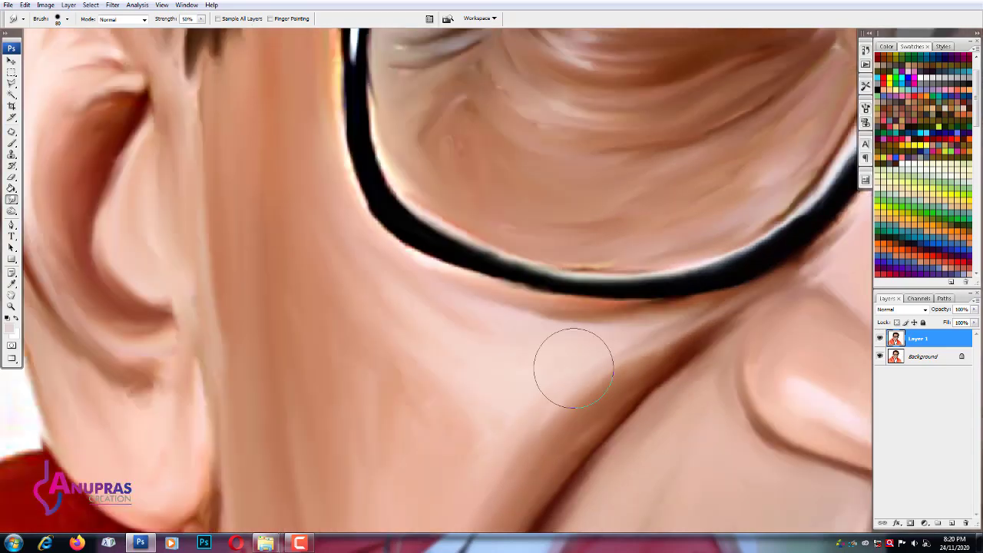
key(ctrl+plus)
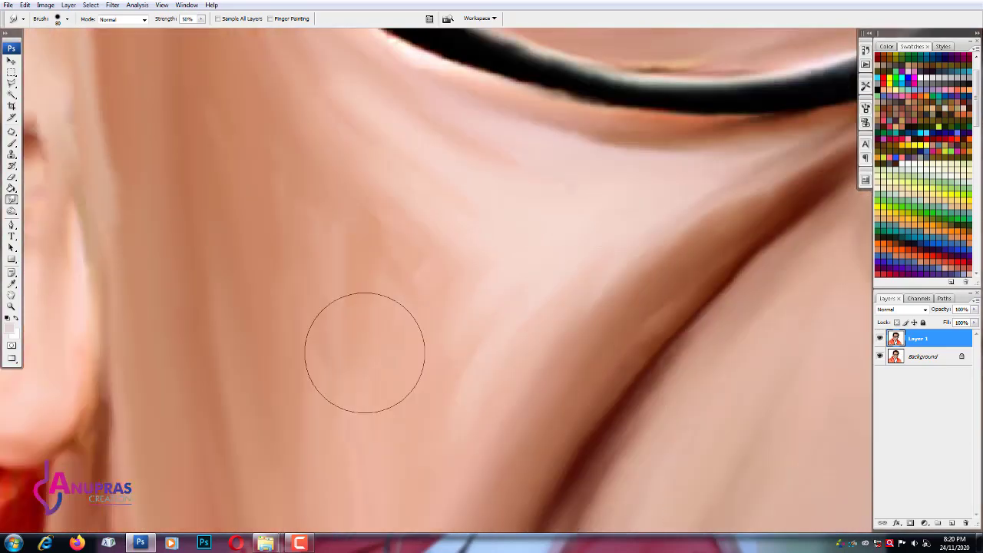
key(ctrl+minus)
key(ctrl+minus)
key(ctrl+minus)
drag(432, 499, 233, 392)
key(ctrl+plus)
key(ctrl+plus)
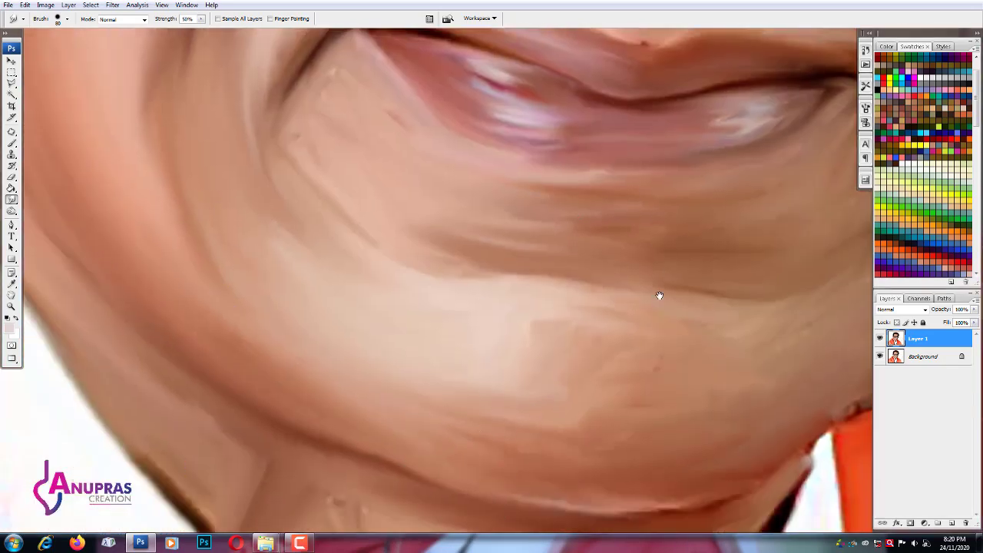
- Smooth the dark streak across the lower chin and the dark band below the lips
drag(658, 294, 608, 284)
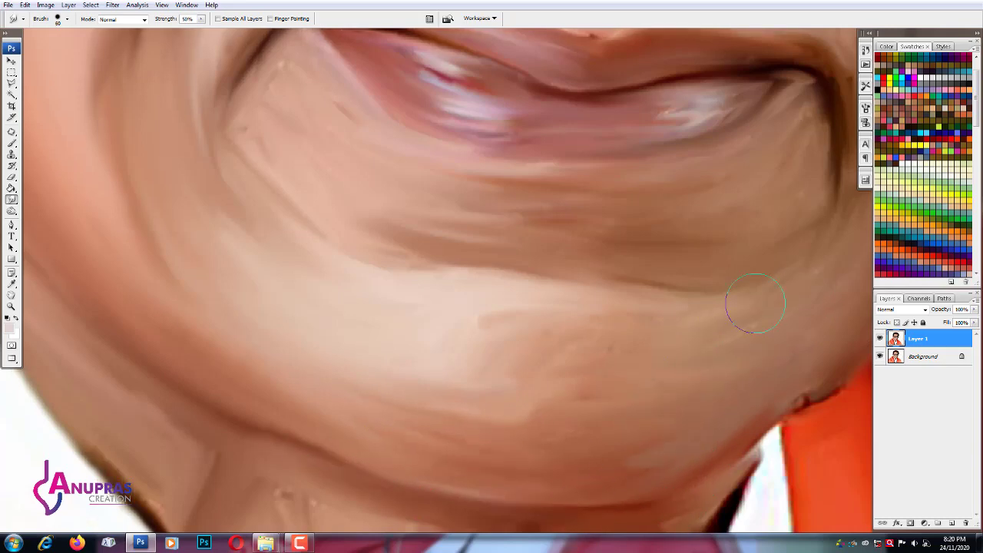
drag(746, 296, 520, 314)
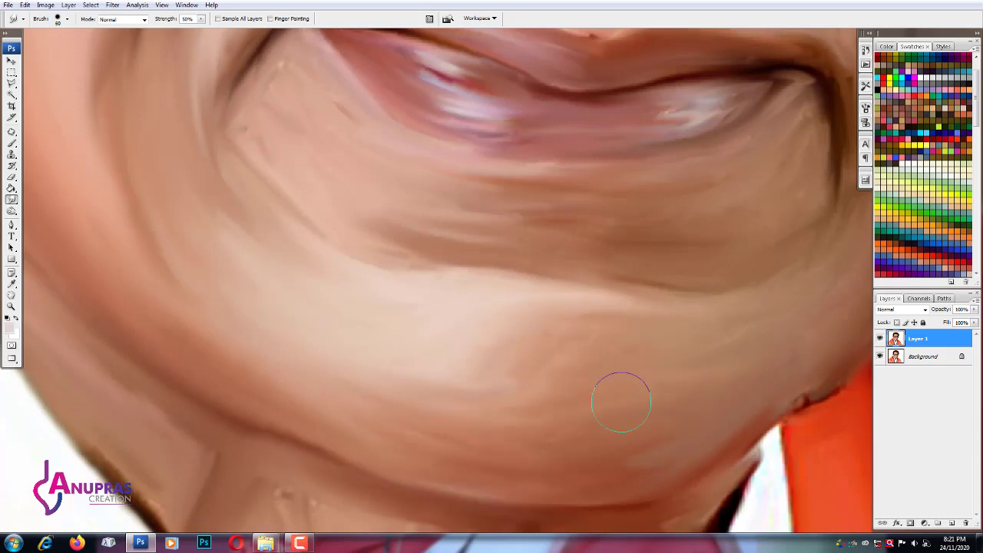
scroll(361, 402, up, 3)
mouse_move(326, 279)
mouse_down()
mouse_move(432, 391)
mouse_move(511, 391)
mouse_move(439, 357)
mouse_move(384, 285)
mouse_up()
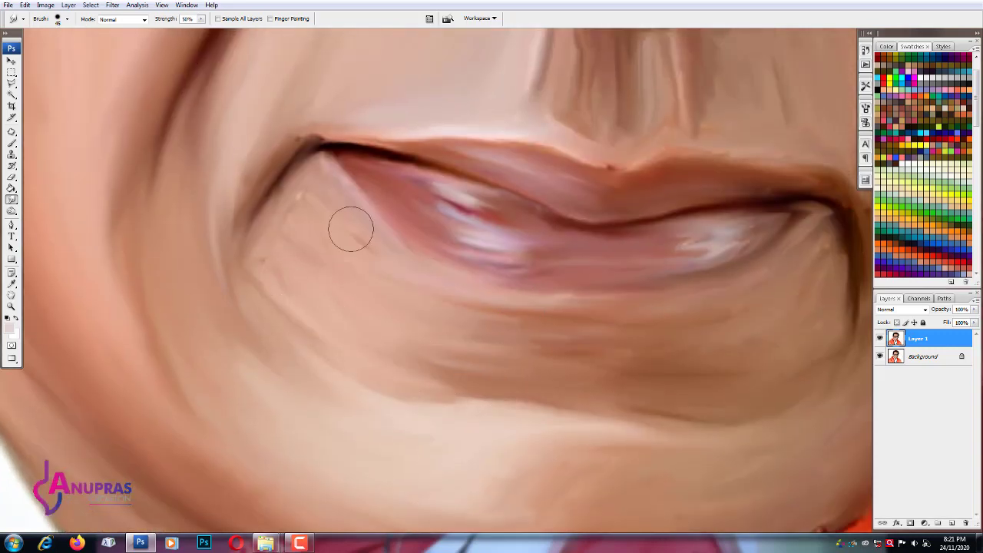
- At brush size about 50, blend both lip corners and curve the mouth creases toward the chin
key(bracketright)
mouse_move(309, 182)
mouse_down()
mouse_move(421, 258)
mouse_move(265, 228)
mouse_move(304, 237)
mouse_move(425, 358)
mouse_move(270, 283)
mouse_move(485, 381)
mouse_up()
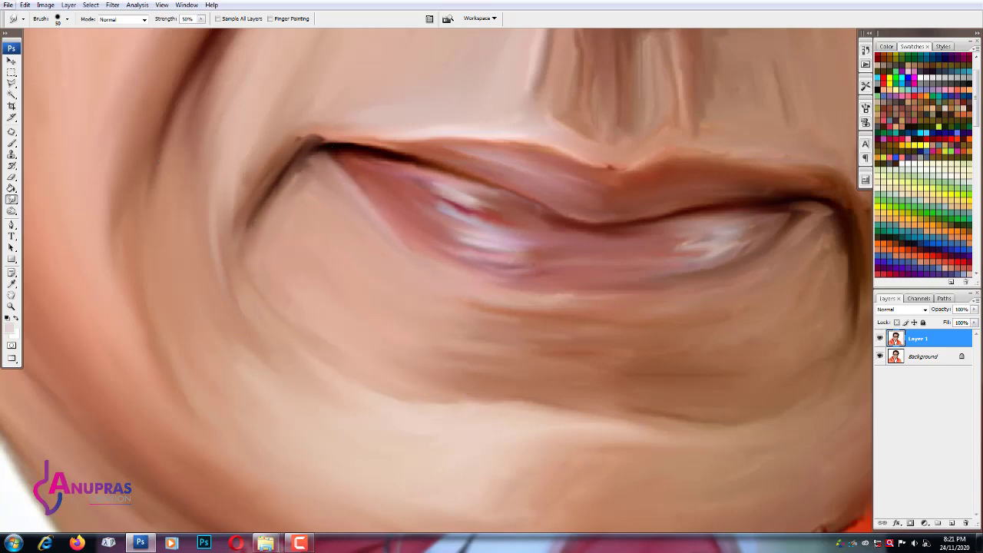
mouse_move(212, 158)
mouse_down()
mouse_move(272, 147)
mouse_move(202, 279)
mouse_up()
mouse_move(208, 210)
mouse_down()
mouse_move(158, 108)
mouse_move(125, 230)
mouse_up()
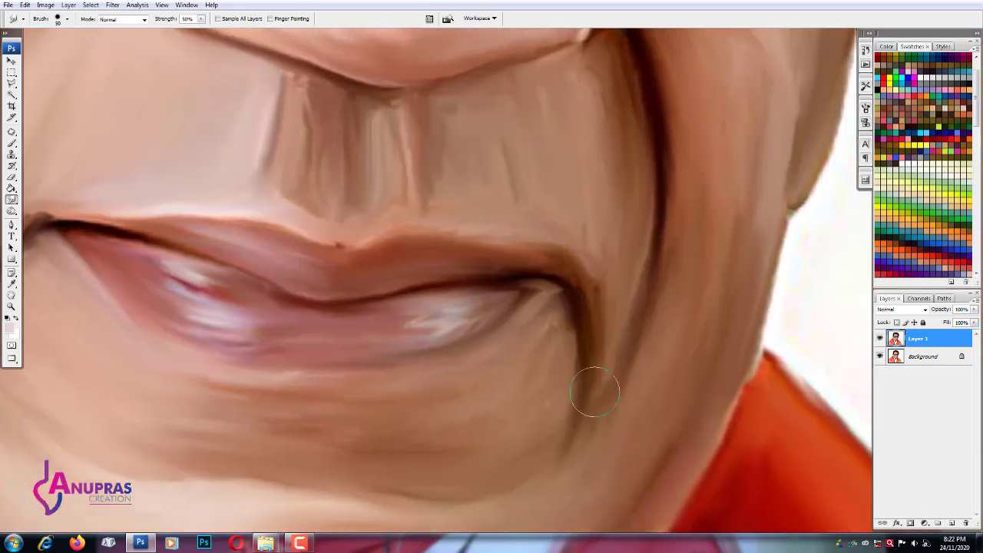
mouse_move(548, 347)
mouse_down()
mouse_move(566, 324)
mouse_move(558, 297)
mouse_move(500, 307)
mouse_move(441, 353)
mouse_move(566, 325)
mouse_move(561, 307)
mouse_move(492, 342)
mouse_up()
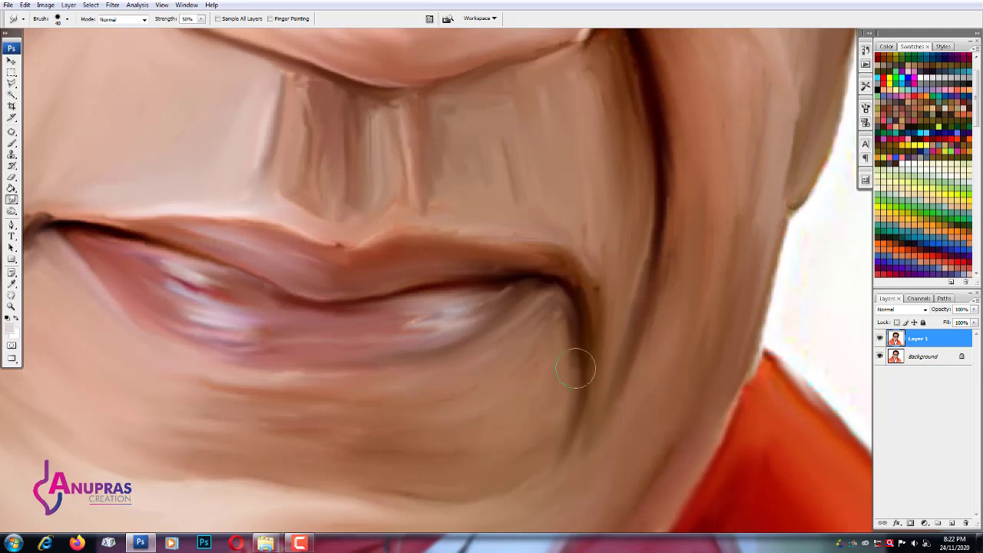
drag(575, 368, 550, 453)
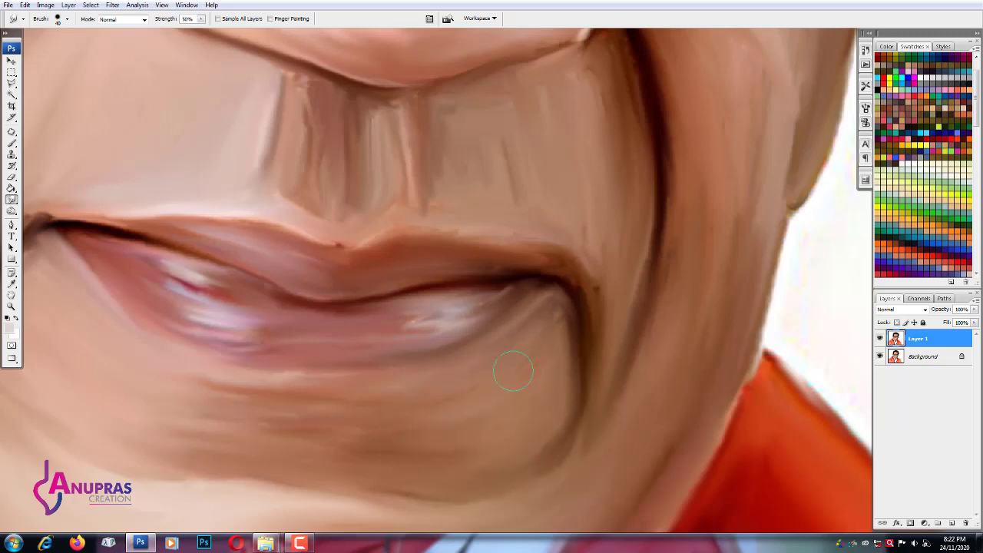
- Blend the skin just below the lower lip, including its left side
drag(330, 408, 180, 384)
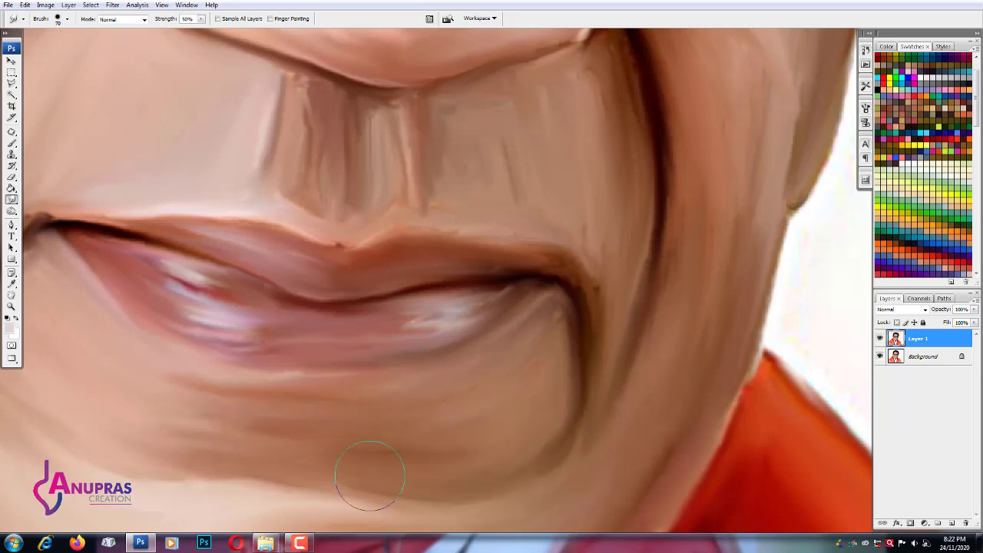
mouse_move(368, 466)
mouse_down()
mouse_move(131, 432)
mouse_move(193, 453)
mouse_up()
drag(169, 378, 226, 383)
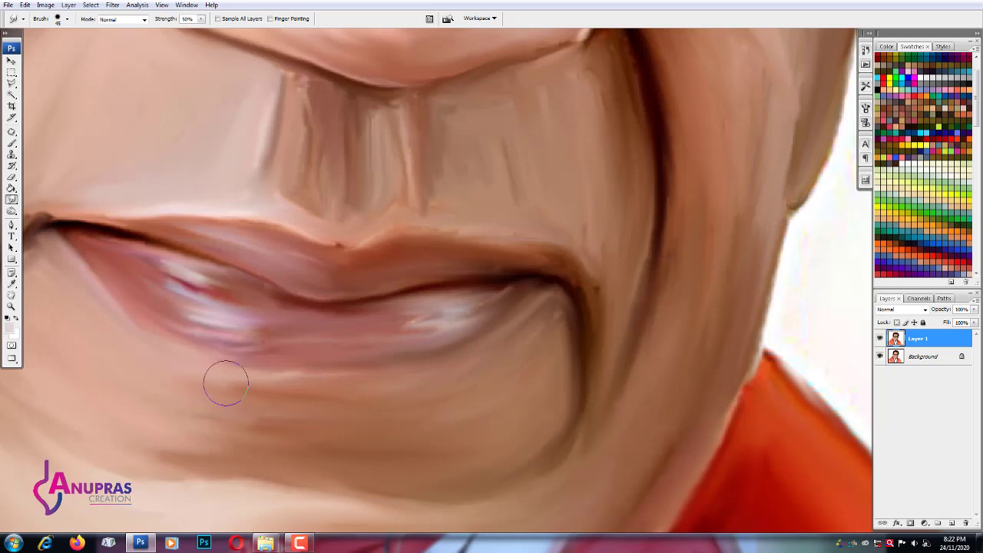
drag(327, 464, 322, 530)
- With a slightly smaller brush, smudge the nostril shadow, under-nose skin and right mouth-corner crease
drag(268, 70, 268, 290)
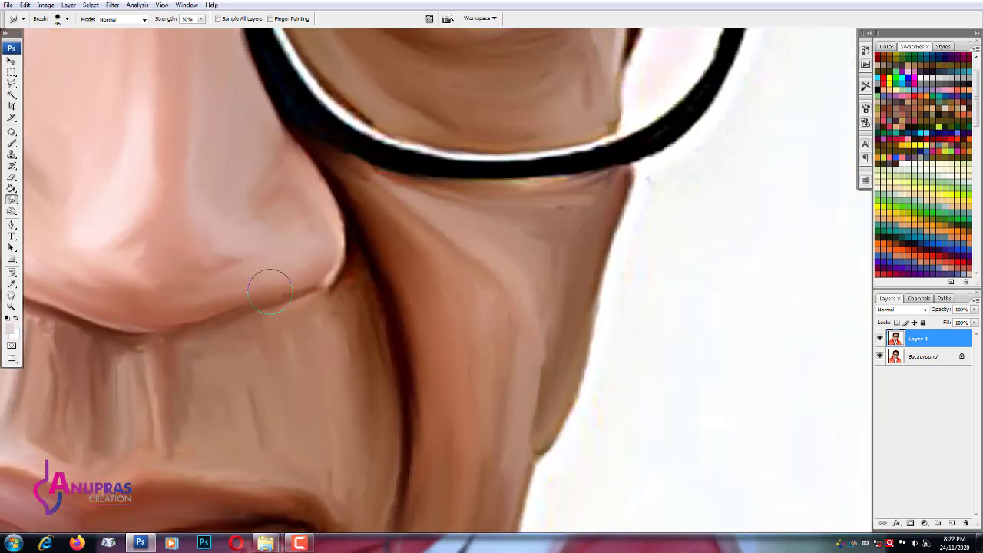
key(bracketleft)
drag(343, 284, 219, 328)
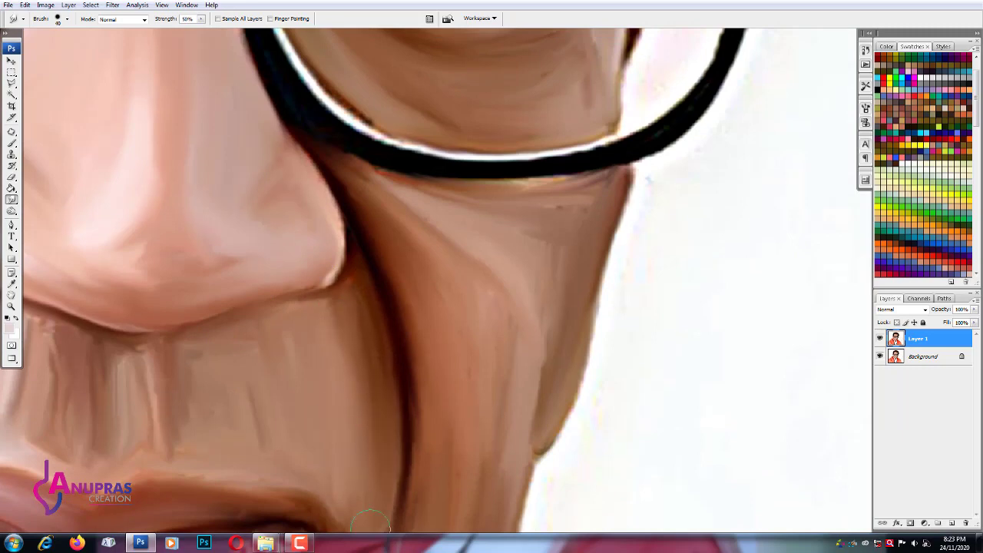
mouse_move(371, 525)
mouse_down()
mouse_move(409, 387)
mouse_move(264, 324)
mouse_move(235, 236)
mouse_up()
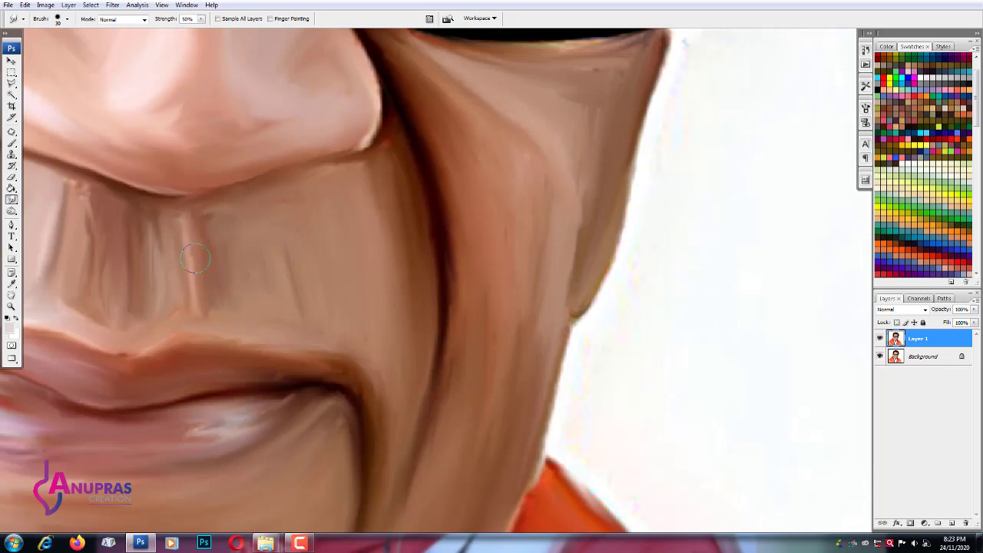
drag(207, 257, 295, 212)
drag(306, 255, 274, 185)
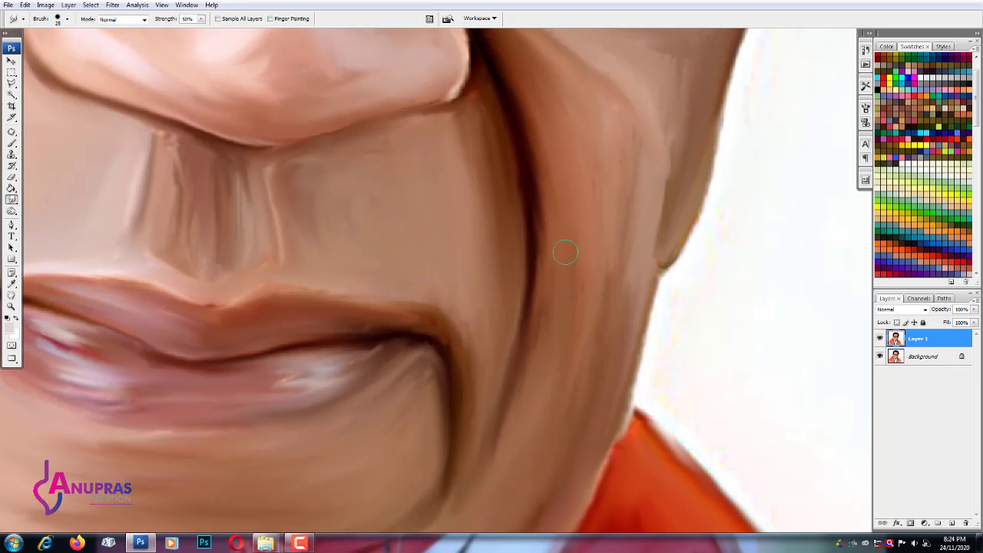
drag(492, 384, 454, 465)
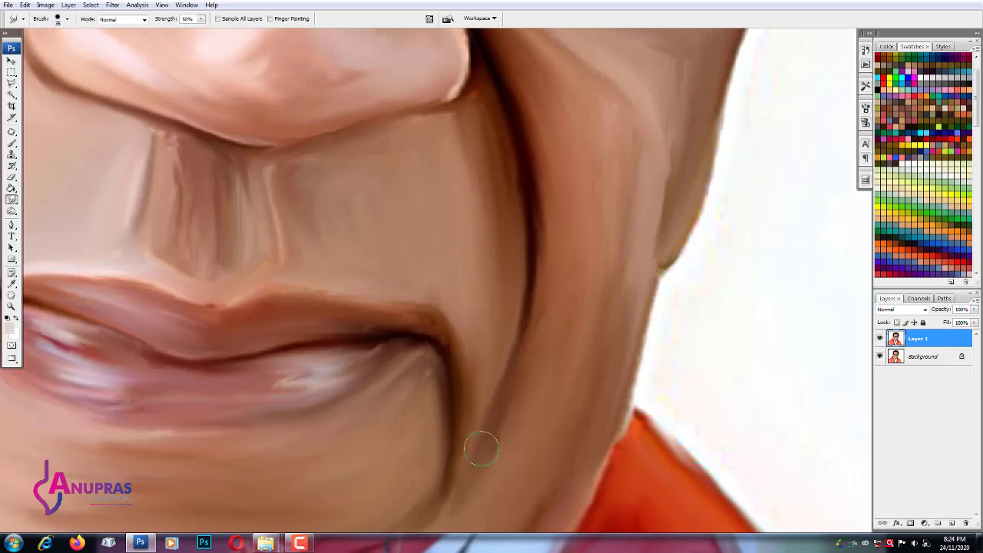
drag(434, 326, 399, 316)
- Smooth the skin under the nose and the philtrum ridges, then reduce the brush to 35
drag(170, 215, 332, 373)
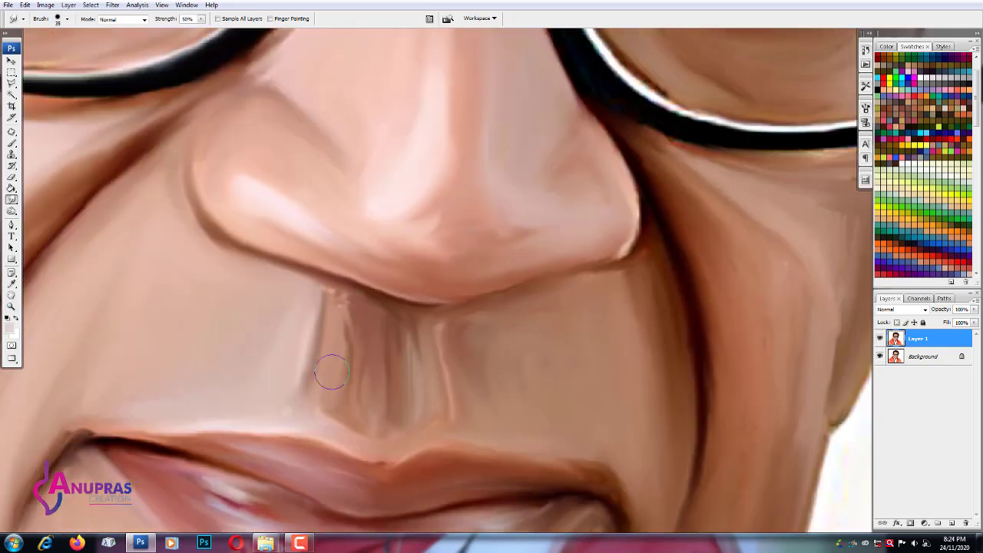
drag(403, 408, 322, 402)
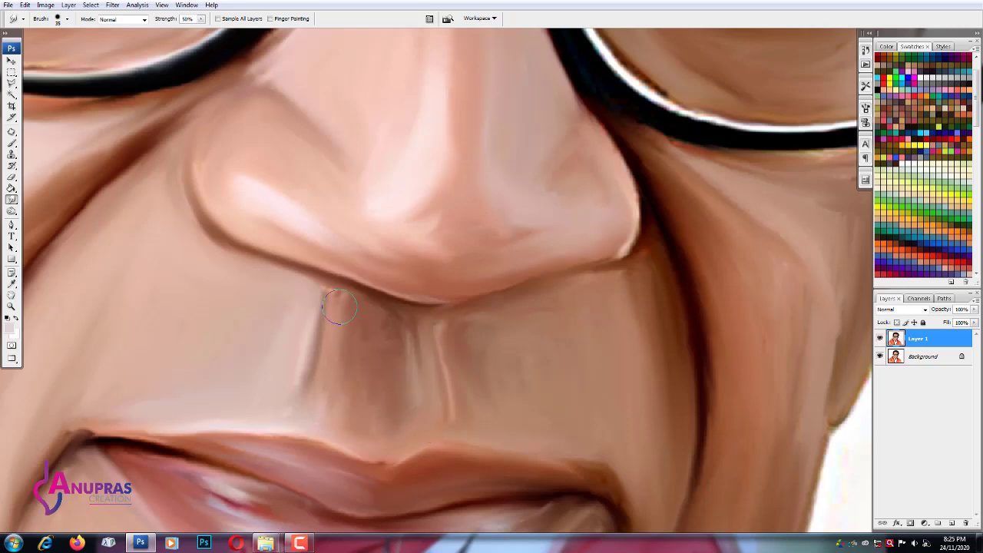
drag(327, 292, 307, 417)
drag(396, 325, 417, 402)
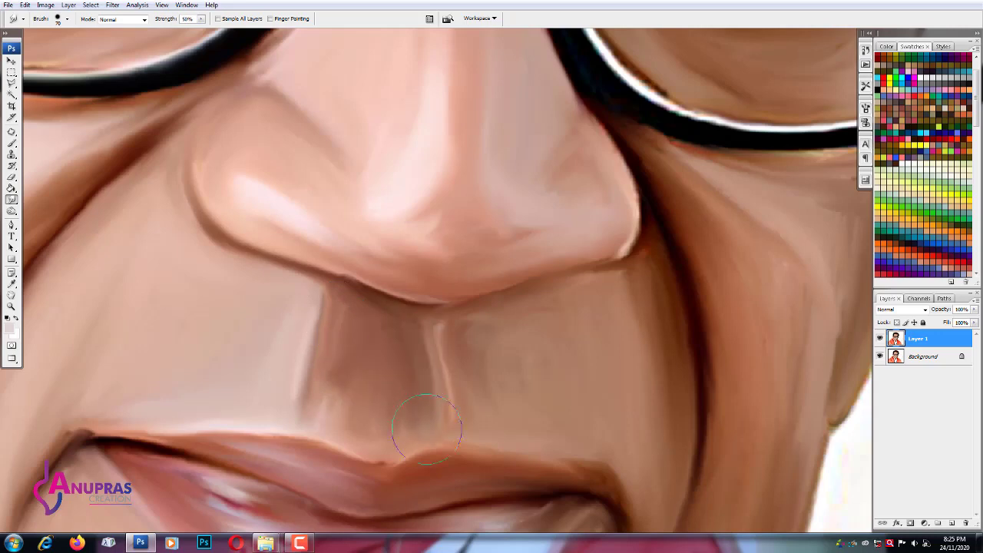
key(bracketleft)
key(bracketleft)
key(bracketleft)
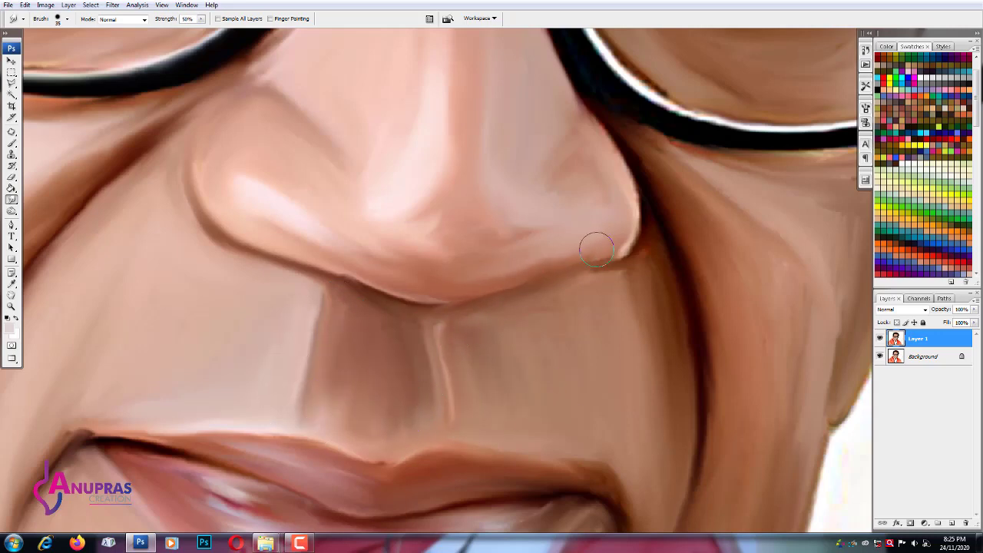
- Zoomed on the lips, smear the lower-lip highlights up-left and blend the right white highlight
scroll(57, 336, up, 1)
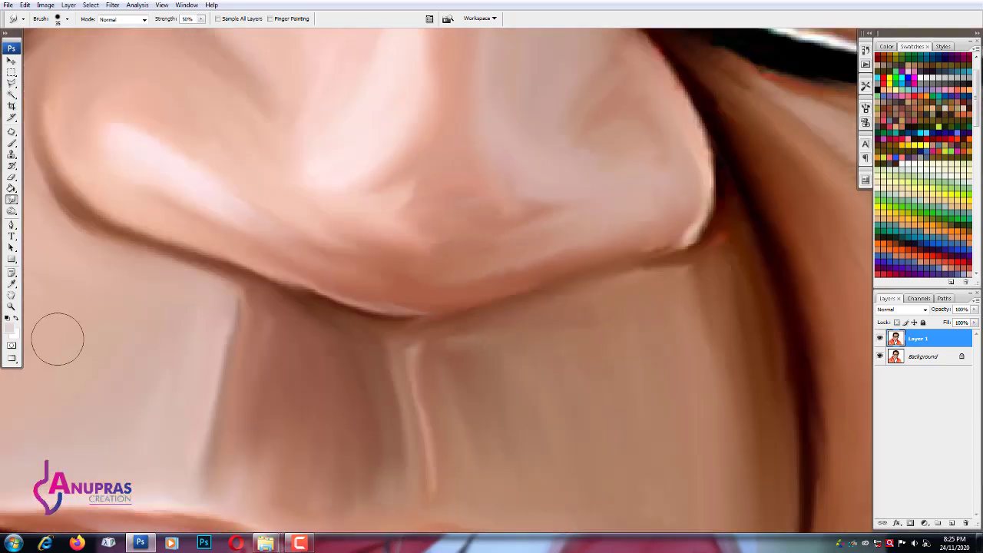
scroll(57, 335, down, 3)
scroll(202, 238, up, 2)
scroll(203, 238, up, 3)
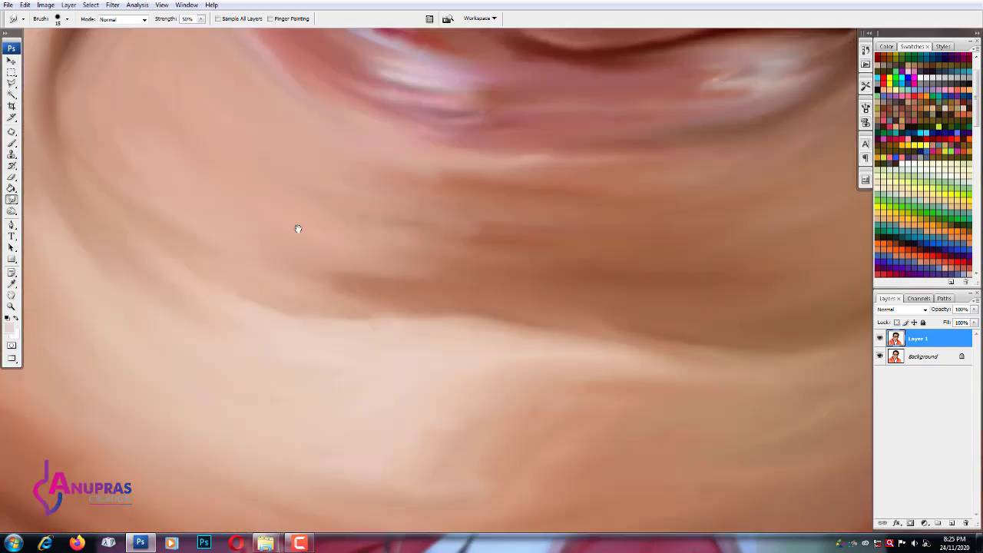
scroll(298, 229, down, 2)
drag(196, 271, 320, 348)
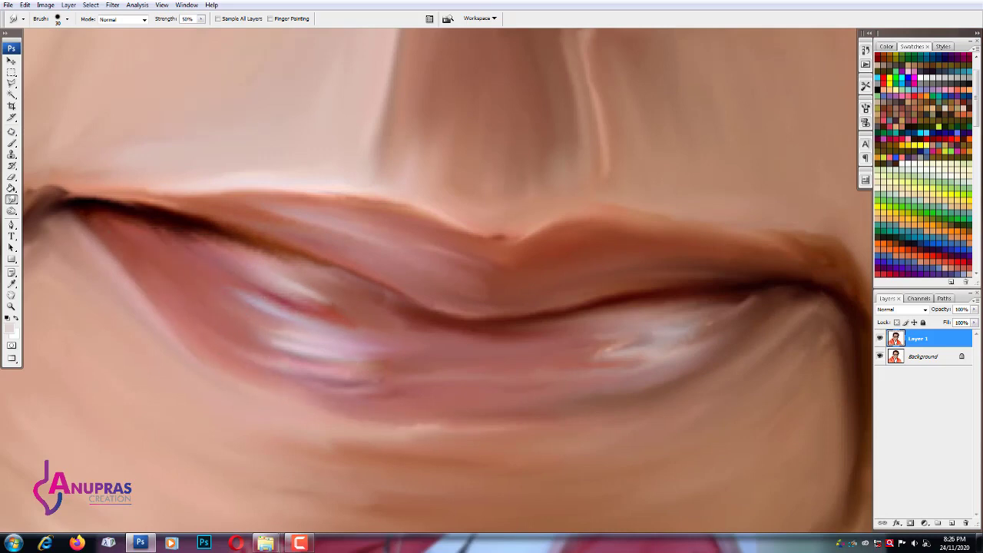
mouse_move(311, 398)
mouse_down()
mouse_move(351, 373)
mouse_move(231, 299)
mouse_up()
mouse_move(361, 353)
mouse_down()
mouse_move(296, 281)
mouse_move(206, 240)
mouse_up()
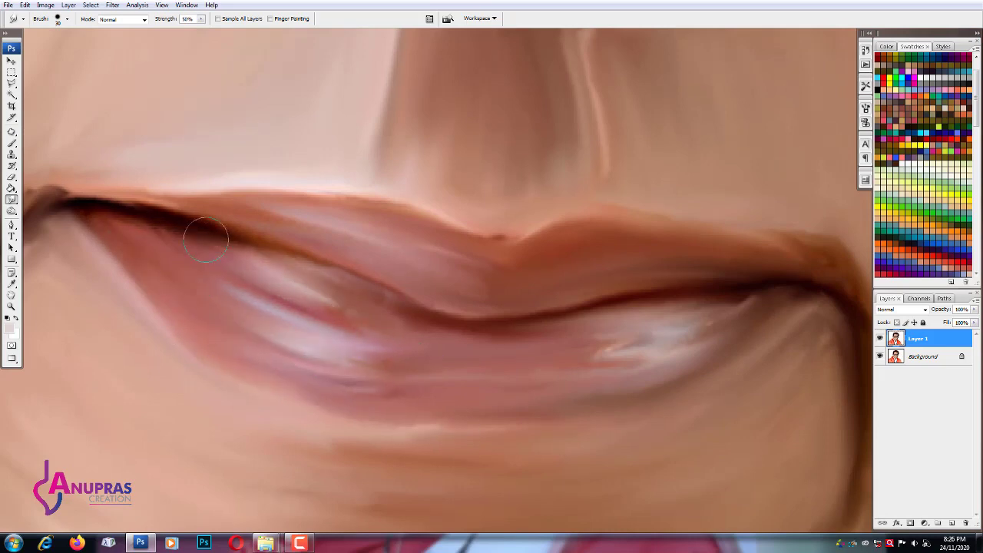
drag(708, 382, 606, 355)
drag(760, 307, 640, 322)
drag(584, 349, 669, 314)
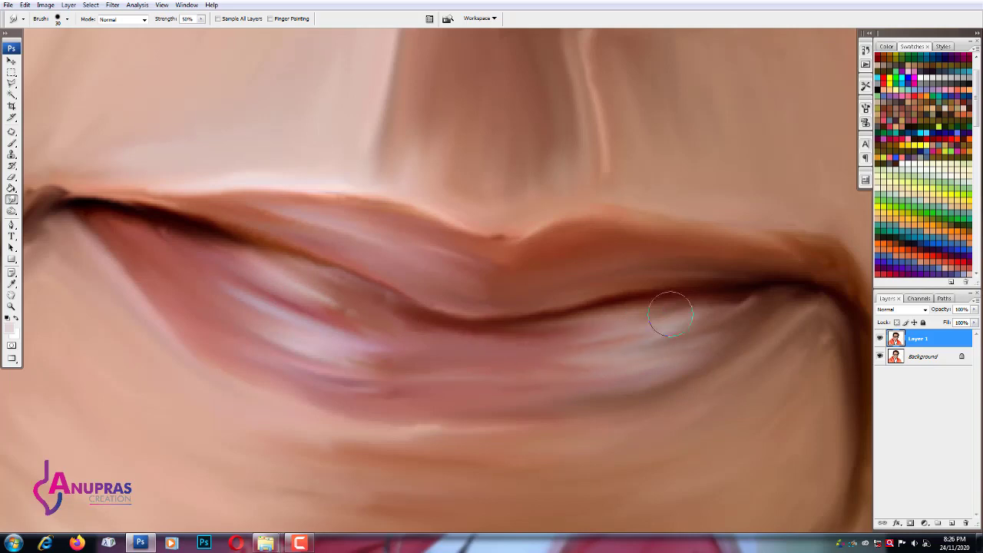
- Blend the pink streaks on the left lower lip up and to the left
drag(354, 381, 237, 314)
drag(307, 347, 237, 230)
drag(338, 300, 223, 230)
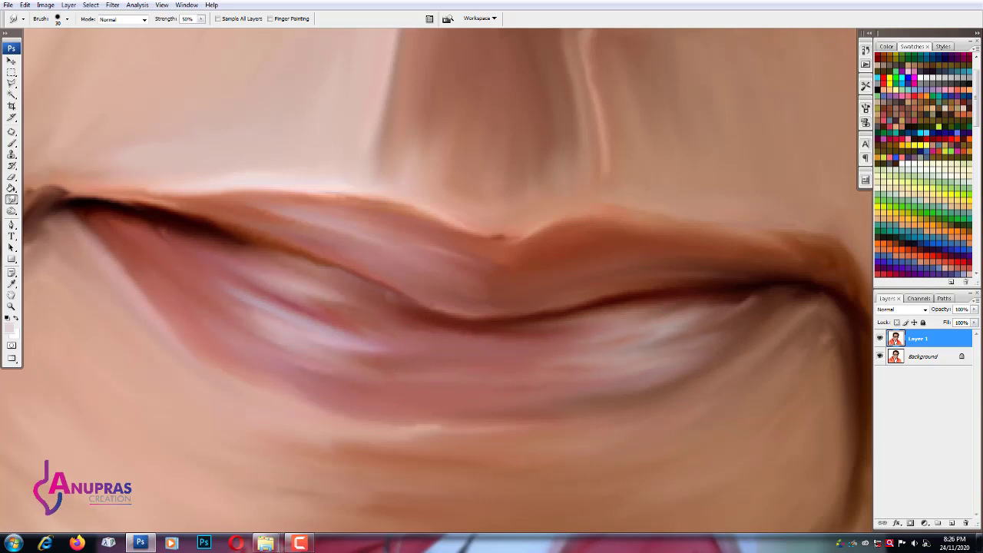
mouse_move(399, 315)
mouse_down()
mouse_move(231, 238)
mouse_move(246, 261)
mouse_up()
drag(445, 323, 193, 252)
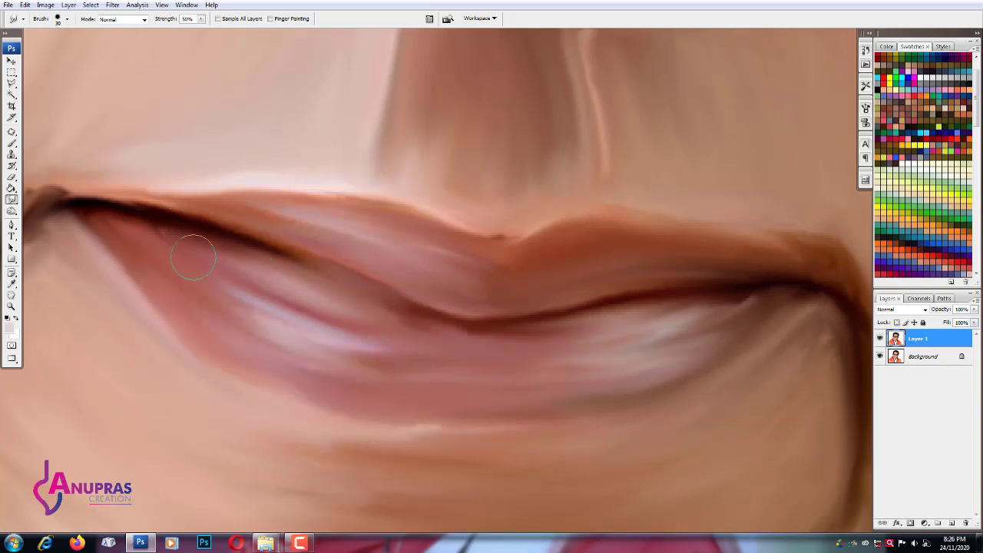
drag(338, 346, 143, 234)
key(ctrl+minus)
key(ctrl+minus)
key(ctrl+minus)
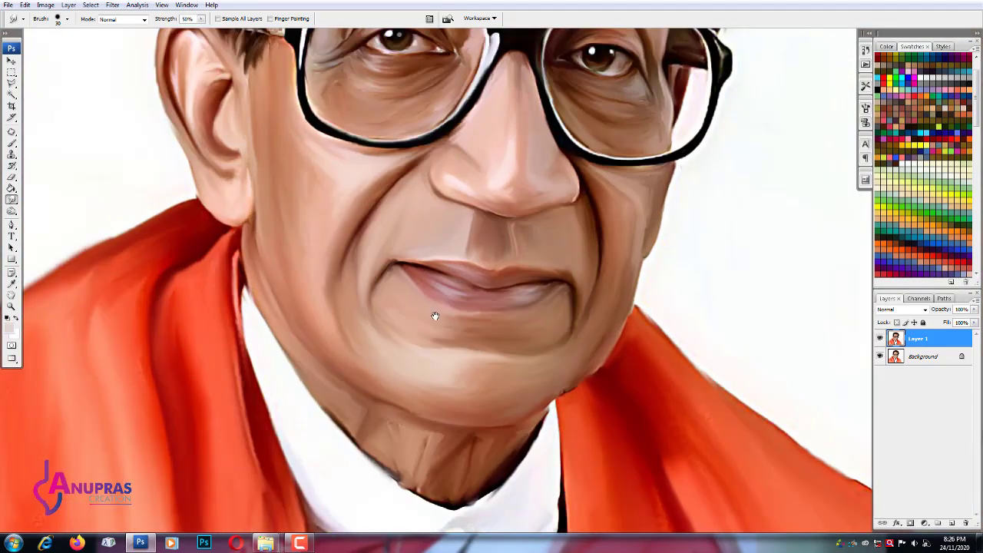
- Zoomed on the forehead, smooth its skin and pull the hairline strands softly into it
key(ctrl+minus)
ctrl+click(308, 182)
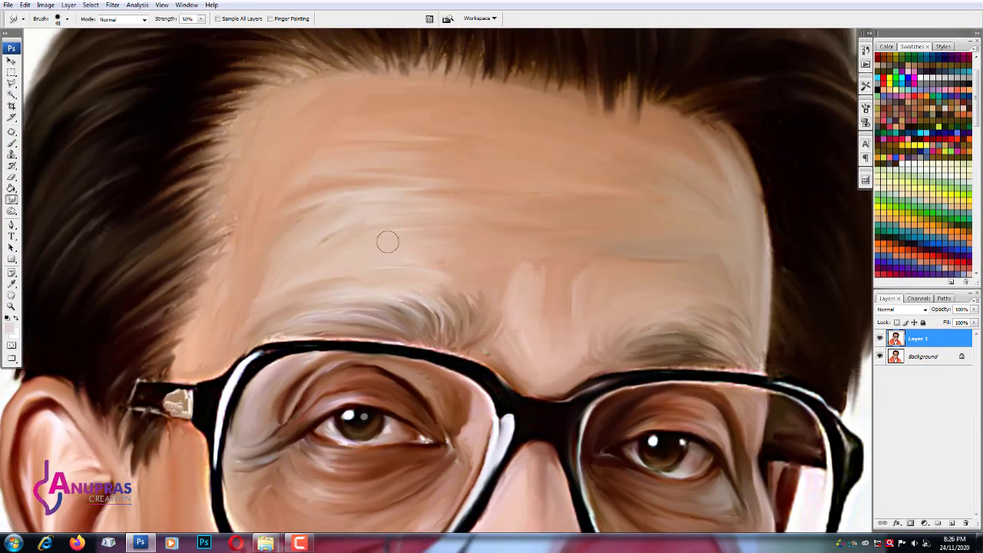
mouse_move(411, 247)
mouse_down()
mouse_move(434, 253)
mouse_move(386, 242)
mouse_move(484, 210)
mouse_move(460, 204)
mouse_up()
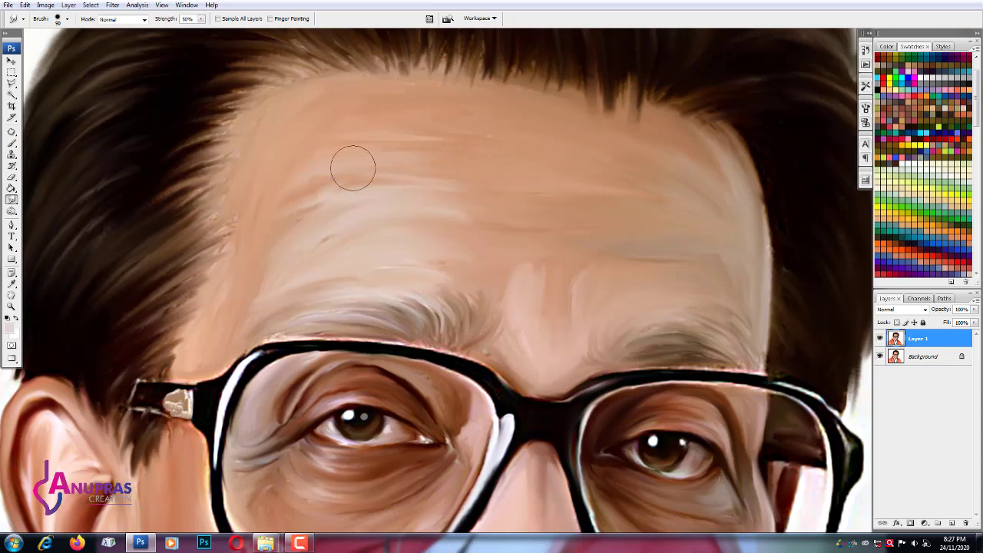
key(bracketleft)
key(bracketleft)
key(bracketleft)
drag(345, 48, 292, 37)
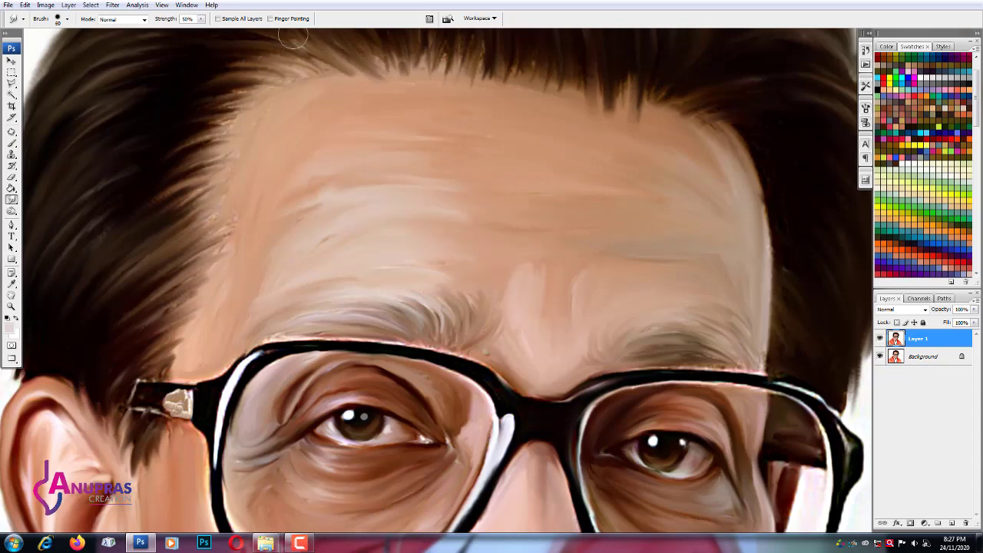
mouse_move(264, 152)
mouse_down()
mouse_move(222, 146)
mouse_move(201, 96)
mouse_up()
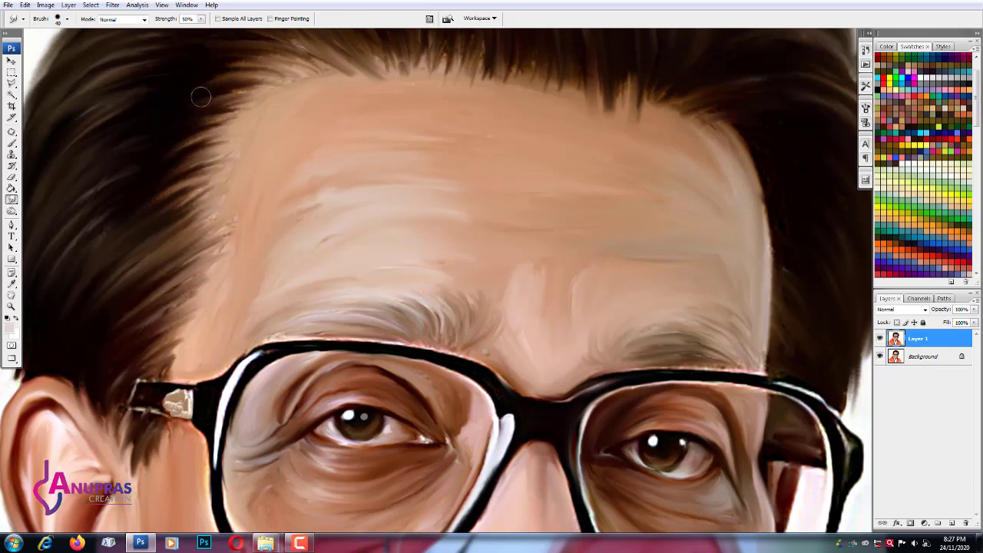
drag(225, 200, 201, 234)
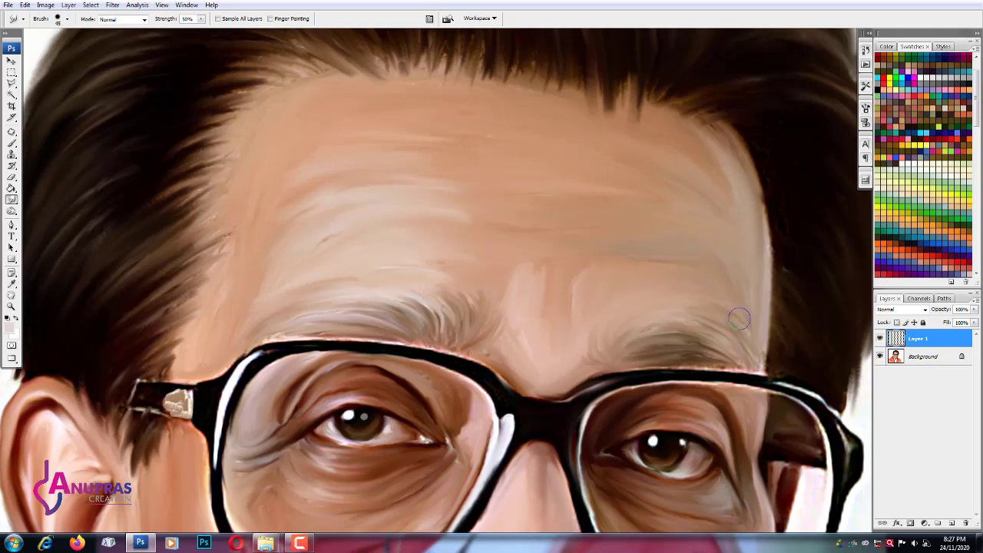
- With the brush shrunk to 45, blend the lower forehead skin and smudge away the small dark stroke
key(ctrl+alt+shift+e)
drag(635, 262, 578, 290)
key(bracketleft)
key(bracketleft)
key(bracketleft)
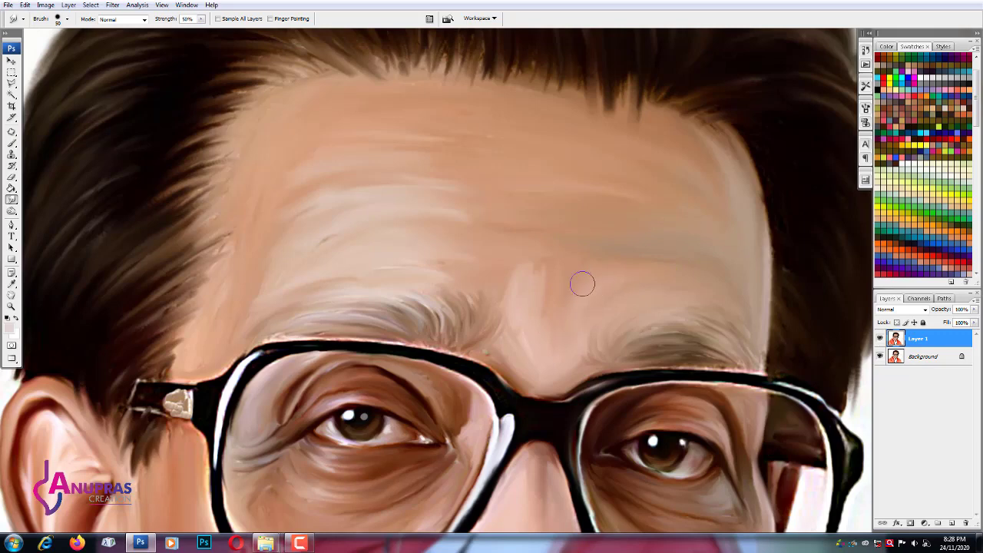
drag(626, 257, 533, 280)
drag(511, 244, 504, 261)
key(bracketleft)
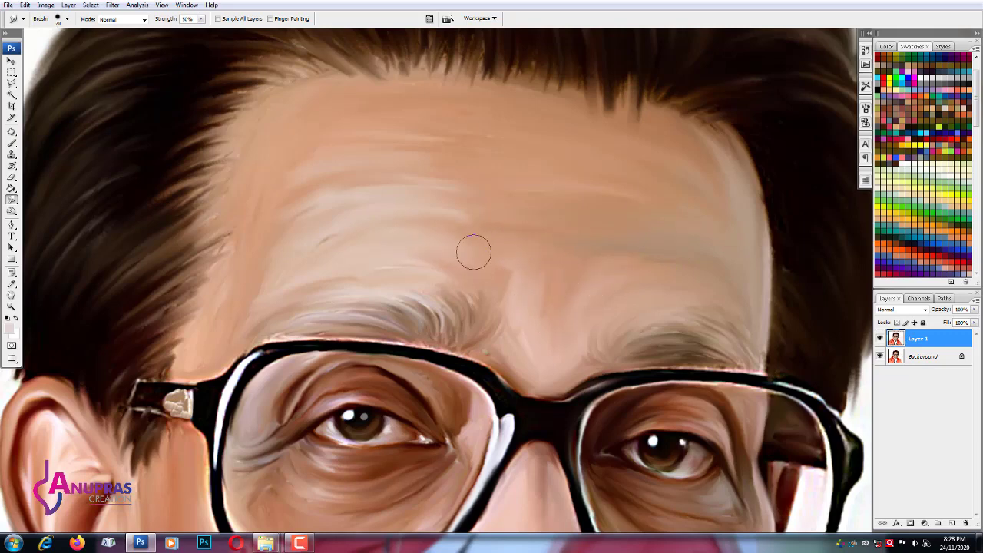
drag(370, 254, 298, 211)
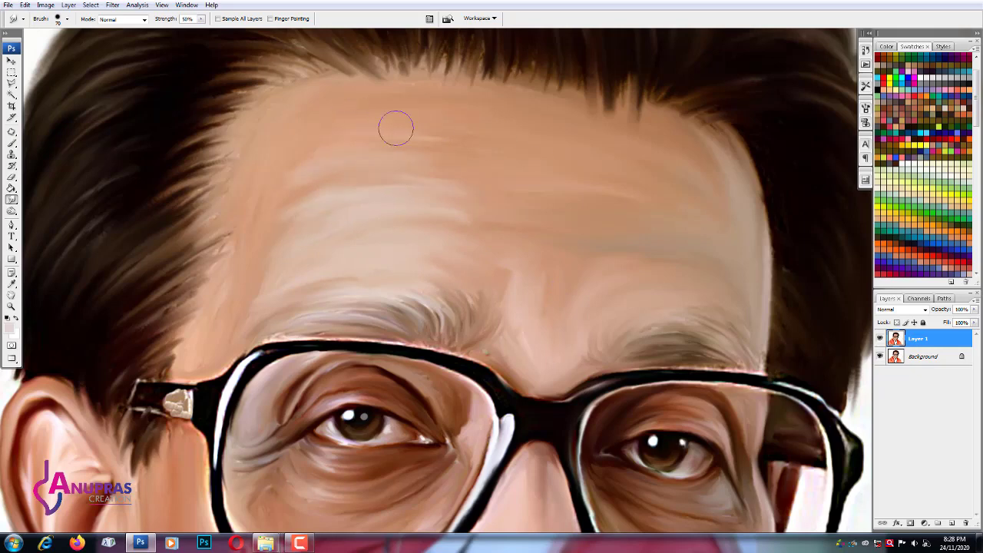
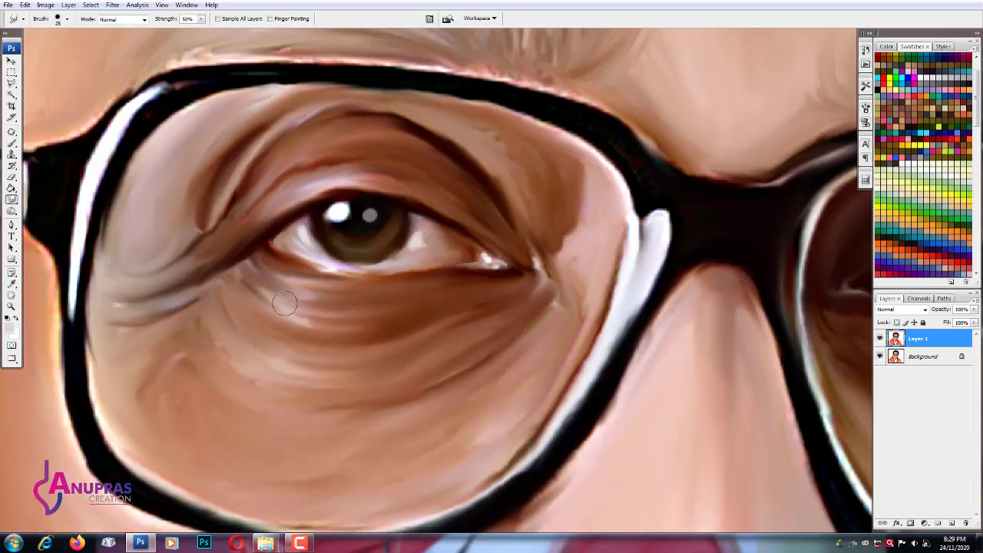
- Smudge the under-eye skin and glasses rim edges, then raise smudge Strength to 75%
drag(307, 322, 290, 301)
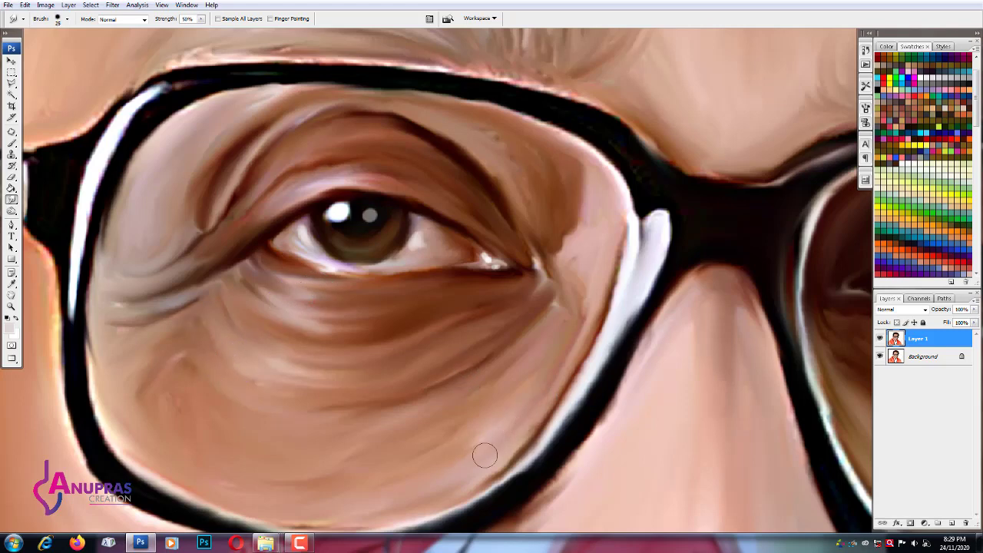
drag(569, 175, 525, 188)
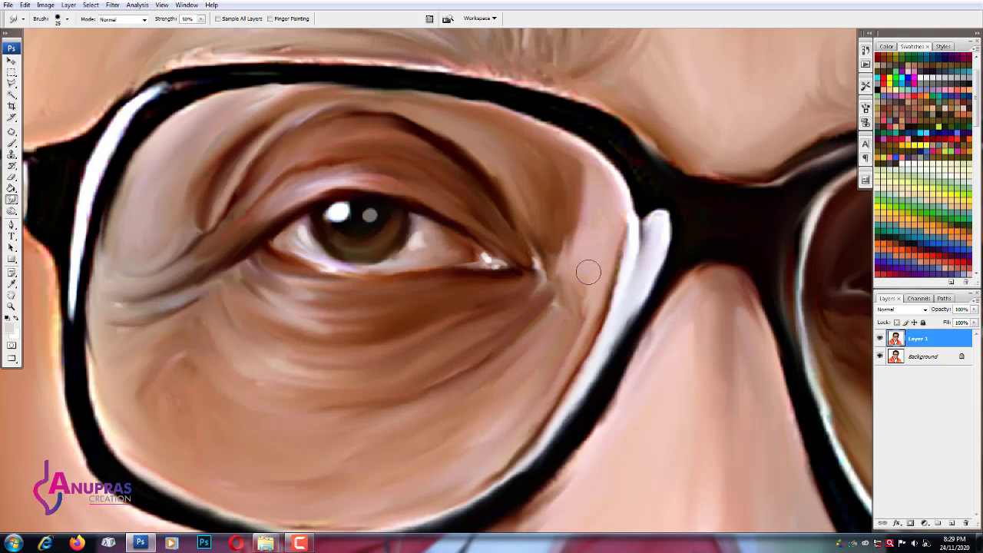
drag(589, 271, 435, 494)
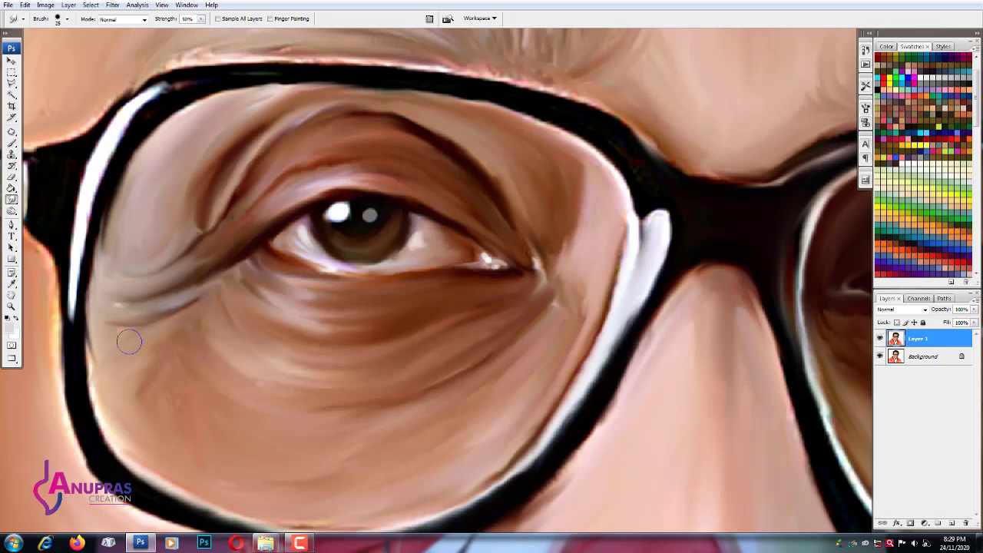
mouse_move(129, 342)
mouse_down()
mouse_move(79, 398)
mouse_move(105, 104)
mouse_move(379, 74)
mouse_move(626, 179)
mouse_up()
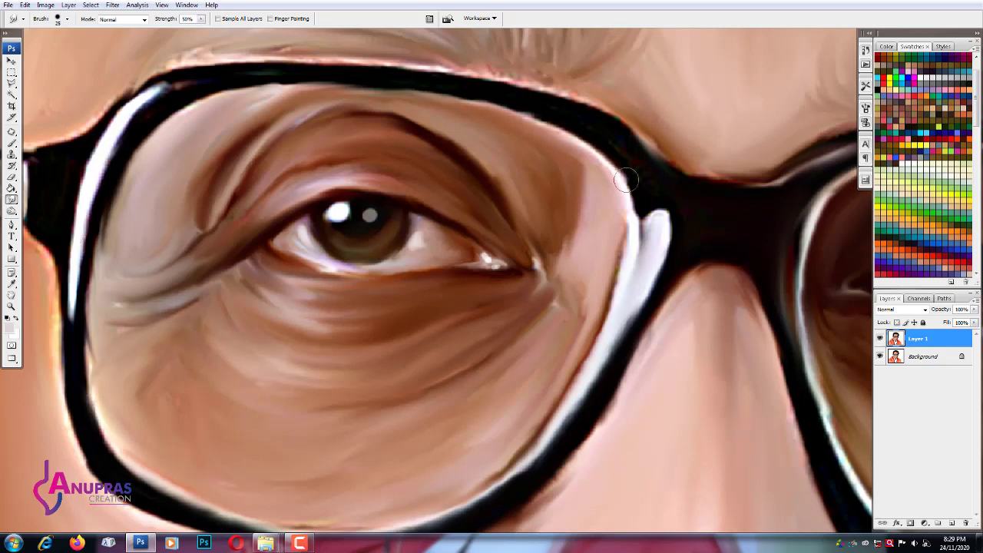
click(201, 19)
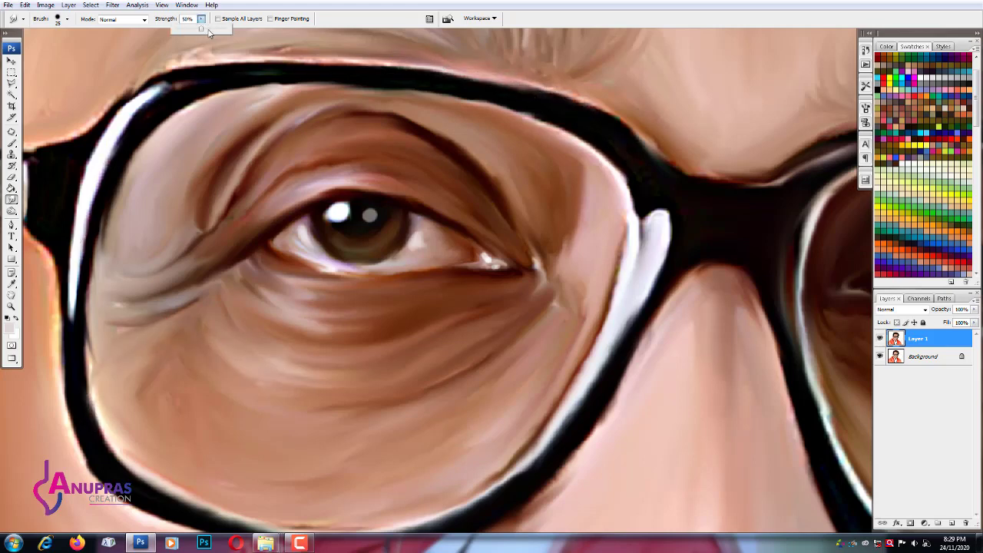
drag(615, 214, 681, 177)
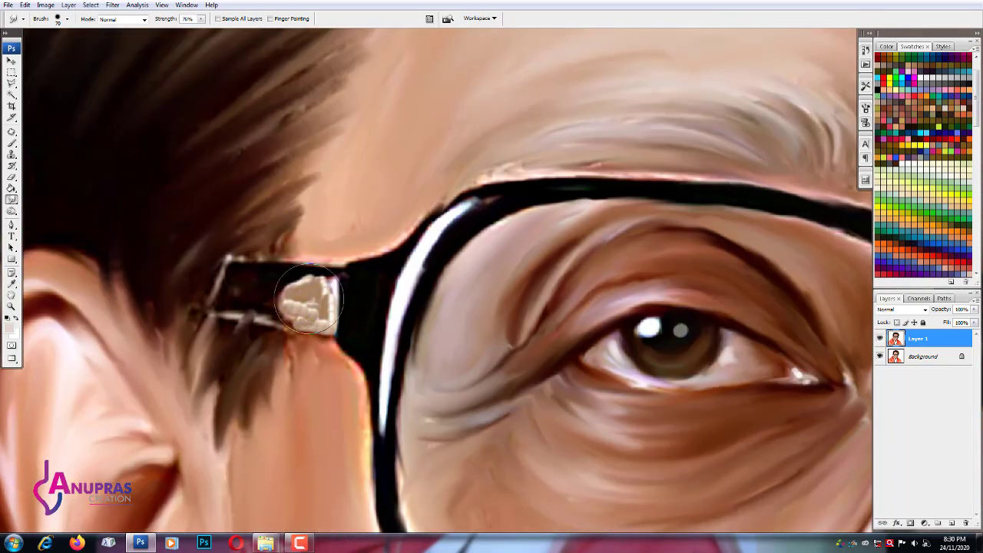
- With a 20 px smudge brush, smooth the glasses hinge and blend away the streak below it
drag(305, 298, 219, 311)
key(bracketleft)
drag(322, 272, 219, 269)
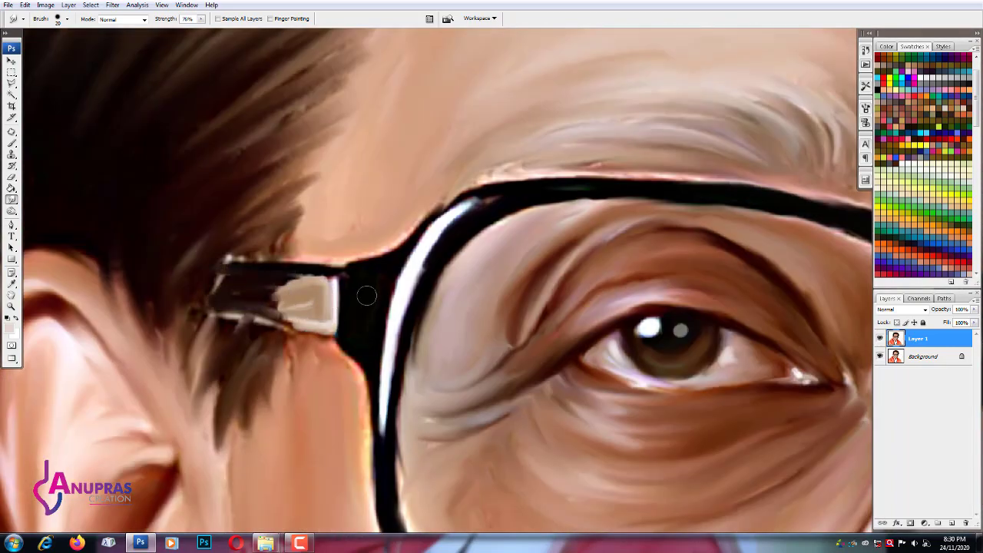
drag(300, 388, 296, 342)
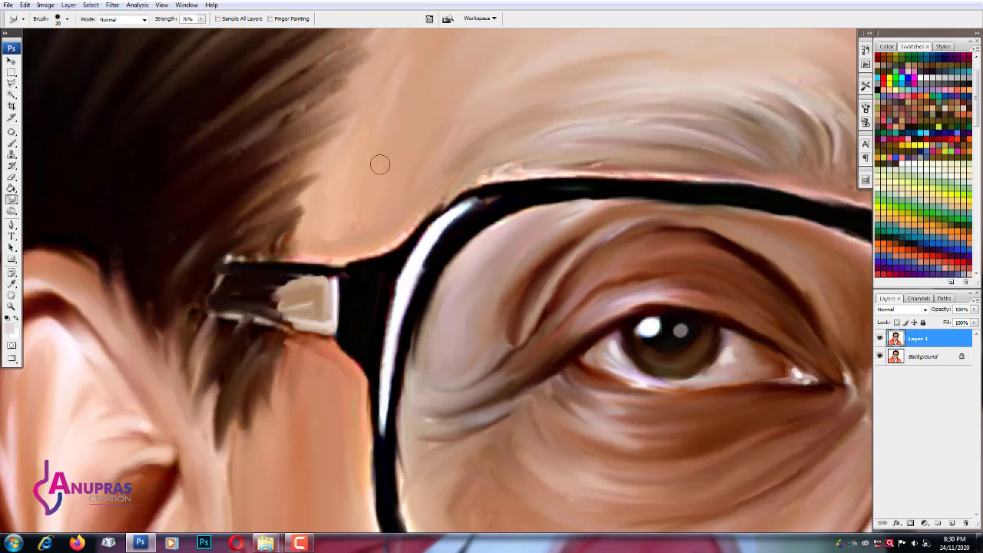
- Darken the frame's top edge and right side, and smooth the right lens's inner rim
drag(365, 269, 442, 197)
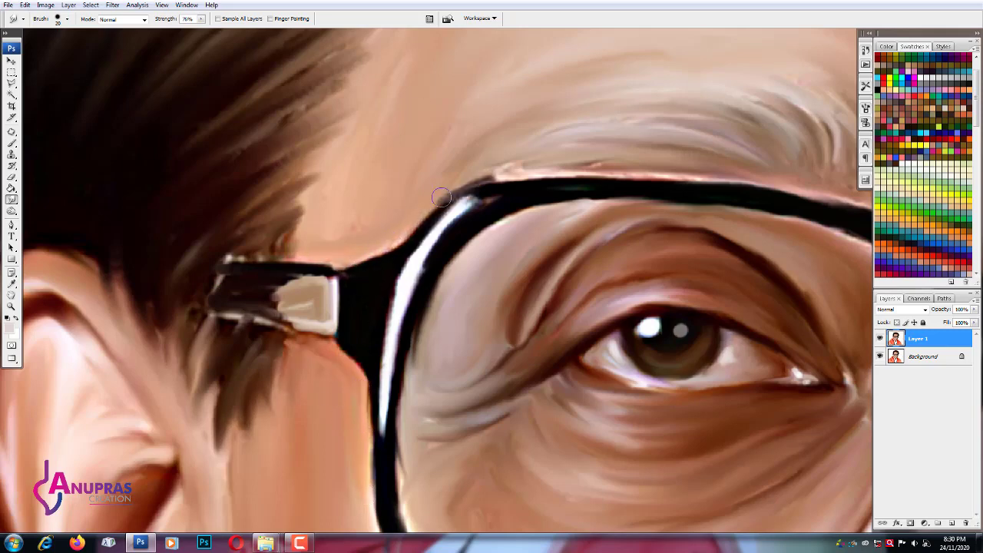
drag(341, 304, 265, 350)
drag(461, 234, 609, 244)
scroll(609, 245, right, 3)
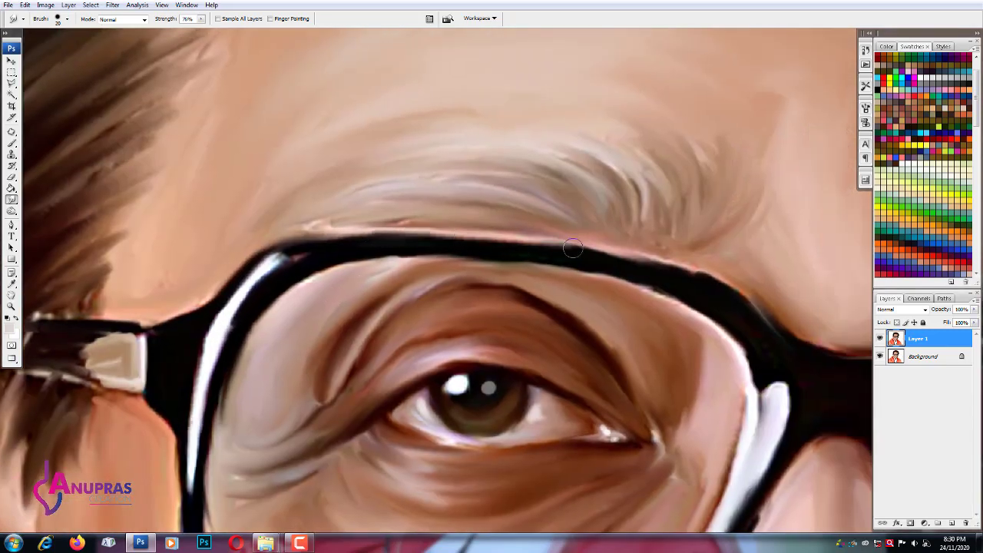
drag(630, 280, 752, 360)
mouse_move(676, 284)
mouse_down()
mouse_move(586, 239)
mouse_move(562, 250)
mouse_move(204, 210)
mouse_up()
drag(435, 237, 415, 345)
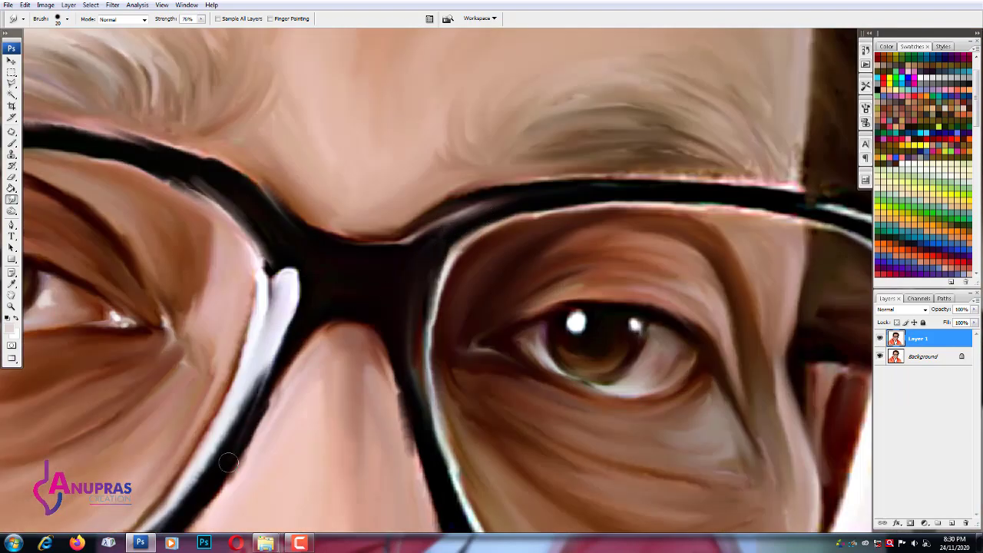
- Soften the left lens highlight, blend skin below the nose bridge, and darken the frame near the hair
drag(303, 314, 218, 468)
drag(418, 341, 410, 442)
mouse_move(627, 196)
mouse_down()
mouse_move(296, 292)
mouse_move(446, 284)
mouse_up()
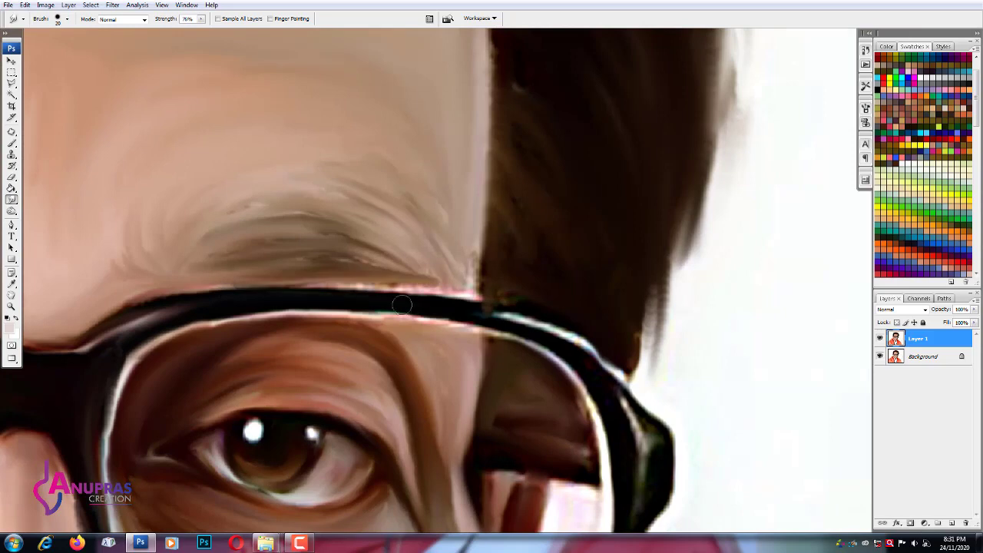
mouse_move(614, 376)
mouse_down()
mouse_move(531, 307)
mouse_move(649, 430)
mouse_up()
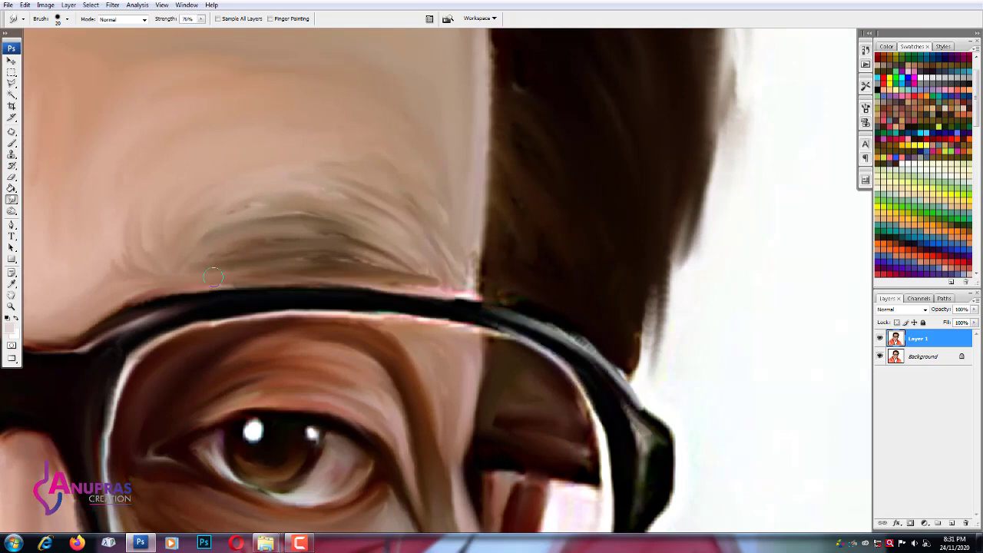
drag(499, 324, 269, 315)
- Refine the right and lower-right edges of the glasses frame
drag(117, 409, 144, 163)
drag(662, 189, 651, 354)
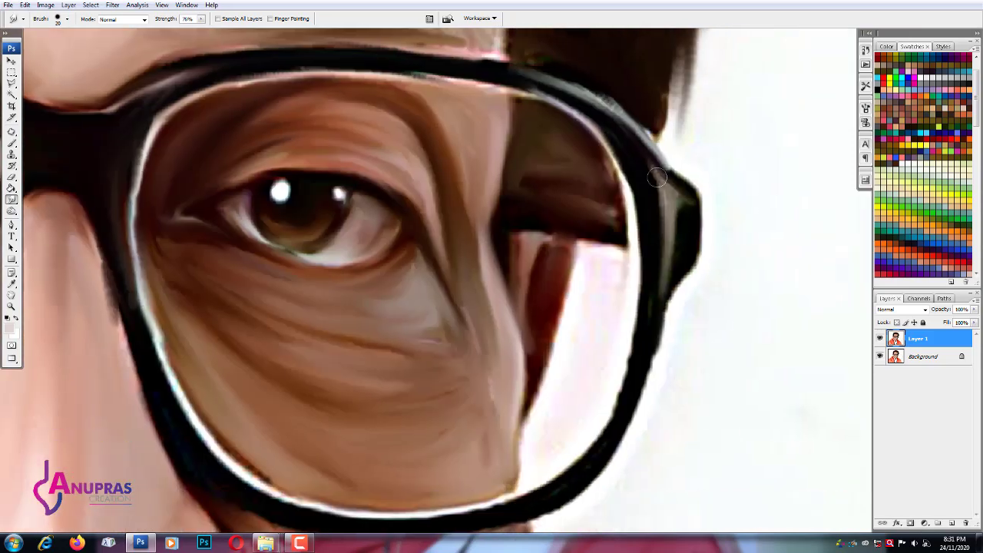
mouse_move(679, 173)
mouse_down()
mouse_move(643, 350)
mouse_move(611, 437)
mouse_move(530, 482)
mouse_up()
mouse_move(607, 423)
mouse_down()
mouse_move(522, 496)
mouse_move(533, 513)
mouse_up()
key(ctrl+minus)
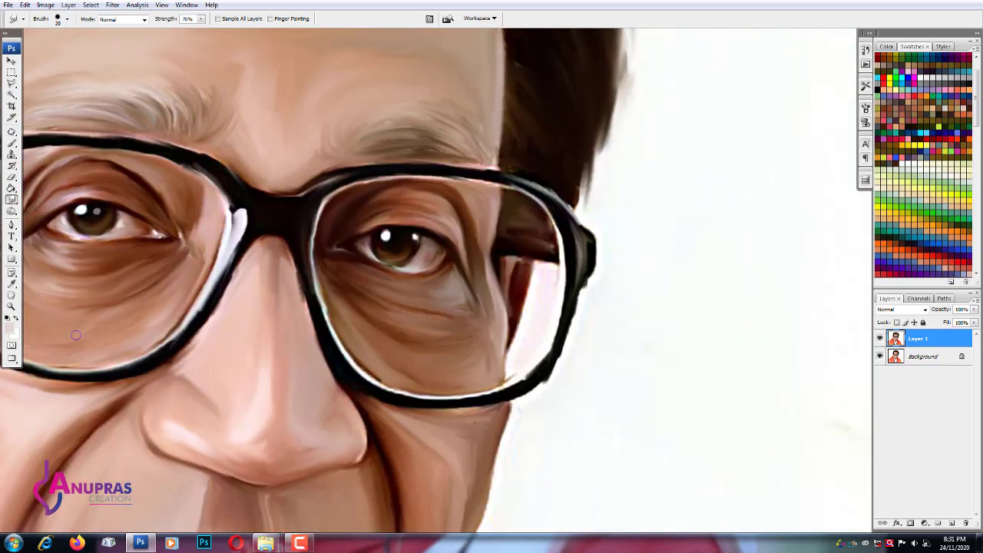
- Darken the right lens's left edge, soften its lower-rim highlight, and reshape the lower rim
key(ctrl+plus)
mouse_move(72, 278)
mouse_down()
mouse_move(248, 136)
mouse_move(319, 292)
mouse_up()
drag(284, 117, 362, 334)
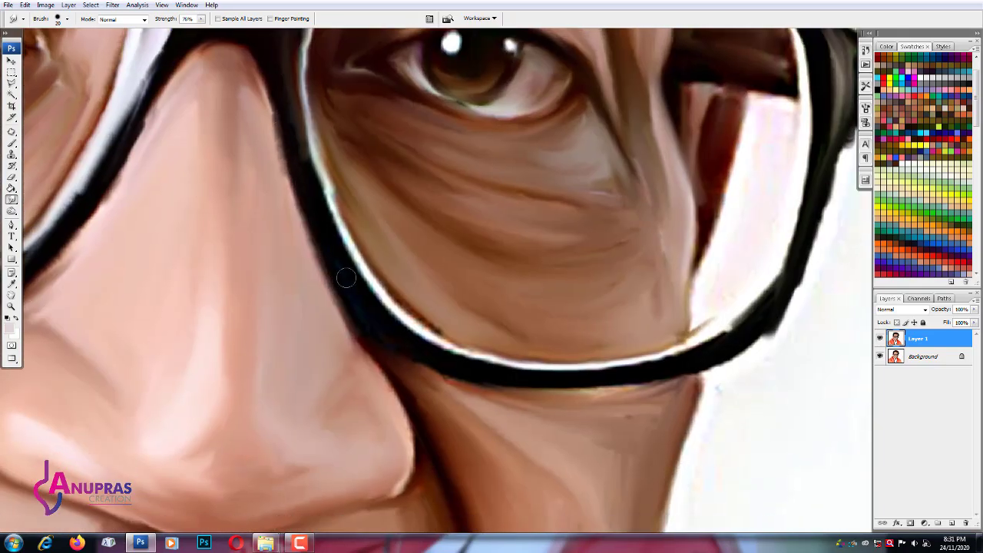
drag(346, 278, 423, 338)
drag(349, 253, 430, 342)
drag(307, 162, 373, 277)
drag(414, 327, 492, 361)
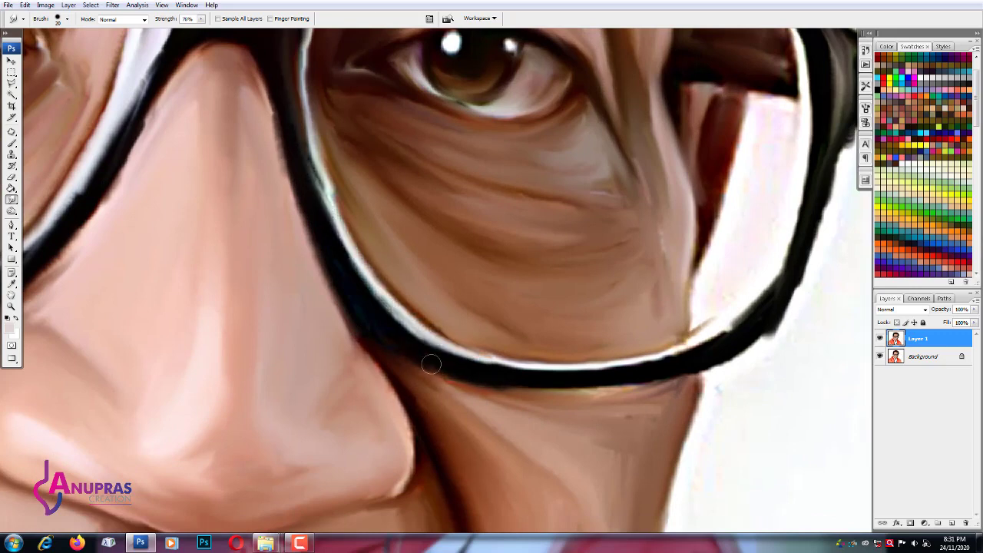
drag(431, 364, 321, 393)
mouse_move(438, 410)
mouse_down()
mouse_move(592, 395)
mouse_move(676, 357)
mouse_up()
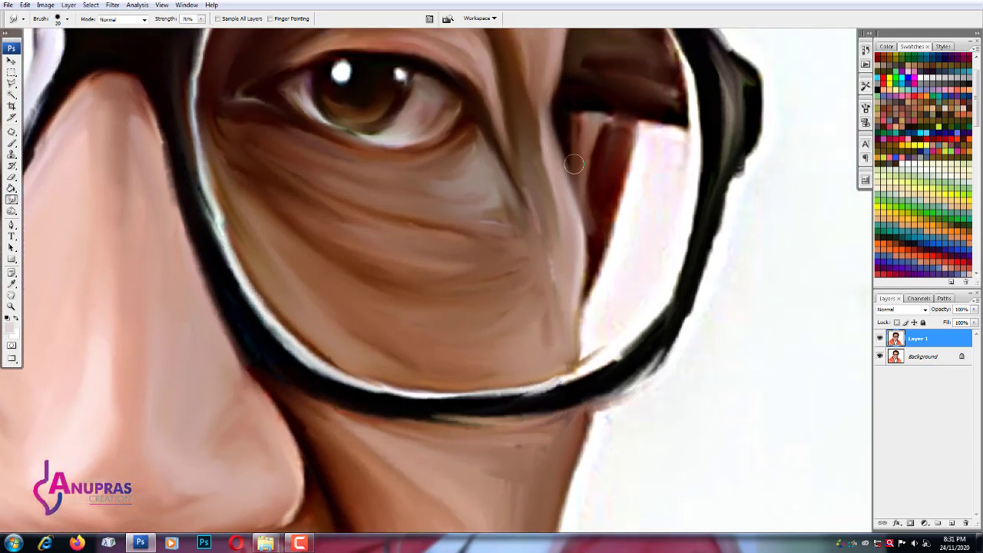
- Pull the red nose shadow down the lens edge, soften under-eye wrinkles, and smooth the lower-right rim
drag(574, 164, 597, 313)
drag(589, 222, 595, 318)
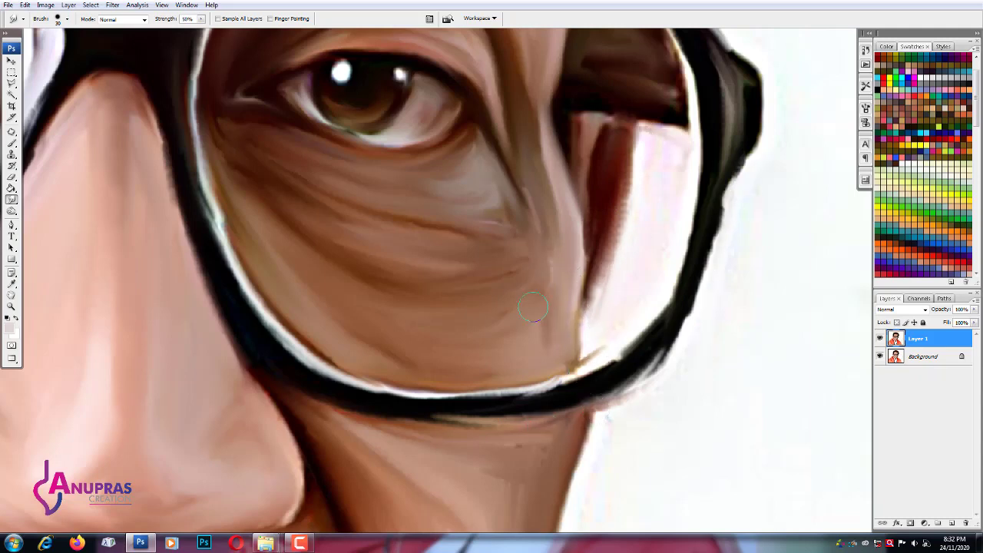
mouse_move(532, 362)
mouse_down()
mouse_move(566, 350)
mouse_move(575, 279)
mouse_move(566, 351)
mouse_move(550, 290)
mouse_move(285, 148)
mouse_move(323, 256)
mouse_up()
mouse_move(306, 301)
mouse_down()
mouse_move(227, 192)
mouse_move(226, 121)
mouse_move(323, 207)
mouse_move(243, 123)
mouse_move(220, 182)
mouse_move(237, 307)
mouse_move(557, 401)
mouse_move(668, 342)
mouse_move(636, 402)
mouse_up()
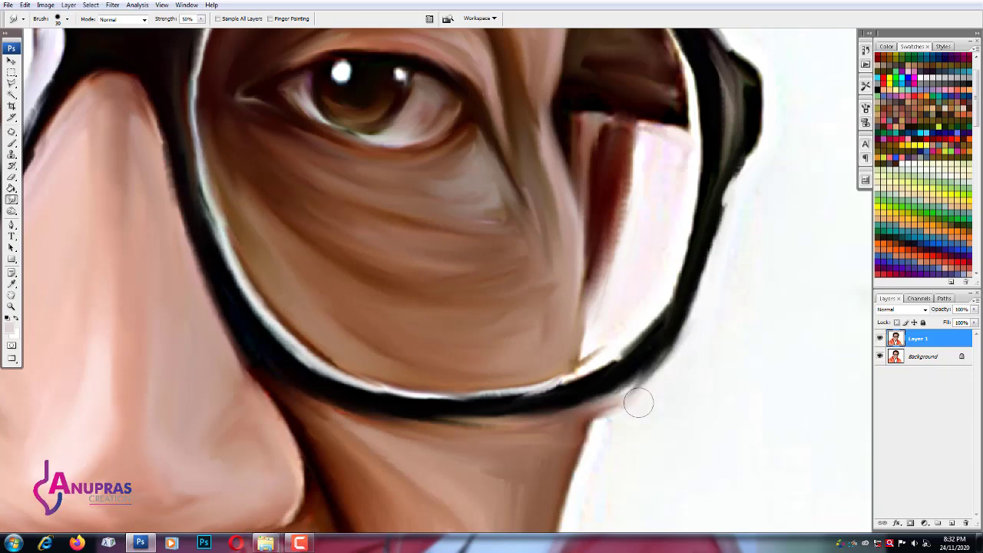
scroll(740, 246, up, 5)
mouse_move(739, 246)
mouse_down()
mouse_move(718, 323)
mouse_move(723, 294)
mouse_move(695, 178)
mouse_up()
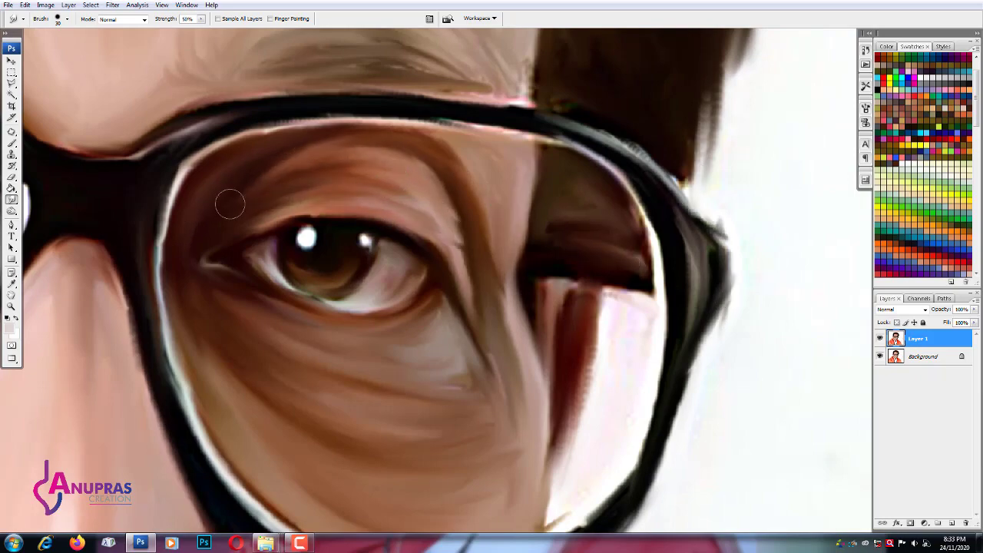
scroll(461, 346, up, 1)
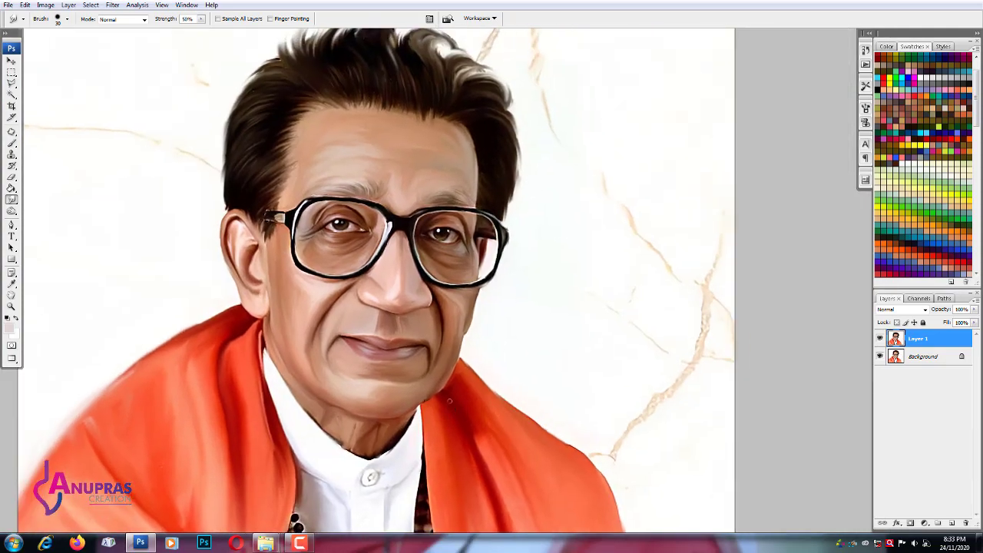
- With a 25 px smudge brush, blend the cheek skin tones below the glasses around the nose
scroll(461, 346, up, 3)
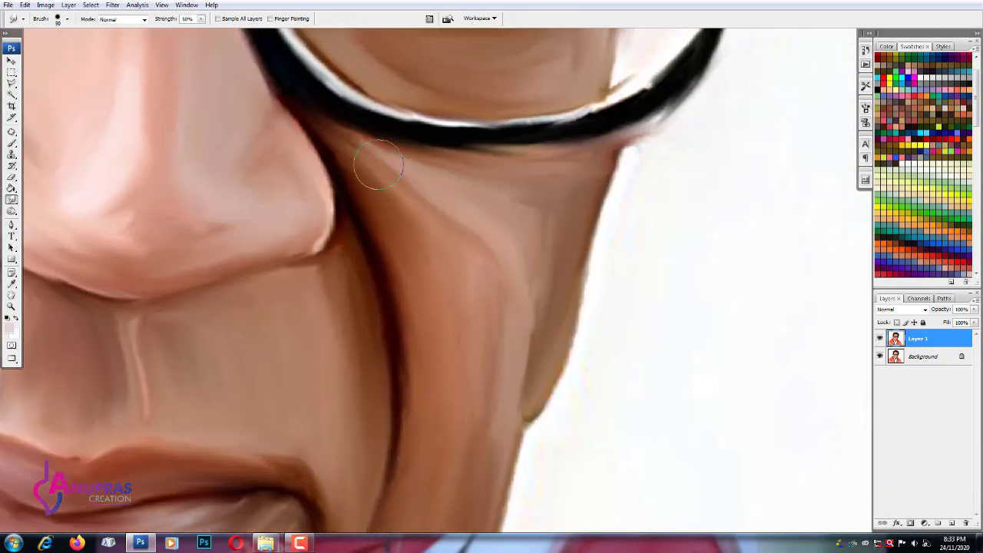
key(bracketright)
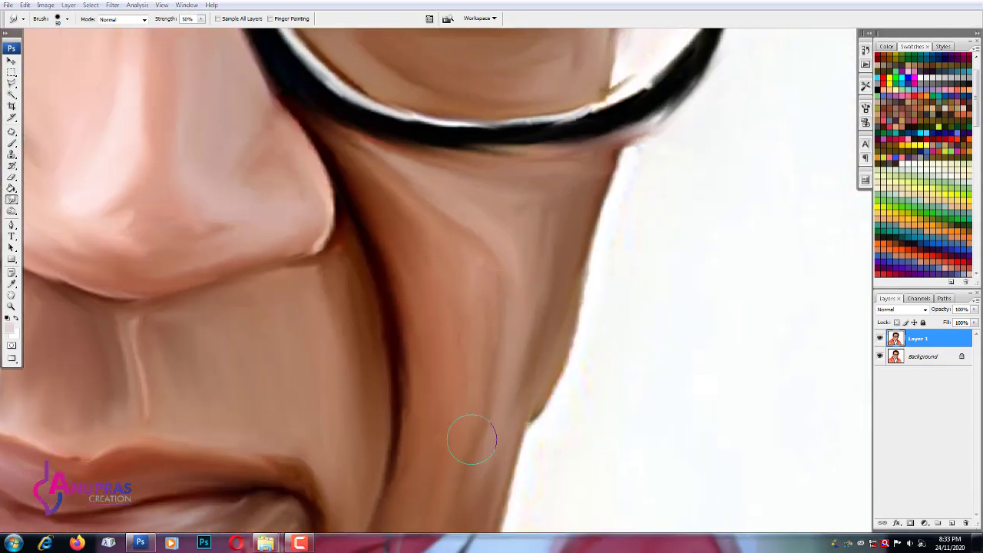
drag(494, 373, 509, 230)
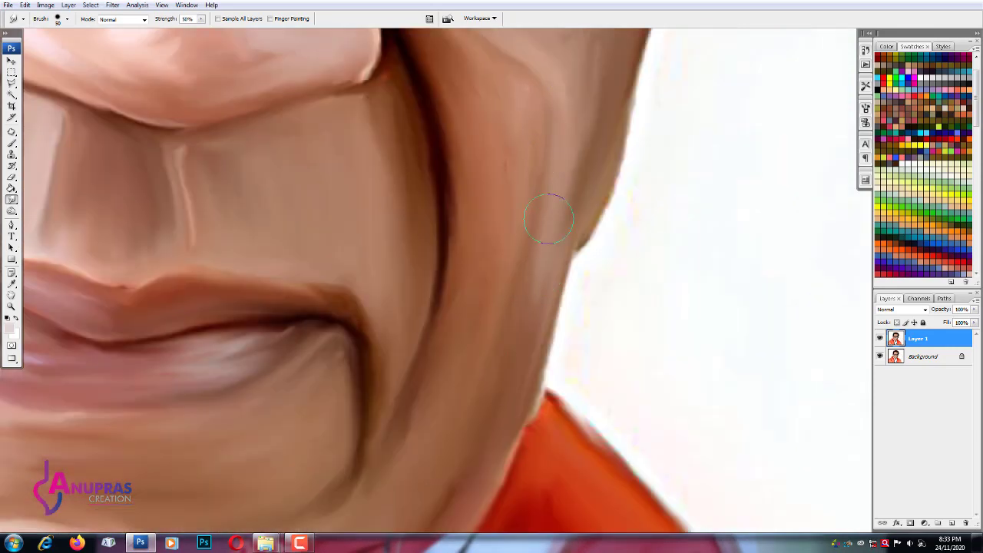
scroll(530, 136, up, 1)
scroll(320, 259, up, 4)
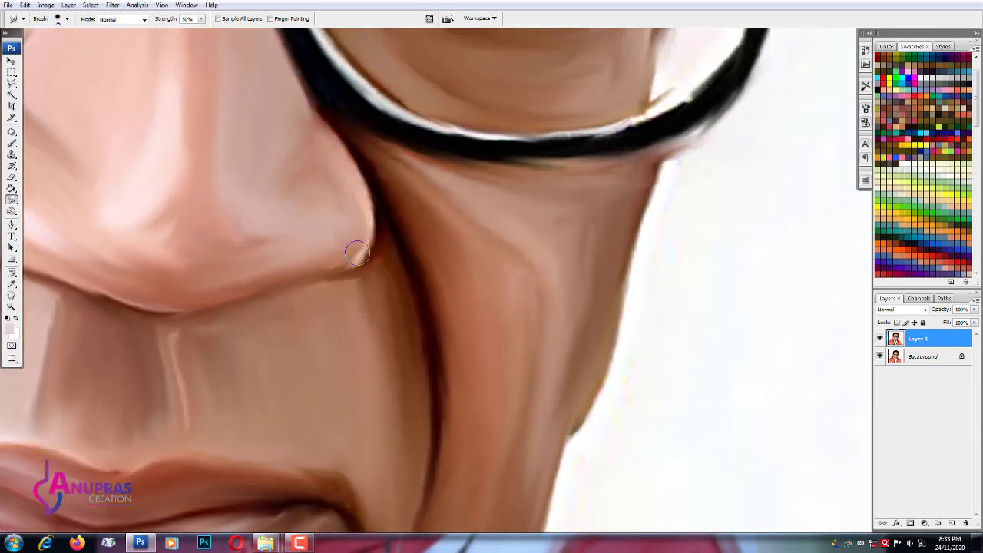
key(bracketleft)
key(bracketleft)
key(bracketleft)
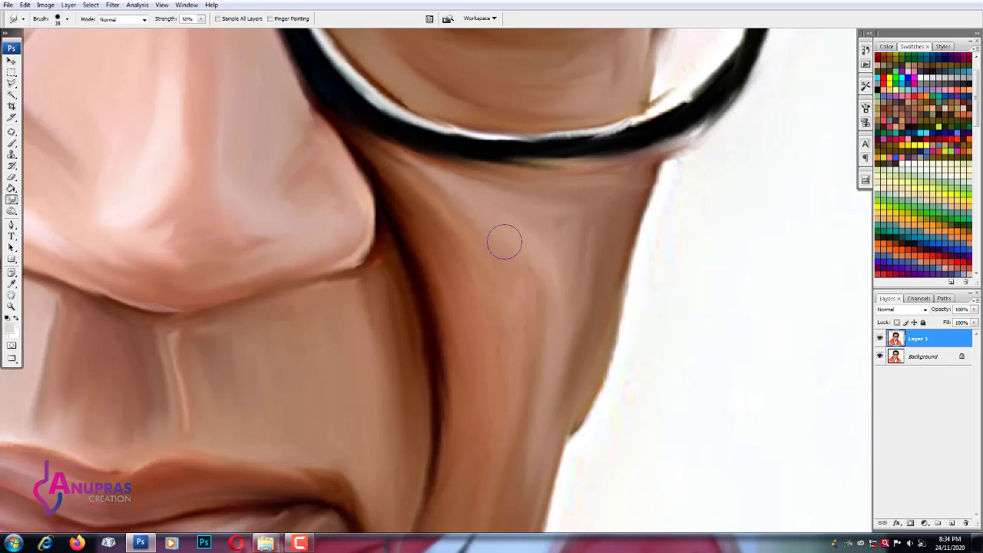
drag(531, 245, 562, 243)
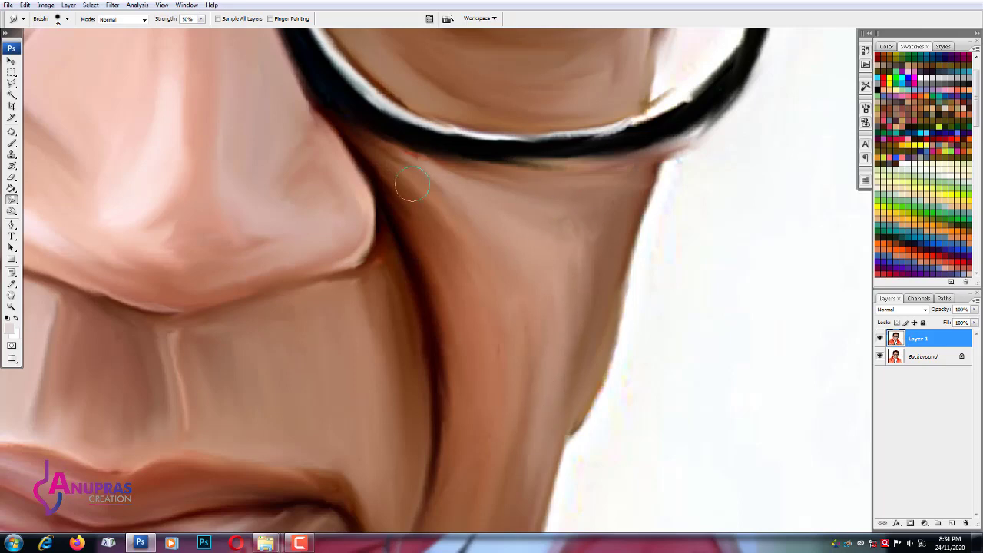
drag(351, 132, 496, 516)
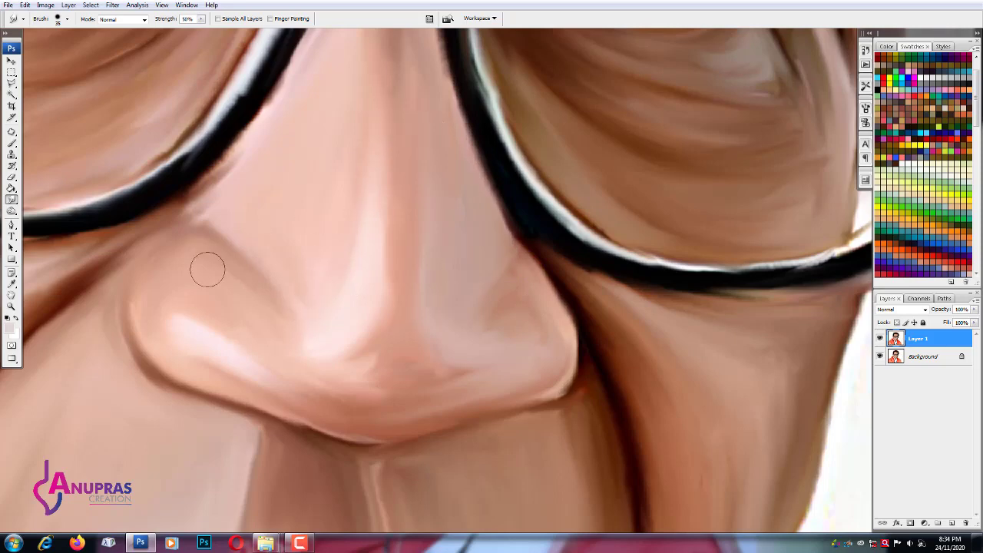
drag(207, 269, 351, 426)
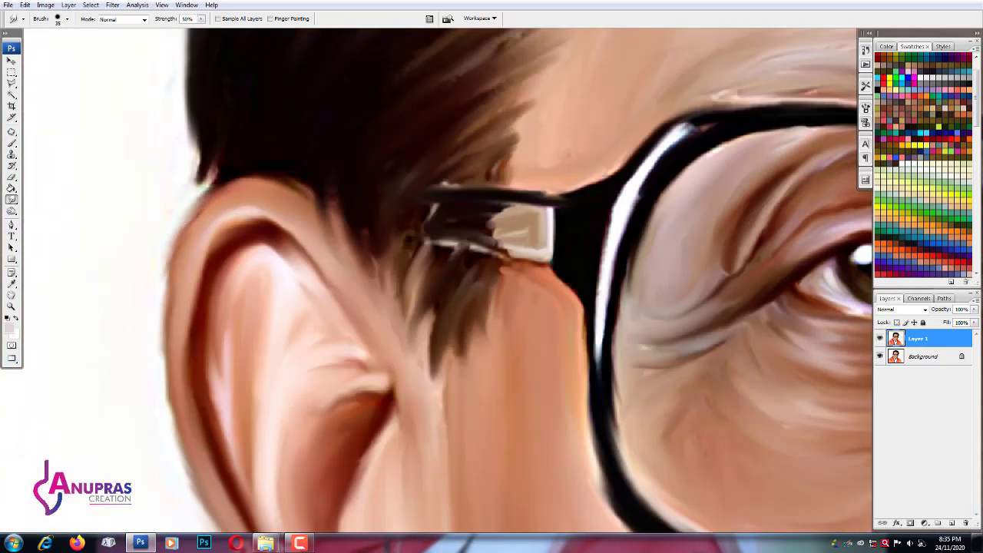
- Smear the ear's outer edge into the background and blend its dark rim shadow
drag(196, 203, 157, 300)
mouse_move(165, 415)
mouse_down()
mouse_move(171, 225)
mouse_move(163, 271)
mouse_up()
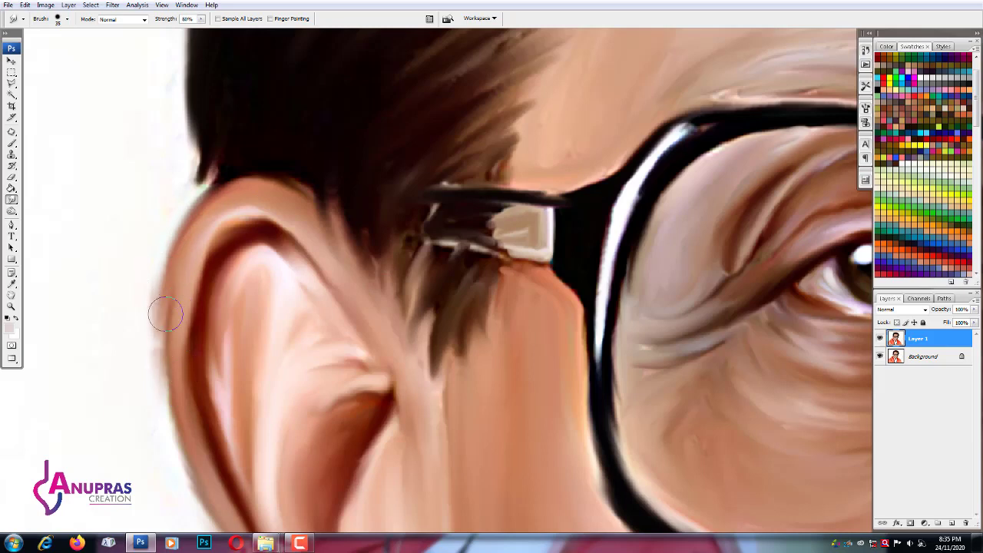
drag(166, 313, 193, 238)
drag(246, 217, 297, 254)
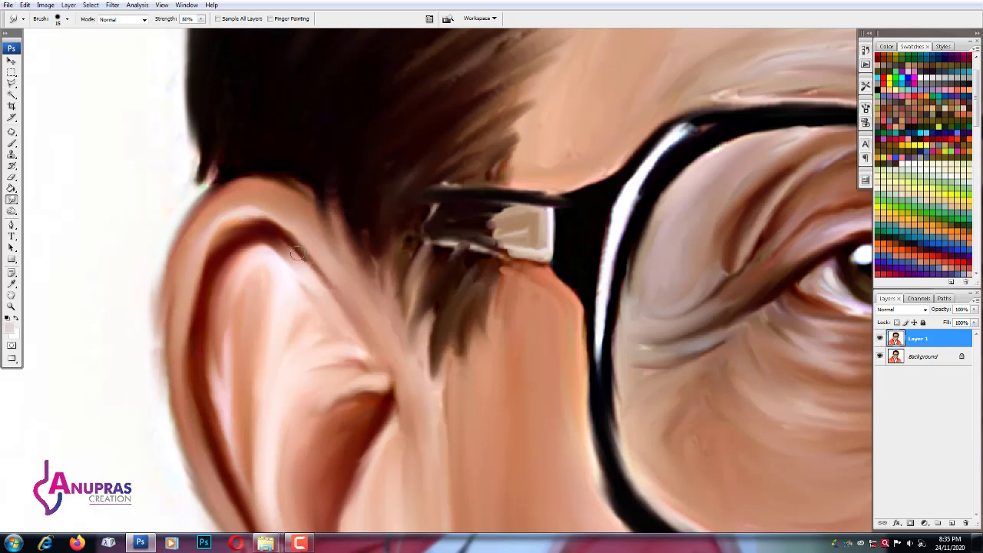
drag(235, 240, 192, 361)
key(bracketright)
drag(353, 461, 328, 278)
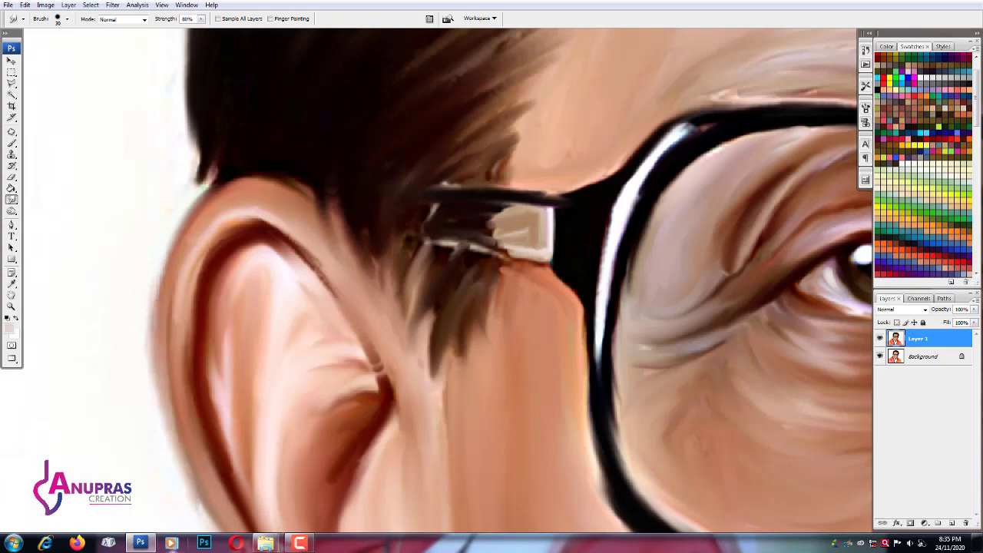
- Smooth and reshape the earlobe's back edge, bottom curve and front outline
right_click(171, 543)
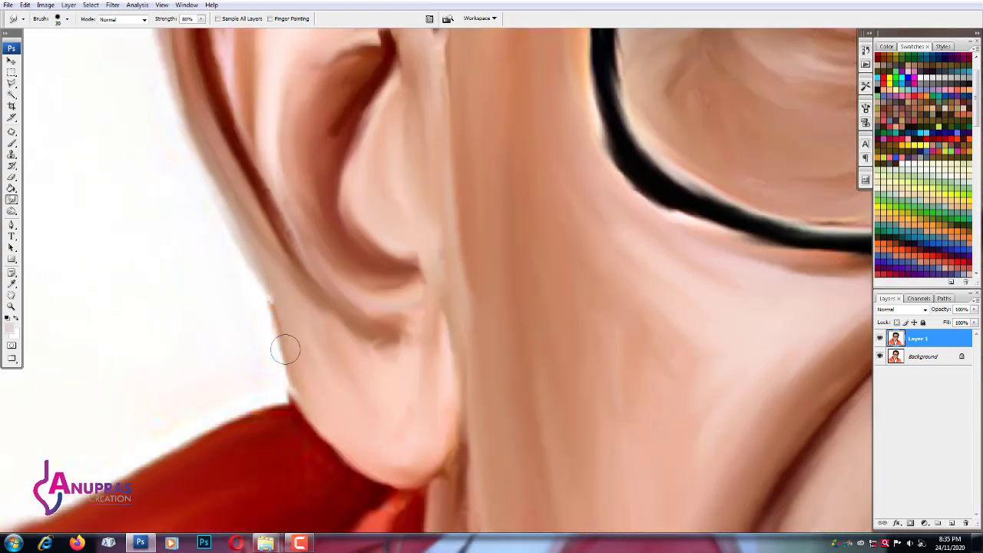
mouse_move(285, 350)
mouse_down()
mouse_move(300, 407)
mouse_move(427, 484)
mouse_up()
drag(296, 402, 453, 445)
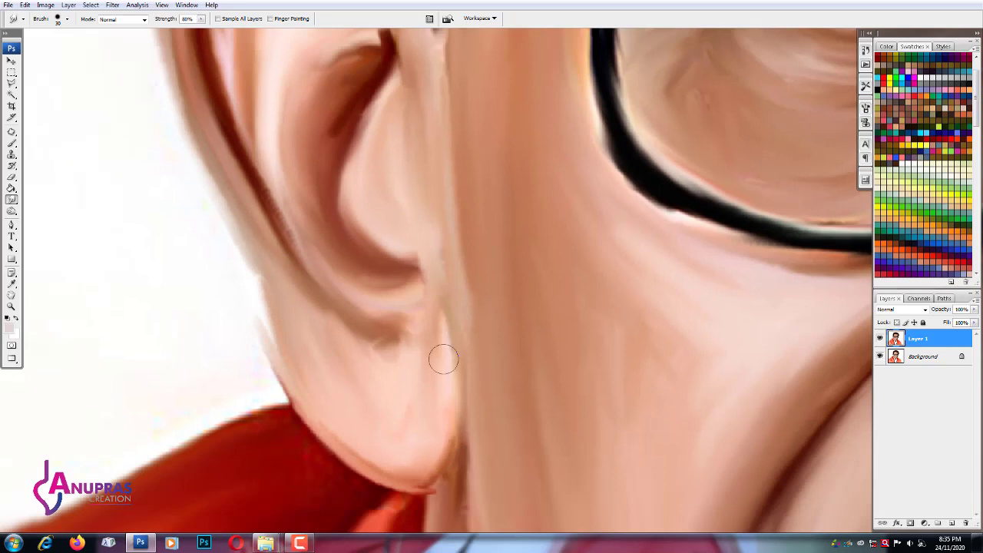
drag(441, 355, 449, 454)
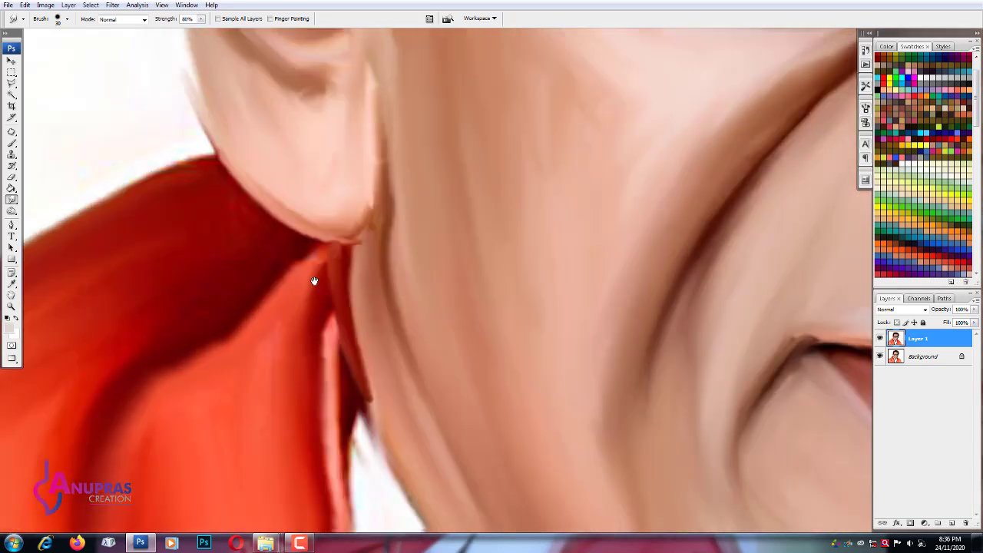
- Darken and streak the shirt collar edge along the neck down to its tip
mouse_move(322, 315)
mouse_down()
mouse_move(355, 403)
mouse_move(359, 522)
mouse_up()
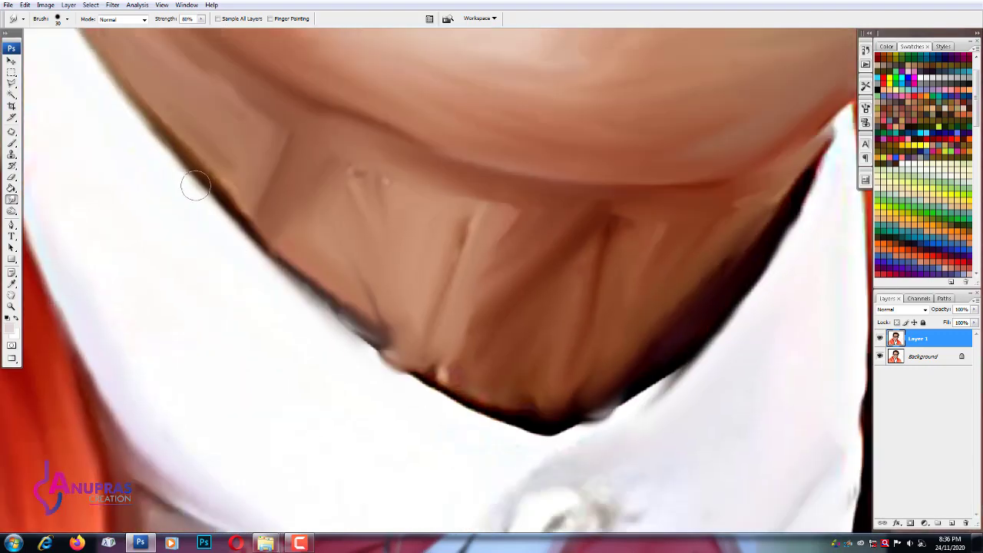
mouse_move(193, 179)
mouse_down()
mouse_move(402, 384)
mouse_move(482, 414)
mouse_up()
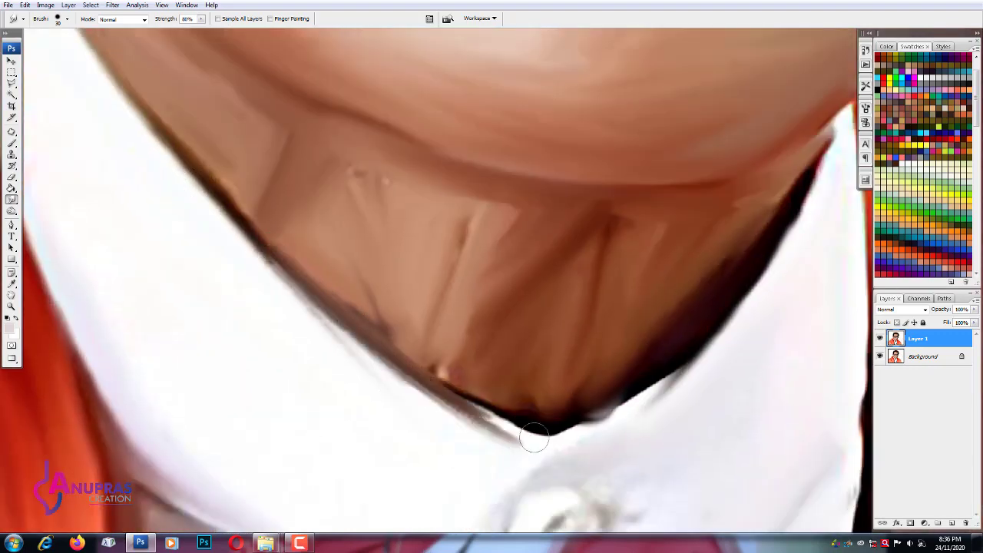
mouse_move(299, 284)
mouse_down()
mouse_move(529, 442)
mouse_move(708, 358)
mouse_up()
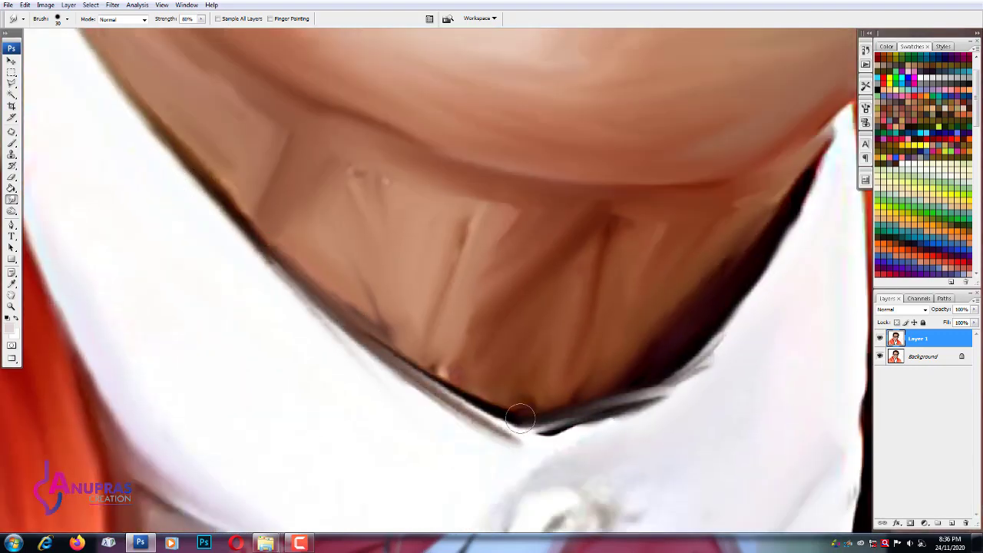
drag(523, 412, 746, 323)
mouse_move(649, 301)
mouse_down()
mouse_move(588, 333)
mouse_move(621, 312)
mouse_move(606, 329)
mouse_up()
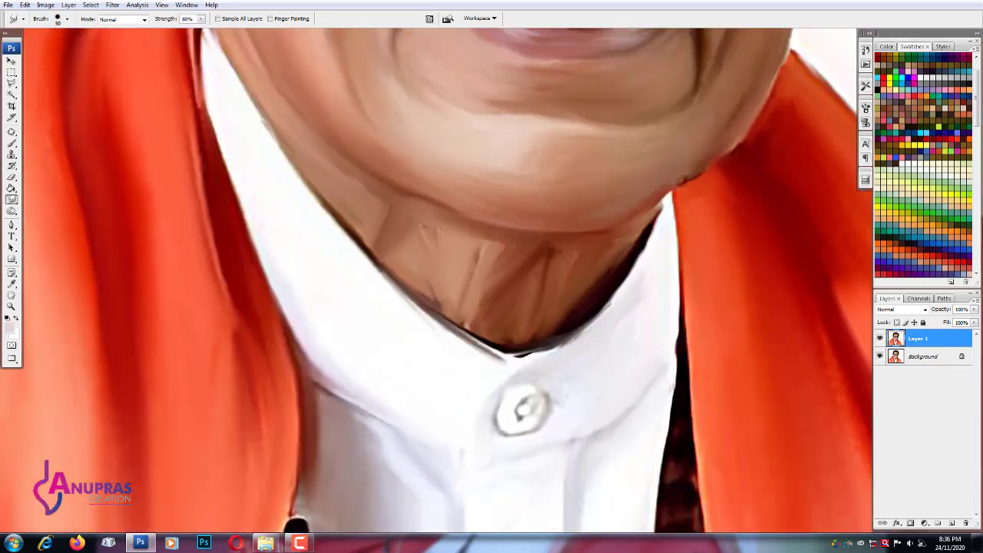
drag(430, 469, 461, 312)
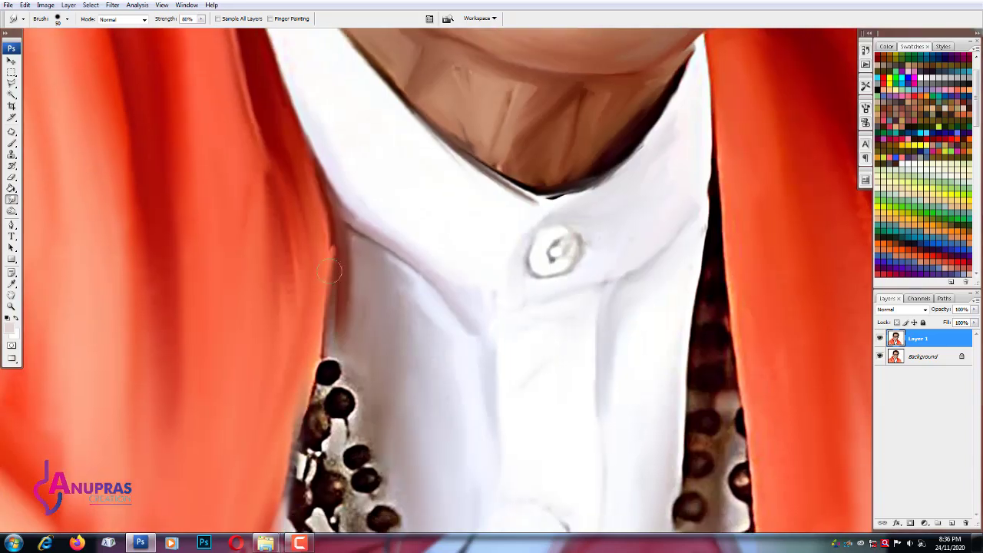
- Blend the orange shawl's left and right edges and shoulder outward into the background
drag(282, 397, 255, 386)
key(ctrl+minus)
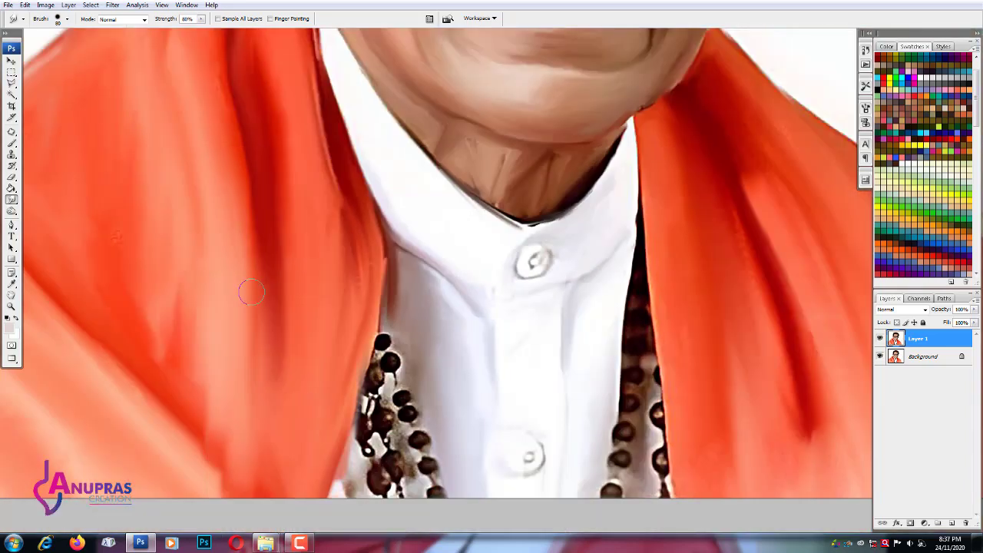
key(ctrl+minus)
drag(325, 273, 132, 270)
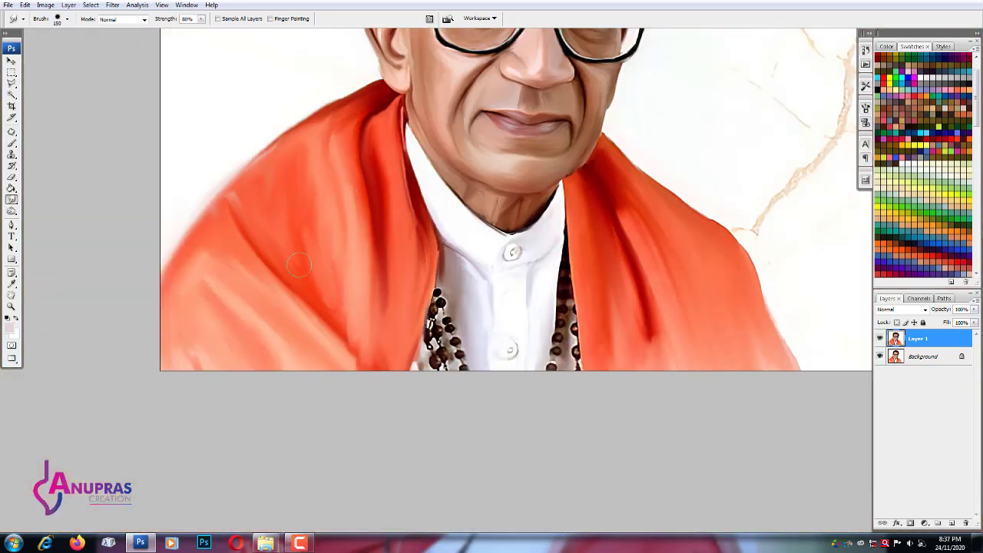
key(bracketright)
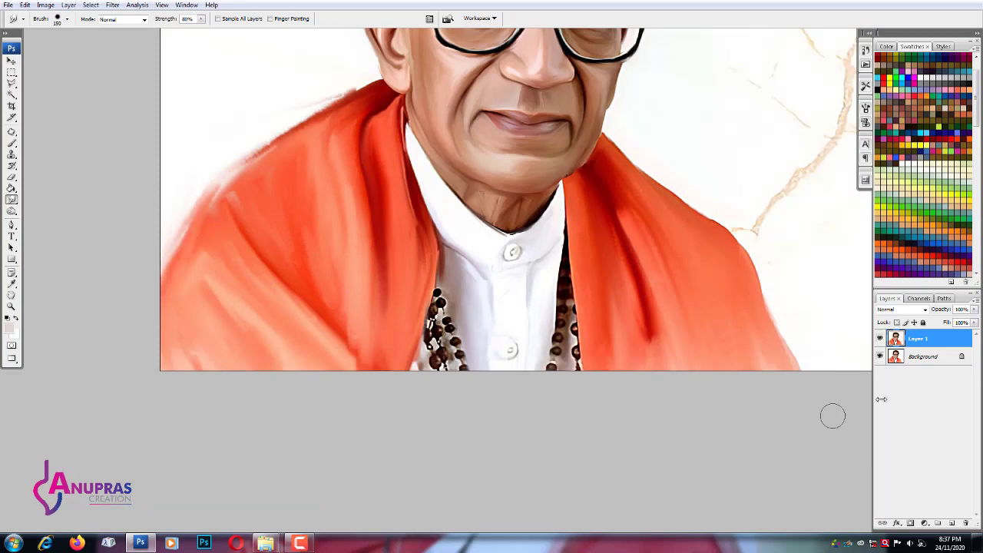
drag(799, 384, 756, 265)
drag(760, 315, 723, 207)
mouse_move(799, 369)
mouse_down()
mouse_move(746, 246)
mouse_move(652, 158)
mouse_up()
mouse_move(653, 369)
mouse_down()
mouse_move(624, 211)
mouse_move(651, 269)
mouse_up()
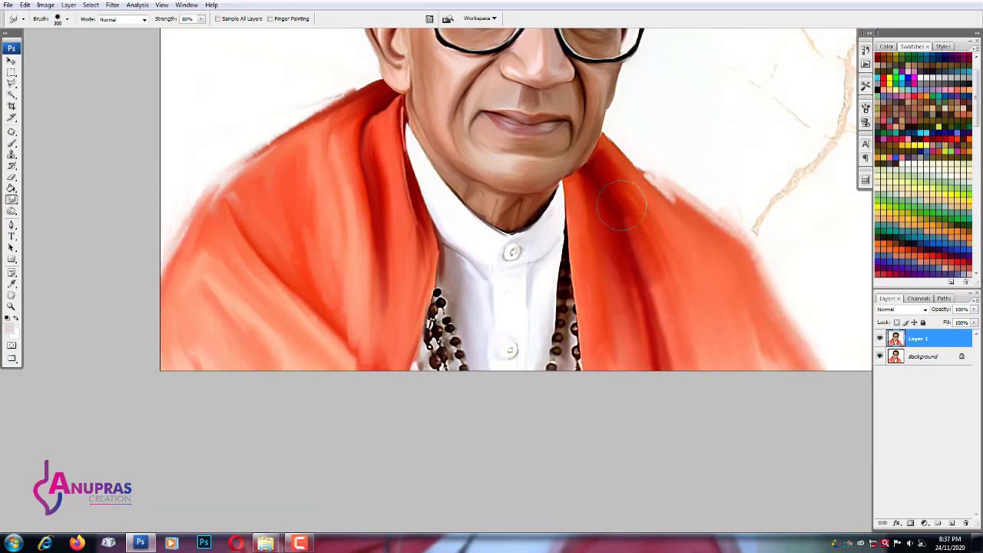
key(ctrl+0)
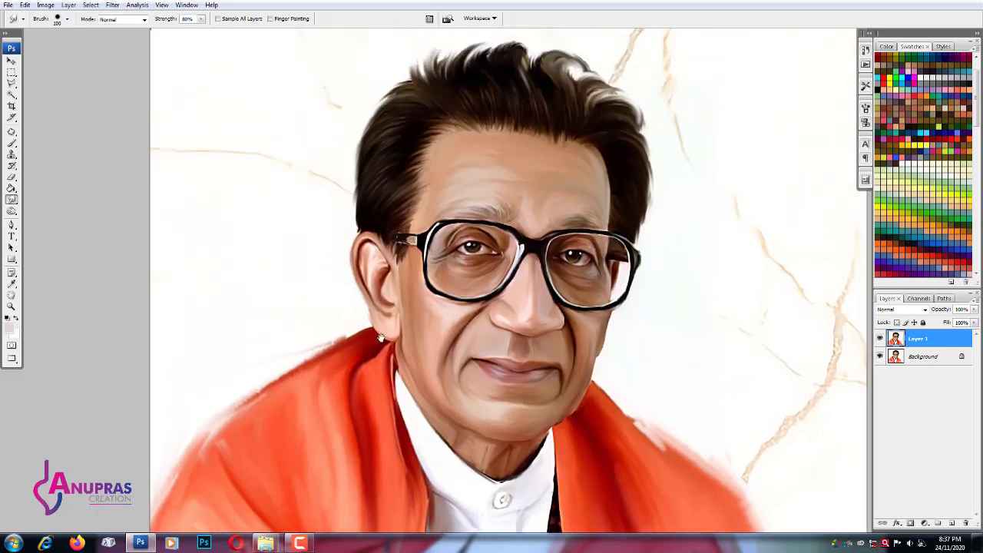
- With a smaller brush, smudge the hair edge into finer strands and smooth its left side
scroll(343, 128, up, 5)
key(bracketleft)
key(bracketleft)
key(bracketleft)
key(ctrl+minus)
key(bracketleft)
key(bracketleft)
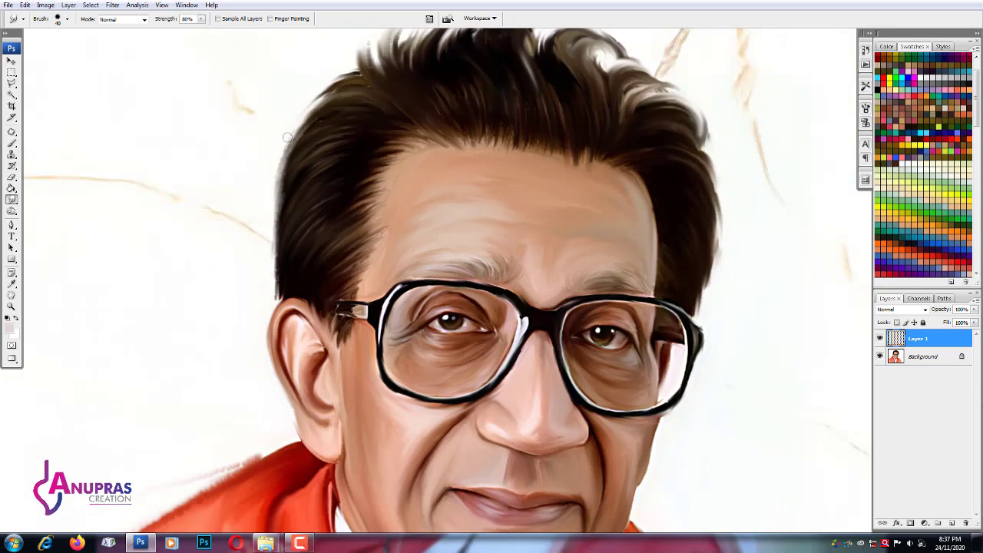
drag(286, 137, 314, 103)
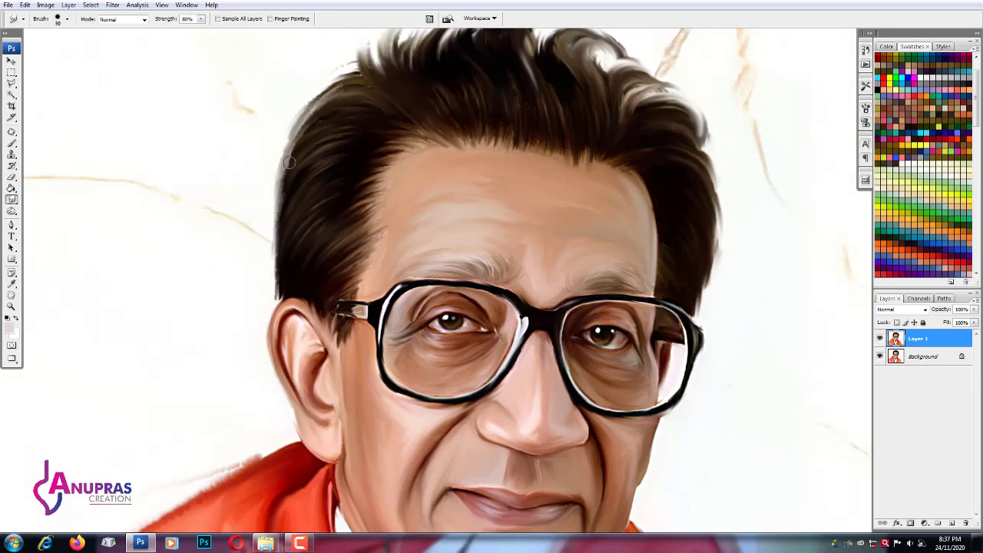
key(ctrl+plus)
drag(326, 171, 272, 335)
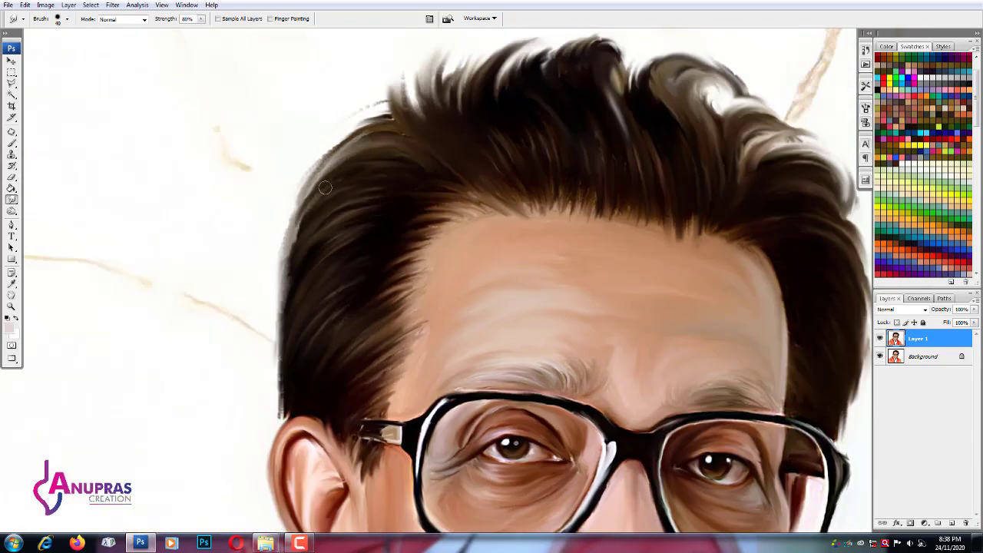
- Flick the top hair tips upward into strands and reshape the curls on the right
drag(441, 88, 437, 47)
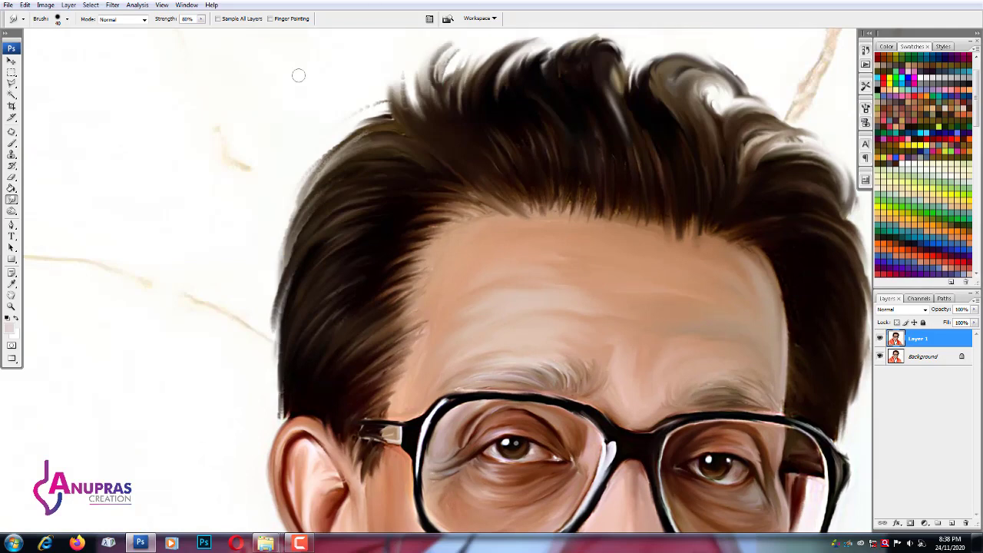
drag(479, 89, 453, 57)
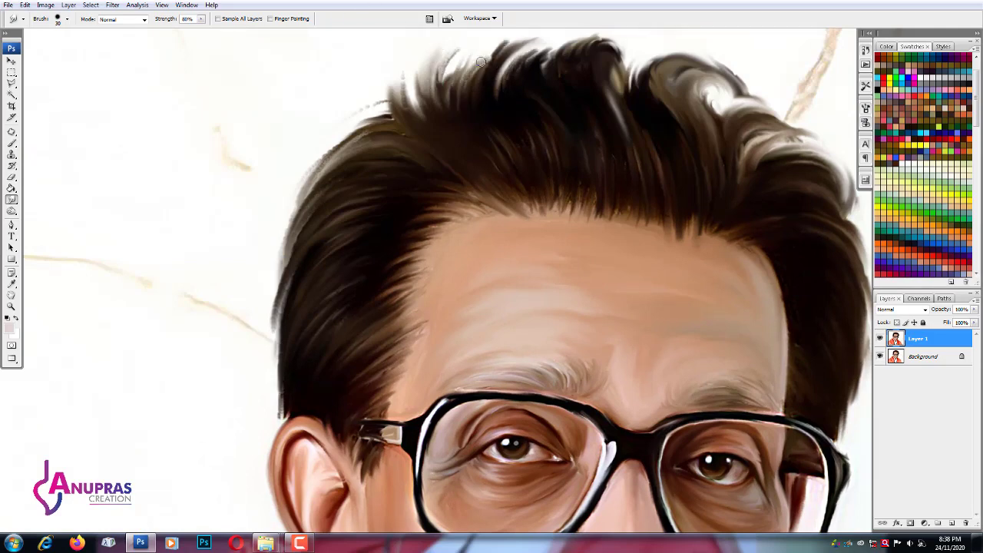
key(bracketright)
drag(413, 113, 417, 60)
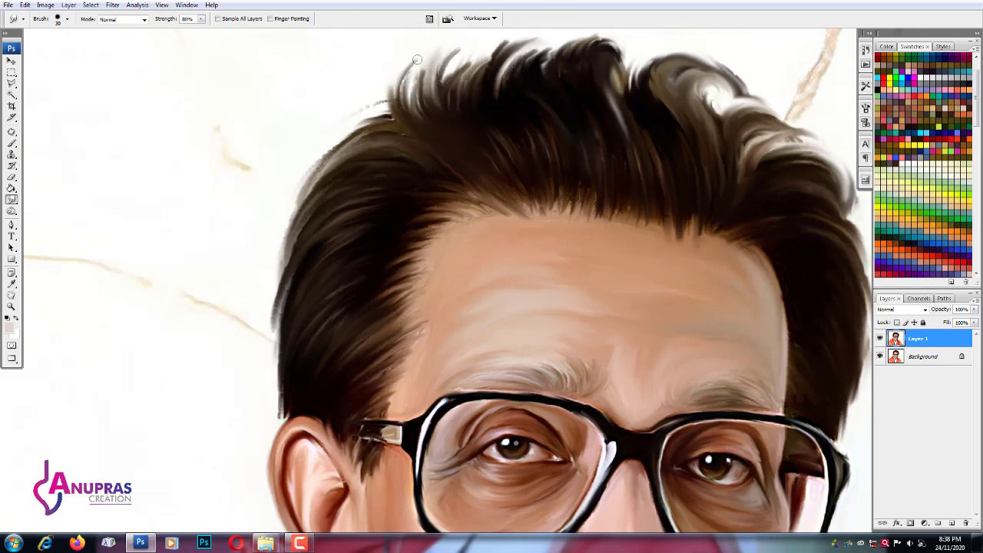
drag(515, 175, 534, 156)
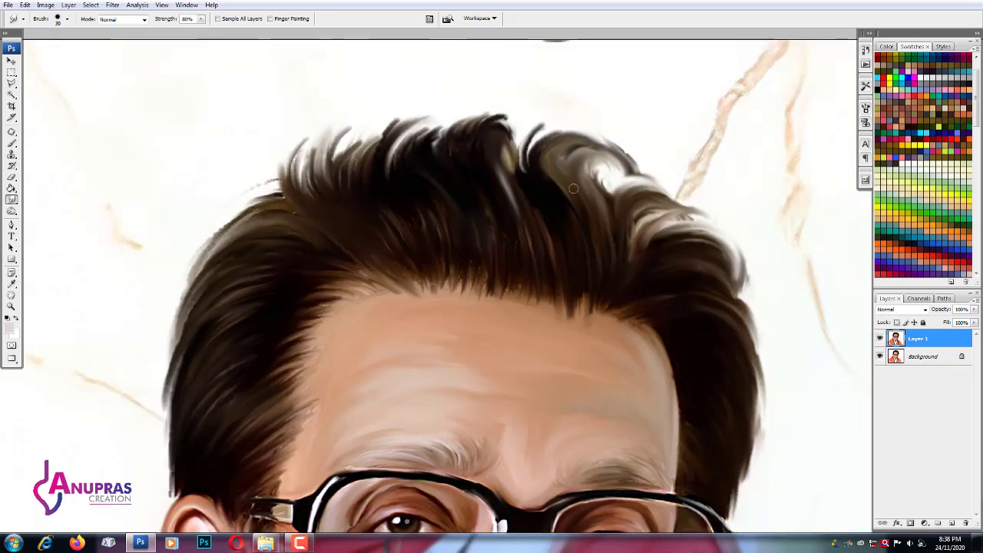
drag(573, 188, 663, 189)
drag(629, 256, 691, 228)
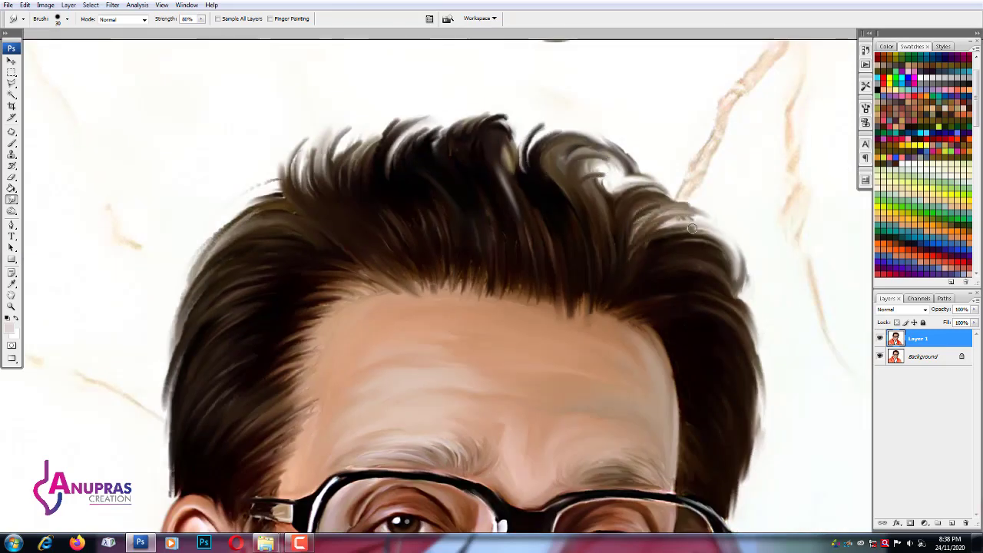
scroll(538, 295, down, 3)
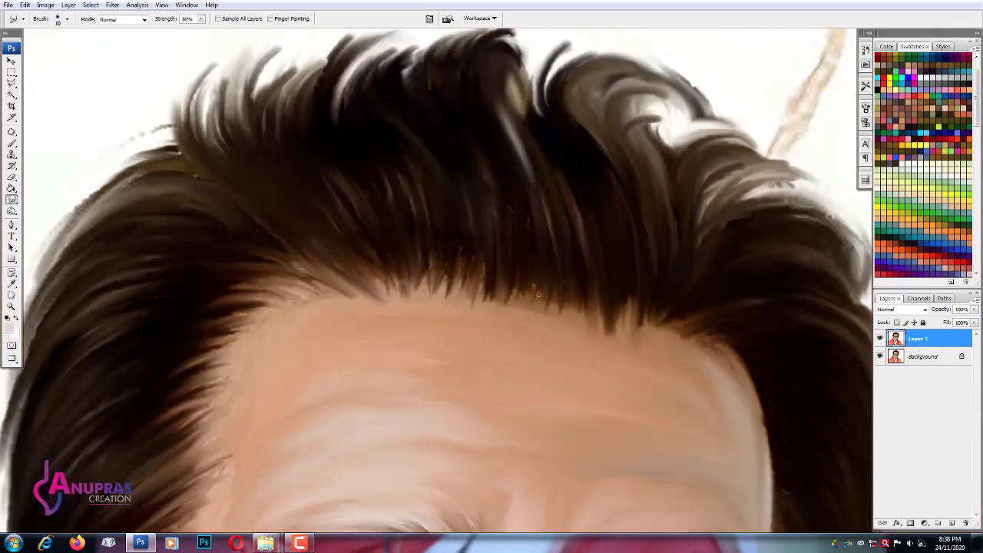
click(66, 20)
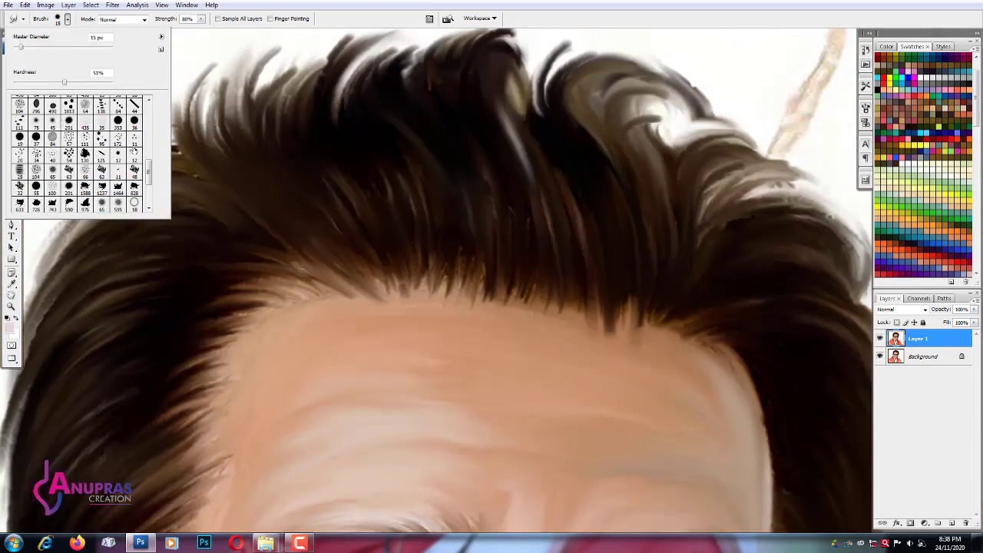
- With a smaller brush, pull fine hair strands down from the hairline onto the forehead
drag(20, 46, 19, 46)
click(329, 295)
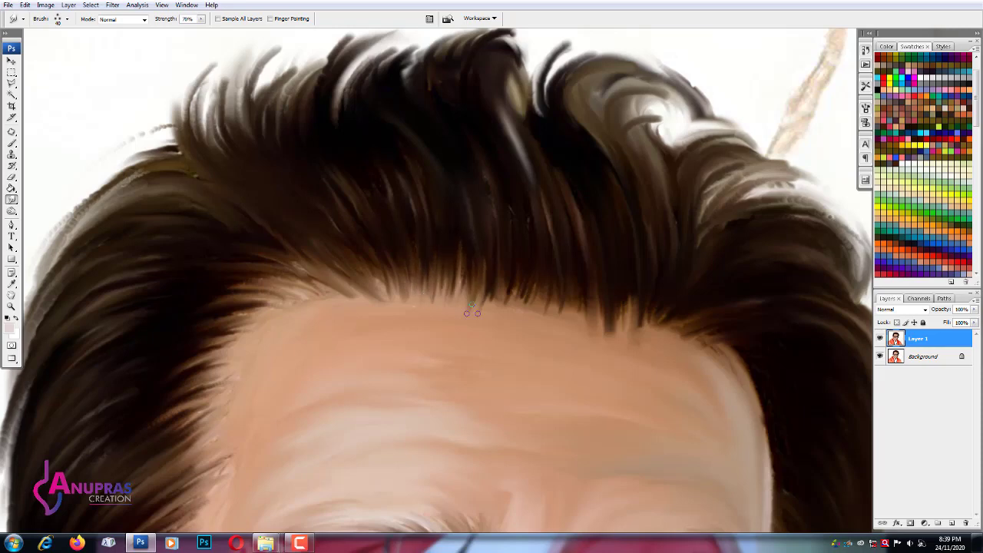
drag(453, 263, 488, 325)
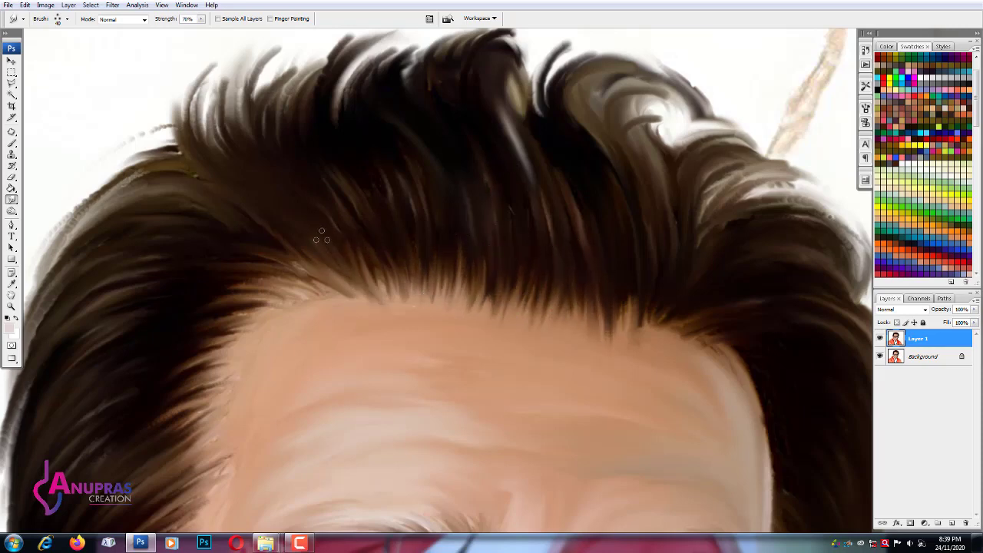
drag(321, 236, 299, 285)
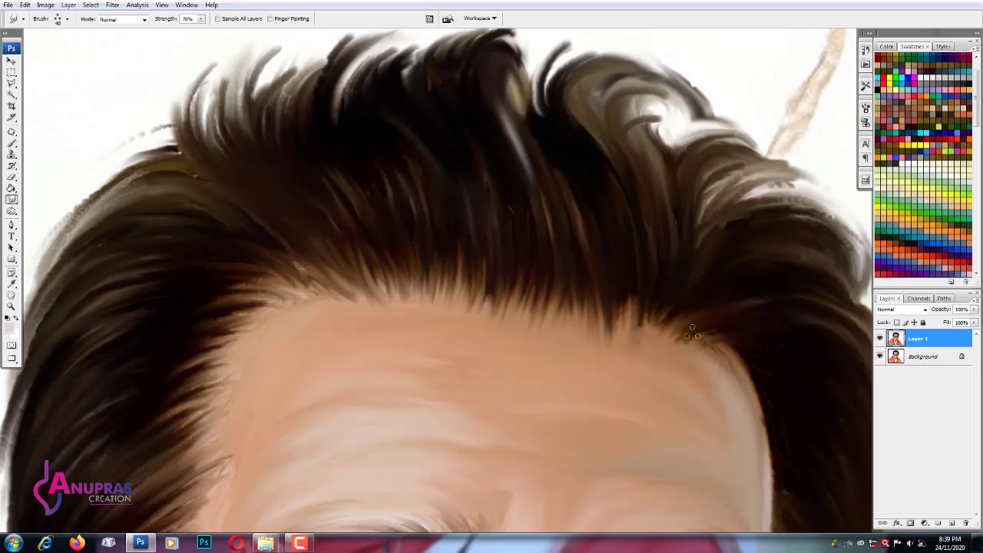
drag(661, 276, 626, 338)
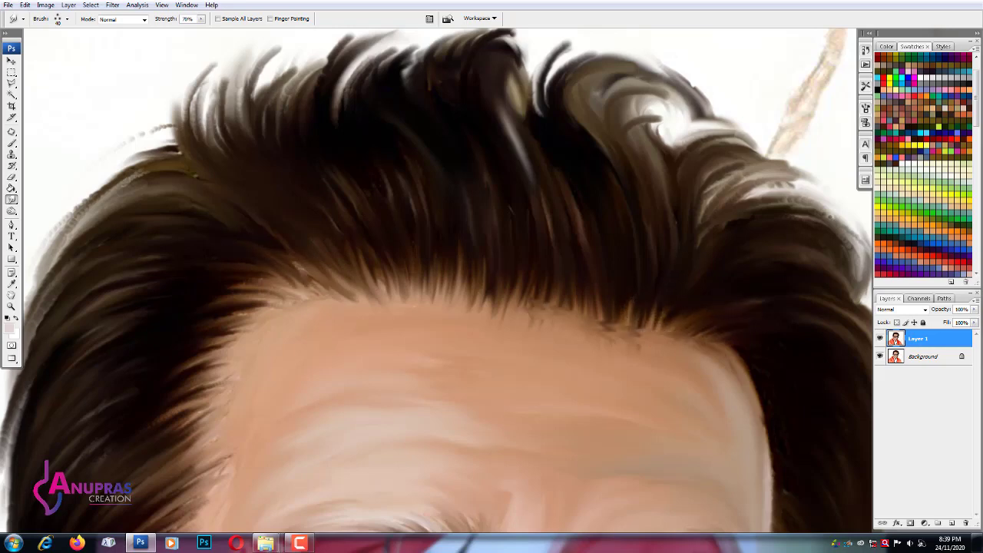
- Soften the left edge of the hair, smudging it down toward the ear
scroll(220, 359, up, 1)
scroll(503, 263, up, 1)
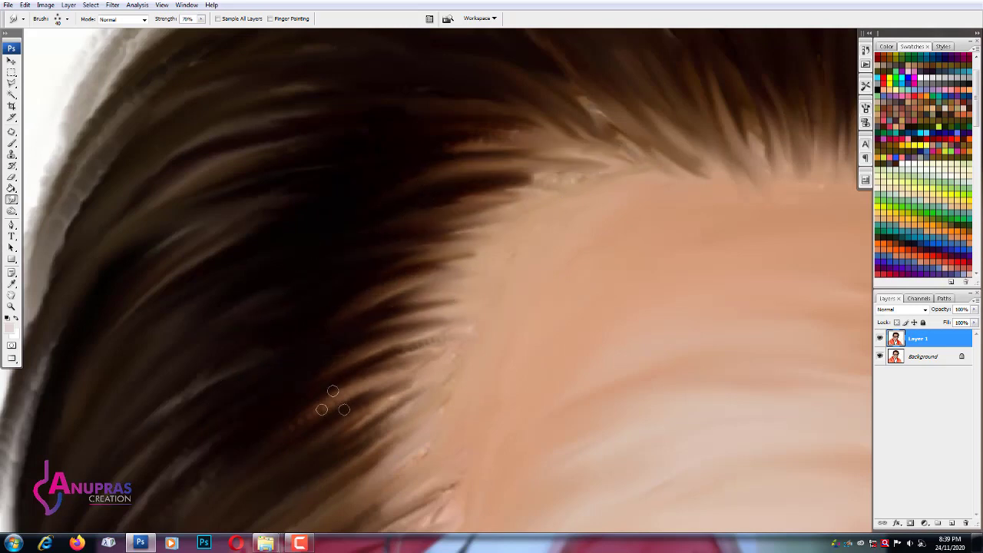
scroll(344, 325, down, 1)
scroll(334, 362, up, 1)
scroll(496, 371, down, 2)
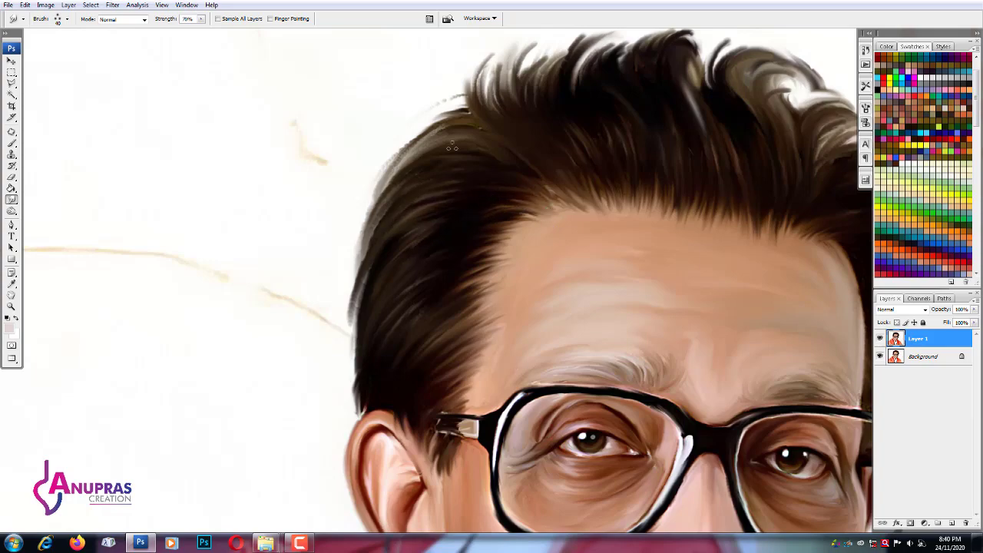
scroll(452, 146, down, 2)
scroll(438, 131, up, 2)
mouse_move(450, 112)
mouse_down()
mouse_move(372, 178)
mouse_move(348, 277)
mouse_up()
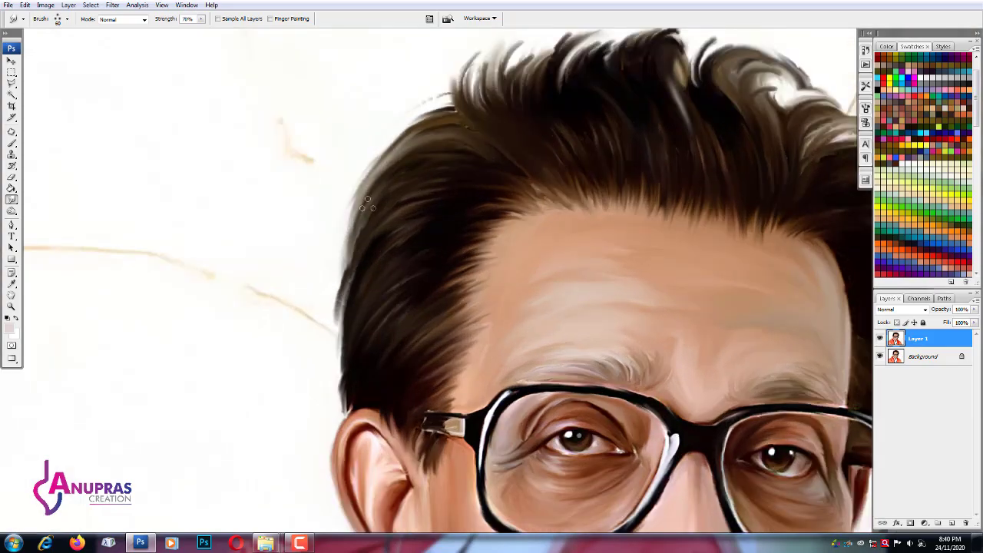
drag(367, 204, 348, 391)
- Pull hair tips upward across the crown into wispy strands, including the top-right
scroll(527, 100, down, 1)
drag(469, 201, 484, 149)
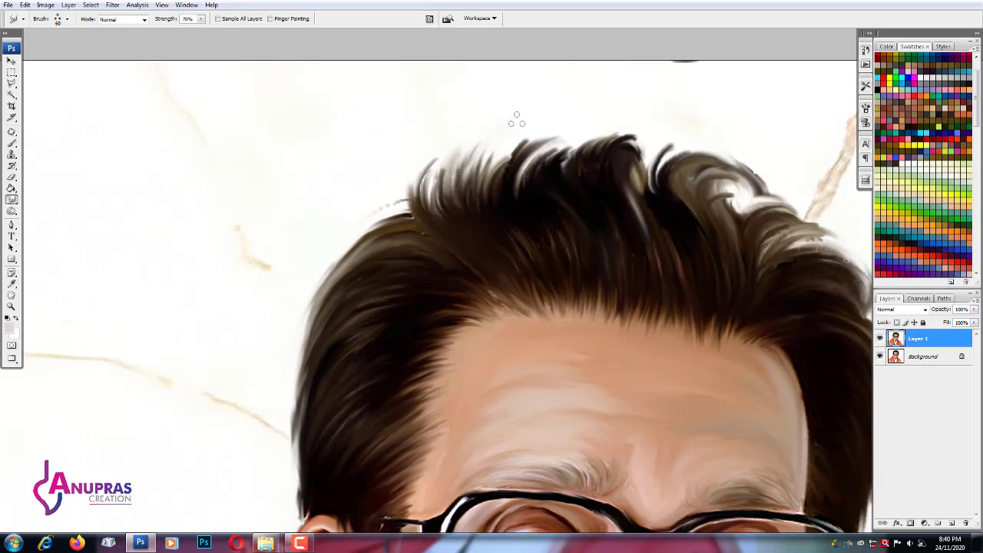
mouse_move(455, 220)
mouse_down()
mouse_move(466, 148)
mouse_move(447, 201)
mouse_move(464, 146)
mouse_up()
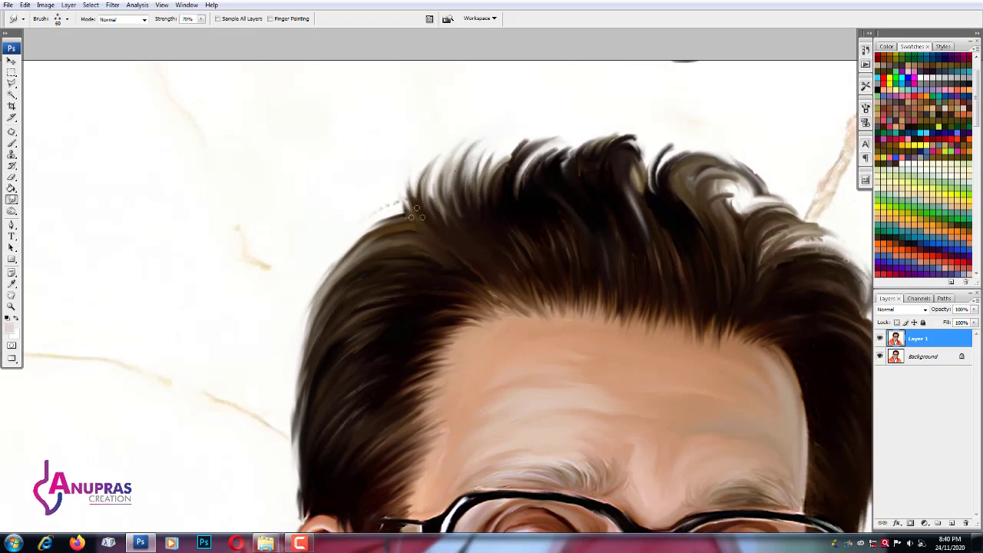
drag(416, 215, 470, 142)
drag(499, 192, 530, 136)
mouse_move(553, 169)
mouse_down()
mouse_move(591, 130)
mouse_move(660, 145)
mouse_up()
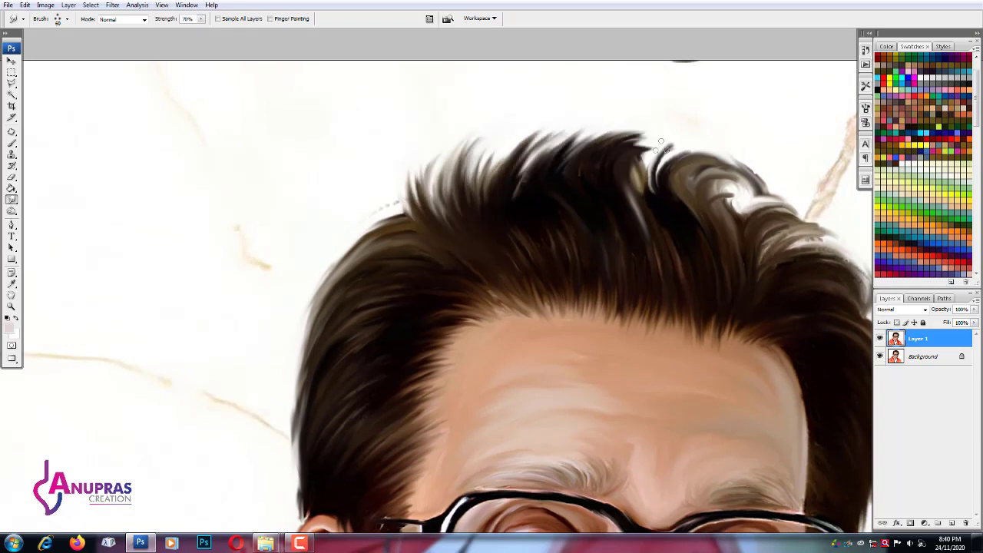
mouse_move(651, 205)
mouse_down()
mouse_move(676, 143)
mouse_move(626, 126)
mouse_up()
drag(645, 185, 680, 136)
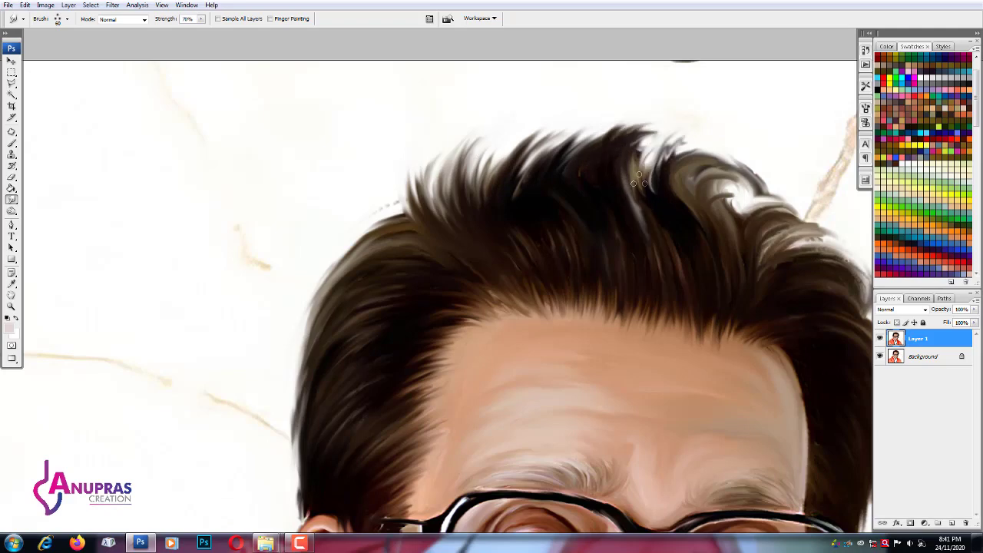
- Smudge the right side of the hair outward into the background
drag(640, 201, 509, 212)
drag(618, 230, 679, 215)
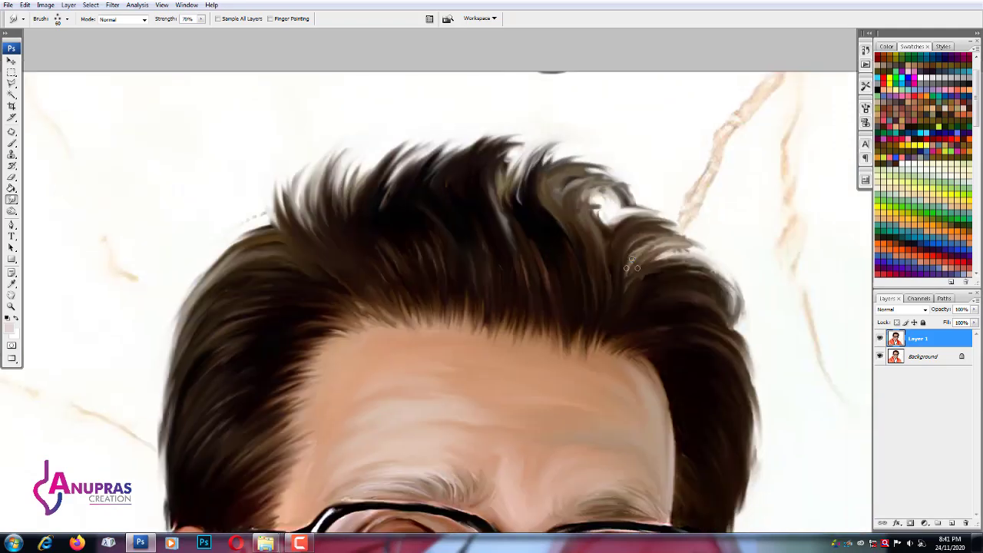
drag(630, 261, 703, 234)
drag(653, 284, 734, 276)
mouse_move(661, 265)
mouse_down()
mouse_move(708, 273)
mouse_move(753, 407)
mouse_move(668, 322)
mouse_move(651, 423)
mouse_up()
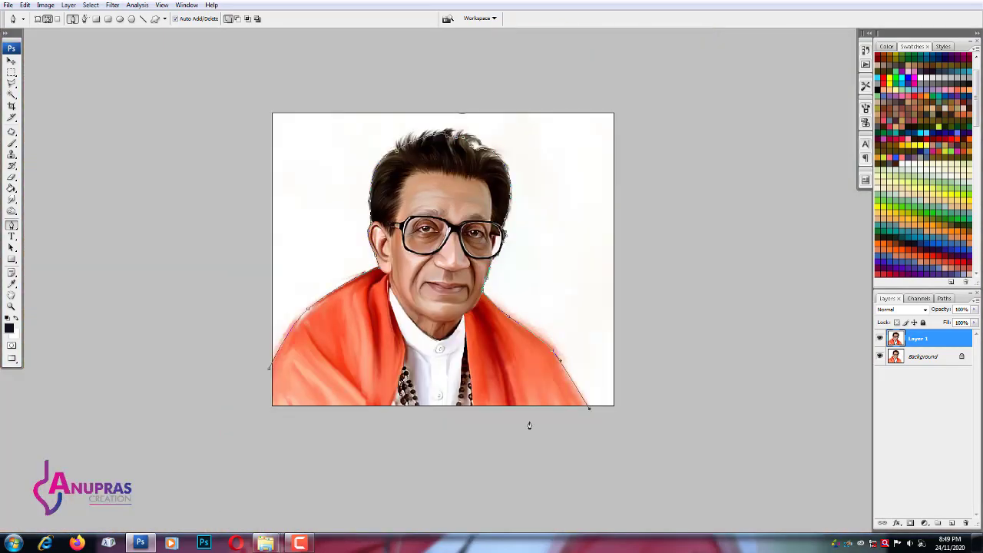
- Convert the shawl outline path into a selection, then switch to the dark background photo document
right_click(265, 315)
click(318, 358)
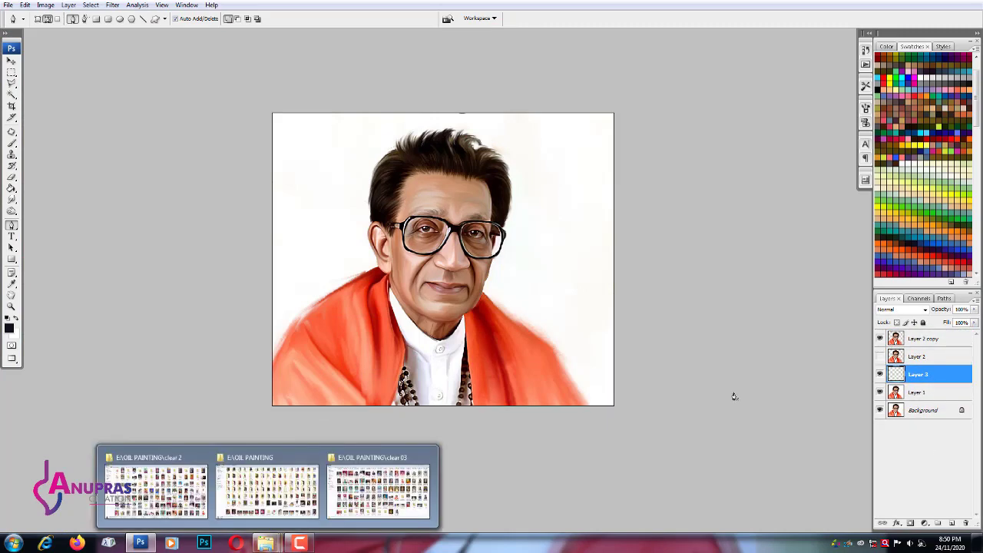
key(ctrl+Tab)
key(ctrl+Tab)
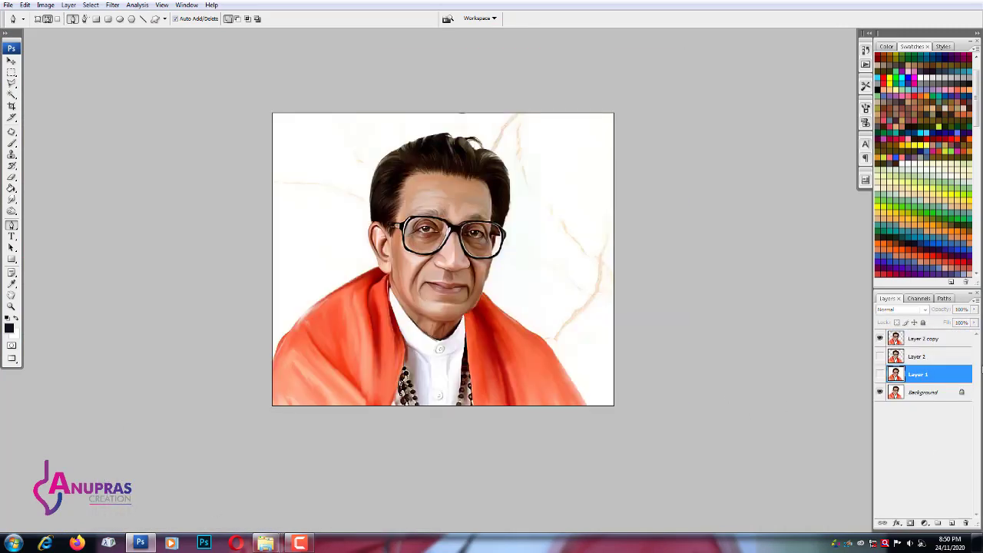
- Rotate the pasted dark background layer slightly and shrink it to fit the canvas
key(ctrl+t)
mouse_move(492, 116)
mouse_down()
mouse_move(481, 112)
mouse_move(586, 309)
mouse_up()
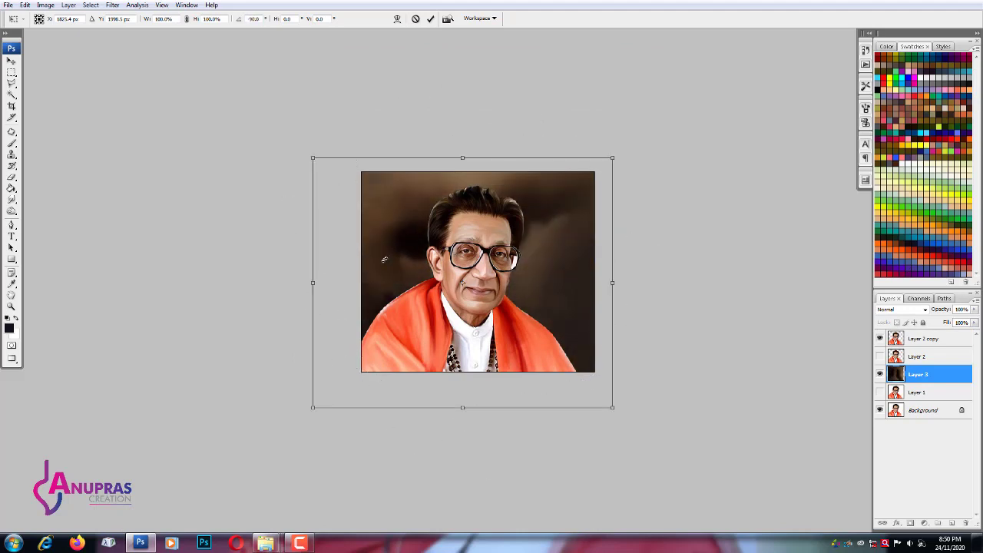
drag(482, 422, 523, 377)
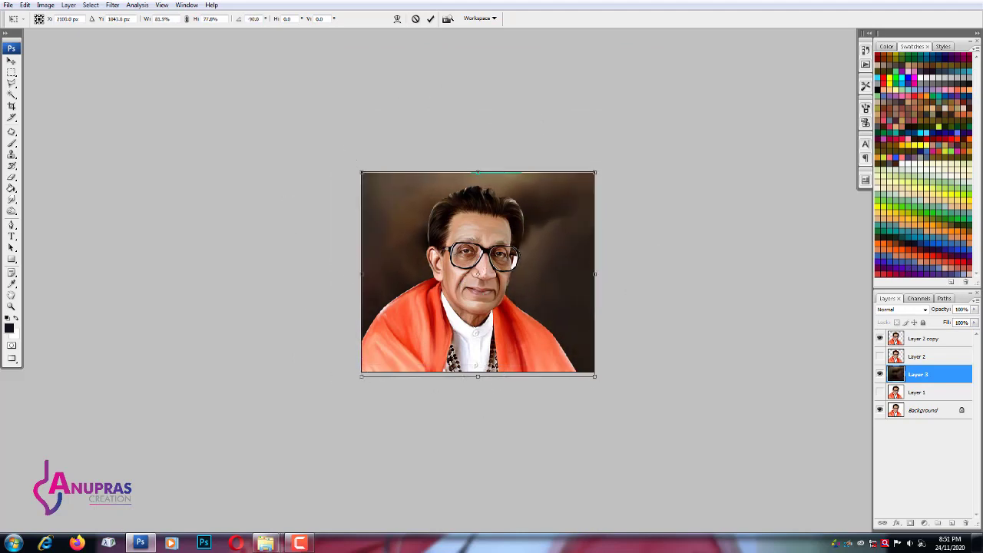
key(Return)
- Smudge white streaks into the background right of the face
key(r)
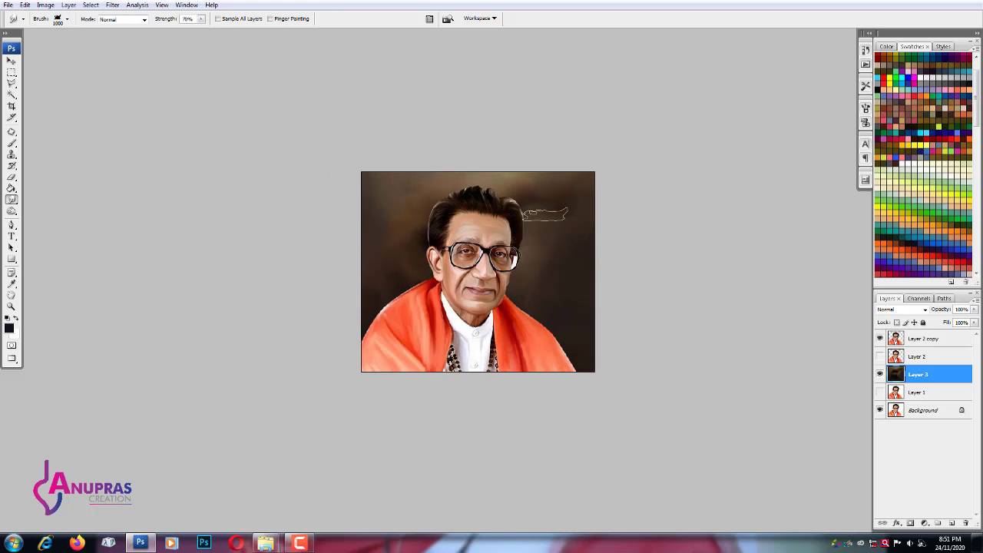
click(943, 165)
mouse_move(538, 311)
mouse_down()
mouse_move(530, 238)
mouse_move(522, 277)
mouse_move(552, 215)
mouse_move(541, 192)
mouse_move(561, 223)
mouse_move(592, 226)
mouse_up()
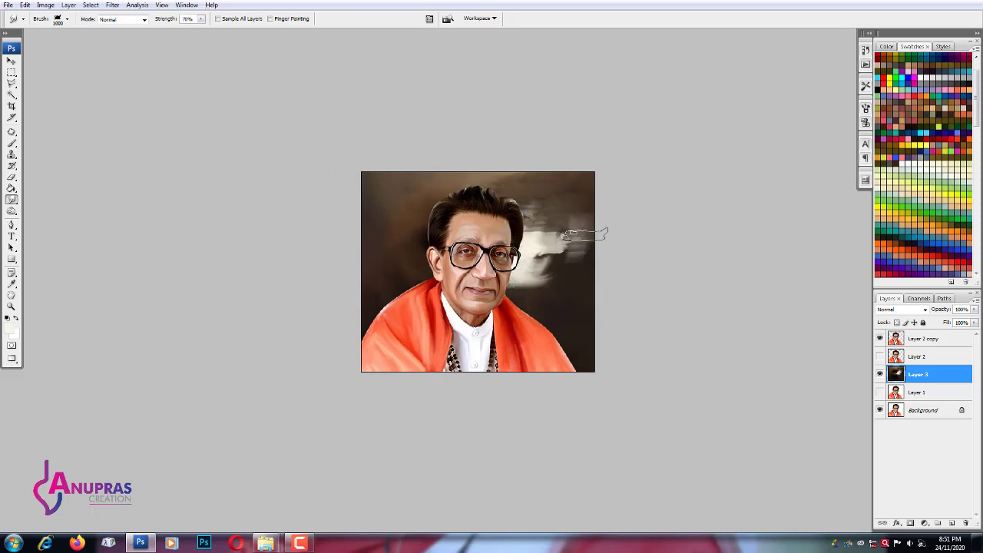
click(866, 108)
mouse_move(561, 289)
mouse_down()
mouse_move(572, 246)
mouse_move(510, 288)
mouse_up()
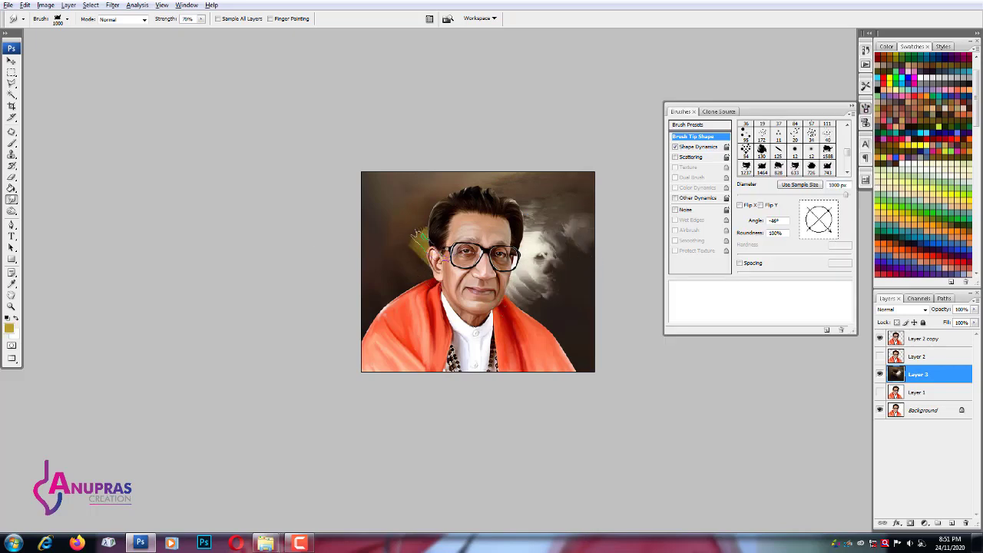
- Smudge the yellow patch left of the face and add streaks above the head and shoulders
drag(414, 246, 395, 192)
drag(396, 192, 409, 267)
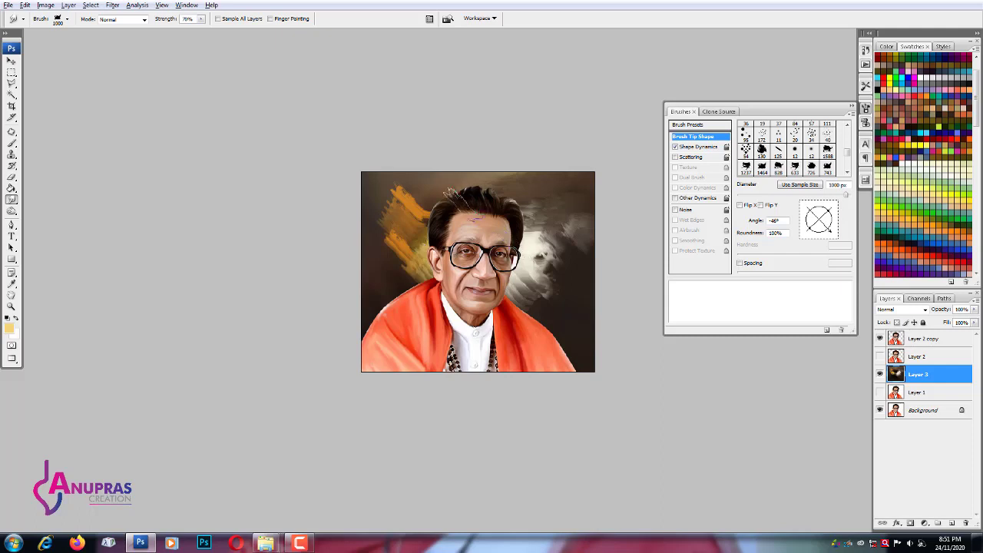
drag(500, 231, 530, 192)
mouse_move(407, 299)
mouse_down()
mouse_move(392, 268)
mouse_move(407, 307)
mouse_up()
drag(537, 315, 572, 353)
- With a 700 px round brush, blend the streaks into soft brown clouds and darken beside the left shoulder
click(795, 150)
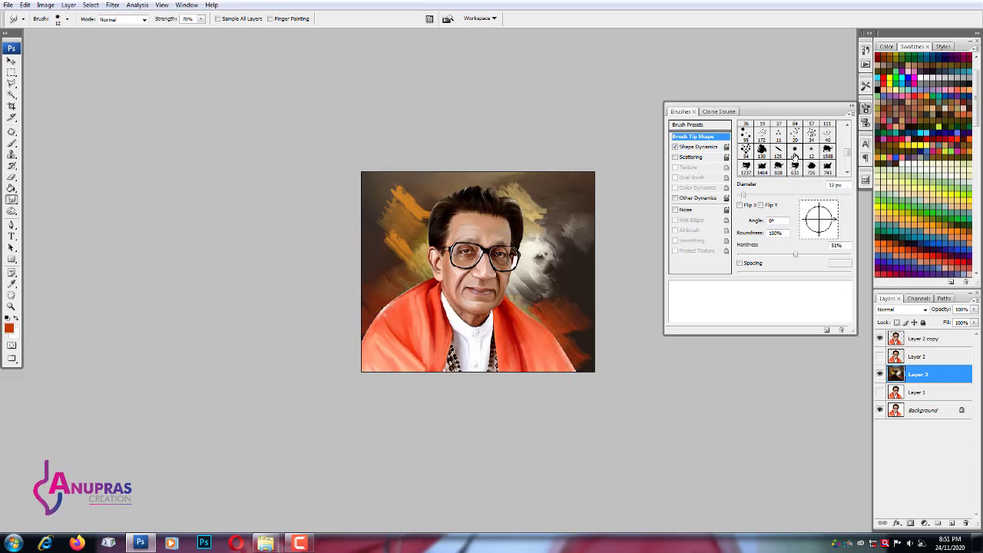
key(bracketright)
scroll(533, 212, up, 1)
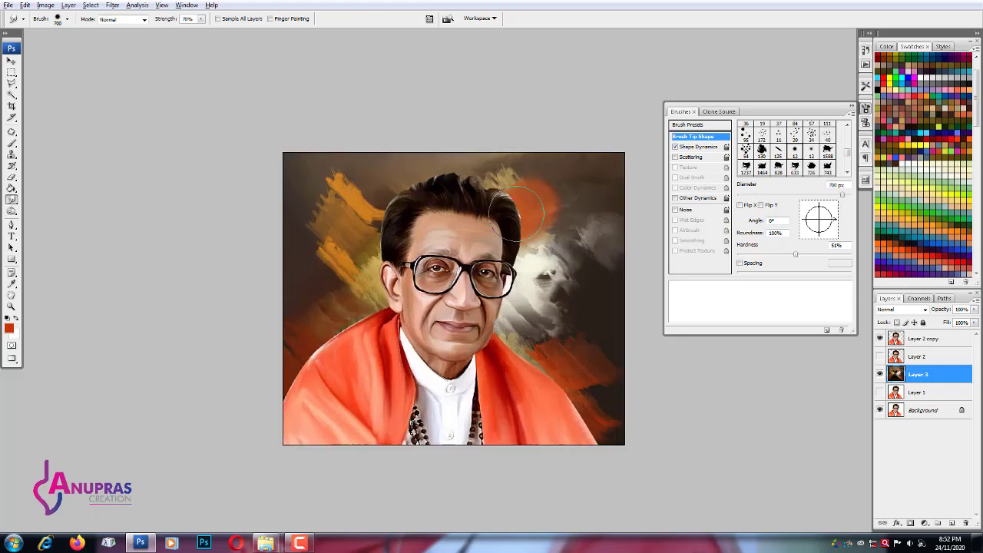
mouse_move(357, 242)
mouse_down()
mouse_move(368, 284)
mouse_move(342, 308)
mouse_move(323, 269)
mouse_move(325, 207)
mouse_up()
mouse_move(545, 238)
mouse_down()
mouse_move(530, 291)
mouse_move(560, 384)
mouse_move(561, 315)
mouse_move(511, 215)
mouse_move(584, 274)
mouse_move(568, 327)
mouse_move(623, 441)
mouse_move(568, 380)
mouse_up()
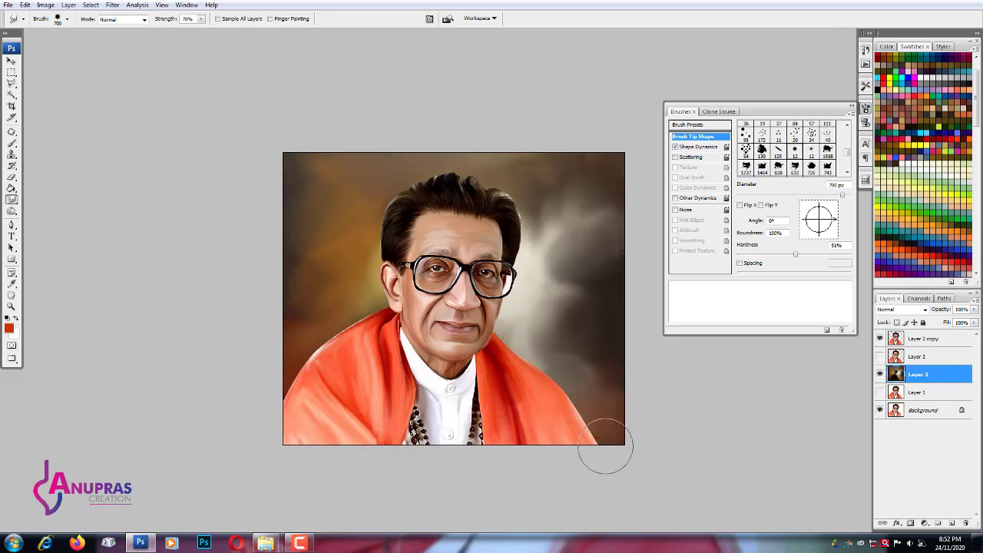
mouse_move(384, 295)
mouse_down()
mouse_move(361, 299)
mouse_move(299, 384)
mouse_move(317, 323)
mouse_move(297, 179)
mouse_move(368, 177)
mouse_move(414, 230)
mouse_move(443, 171)
mouse_move(333, 161)
mouse_move(351, 269)
mouse_move(333, 268)
mouse_move(311, 256)
mouse_move(336, 246)
mouse_move(381, 253)
mouse_move(539, 195)
mouse_move(575, 213)
mouse_move(603, 268)
mouse_move(603, 228)
mouse_move(574, 302)
mouse_move(609, 450)
mouse_move(592, 358)
mouse_move(553, 330)
mouse_move(568, 344)
mouse_move(557, 395)
mouse_up()
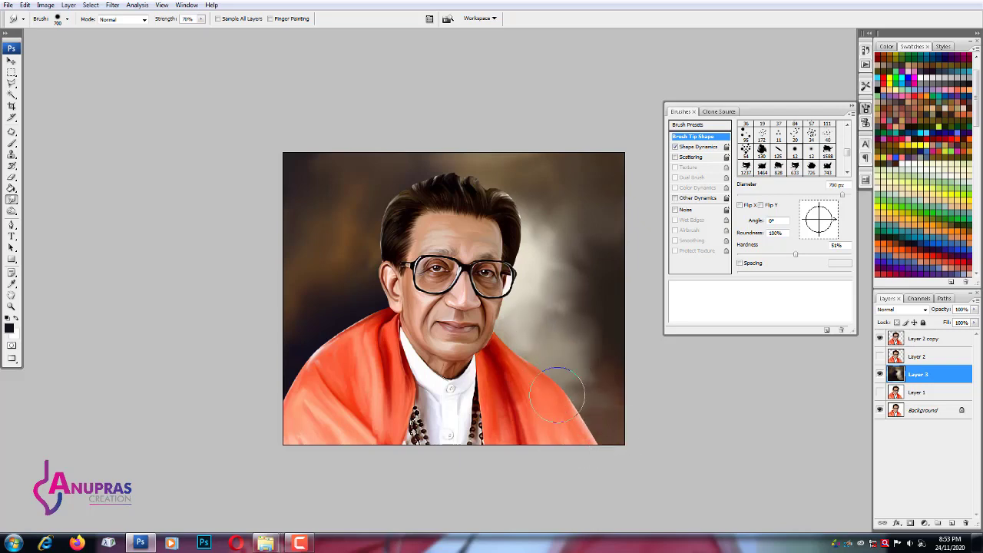
- On the Layer 2 copy portrait layer, zoom in and smooth the chin shadow below the mouth
key(ctrl+plus)
key(ctrl+plus)
key(ctrl+plus)
click(921, 339)
key(F5)
scroll(403, 239, up, 3)
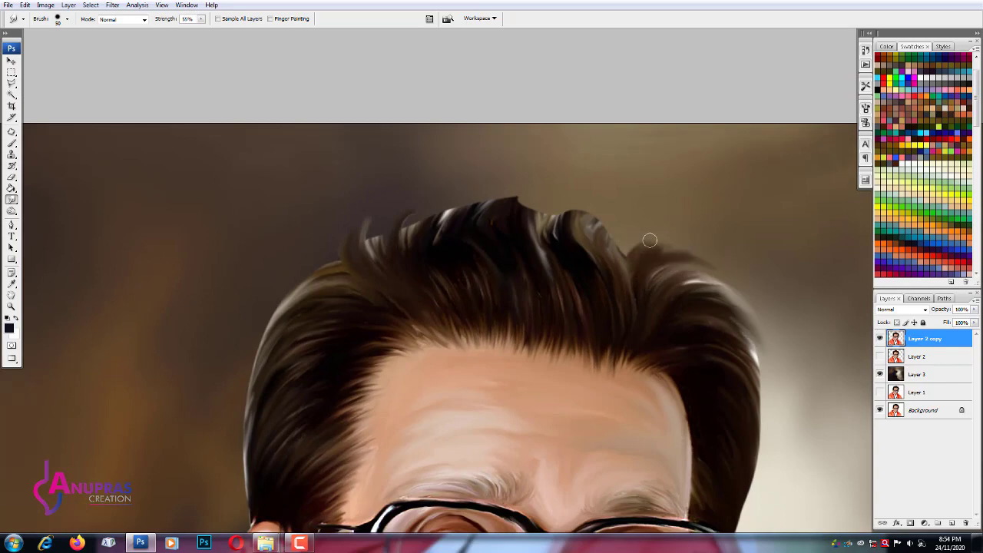
drag(732, 268, 578, 199)
key(ctrl+plus)
scroll(587, 278, down, 5)
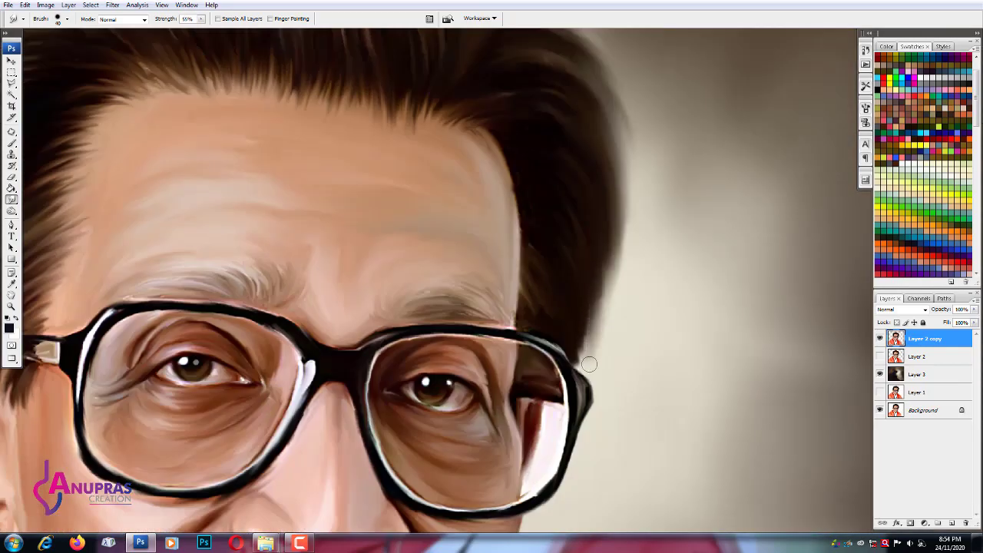
scroll(583, 376, down, 3)
scroll(572, 330, down, 6)
scroll(584, 307, down, 2)
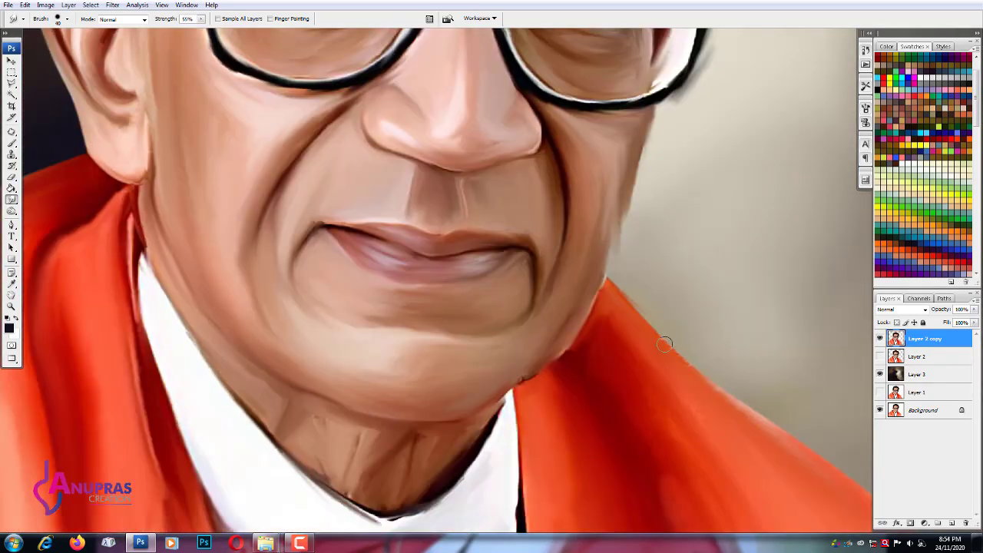
mouse_move(507, 373)
mouse_down()
mouse_move(392, 511)
mouse_move(315, 443)
mouse_up()
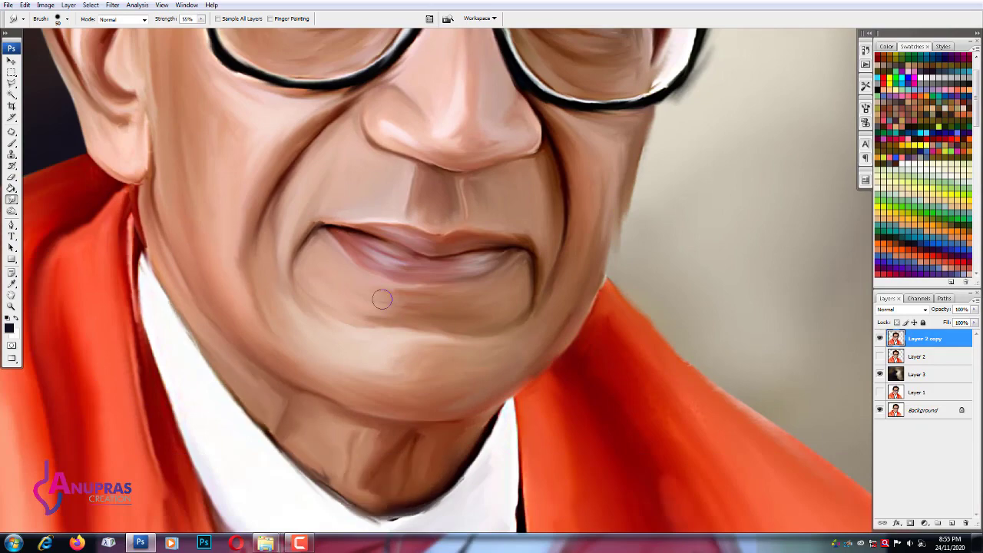
- Smudge the top hair tuft and the left hair edge into soft wispy strands
scroll(382, 299, down, 5)
scroll(399, 314, down, 5)
scroll(425, 338, left, 10)
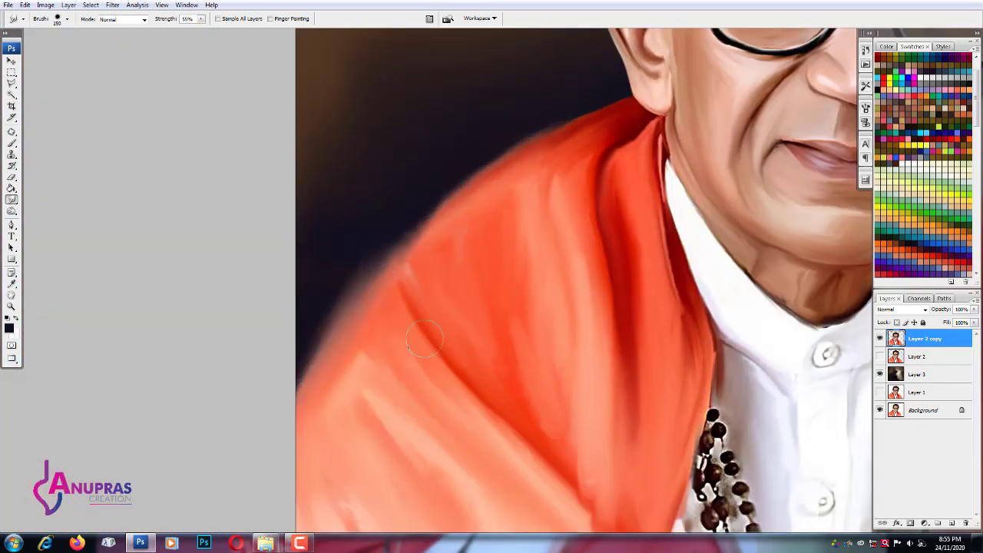
scroll(325, 325, up, 12)
scroll(538, 291, right, 6)
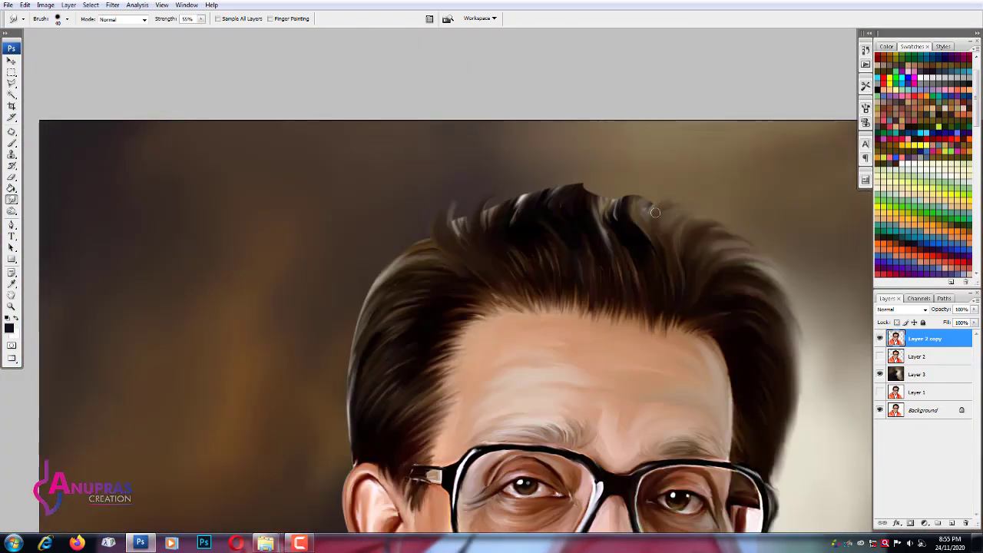
drag(645, 244, 653, 192)
mouse_move(595, 216)
mouse_down()
mouse_move(584, 176)
mouse_move(599, 170)
mouse_move(552, 194)
mouse_up()
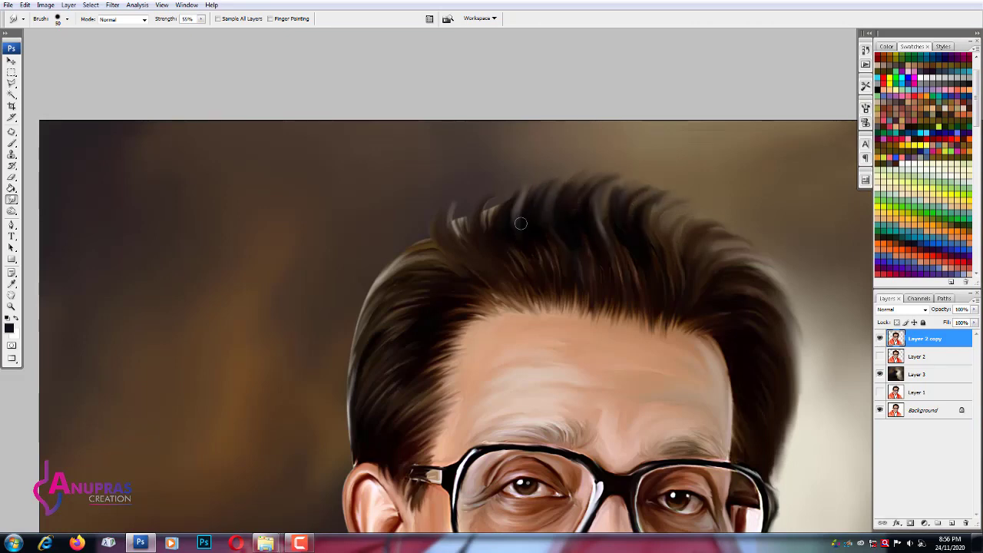
drag(386, 261, 423, 226)
scroll(453, 257, down, 3)
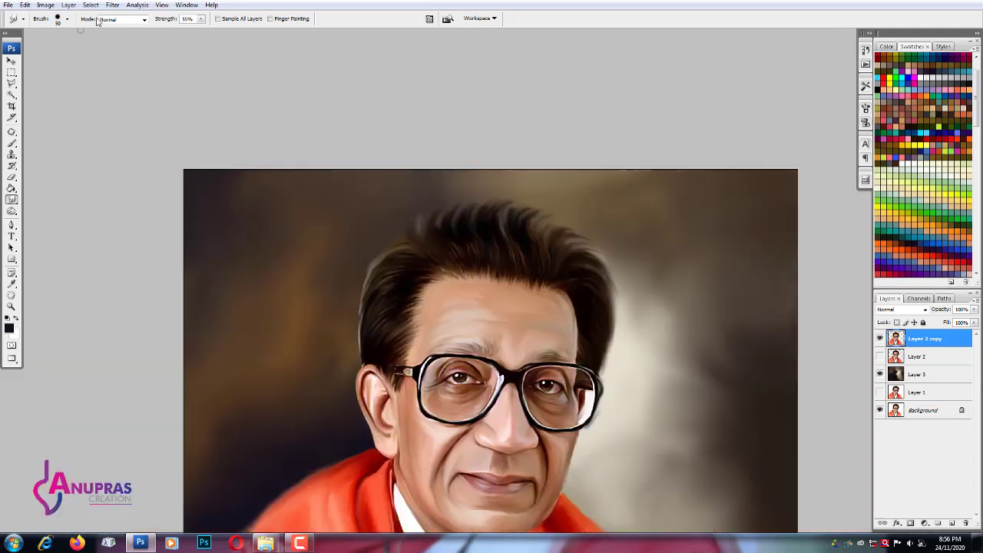
scroll(468, 271, up, 3)
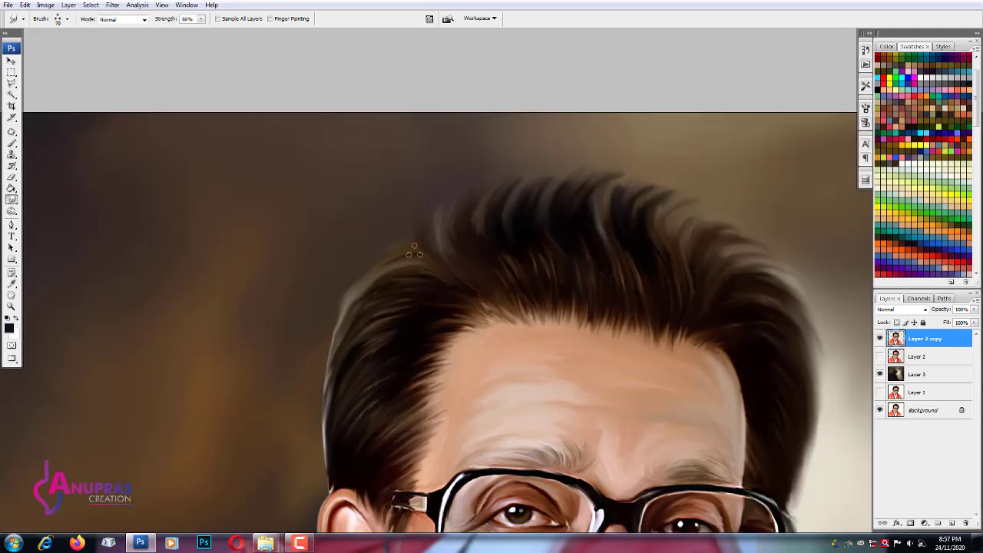
- Bring the left side of the hair into view and raise smudge strength to 70%
scroll(440, 229, up, 2)
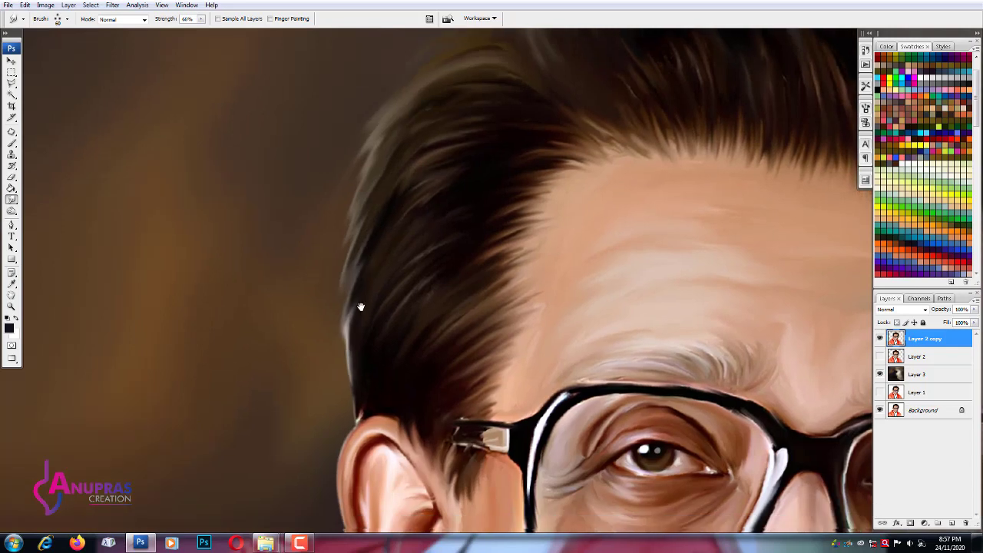
drag(263, 258, 436, 203)
scroll(435, 204, down, 2)
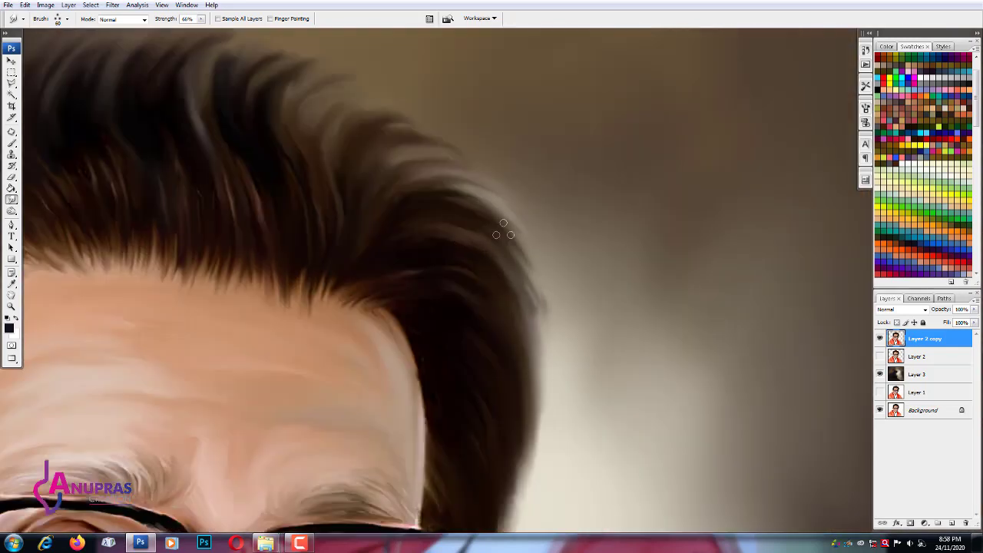
scroll(499, 231, up, 2)
key(7)
- Scroll across the hairline and outer hair edges while working on them
scroll(475, 229, up, 2)
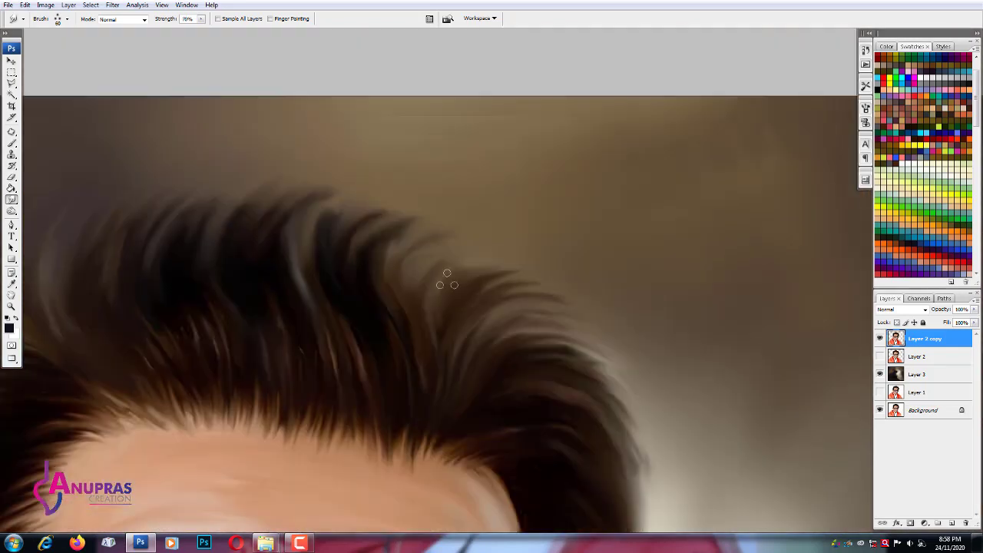
scroll(507, 242, up, 1)
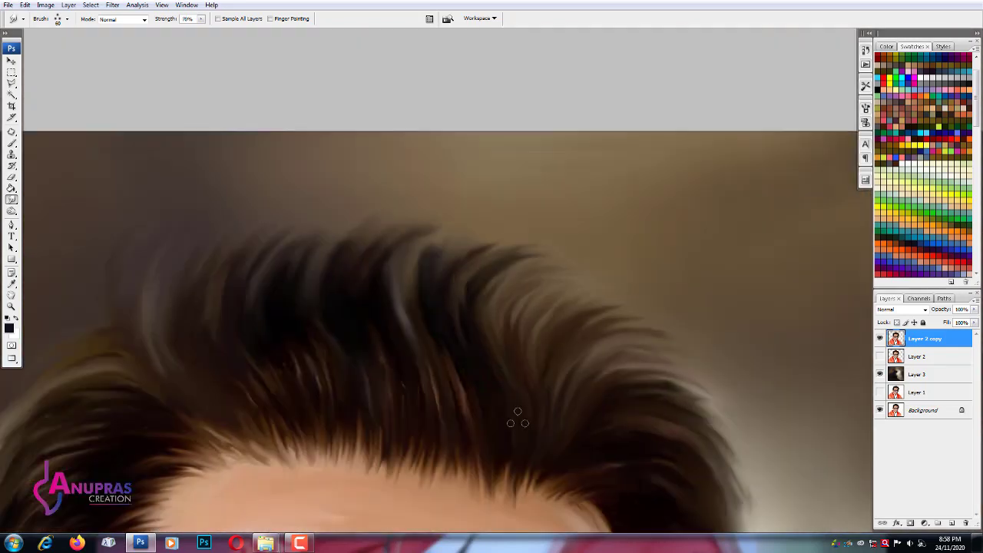
scroll(511, 368, up, 1)
scroll(509, 248, down, 2)
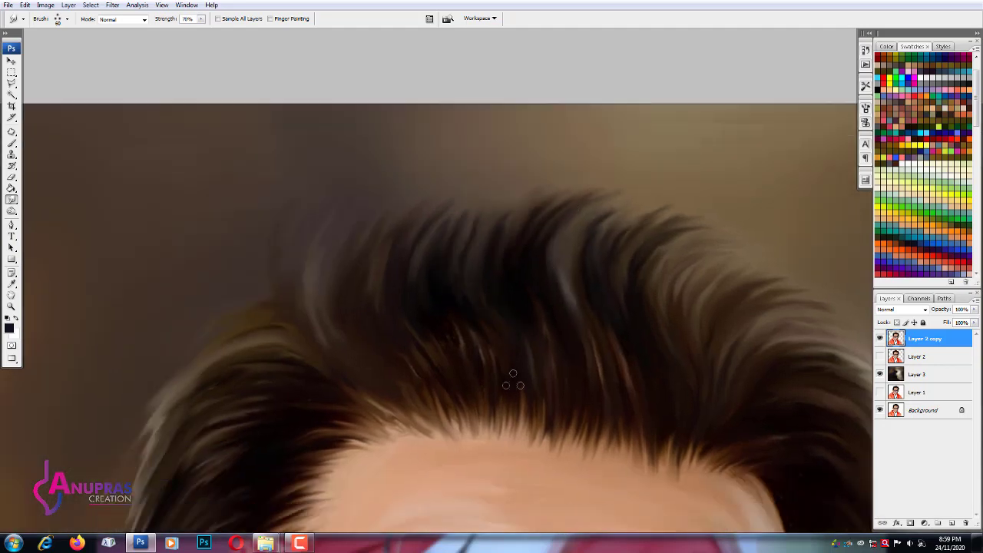
scroll(434, 251, up, 2)
scroll(388, 263, up, 1)
scroll(407, 253, up, 1)
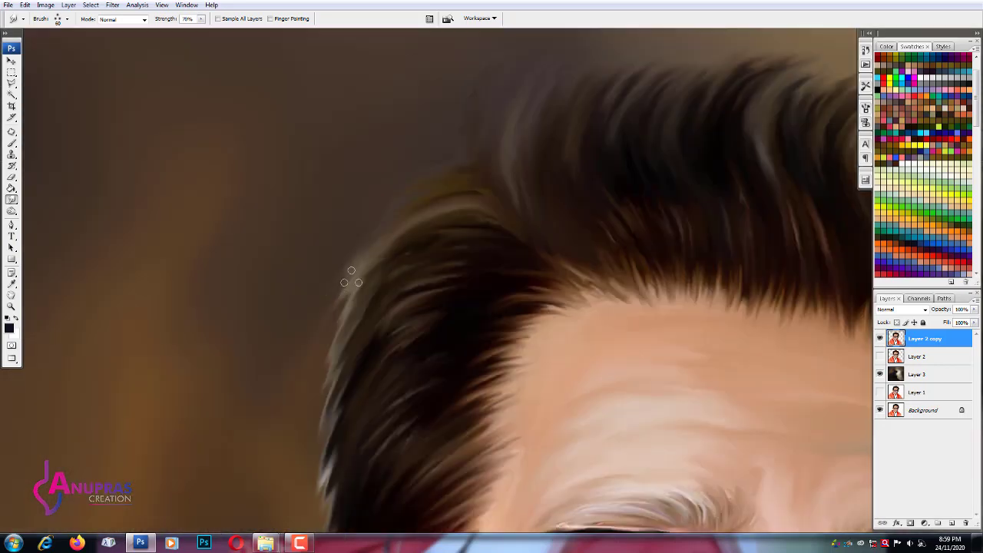
scroll(428, 247, up, 1)
scroll(388, 278, up, 1)
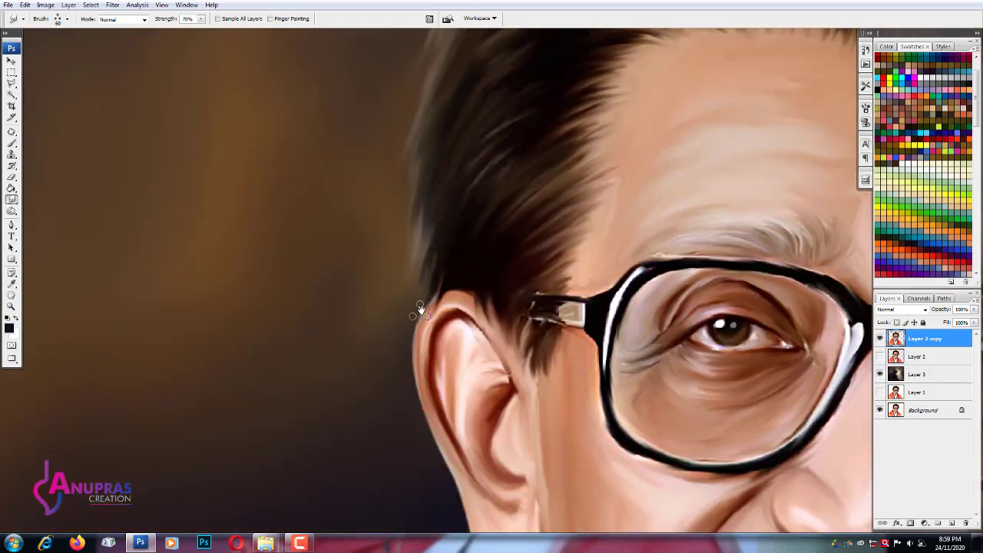
scroll(265, 275, down, 1)
scroll(230, 246, up, 2)
scroll(230, 246, right, 4)
scroll(460, 230, right, 2)
scroll(461, 223, down, 3)
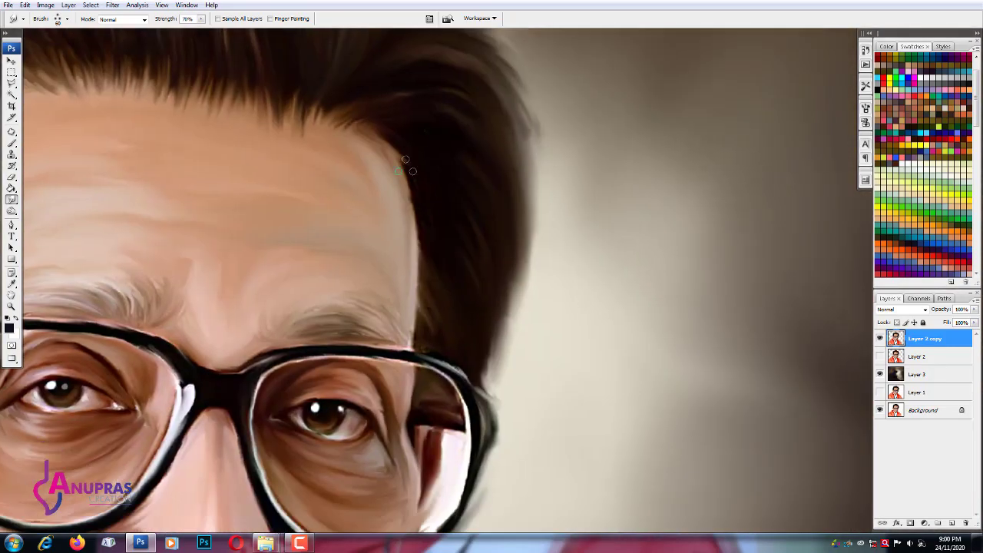
scroll(421, 90, down, 3)
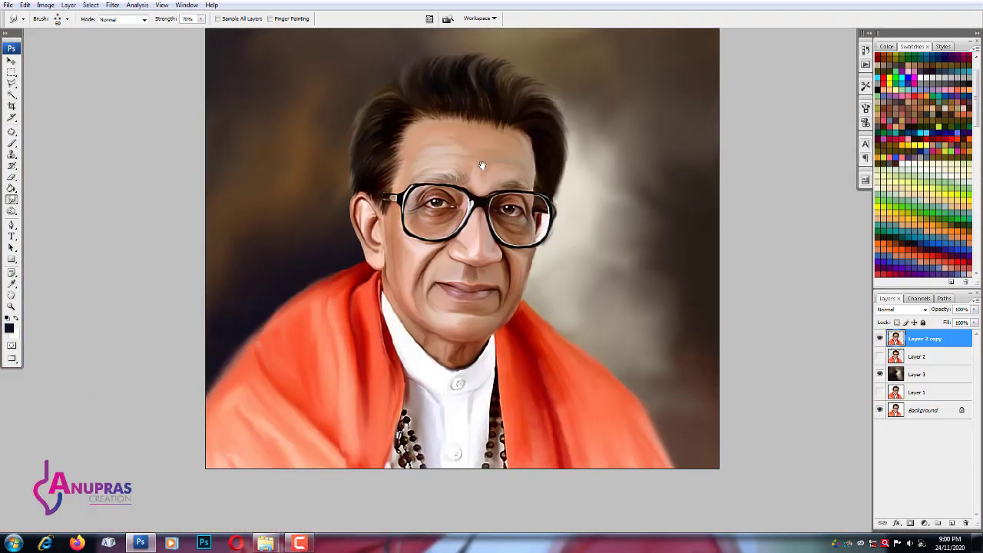
scroll(492, 192, up, 2)
- Fit the whole painting in view and lower smudge strength to 20%
scroll(492, 192, up, 1)
key(2)
key(bracketleft)
scroll(387, 221, up, 2)
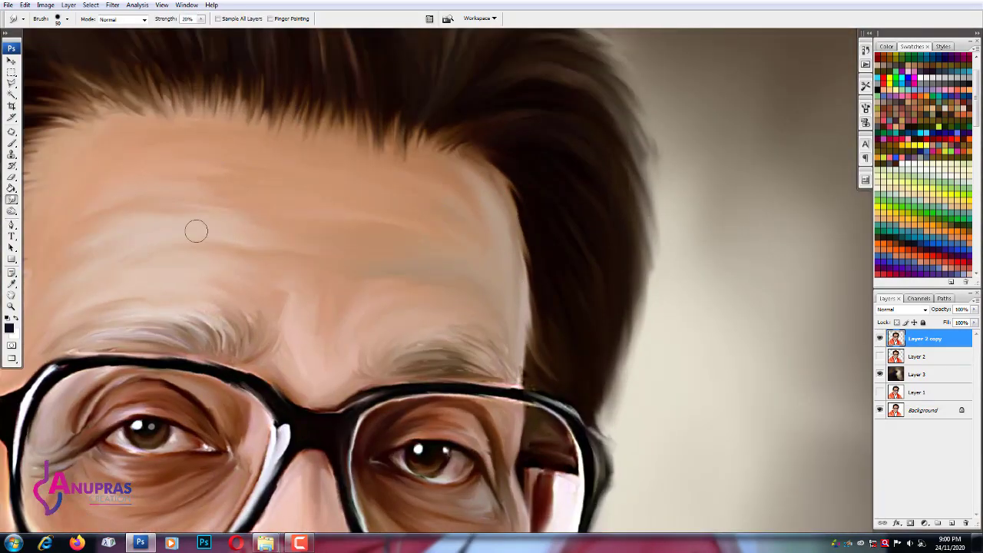
scroll(300, 387, up, 2)
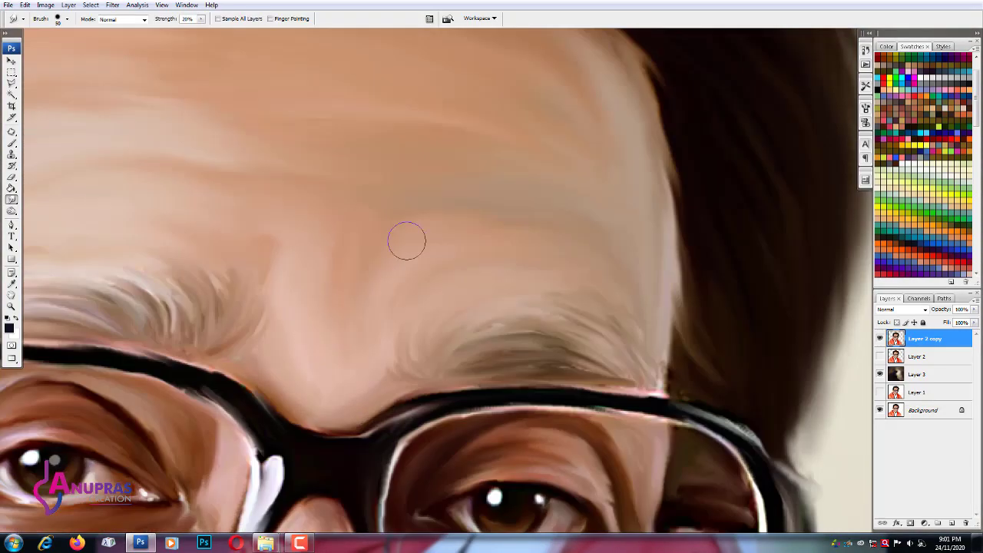
scroll(407, 241, down, 2)
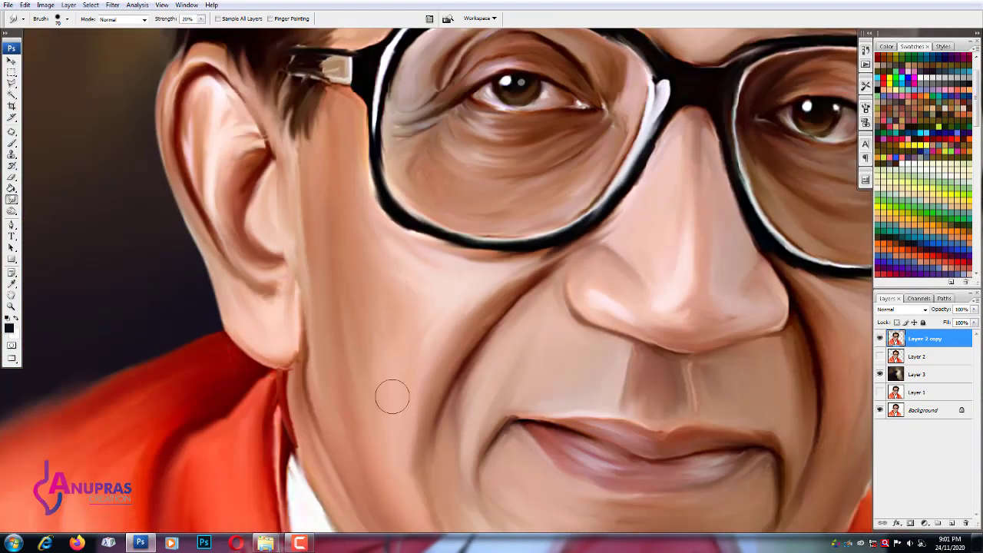
scroll(480, 403, up, 2)
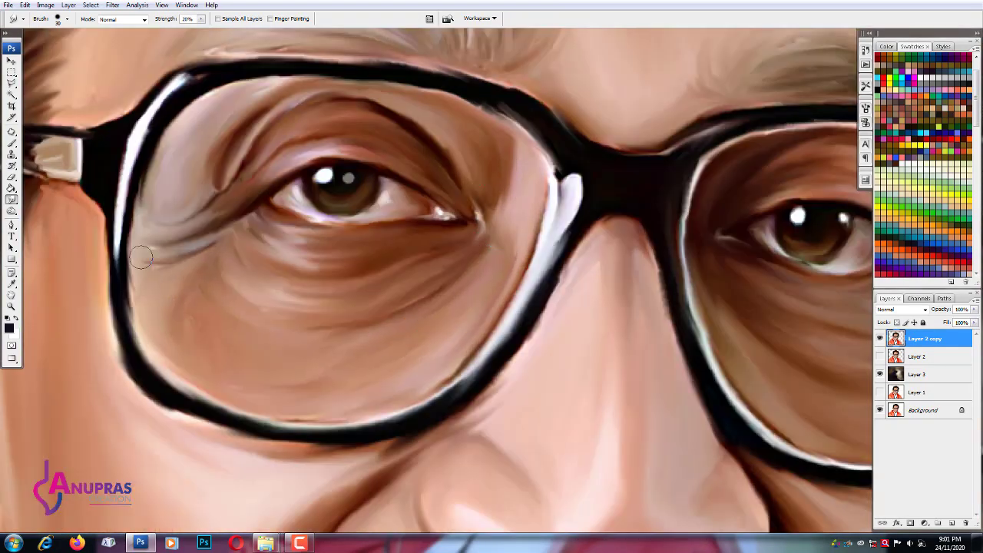
- Blend the shading under the left eye into the cheek with a gentle smudge stroke
drag(141, 256, 418, 271)
scroll(165, 334, up, 3)
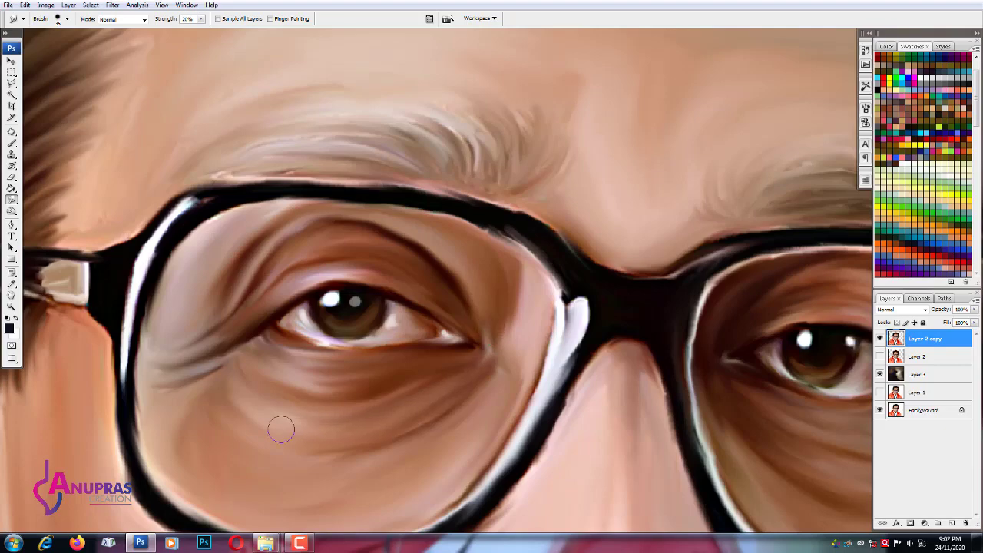
scroll(339, 294, down, 2)
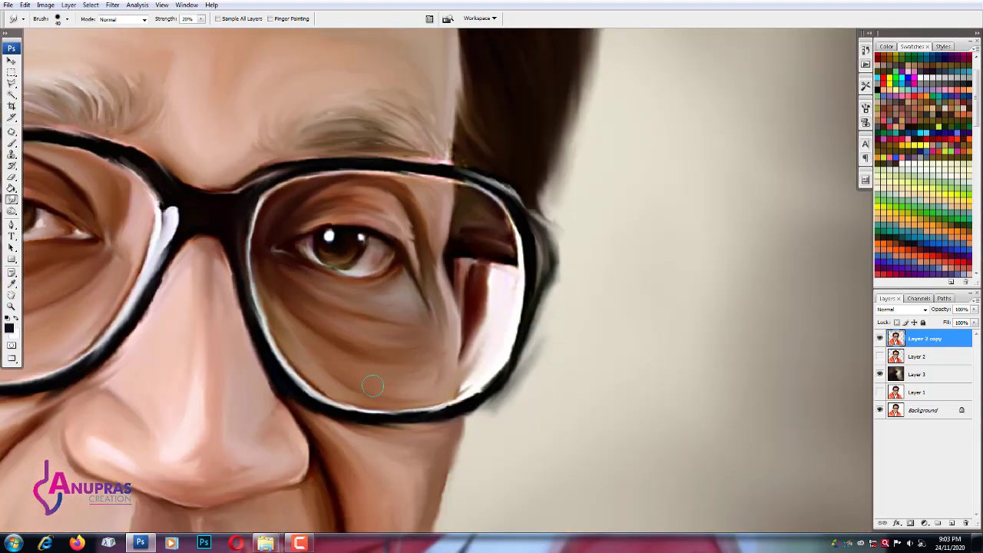
scroll(435, 152, down, 5)
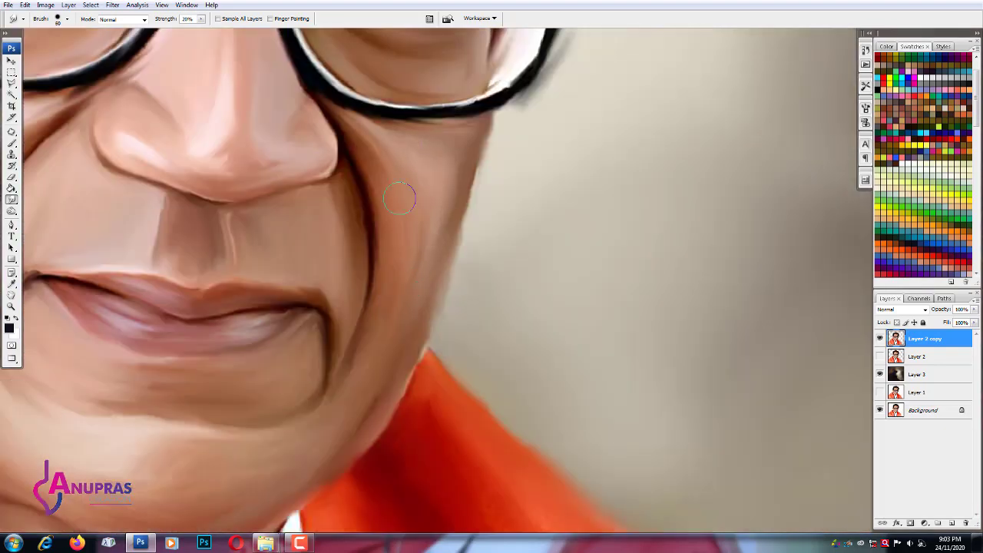
scroll(400, 199, down, 3)
scroll(208, 351, up, 2)
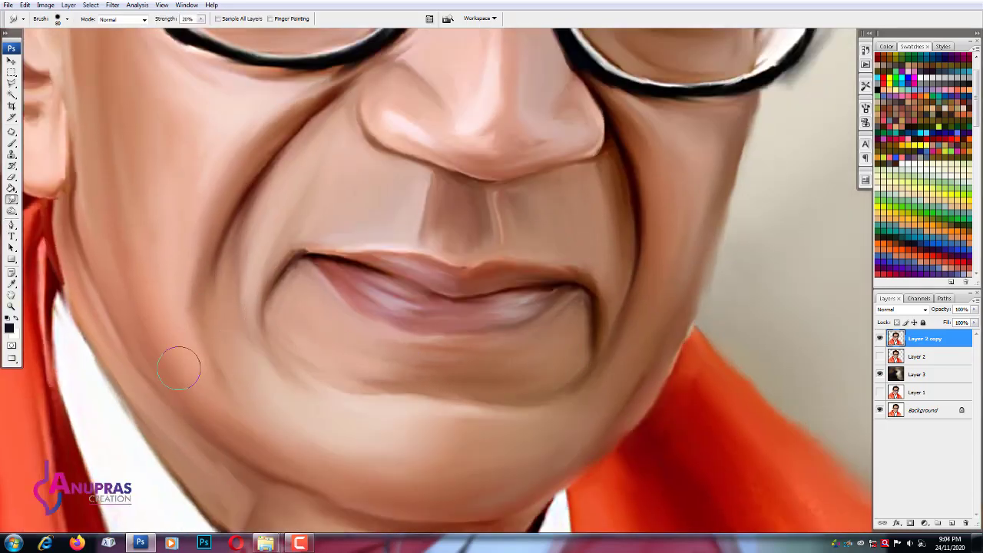
scroll(179, 368, up, 3)
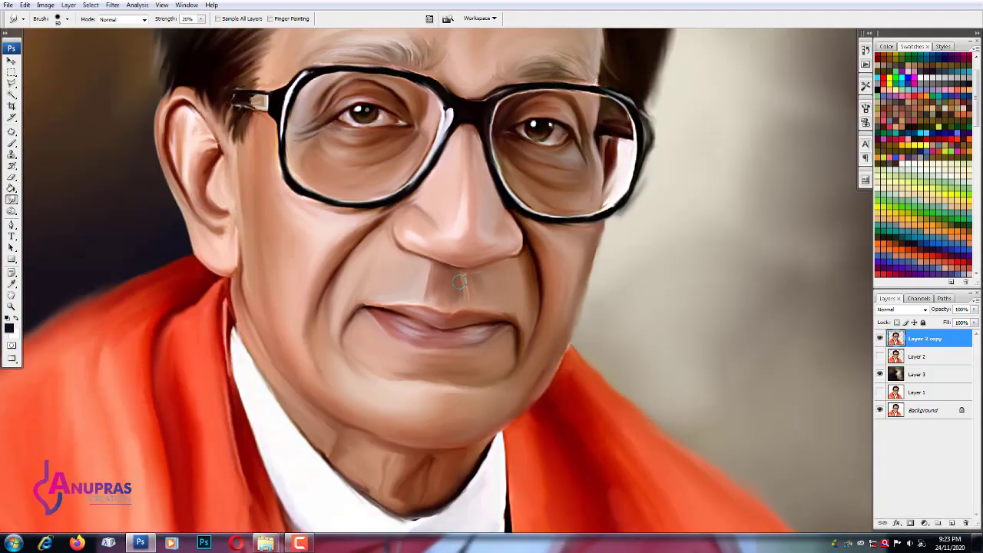
scroll(458, 281, up, 2)
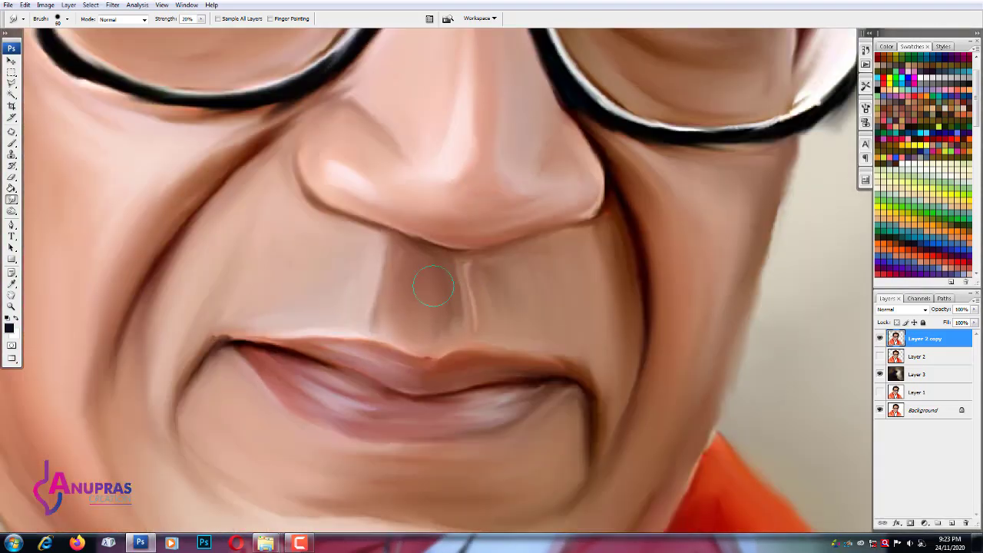
- Adjust the smudge brush between sizes 30 and 60 while framing the nose and glasses
key(bracketright)
drag(610, 453, 703, 438)
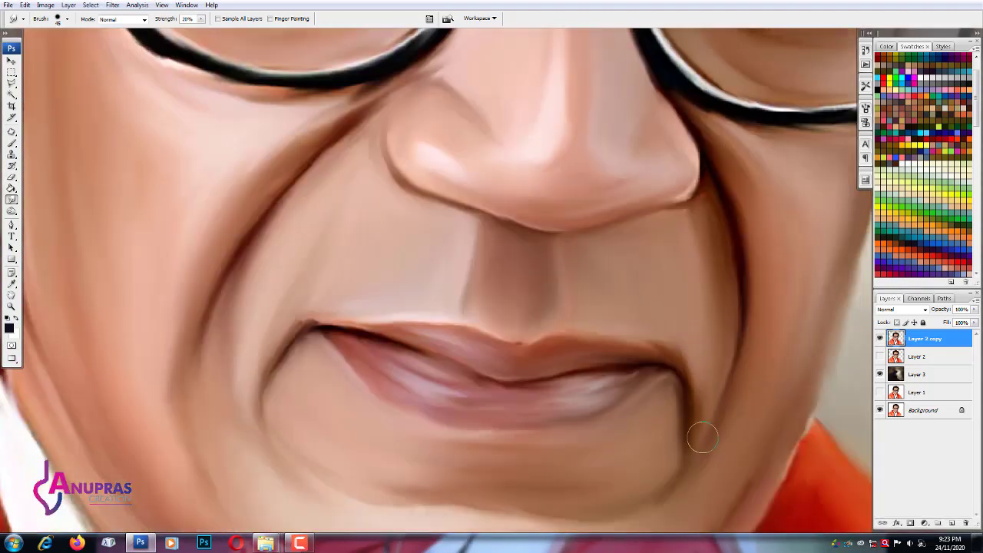
scroll(545, 368, up, 1)
key(bracketleft)
key(bracketleft)
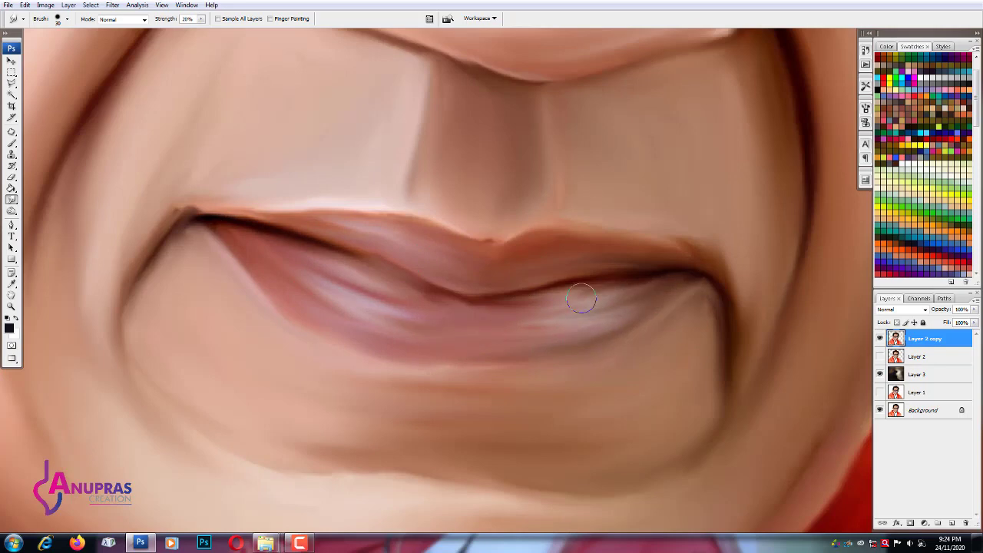
key(bracketright)
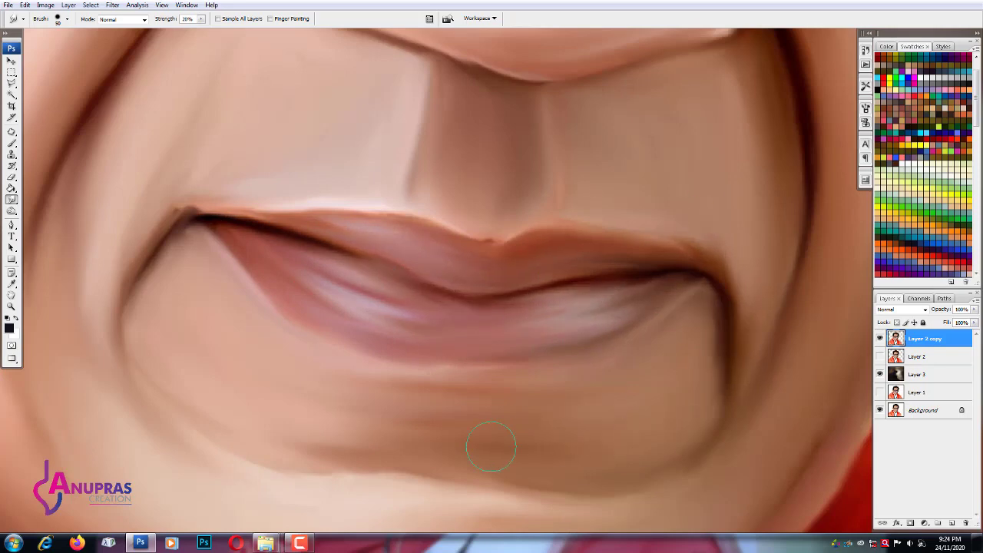
mouse_move(573, 508)
mouse_down()
mouse_move(572, 353)
mouse_move(573, 469)
mouse_up()
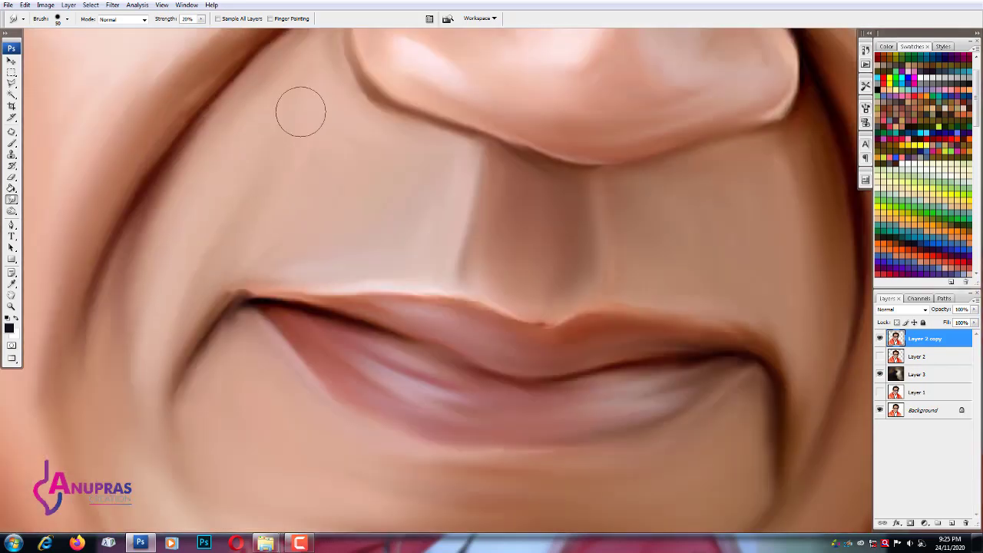
drag(300, 105, 509, 321)
key(bracketleft)
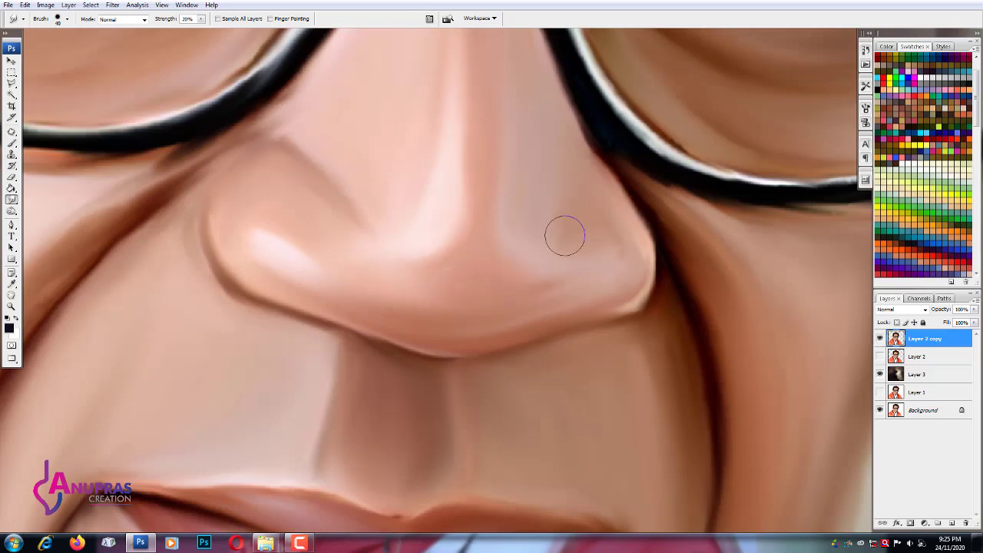
key(ctrl+minus)
key(bracketright)
key(bracketright)
- Smooth the shading along the lower neck with a larger smudge brush
drag(358, 176, 479, 356)
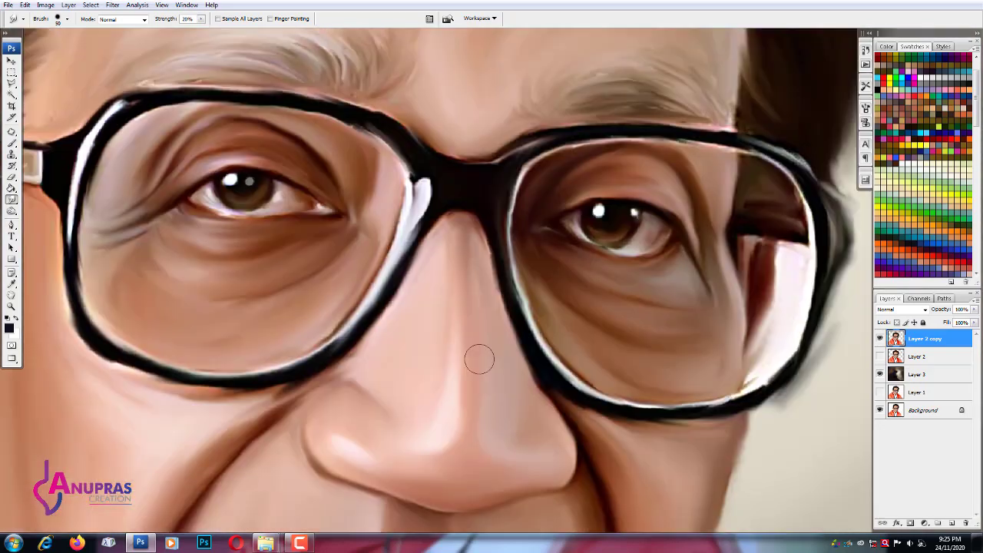
scroll(492, 307, down, 5)
scroll(527, 321, down, 3)
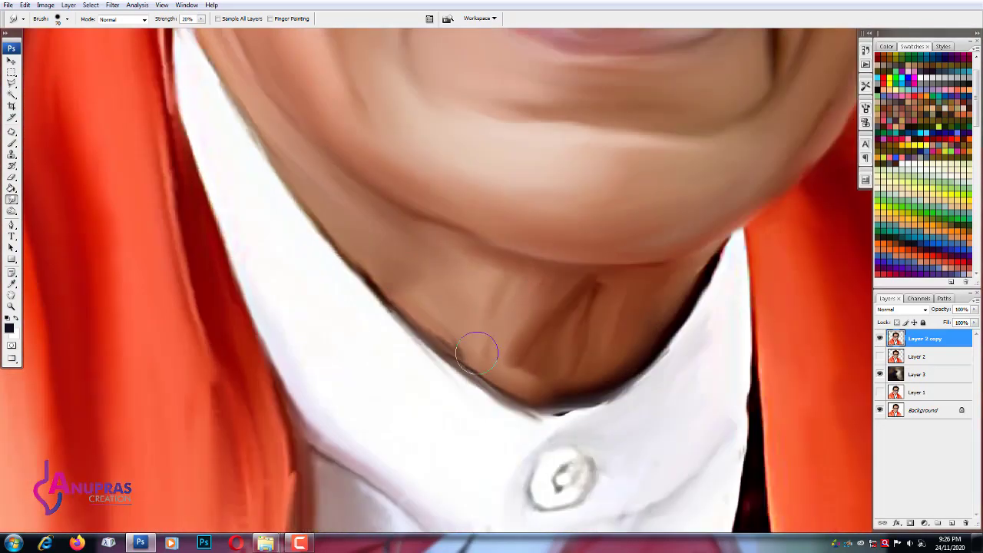
key(bracketright)
key(bracketright)
drag(584, 388, 487, 322)
key(bracketleft)
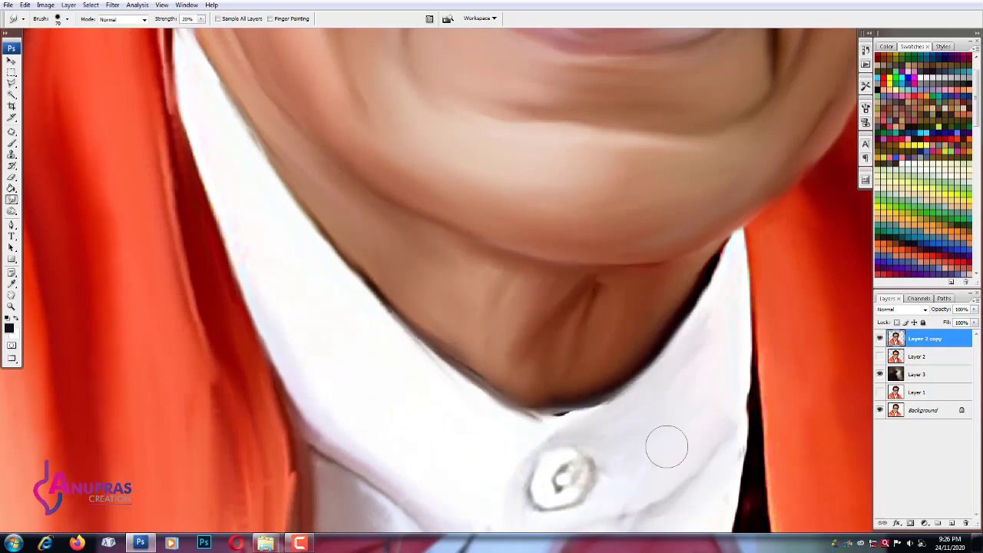
- Pan around the ear and eye area and set the working colour to brown
scroll(665, 445, down, 4)
scroll(538, 256, left, 5)
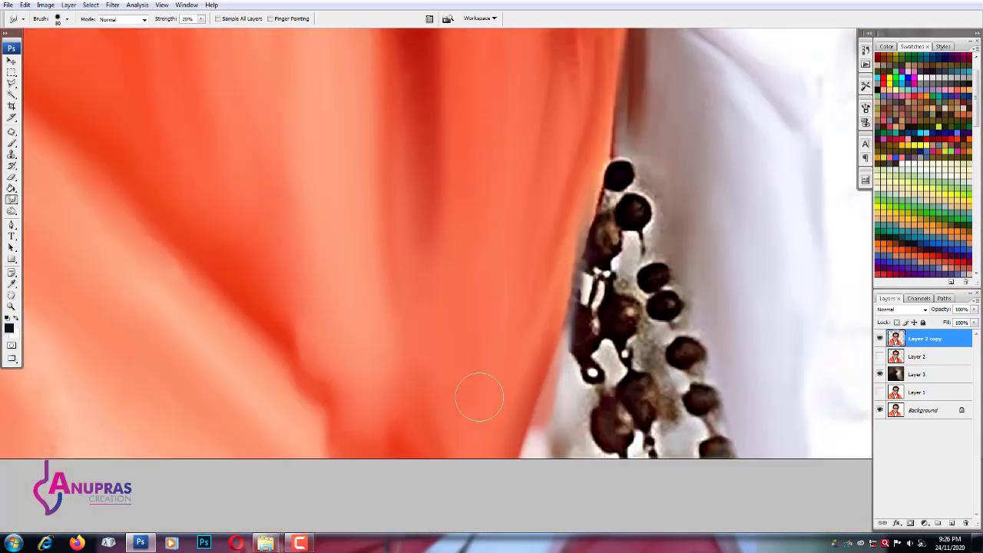
scroll(478, 395, up, 10)
scroll(384, 307, left, 5)
scroll(418, 322, up, 3)
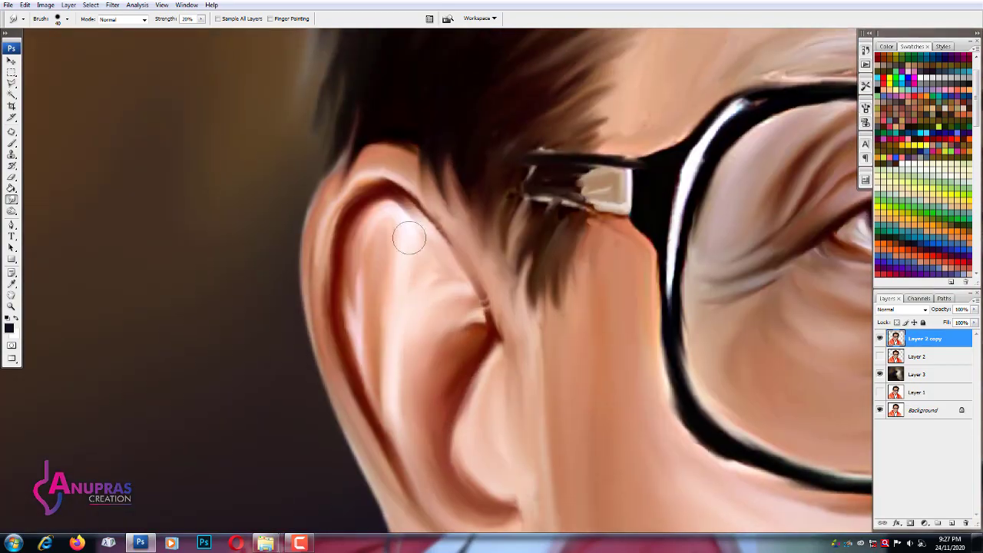
scroll(430, 230, up, 3)
scroll(453, 223, right, 4)
scroll(369, 230, up, 3)
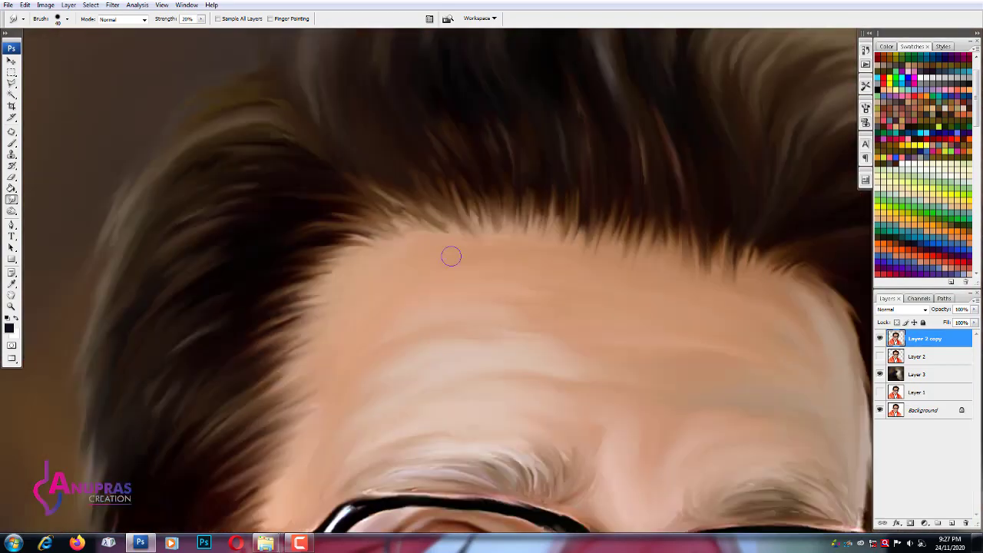
scroll(546, 171, right, 2)
scroll(552, 180, right, 3)
scroll(558, 187, down, 2)
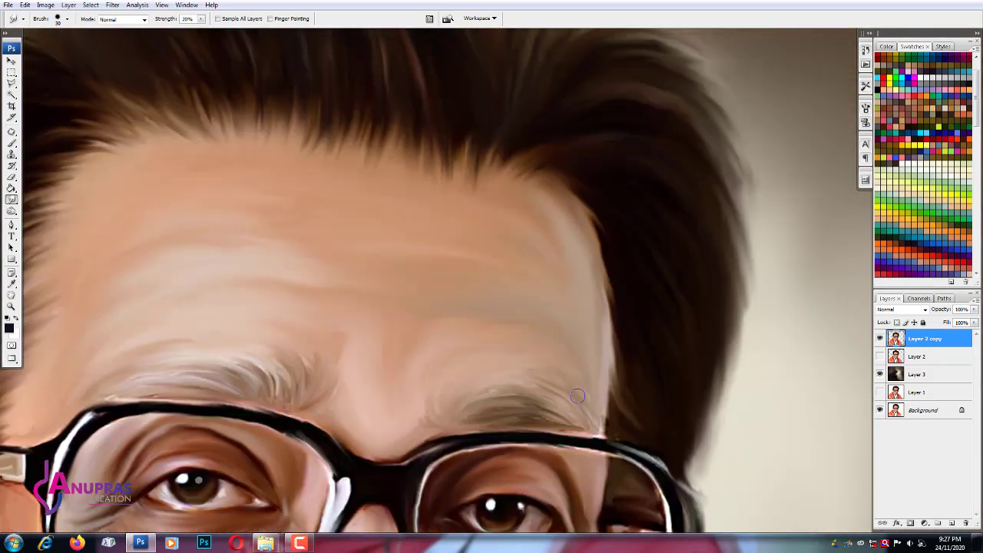
scroll(237, 364, up, 3)
click(9, 329)
click(381, 191)
- Smooth and refine the lower part of the iris with small smudge strokes
scroll(432, 290, up, 2)
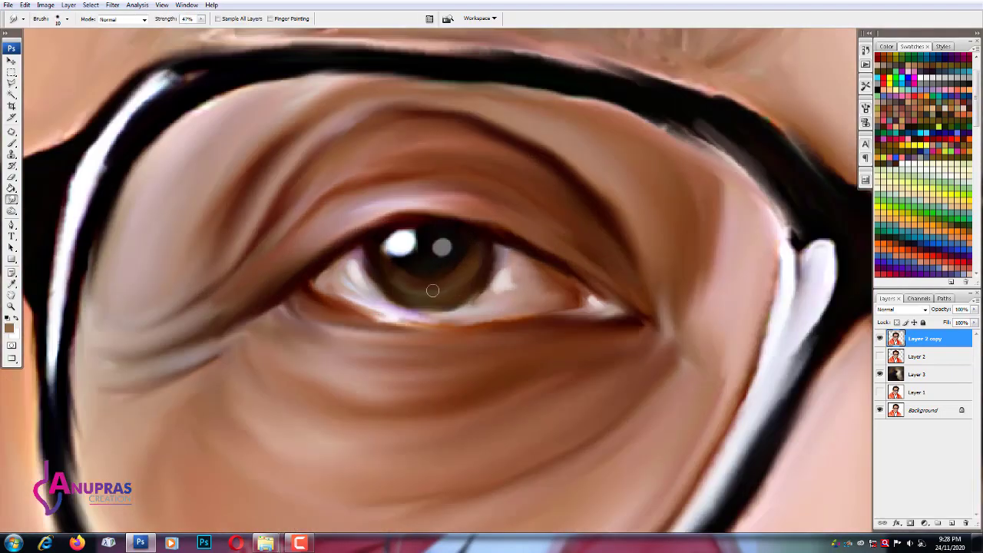
drag(435, 287, 461, 293)
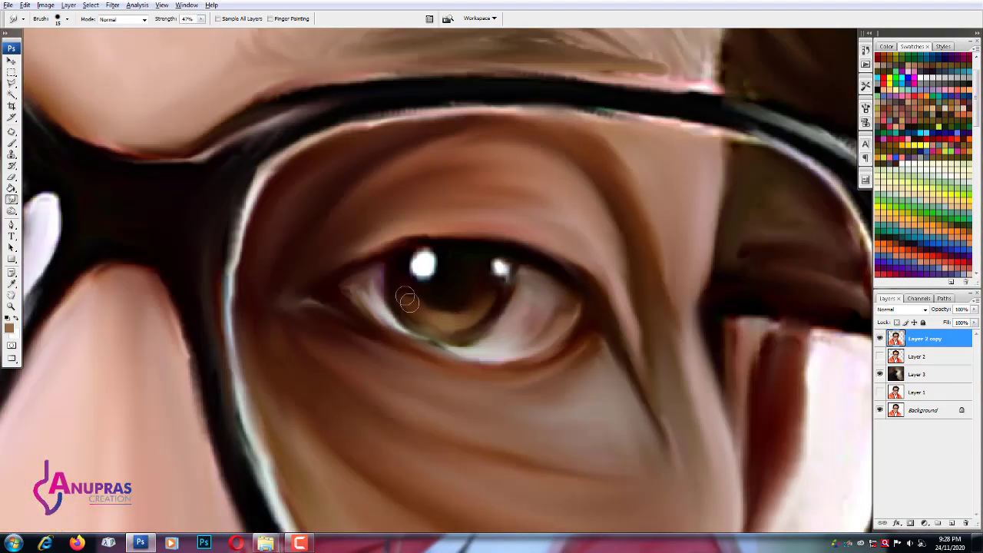
drag(406, 297, 483, 325)
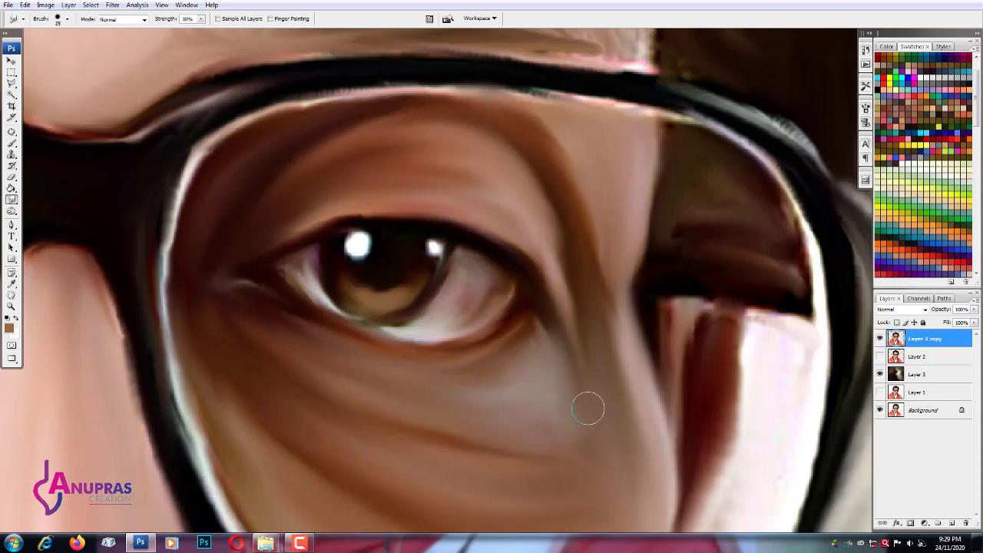
key(ctrl+minus)
key(ctrl+minus)
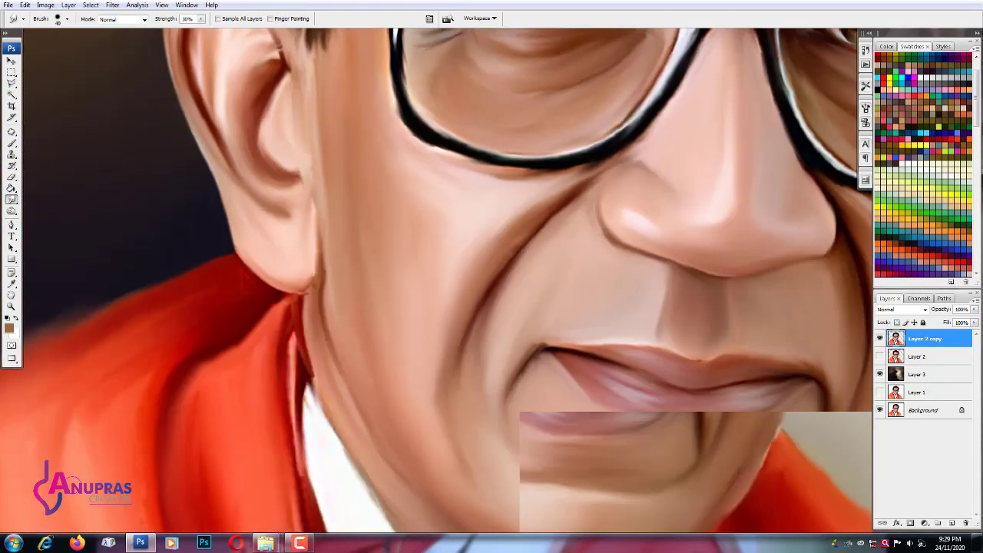
mouse_move(707, 176)
mouse_down()
mouse_move(502, 350)
mouse_move(463, 246)
mouse_up()
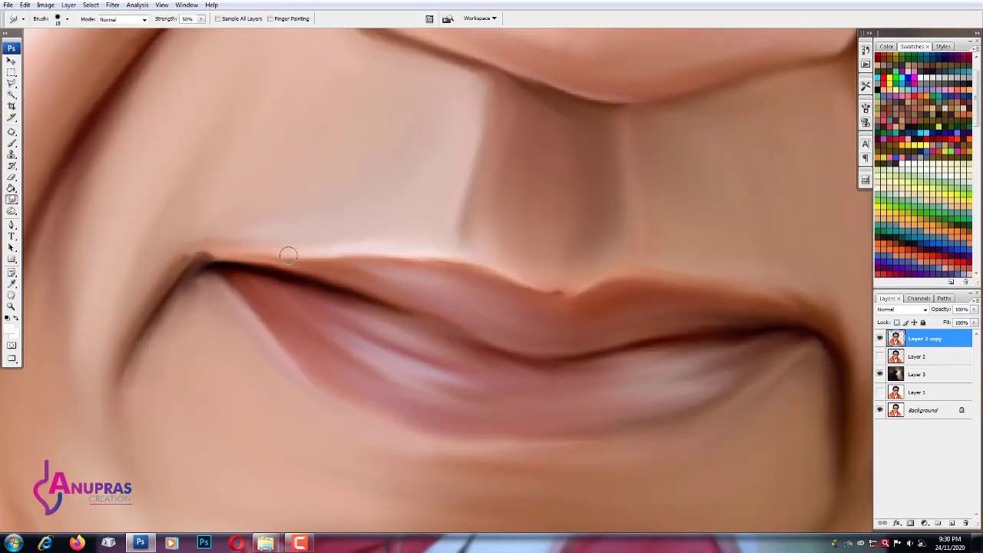
- Brighten the upper and lower lip edges and darken the line between the lips
drag(284, 256, 367, 246)
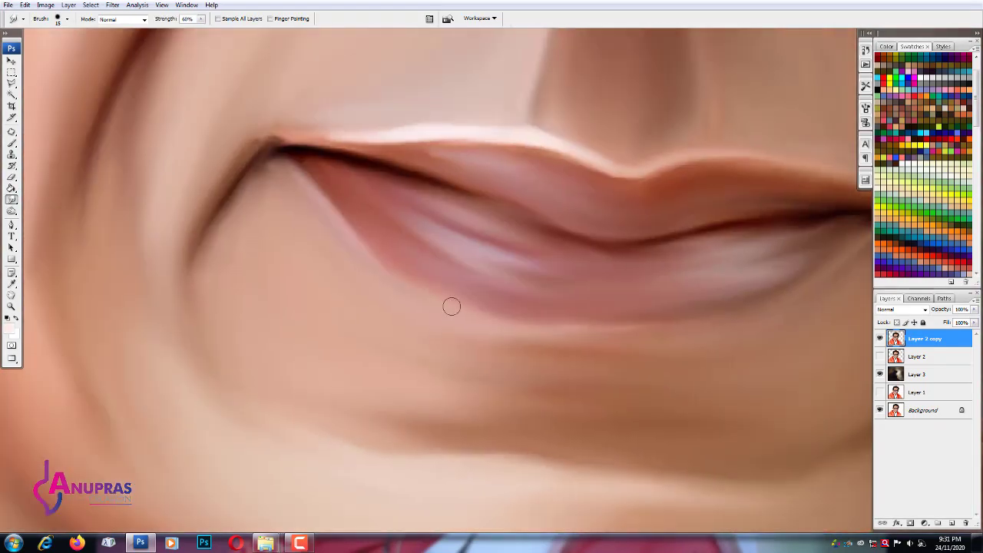
mouse_move(450, 305)
mouse_down()
mouse_move(453, 312)
mouse_move(373, 254)
mouse_up()
mouse_move(537, 270)
mouse_down()
mouse_move(429, 287)
mouse_move(500, 298)
mouse_up()
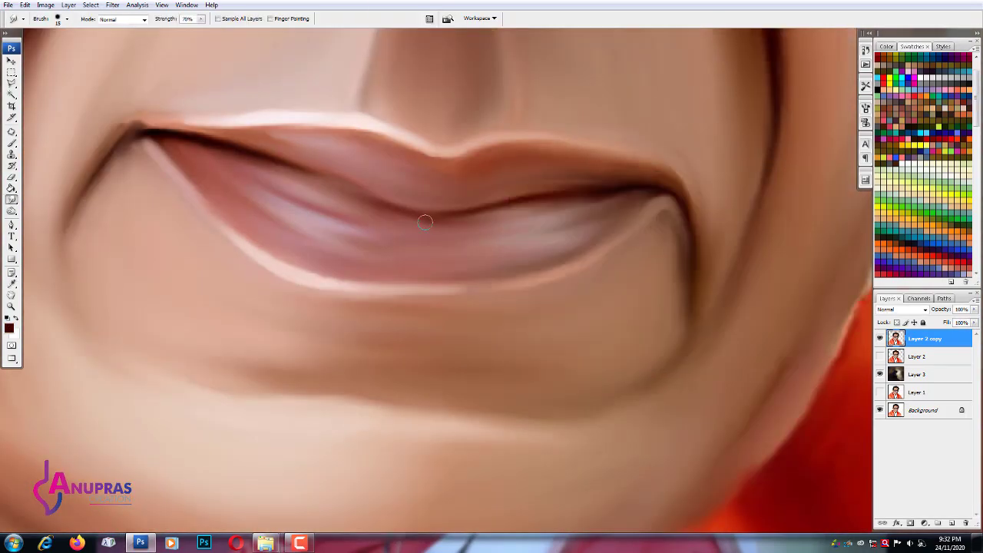
mouse_move(417, 220)
mouse_down()
mouse_move(434, 215)
mouse_move(340, 186)
mouse_up()
mouse_move(264, 146)
mouse_down()
mouse_move(494, 226)
mouse_move(418, 255)
mouse_move(424, 245)
mouse_up()
drag(302, 248, 215, 223)
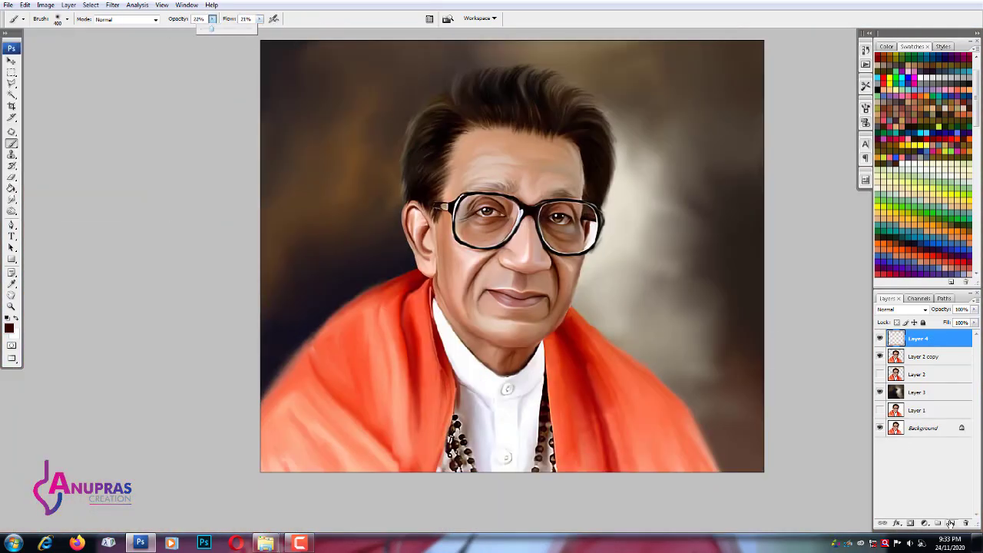
- Paint bright pink ff385a over the nose, cheeks, forehead and lips on Layer 4
drag(665, 309, 665, 203)
click(569, 305)
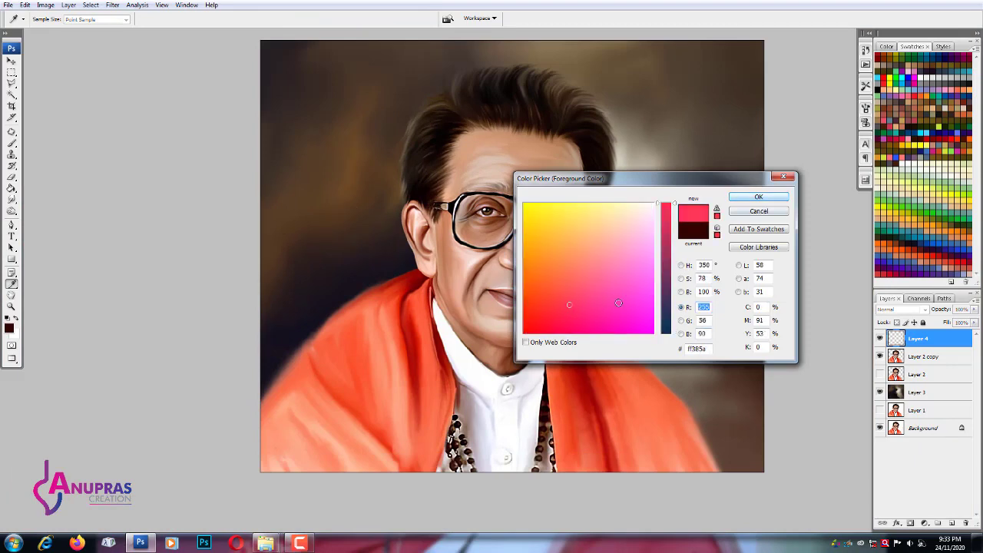
click(746, 200)
drag(476, 261, 522, 246)
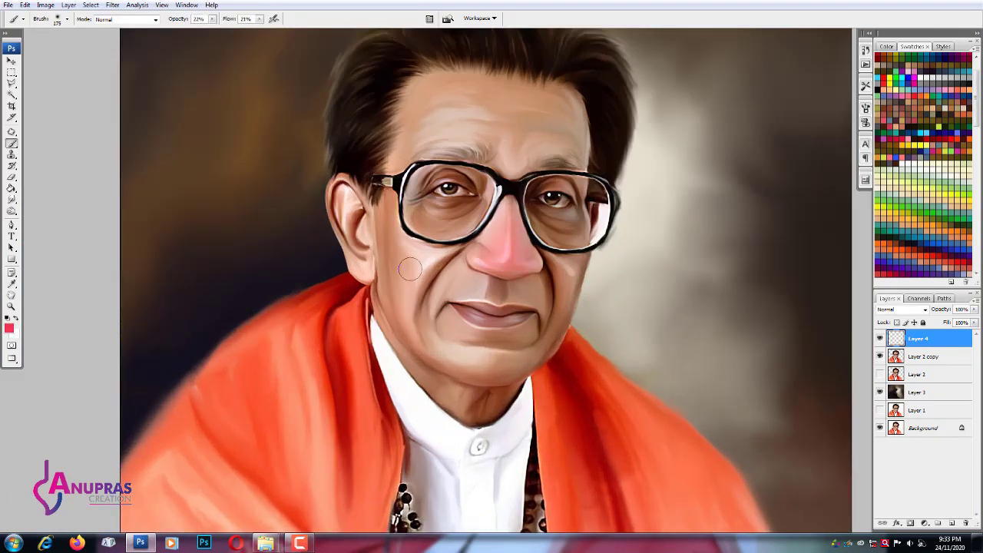
drag(415, 248, 430, 278)
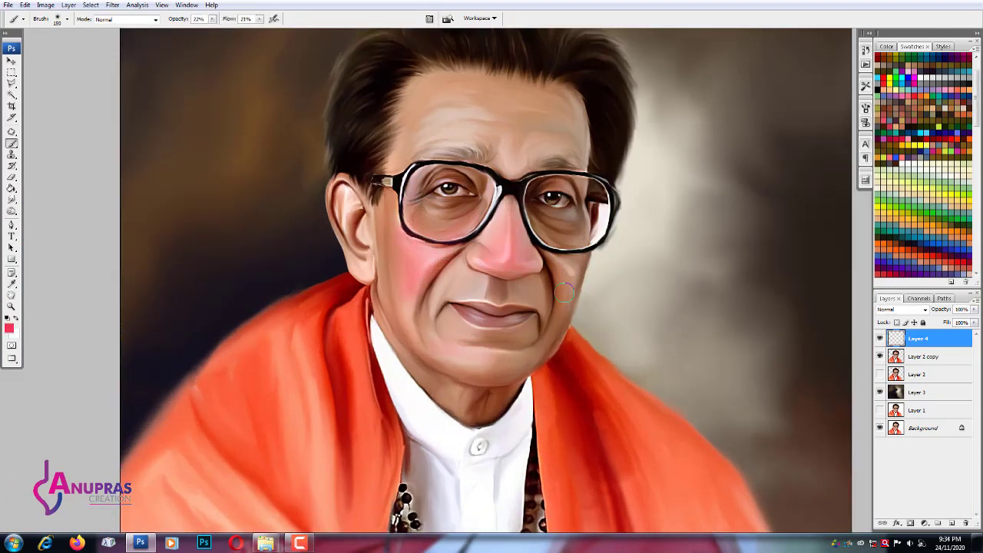
key(bracketright)
drag(549, 131, 438, 154)
mouse_move(461, 115)
mouse_down()
mouse_move(461, 92)
mouse_move(415, 169)
mouse_up()
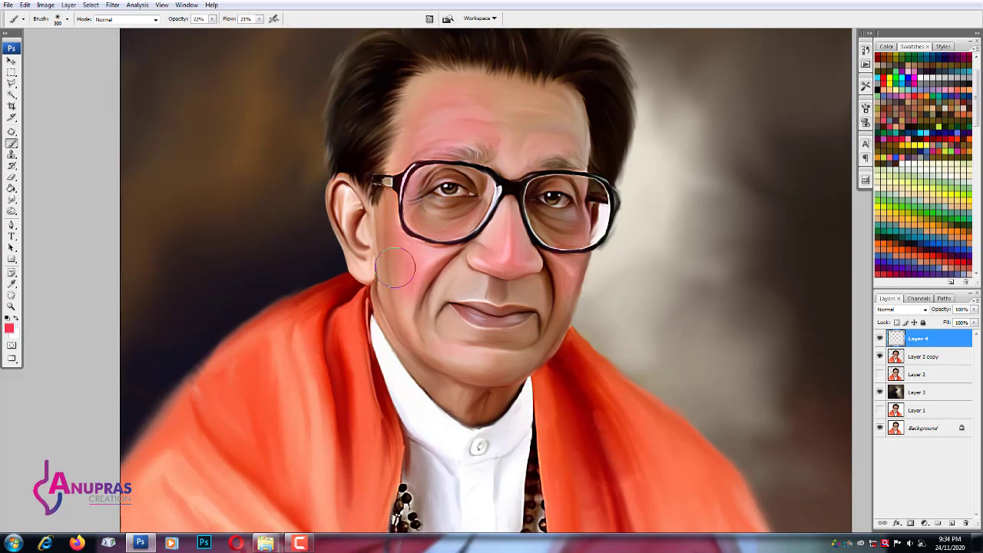
drag(399, 238, 399, 276)
drag(453, 353, 478, 322)
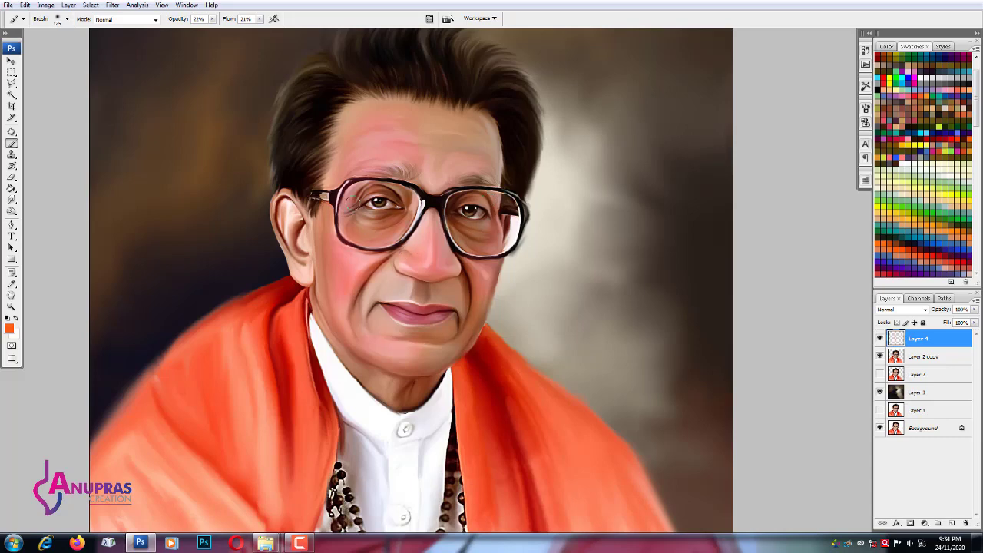
drag(307, 281, 300, 269)
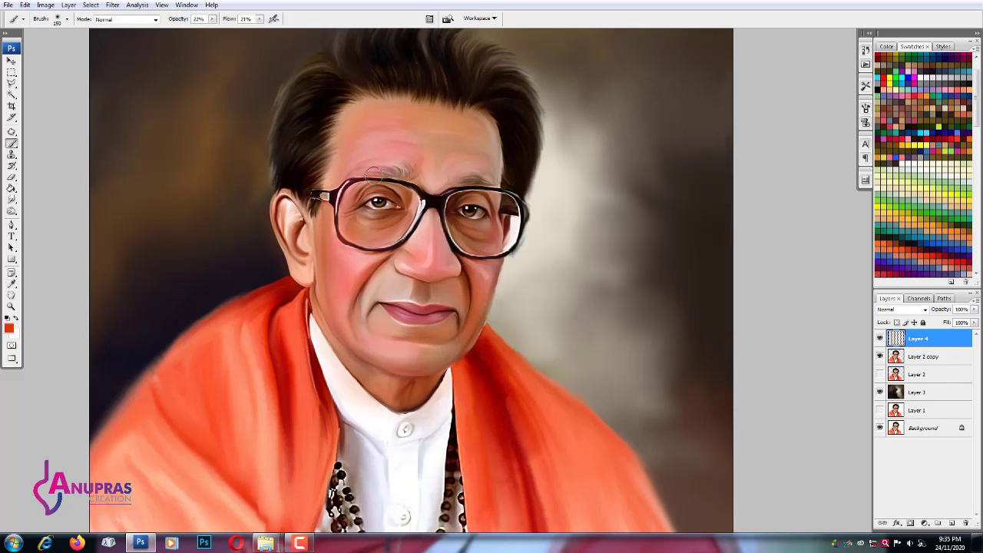
- Paint yellow over the chin, right jaw and top of the hair with a 400 brush
click(9, 328)
click(666, 311)
click(757, 195)
key(bracketright)
mouse_move(472, 342)
mouse_down()
mouse_move(518, 340)
mouse_move(422, 303)
mouse_up()
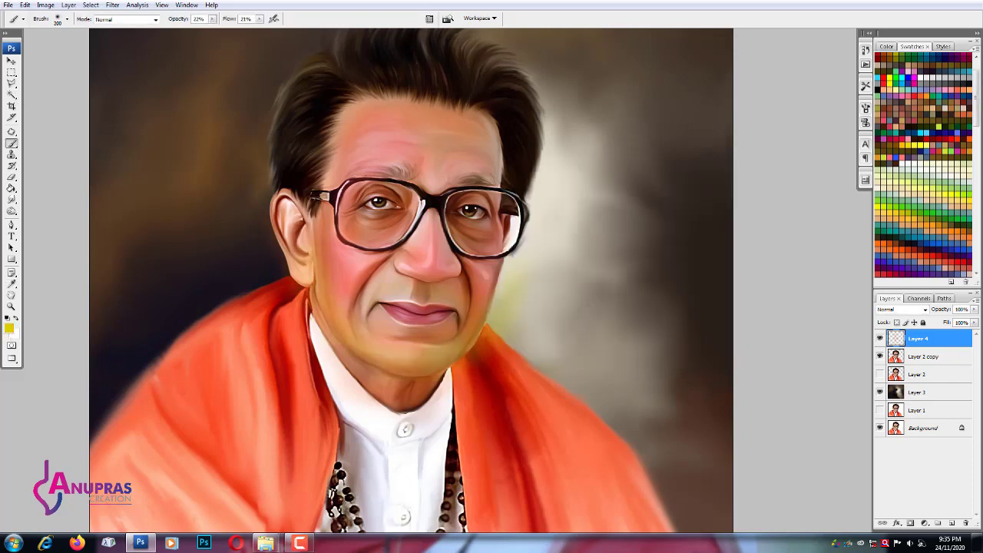
scroll(270, 225, up, 3)
key(bracketright)
key(bracketright)
key(bracketright)
mouse_move(270, 226)
mouse_down()
mouse_move(250, 248)
mouse_move(384, 149)
mouse_up()
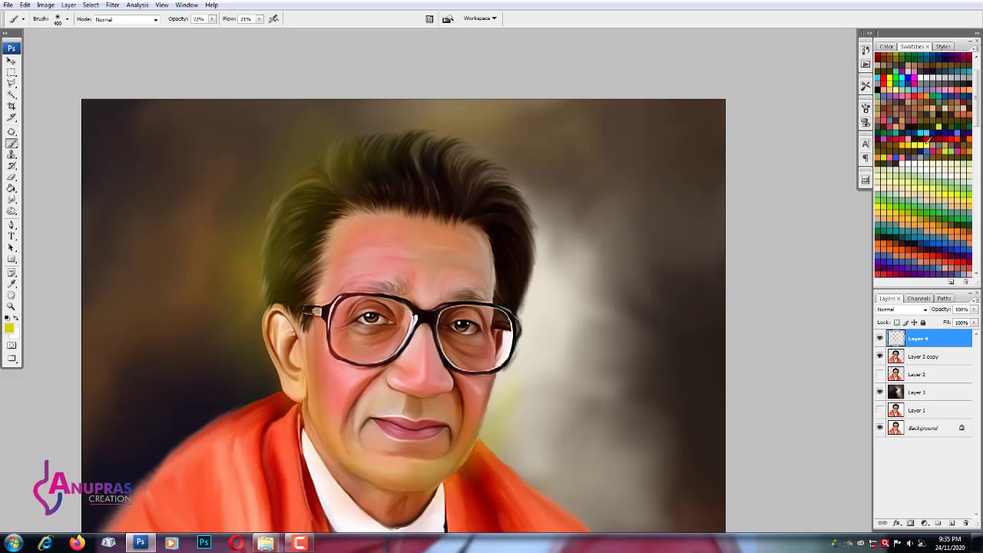
scroll(927, 140, up, 5)
scroll(928, 139, up, 3)
- Paint purple over the right hair, shoulder and background with a 250–700 brush
click(957, 80)
key(bracketright)
key(bracketright)
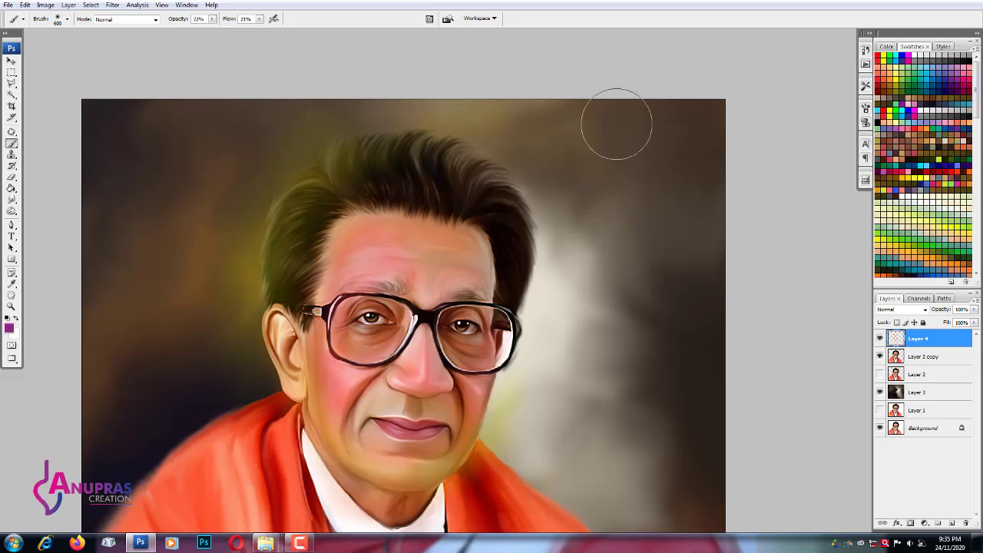
mouse_move(616, 125)
mouse_down()
mouse_move(559, 230)
mouse_move(537, 192)
mouse_up()
key(bracketleft)
key(bracketleft)
key(bracketleft)
mouse_move(537, 269)
mouse_down()
mouse_move(559, 361)
mouse_move(484, 481)
mouse_up()
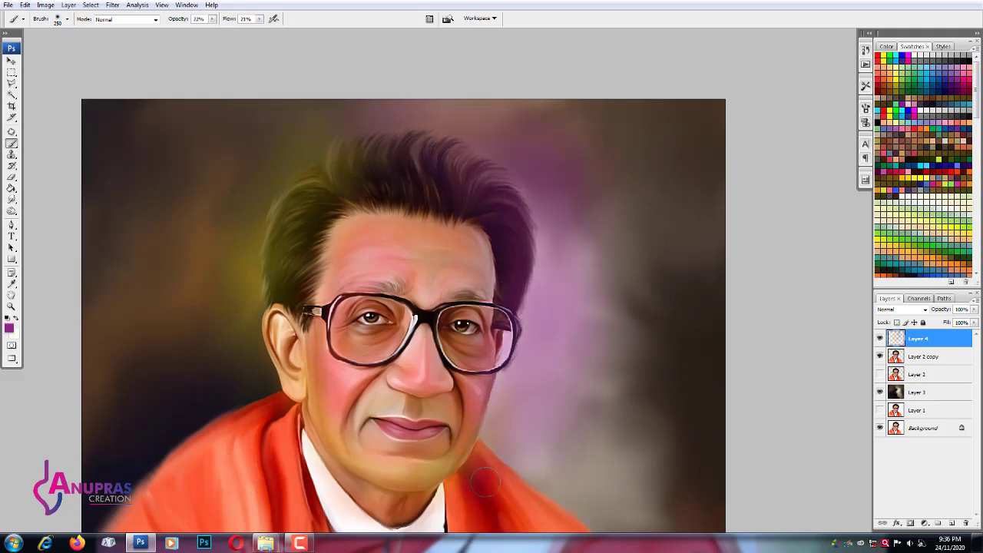
scroll(484, 482, down, 5)
key(bracketright)
key(bracketright)
key(bracketright)
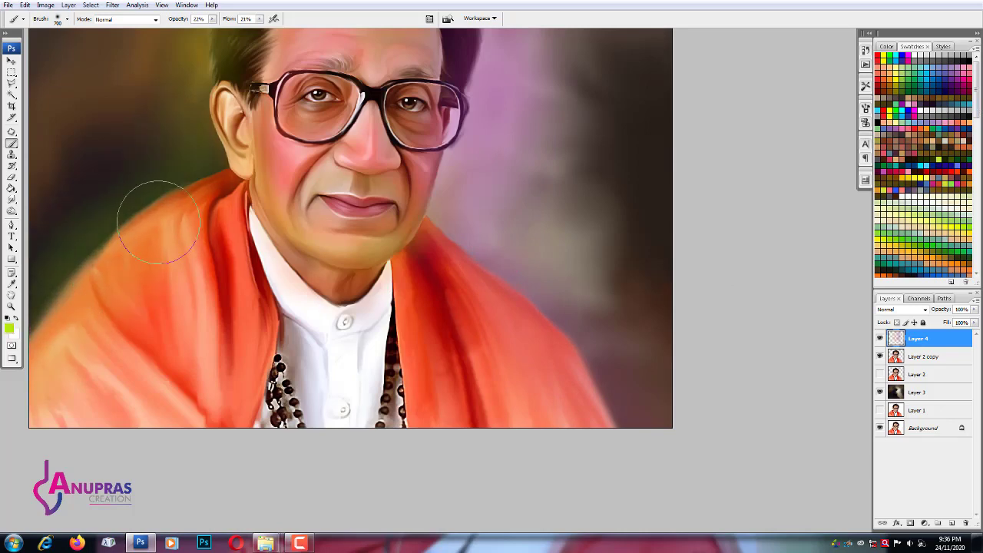
key(ctrl+0)
- Blur Layer 4's tints with a 31.7-pixel Gaussian Blur and erase them from the background
click(112, 5)
click(253, 161)
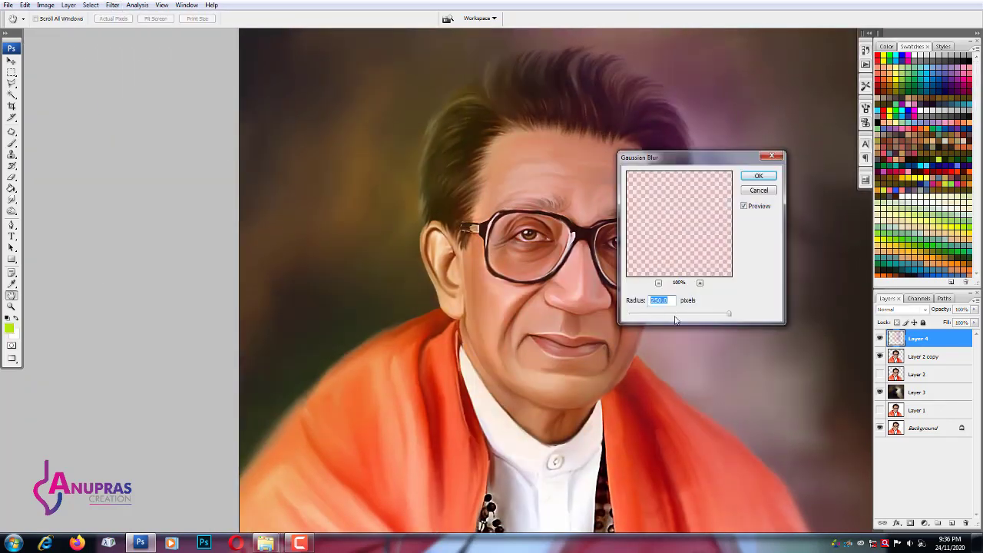
drag(675, 319, 681, 316)
click(757, 177)
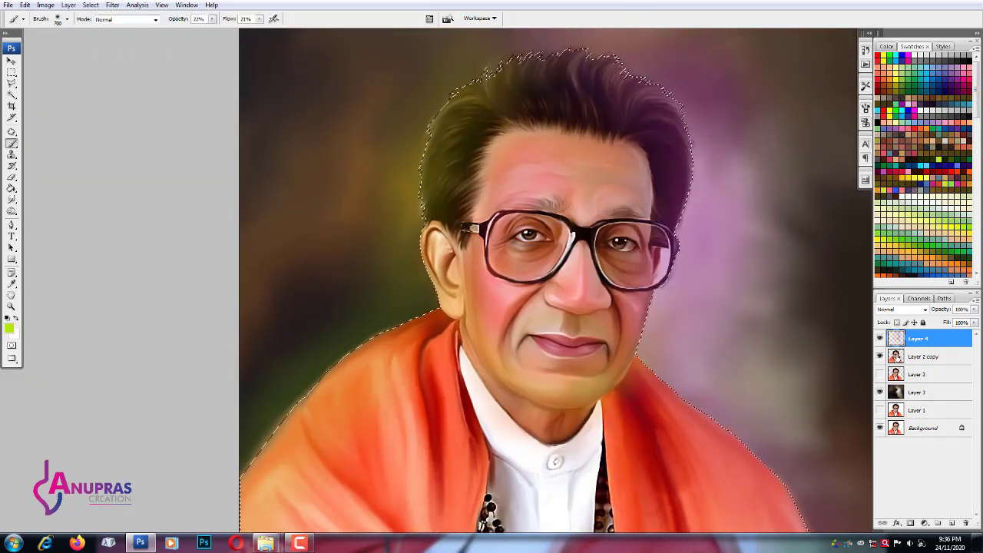
key(ctrl+minus)
drag(430, 222, 445, 337)
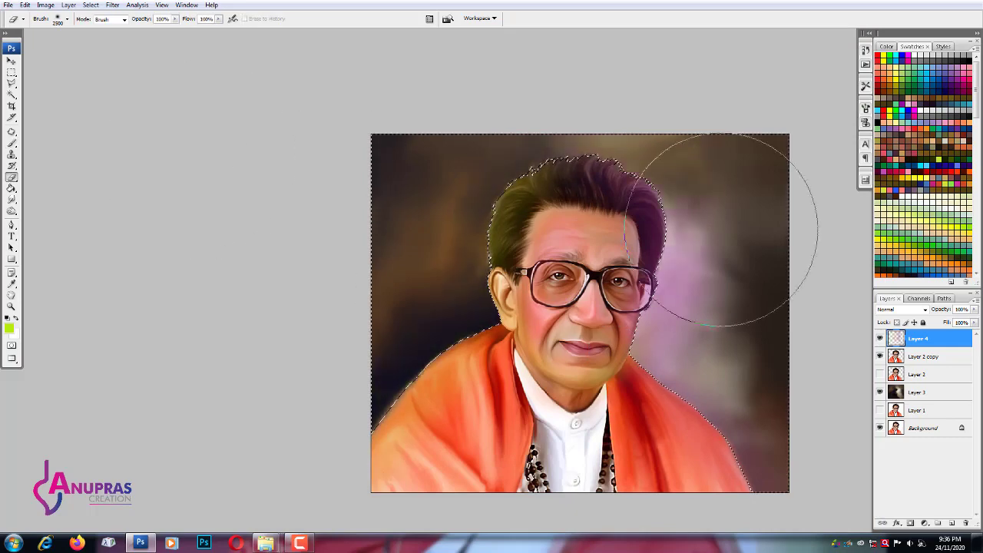
drag(724, 220, 706, 338)
key(ctrl+d)
- Set Layer 4 to Color blend mode at 56% opacity
click(12, 60)
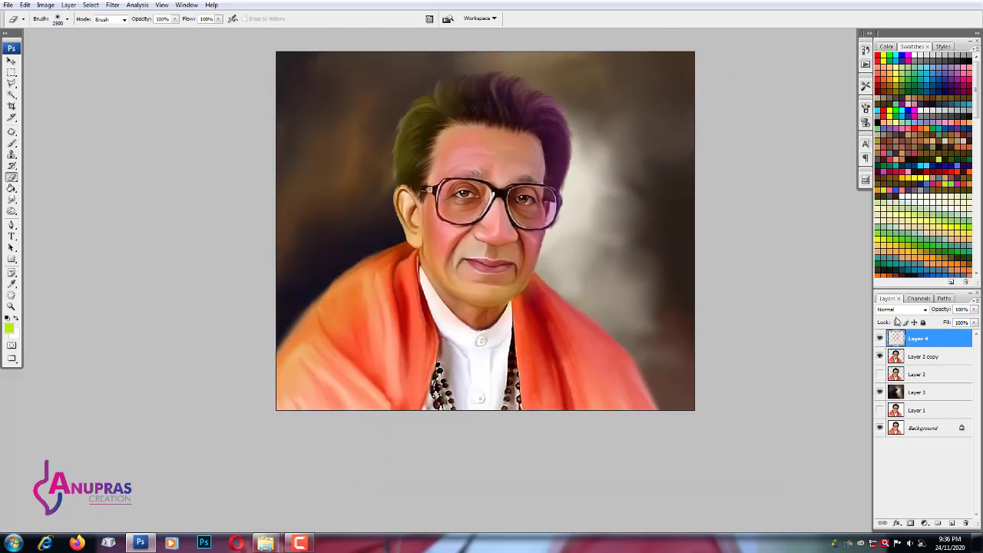
click(902, 308)
click(903, 301)
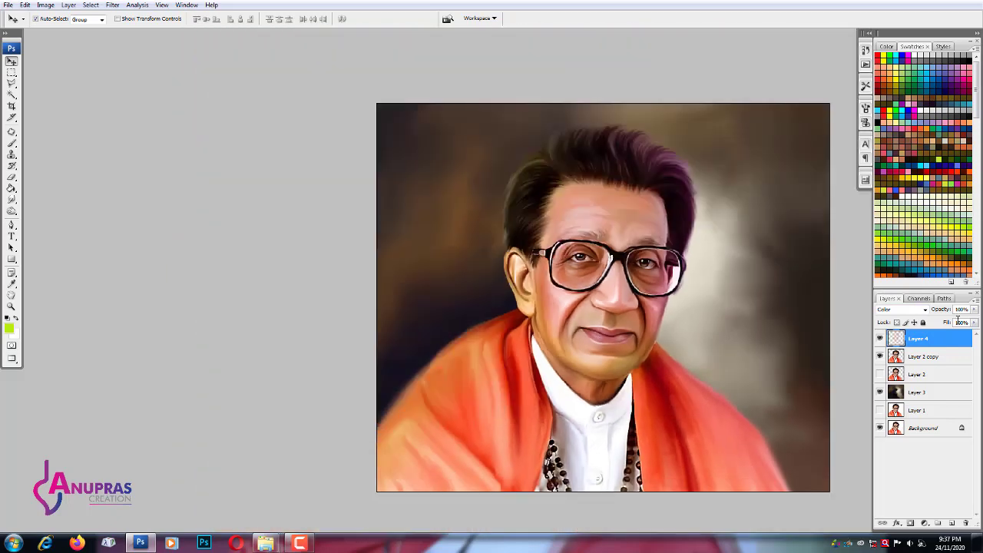
drag(974, 321, 954, 321)
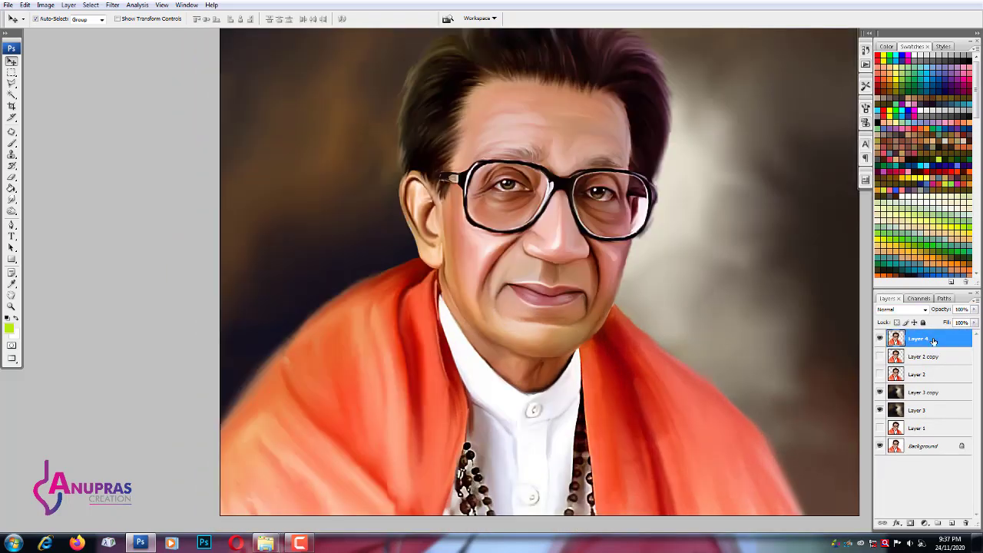
- Stamp all visible layers into a new Layer 5 and ready a 70-pixel Smudge brush
key(ctrl+shift+alt+n)
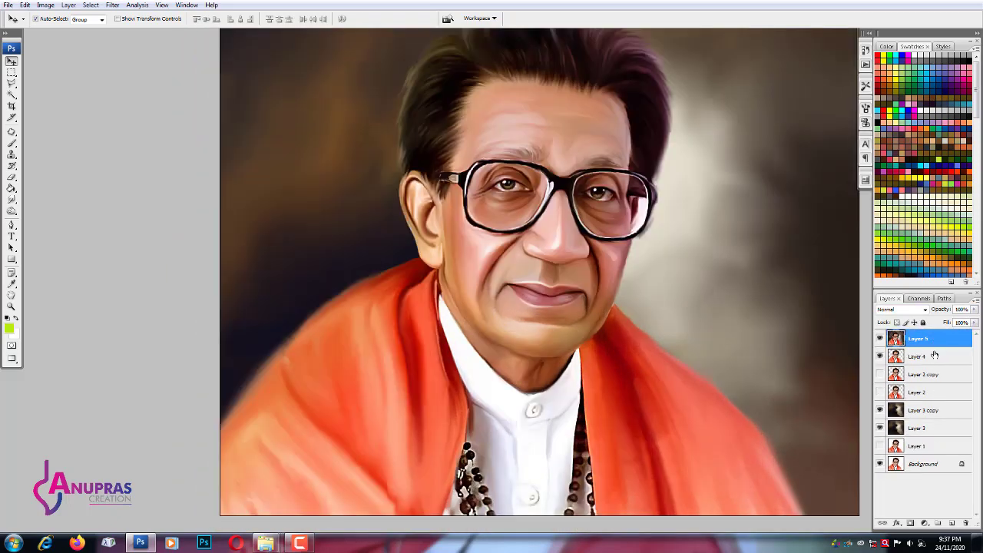
scroll(506, 271, up, 3)
key(r)
scroll(483, 292, up, 3)
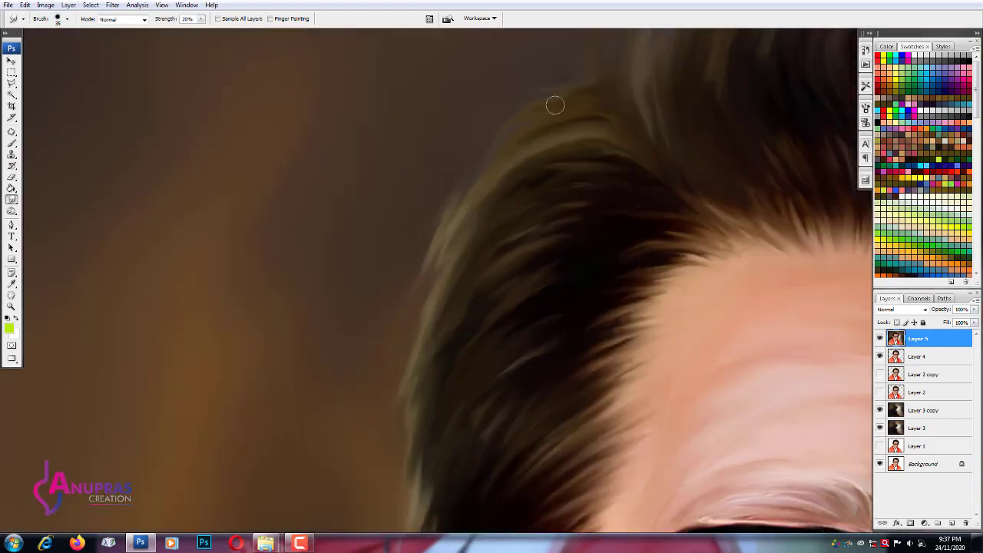
key(bracketright)
click(201, 18)
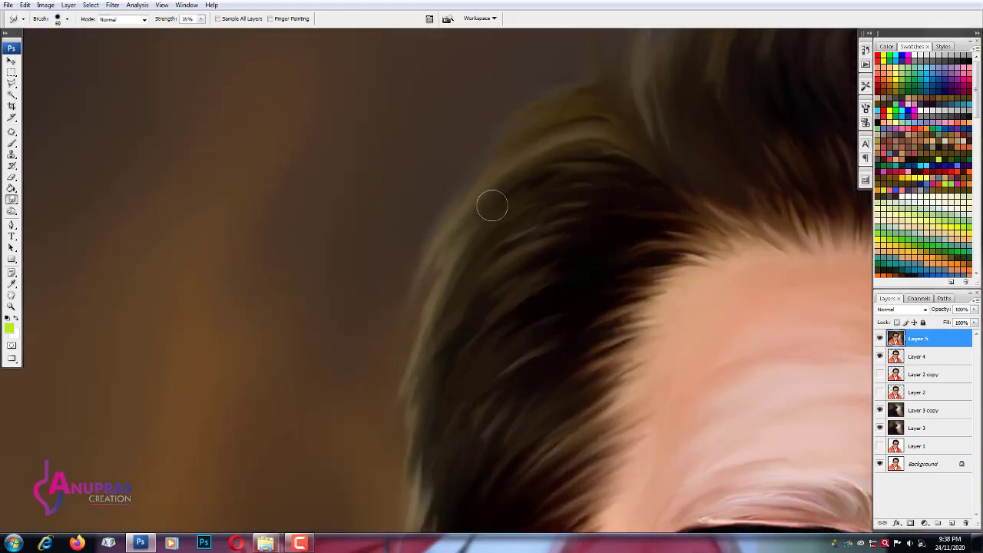
key(bracketright)
key(bracketright)
key(bracketright)
scroll(489, 204, down, 2)
- Smudge the left hair edge into soft strands blending with the background
drag(492, 196, 395, 422)
key(bracketleft)
key(bracketleft)
key(bracketleft)
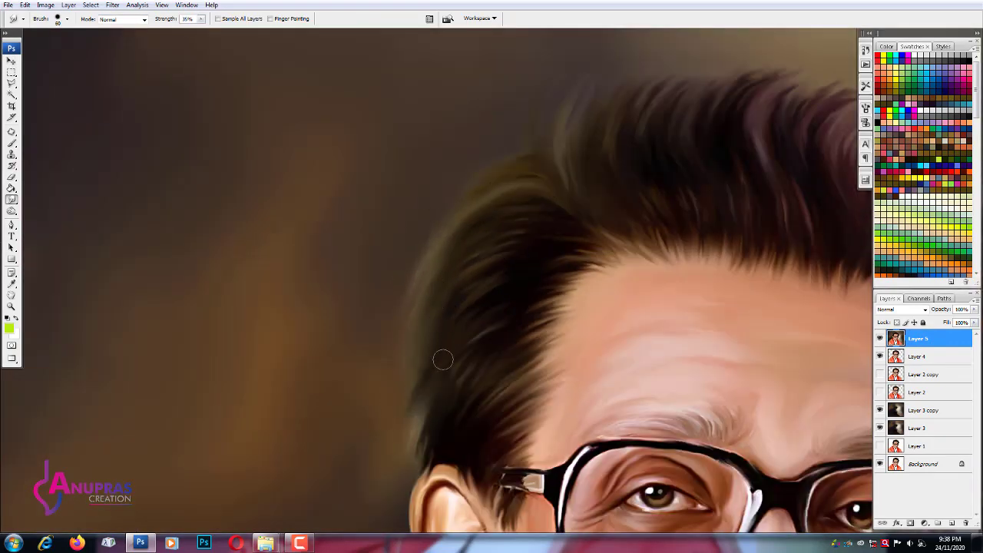
mouse_move(441, 358)
mouse_down()
mouse_move(400, 486)
mouse_move(434, 338)
mouse_up()
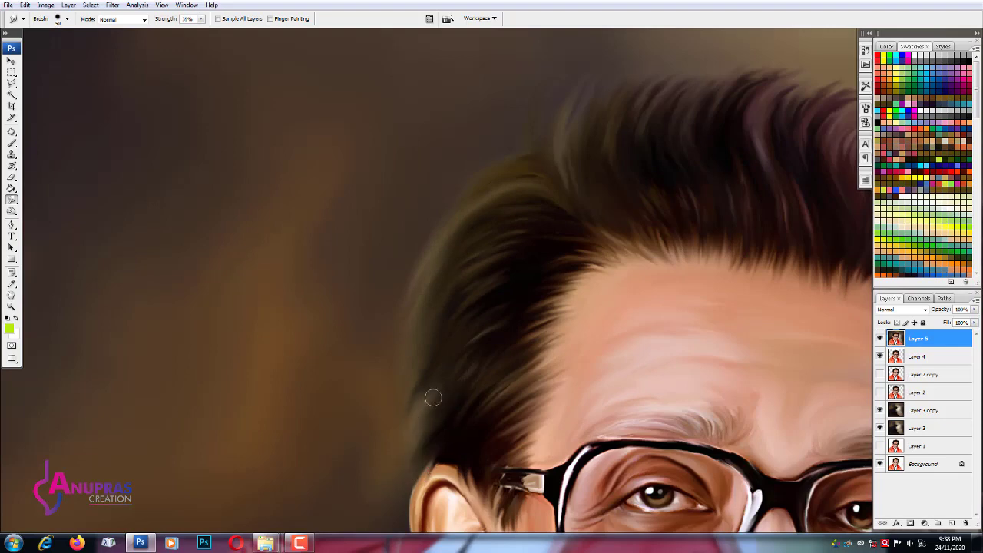
key(bracketright)
key(bracketright)
key(bracketright)
scroll(403, 266, down, 5)
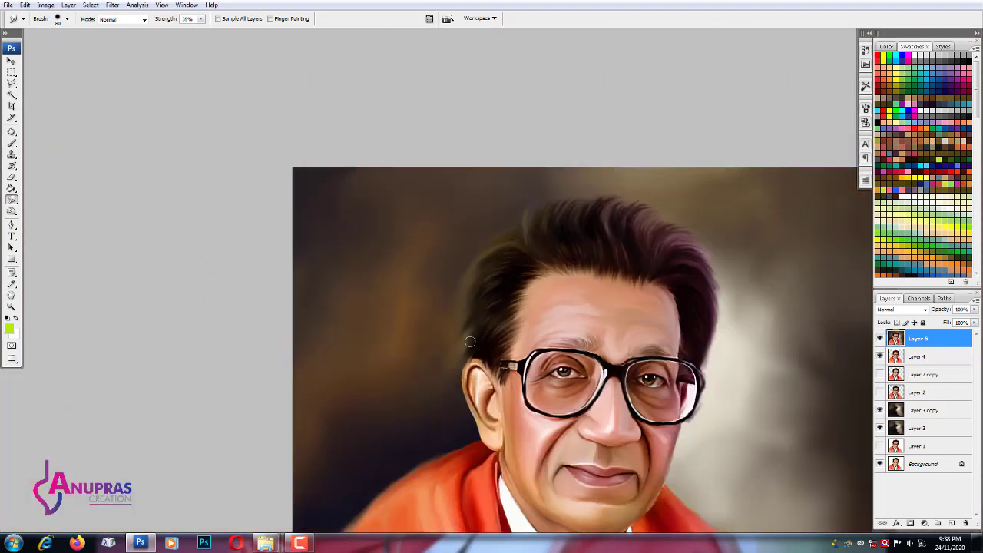
scroll(437, 257, up, 5)
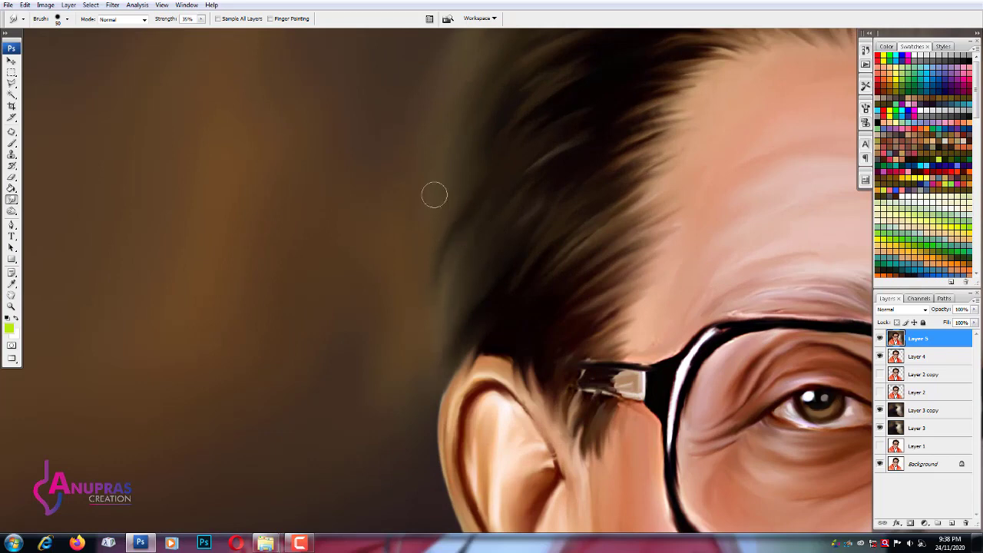
scroll(437, 368, up, 5)
scroll(545, 192, up, 2)
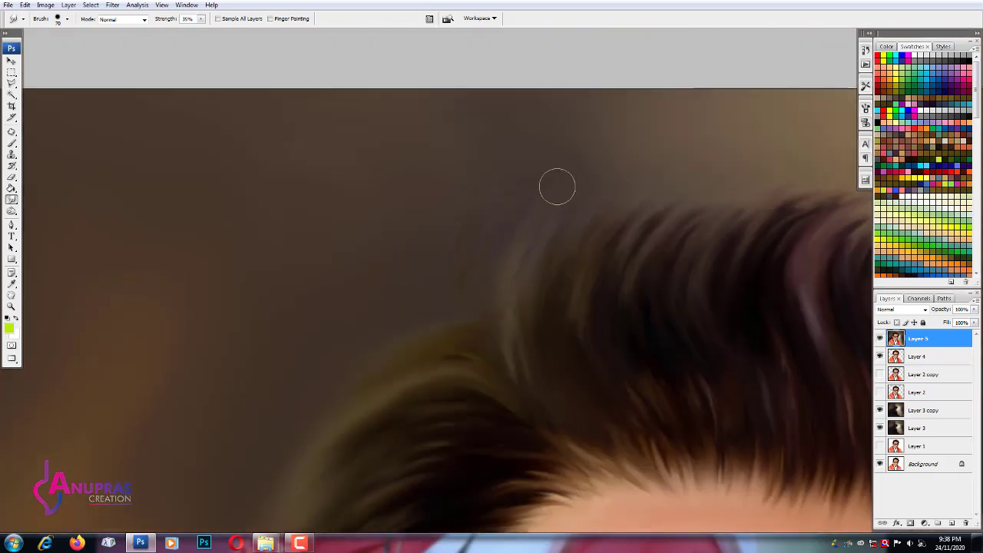
scroll(476, 230, up, 3)
key(bracketleft)
key(bracketleft)
key(bracketleft)
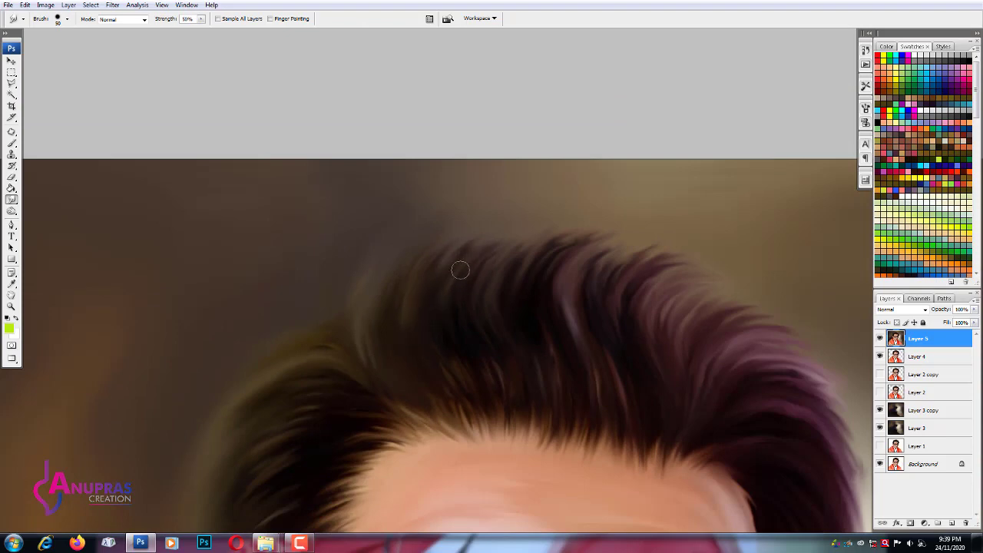
- Smudge the hair tips along the top and around the crown into wispy strands
mouse_move(460, 270)
mouse_down()
mouse_move(505, 230)
mouse_move(417, 264)
mouse_up()
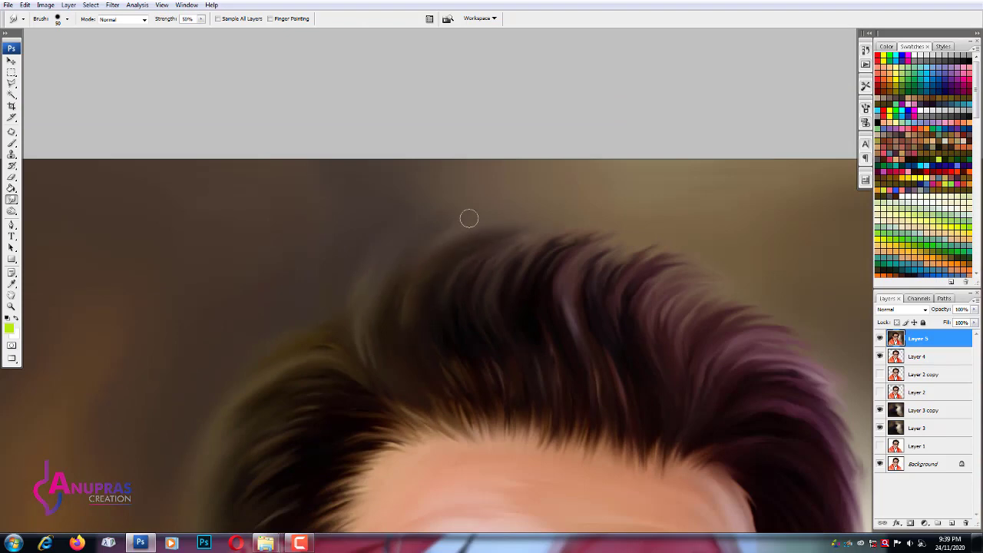
scroll(411, 256, down, 1)
scroll(434, 225, down, 2)
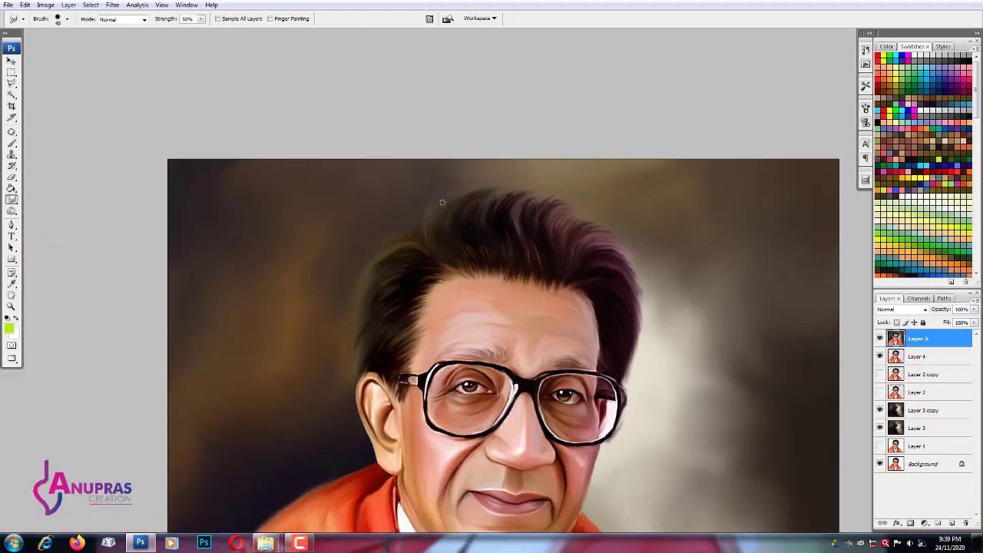
scroll(516, 198, up, 1)
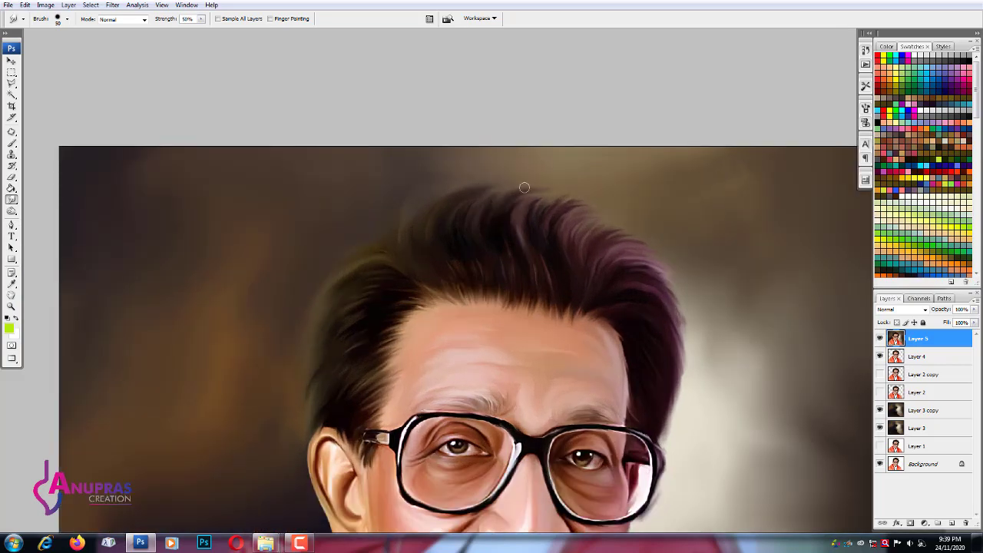
drag(524, 187, 473, 218)
scroll(479, 215, up, 2)
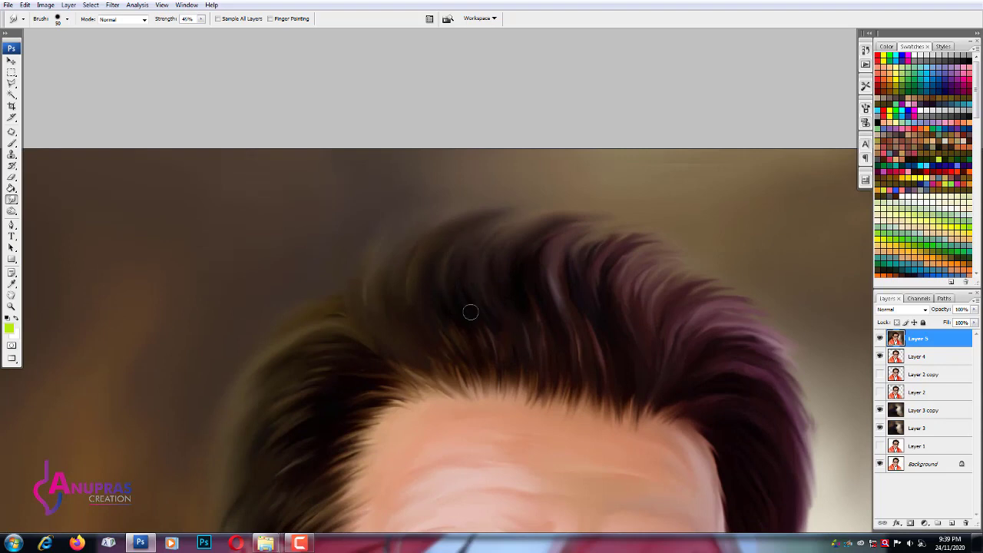
scroll(496, 373, right, 3)
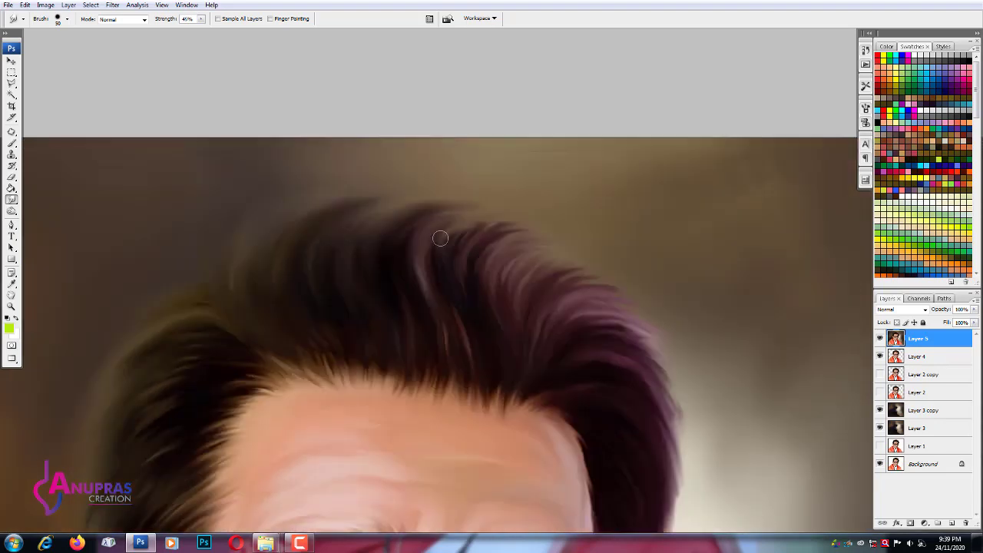
mouse_move(512, 271)
mouse_down()
mouse_move(487, 253)
mouse_move(520, 224)
mouse_move(450, 237)
mouse_move(473, 215)
mouse_move(626, 287)
mouse_up()
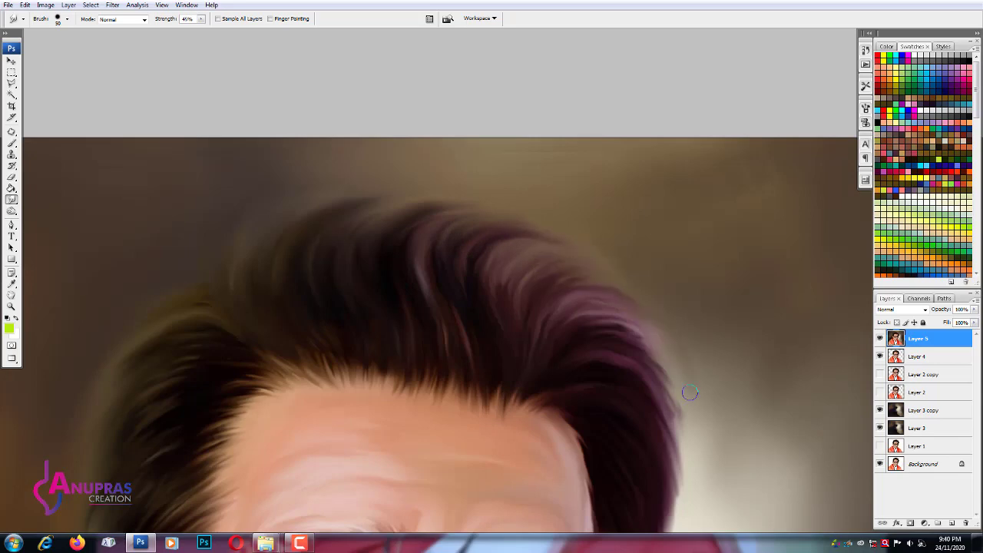
- Soften the right edge of the hair with smudge strokes
scroll(690, 392, down, 3)
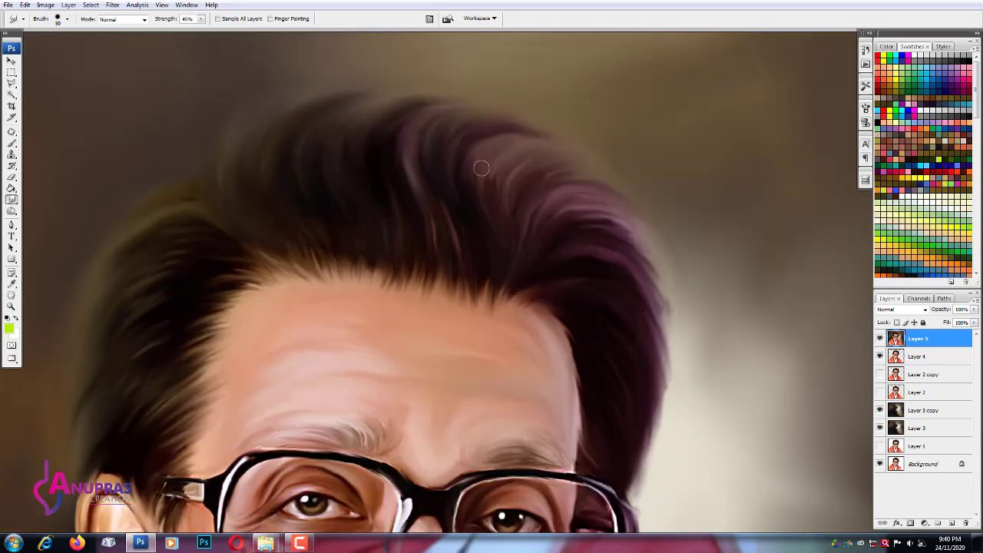
scroll(479, 125, down, 4)
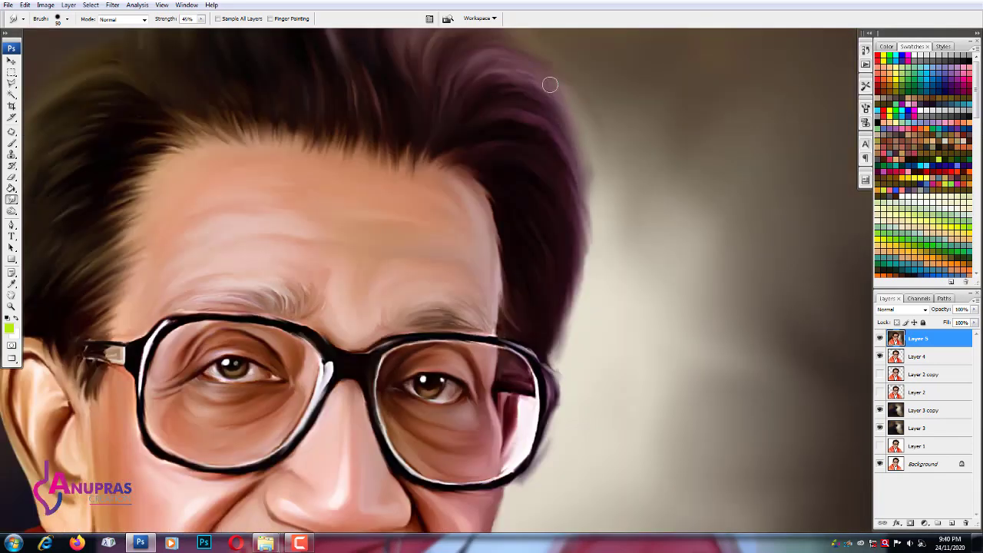
drag(572, 146, 589, 238)
drag(588, 288, 540, 139)
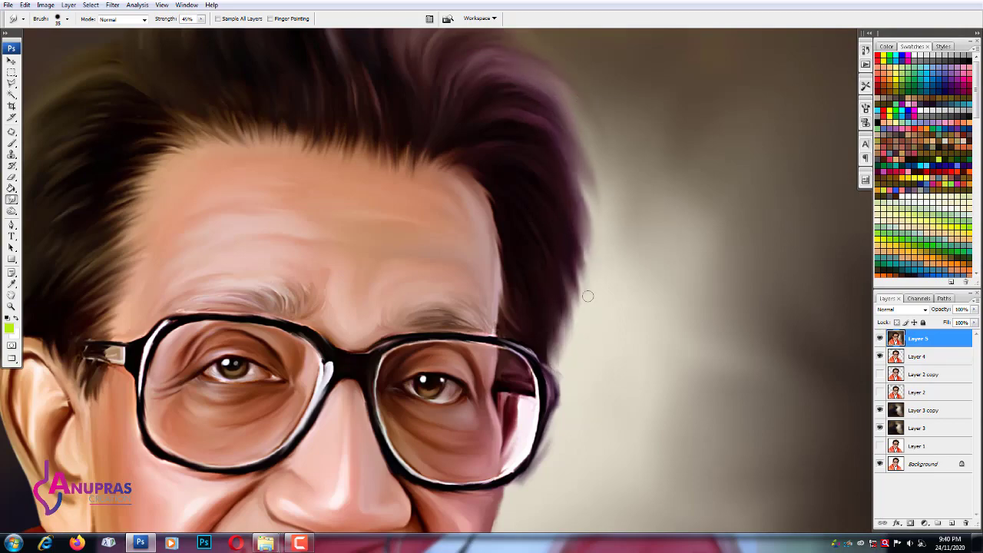
scroll(556, 194, down, 1)
scroll(557, 193, down, 5)
scroll(557, 193, up, 6)
- Smear the upper-right hair strands using a 50-pixel multi-dot tip at 60% strength
click(61, 18)
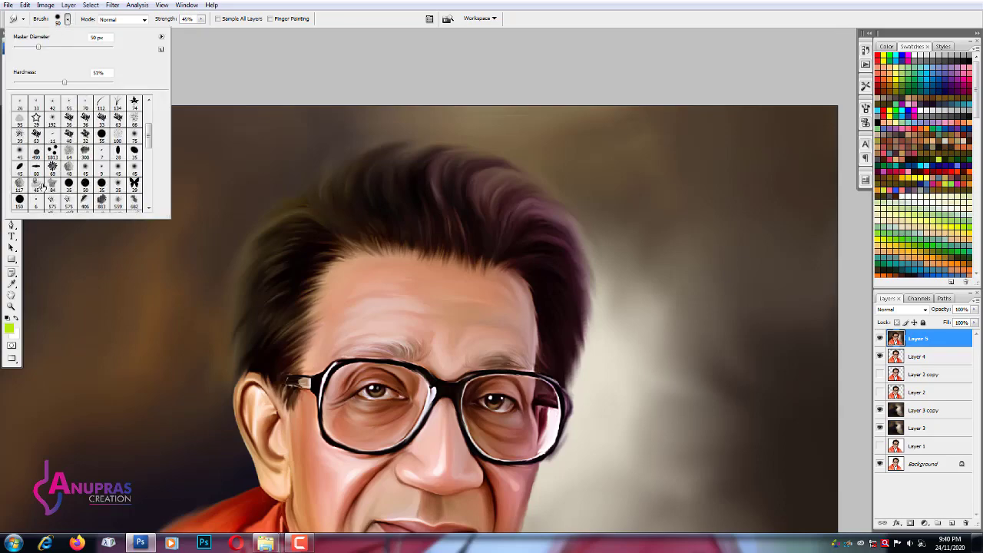
double_click(134, 151)
scroll(334, 169, up, 2)
scroll(334, 169, up, 1)
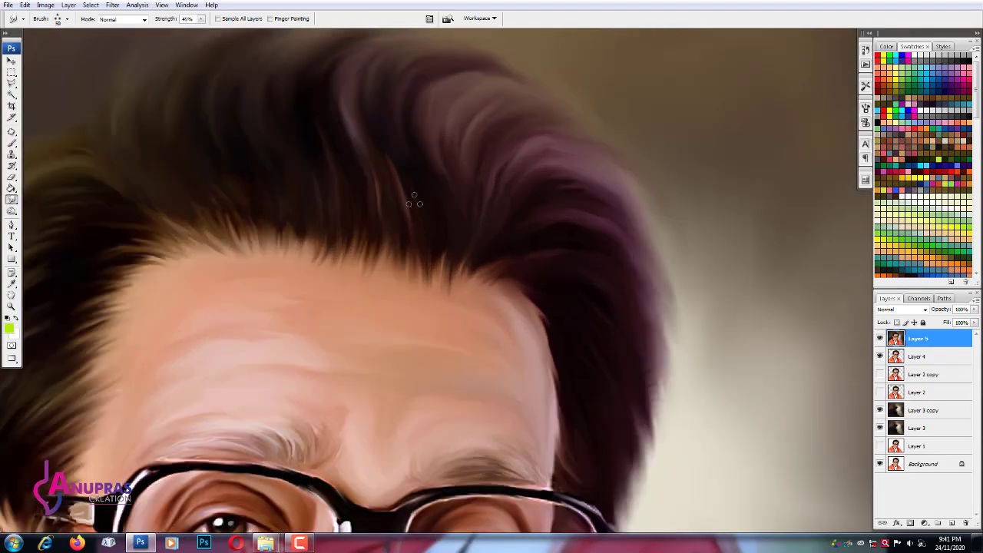
key(6)
drag(415, 202, 537, 179)
- Pan around the portrait to inspect the blended hair and bring the whole image into view
scroll(631, 231, down, 5)
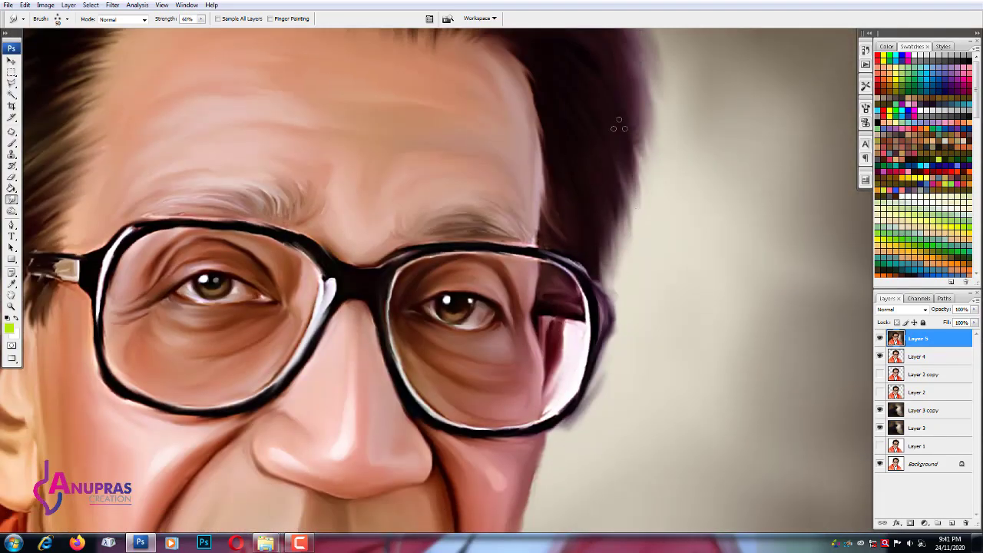
scroll(633, 153, up, 3)
scroll(629, 117, up, 3)
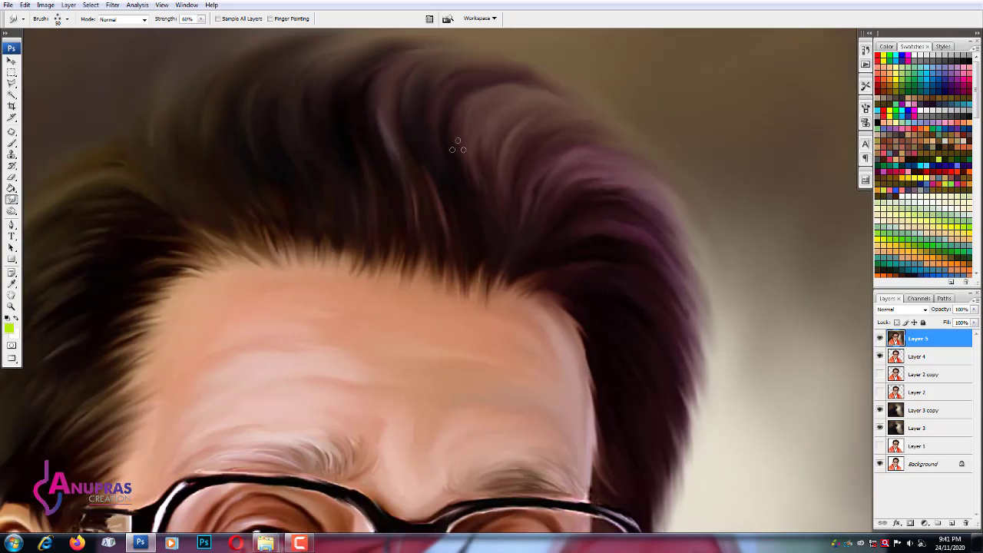
scroll(457, 146, up, 1)
scroll(457, 146, left, 1)
scroll(456, 219, up, 2)
scroll(457, 219, left, 2)
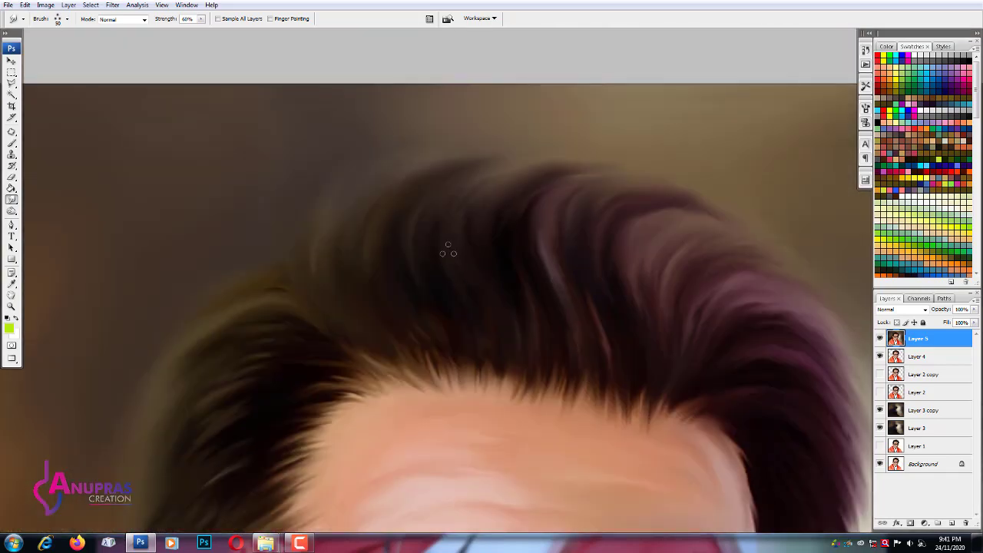
scroll(448, 249, up, 1)
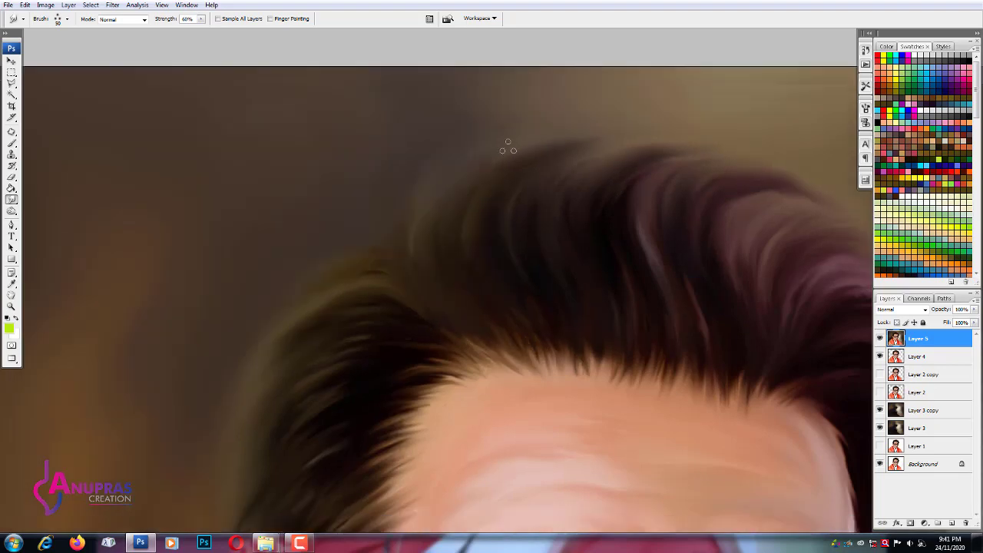
scroll(384, 169, down, 4)
scroll(559, 138, left, 4)
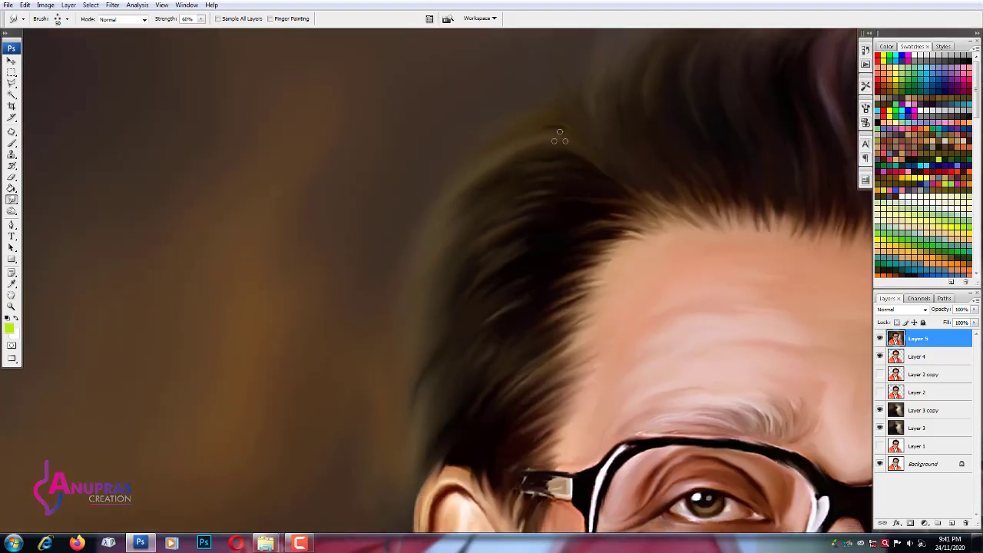
scroll(451, 292, down, 3)
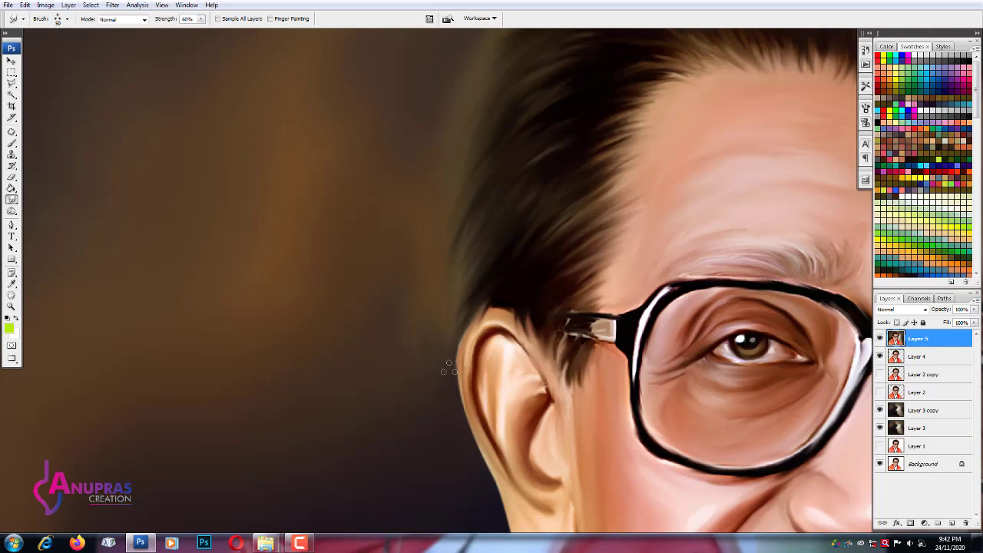
scroll(460, 338, up, 1)
scroll(465, 322, down, 2)
scroll(499, 276, up, 3)
scroll(527, 292, up, 3)
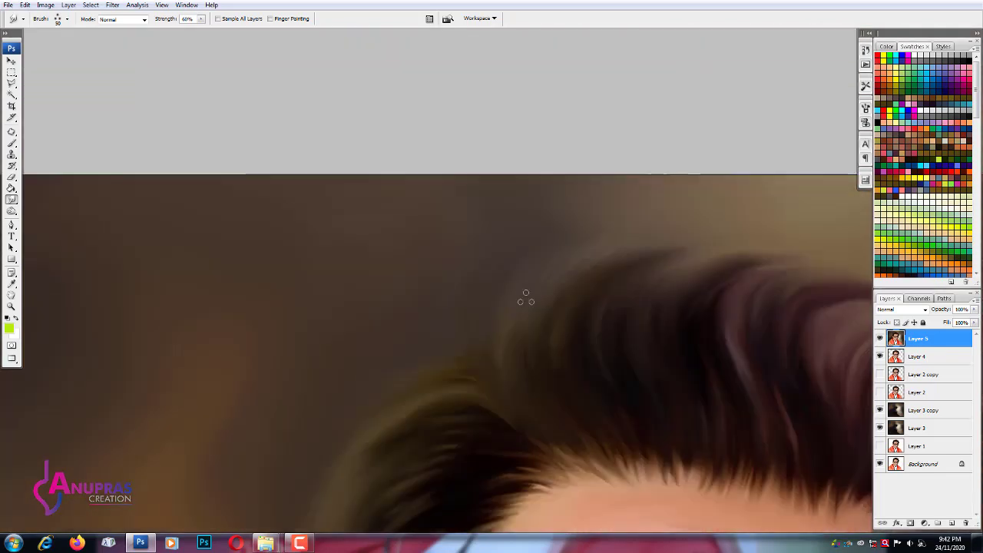
scroll(635, 238, right, 1)
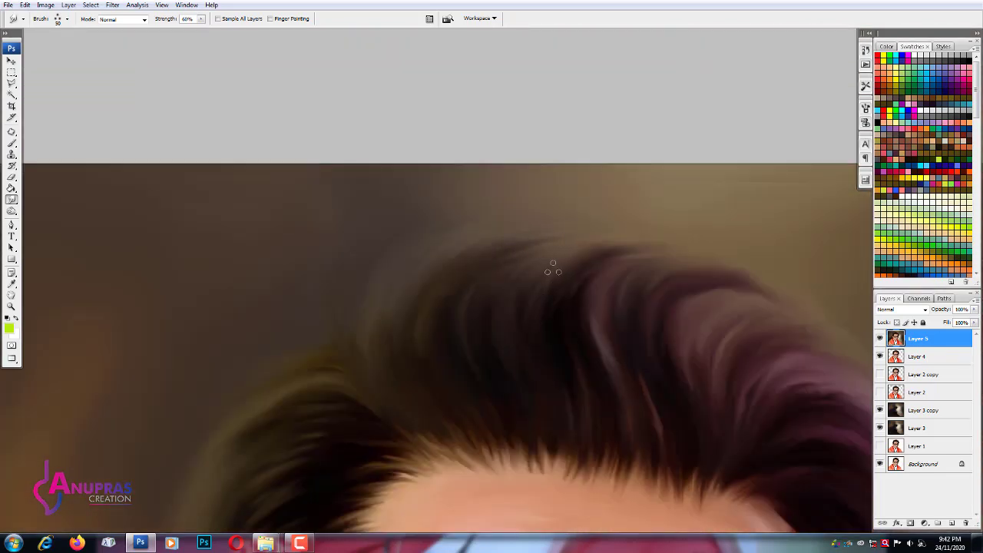
scroll(553, 269, down, 3)
scroll(553, 269, down, 5)
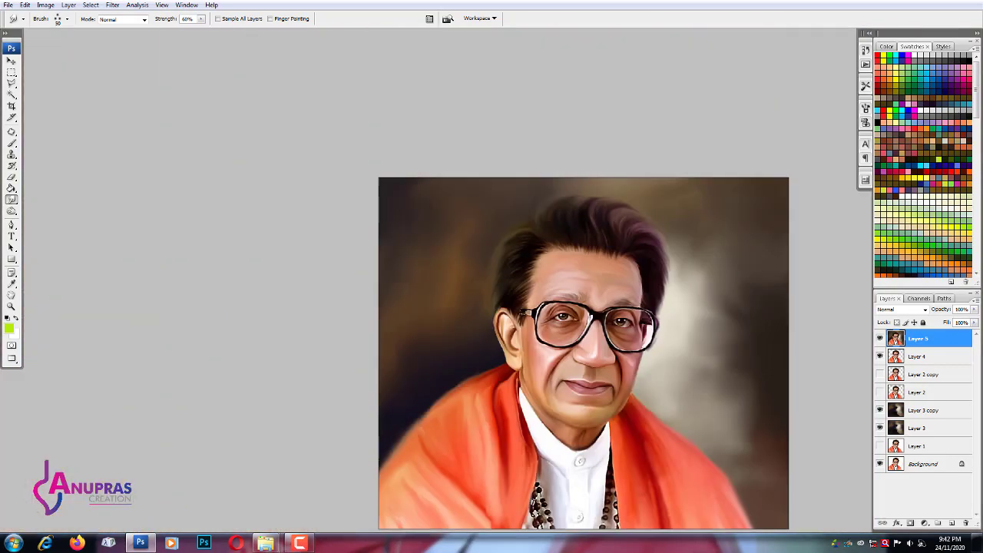
scroll(599, 307, down, 2)
scroll(606, 263, up, 3)
scroll(606, 263, down, 2)
- Move the Layer 3 copy background layer to the top of the layer stack
scroll(622, 283, up, 1)
key(alt+i)
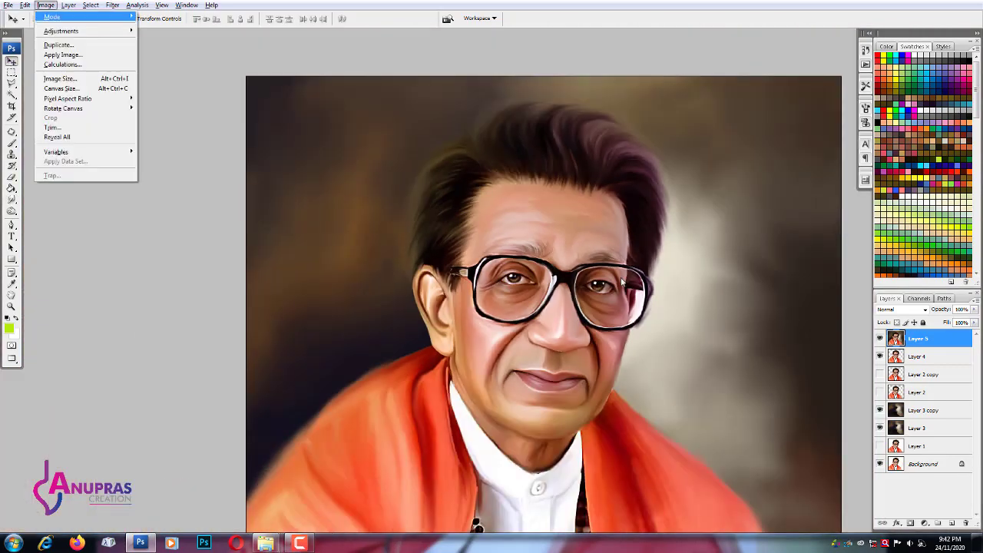
click(921, 410)
drag(921, 411, 943, 341)
- Erase Layer 3 copy over the face, hair and shawl with a large soft brush
click(924, 356)
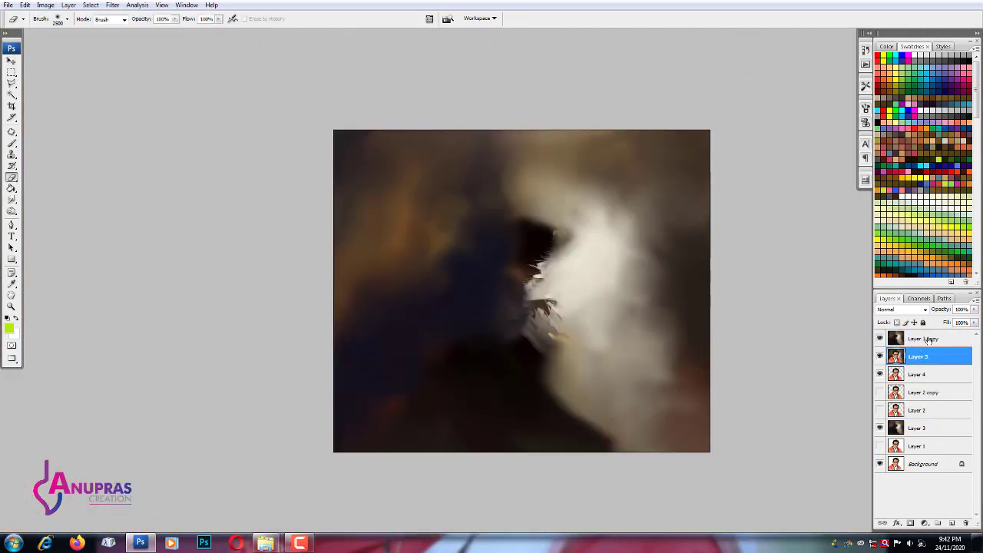
click(929, 339)
click(533, 271)
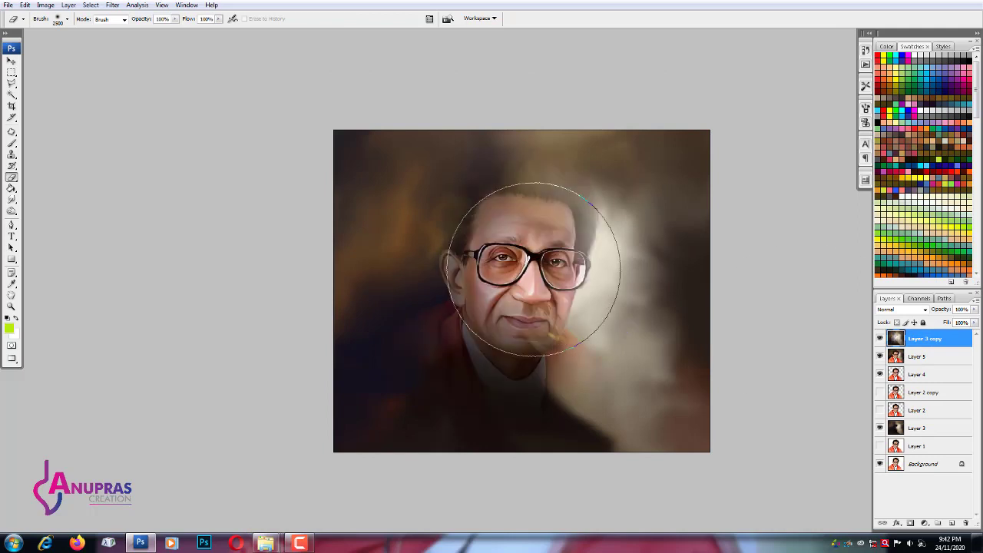
mouse_move(533, 270)
mouse_down()
mouse_move(520, 186)
mouse_move(559, 241)
mouse_move(556, 308)
mouse_move(598, 348)
mouse_move(630, 314)
mouse_move(450, 351)
mouse_move(468, 361)
mouse_move(574, 305)
mouse_move(592, 164)
mouse_move(636, 242)
mouse_move(625, 361)
mouse_up()
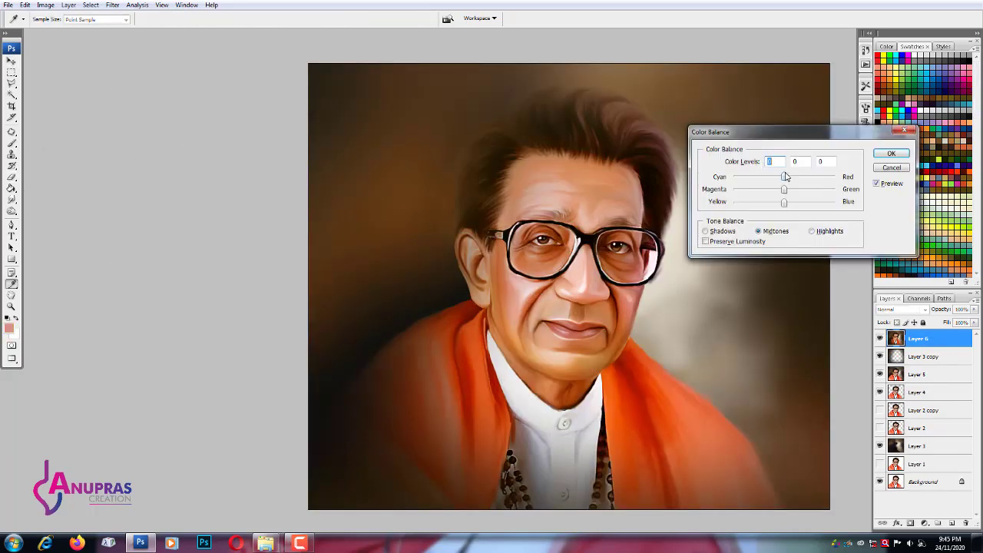
- Apply Color Balance shifting midtones toward cyan and yellow and tweaking the shadows' magenta–green and yellow–blue sliders
mouse_move(785, 176)
mouse_down()
mouse_move(733, 177)
mouse_move(818, 177)
mouse_move(745, 205)
mouse_move(781, 203)
mouse_move(772, 209)
mouse_up()
mouse_move(784, 193)
mouse_down()
mouse_move(816, 192)
mouse_move(796, 204)
mouse_up()
drag(759, 210, 744, 218)
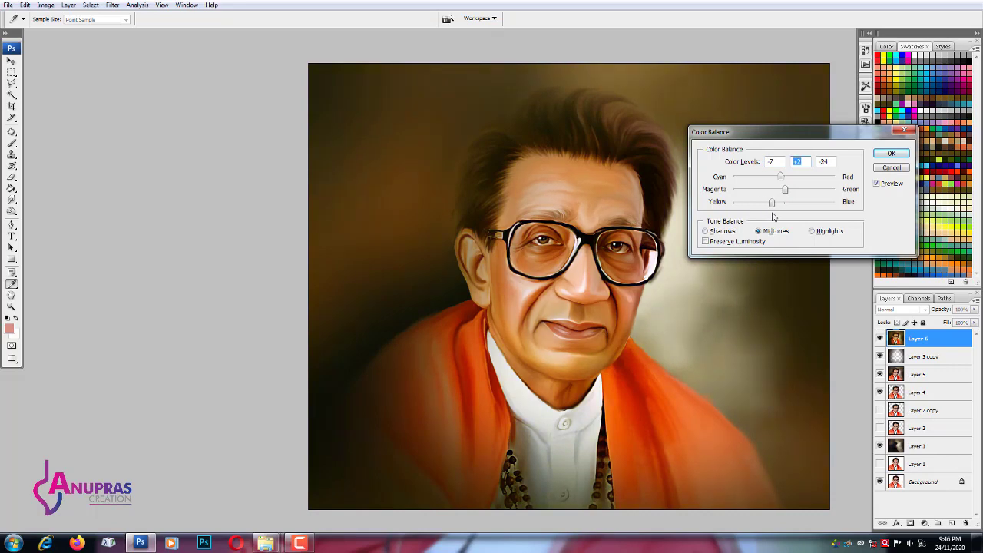
click(732, 231)
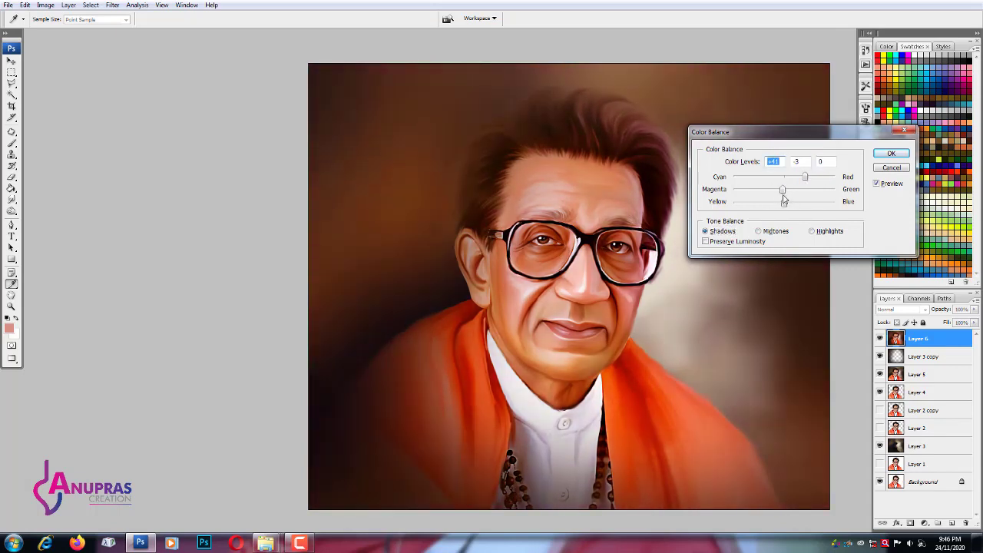
drag(784, 190, 793, 189)
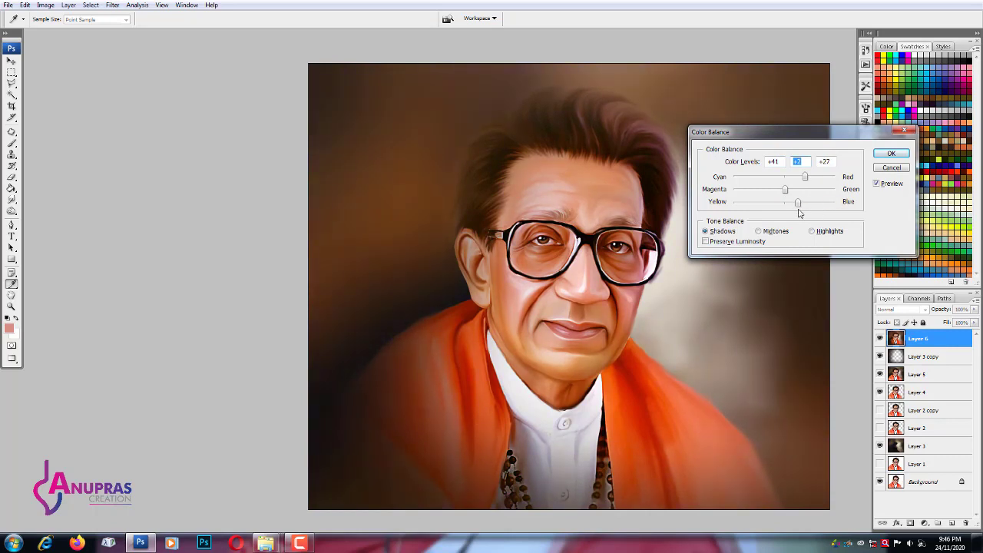
mouse_move(798, 213)
mouse_down()
mouse_move(755, 214)
mouse_move(807, 212)
mouse_up()
click(814, 232)
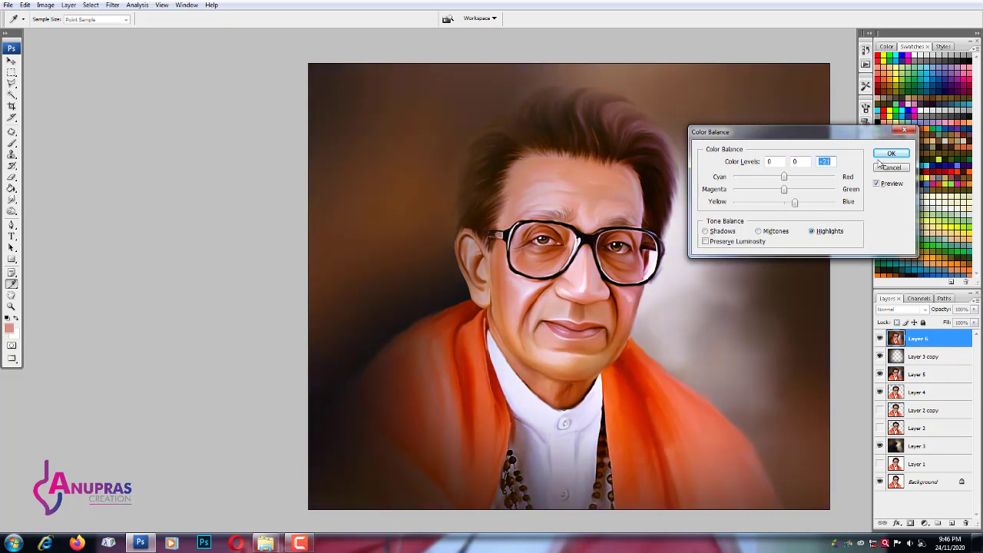
click(890, 153)
key(v)
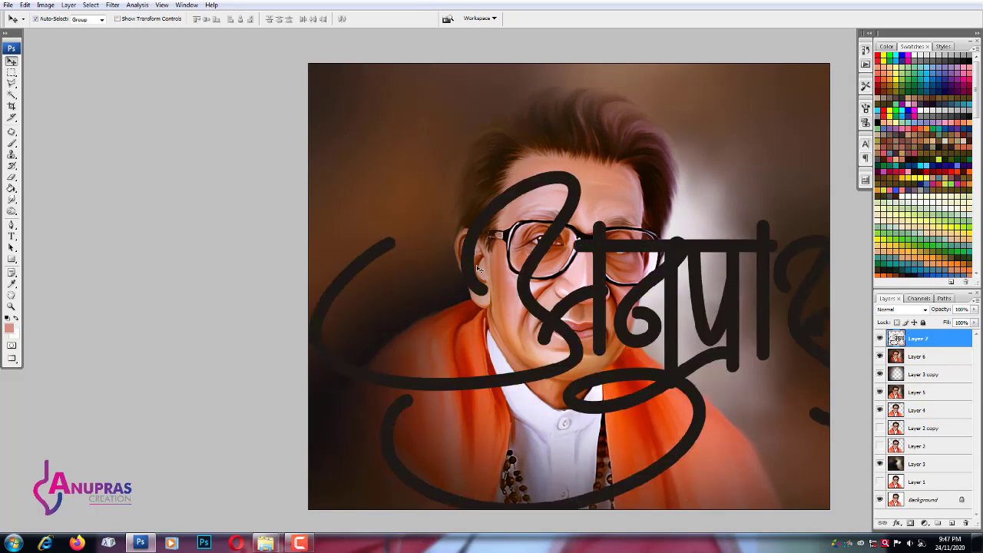
- Shrink the calligraphy to about 10.9% and place it on the shawl's lower right
key(ctrl+t)
key(ctrl+minus)
key(ctrl+minus)
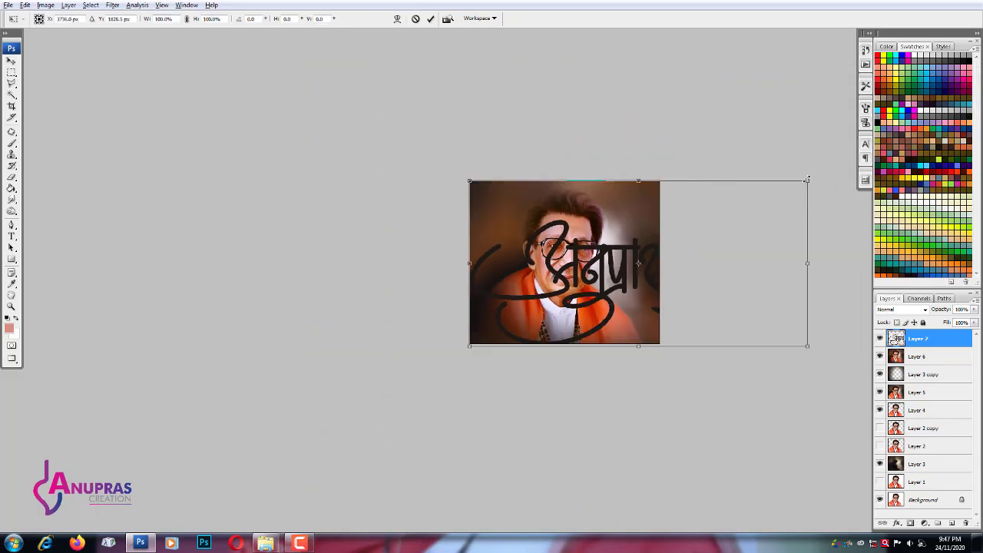
mouse_move(806, 179)
mouse_down()
mouse_move(576, 291)
mouse_move(585, 289)
mouse_up()
key(ctrl+0)
mouse_move(499, 326)
mouse_down()
mouse_move(443, 361)
mouse_move(694, 351)
mouse_move(712, 362)
mouse_move(699, 359)
mouse_up()
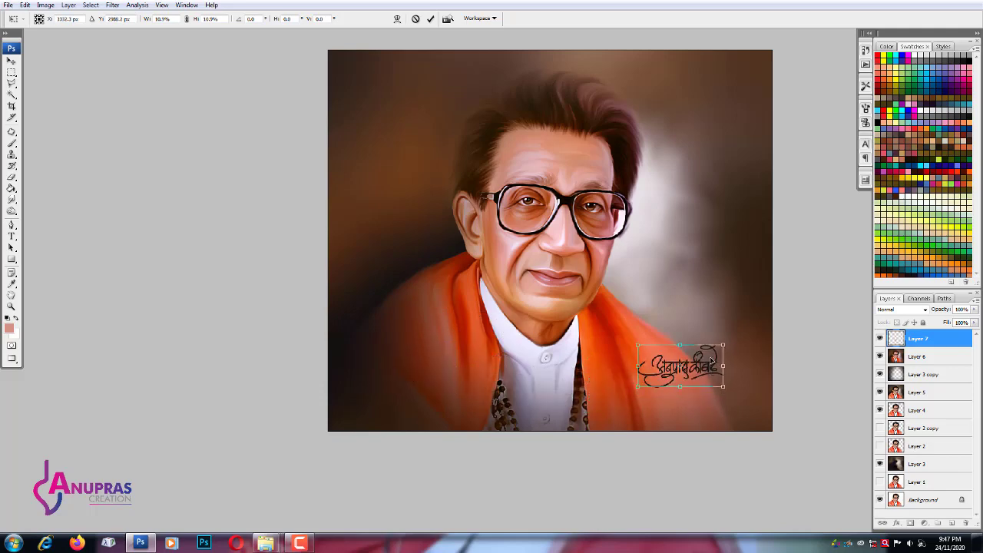
key(Return)
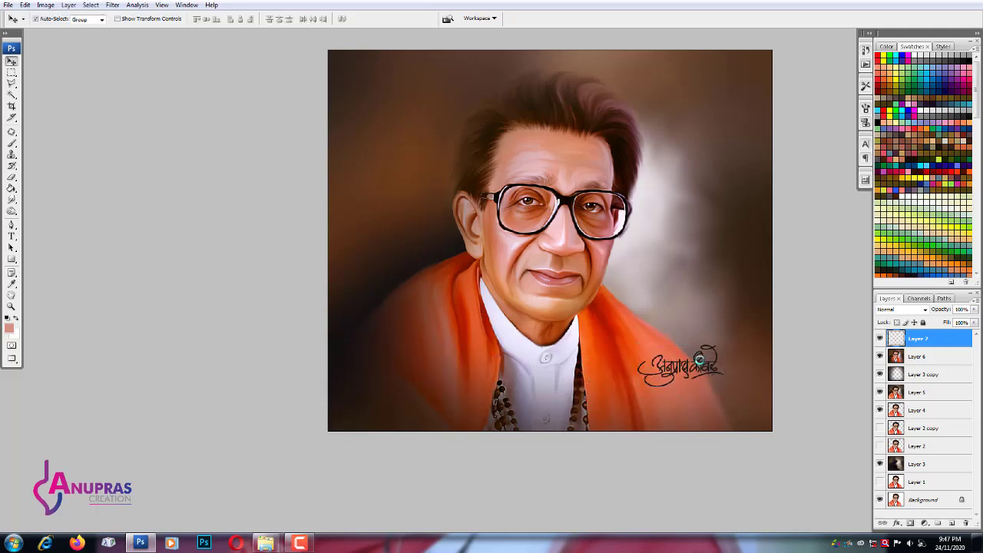
- Turn the black signature white with a Levels adjustment
key(ctrl+l)
drag(694, 384, 822, 384)
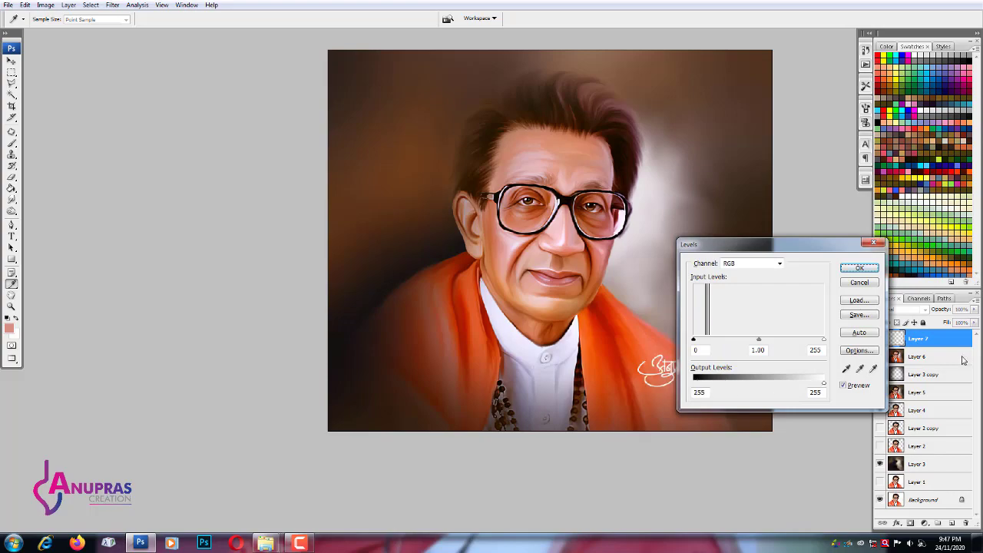
click(860, 268)
scroll(676, 352, up, 2)
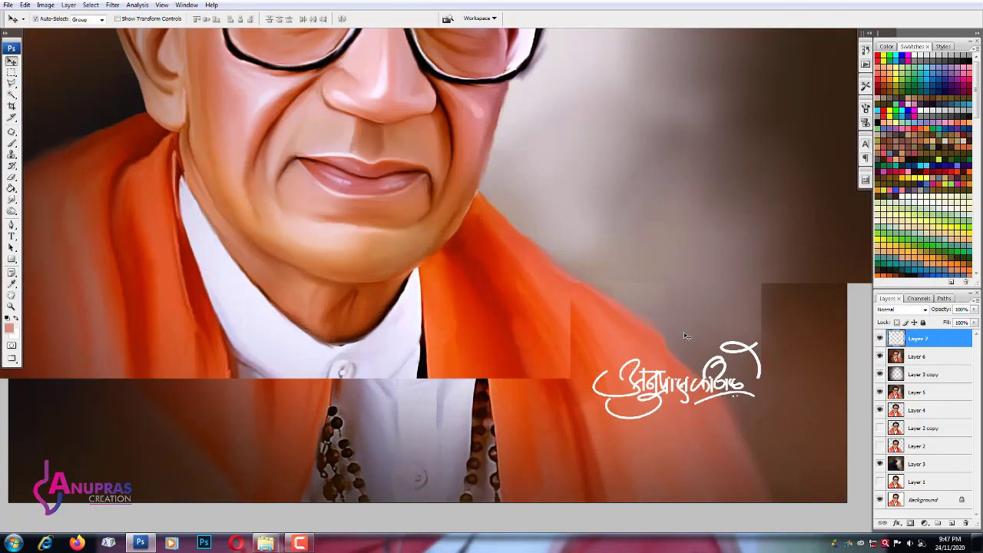
scroll(683, 338, up, 1)
scroll(585, 214, up, 1)
scroll(577, 240, up, 1)
scroll(577, 241, up, 1)
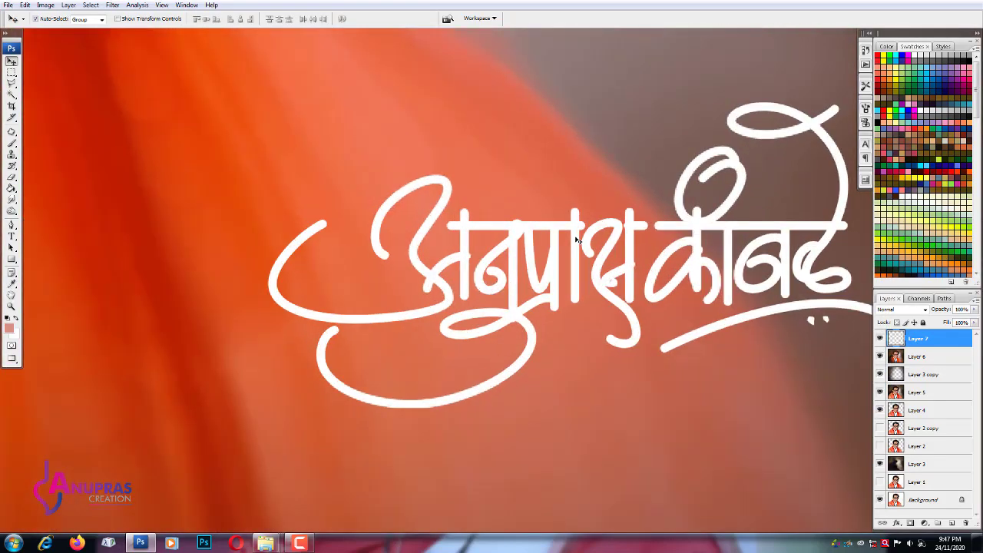
scroll(568, 235, down, 3)
scroll(553, 226, down, 2)
scroll(542, 222, down, 1)
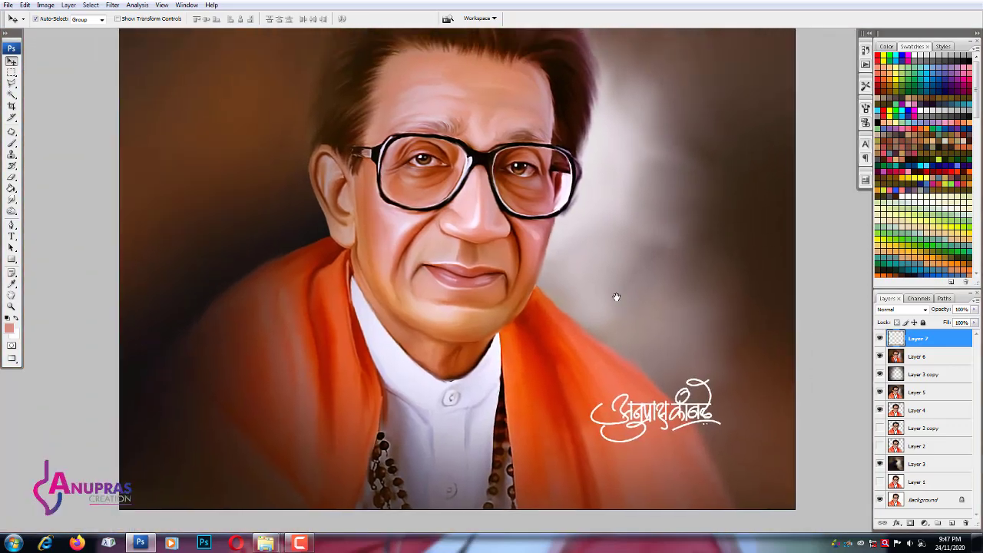
scroll(605, 286, down, 1)
scroll(605, 285, up, 2)
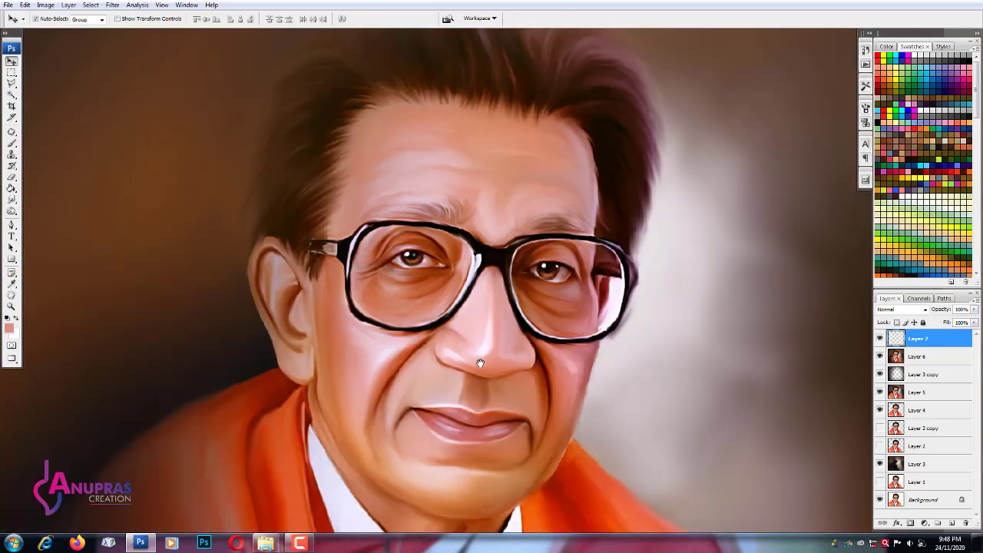
drag(480, 363, 497, 228)
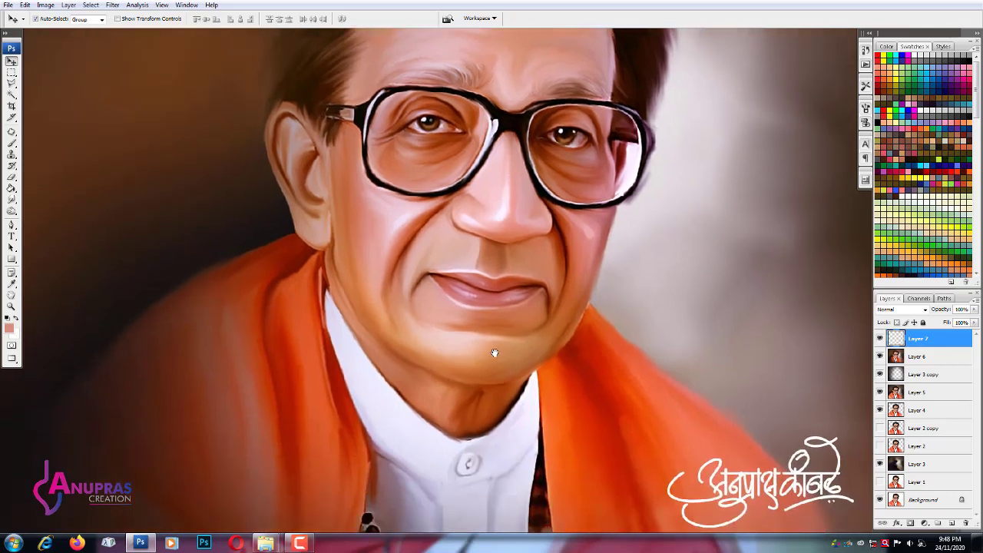
mouse_move(495, 354)
mouse_down()
mouse_move(470, 311)
mouse_move(467, 251)
mouse_up()
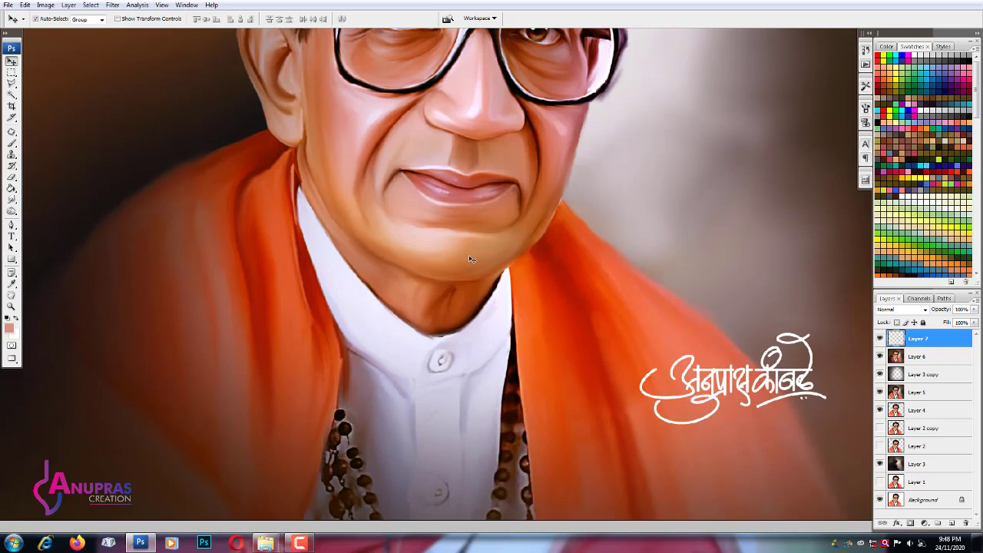
scroll(470, 259, down, 1)
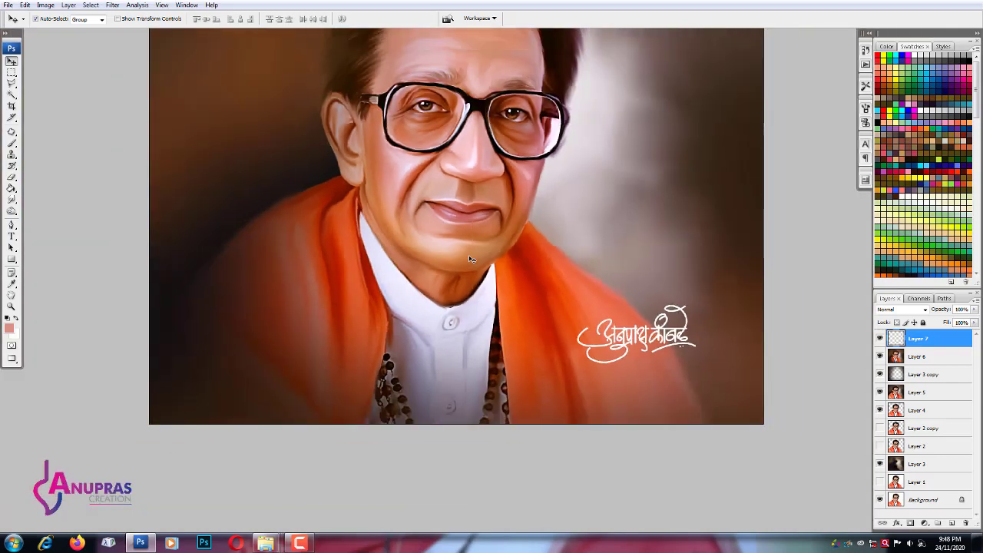
scroll(470, 259, down, 1)
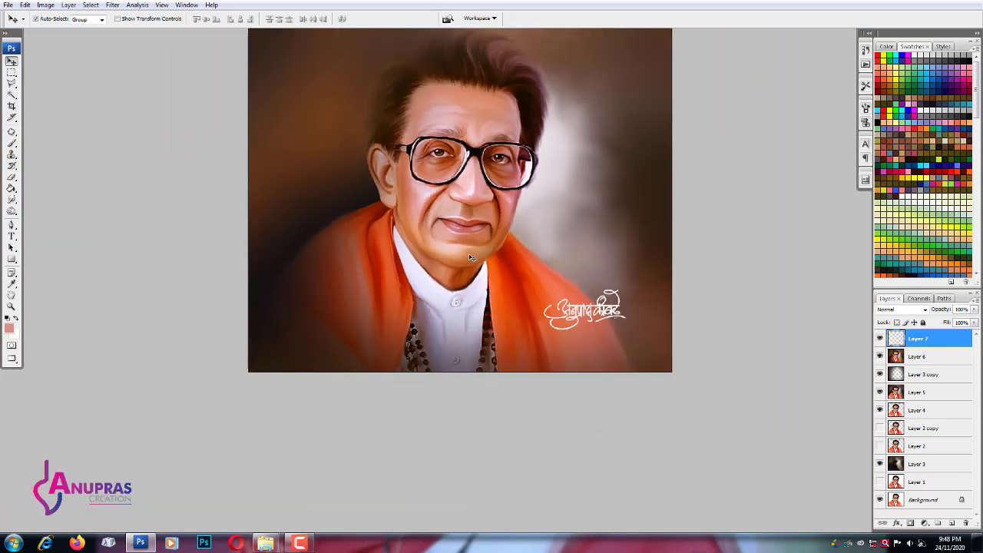
drag(471, 241, 472, 286)
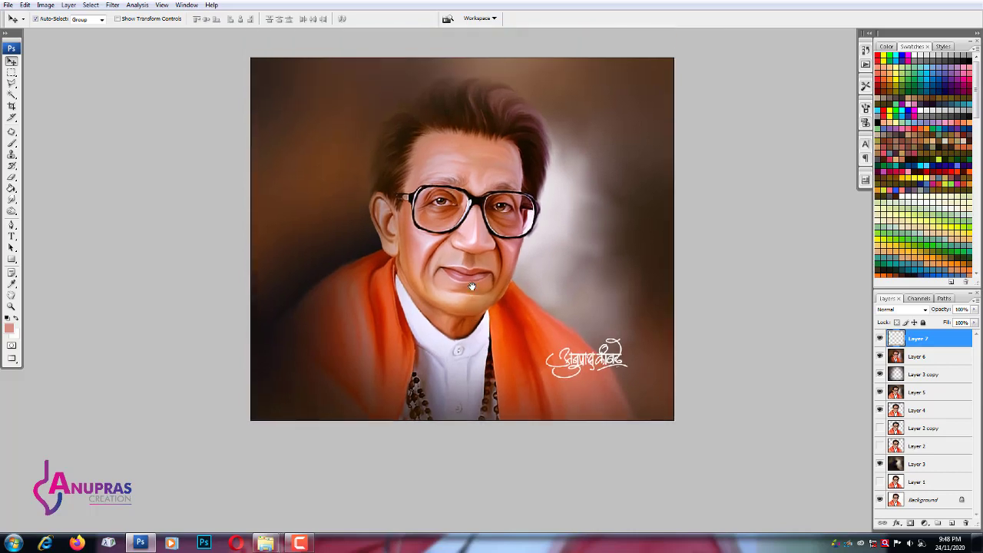
scroll(474, 283, up, 1)
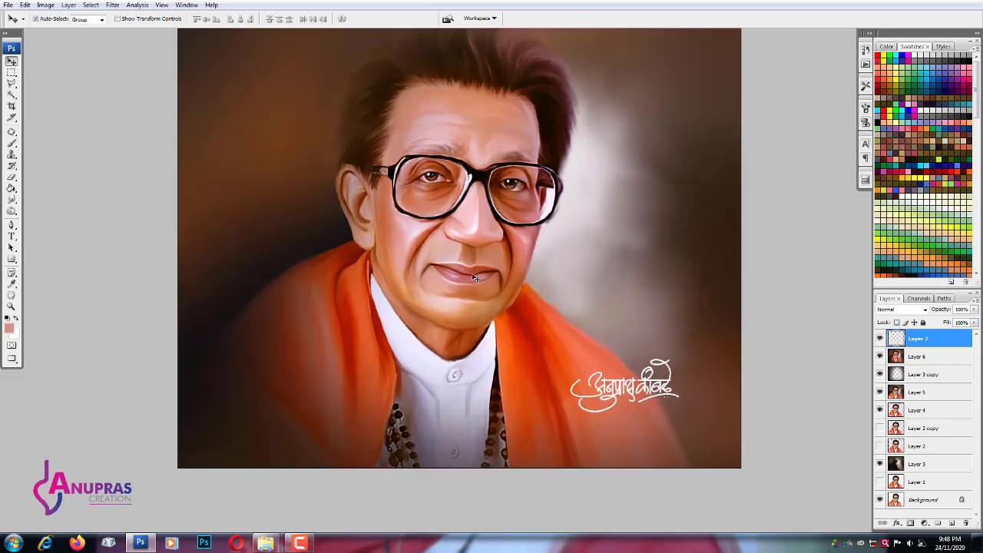